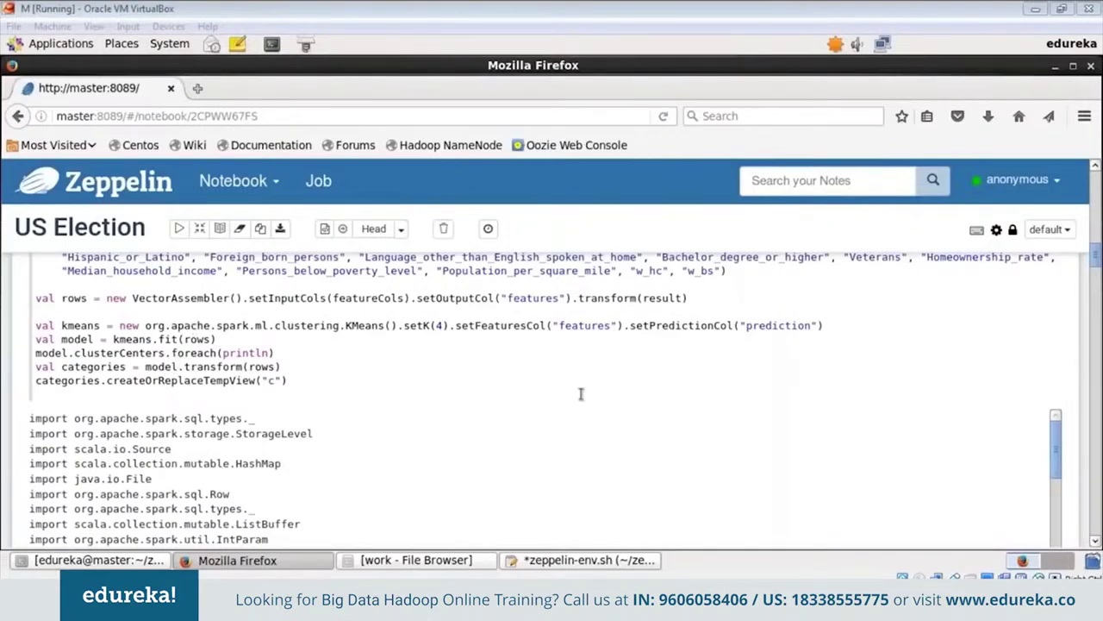
Step: Review the output of the k-means paragraph through to the printed cluster centers
{"action": "scroll", "coordinate": [264, 457], "scroll_direction": "down", "scroll_amount": 1}
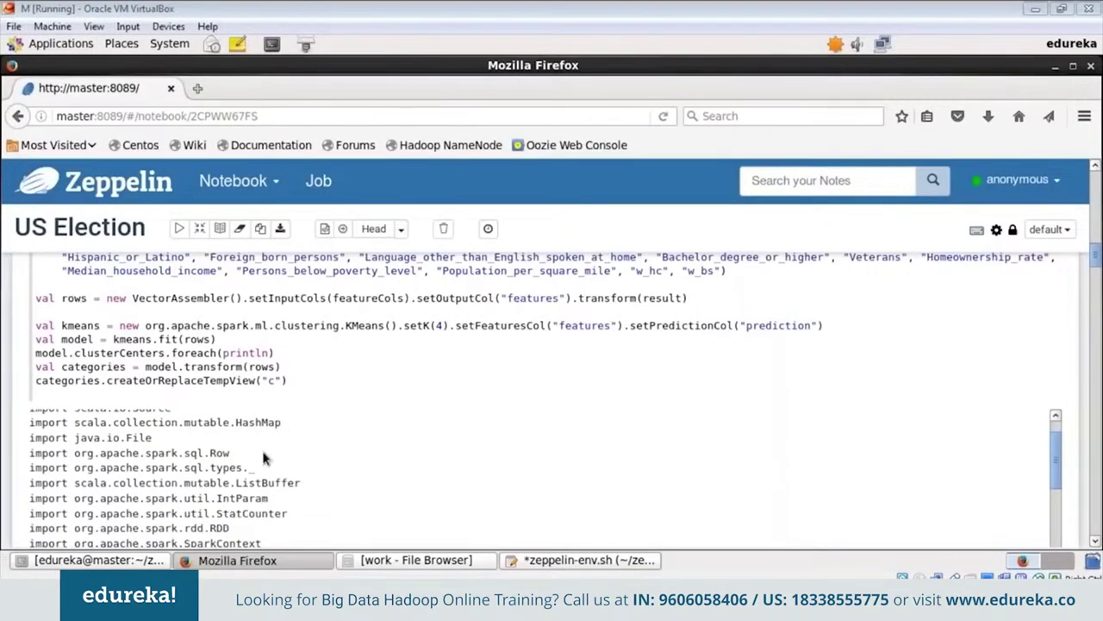
{"action": "scroll", "coordinate": [265, 456], "scroll_direction": "down", "scroll_amount": 3}
{"action": "scroll", "coordinate": [265, 456], "scroll_direction": "down", "scroll_amount": 3}
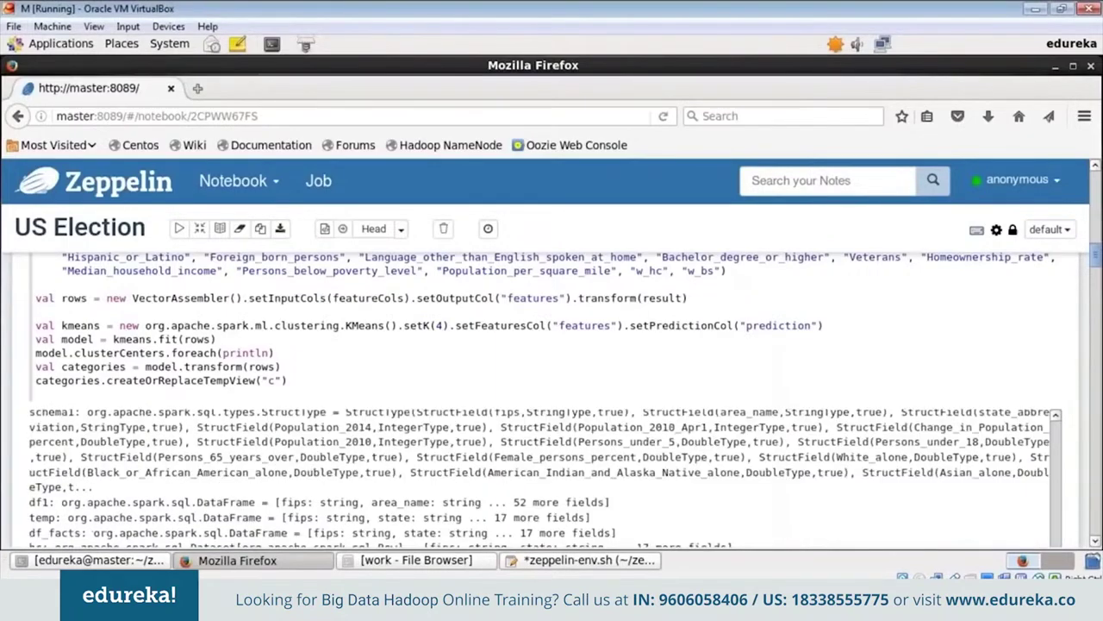
{"action": "scroll", "coordinate": [540, 479], "scroll_direction": "down", "scroll_amount": 3}
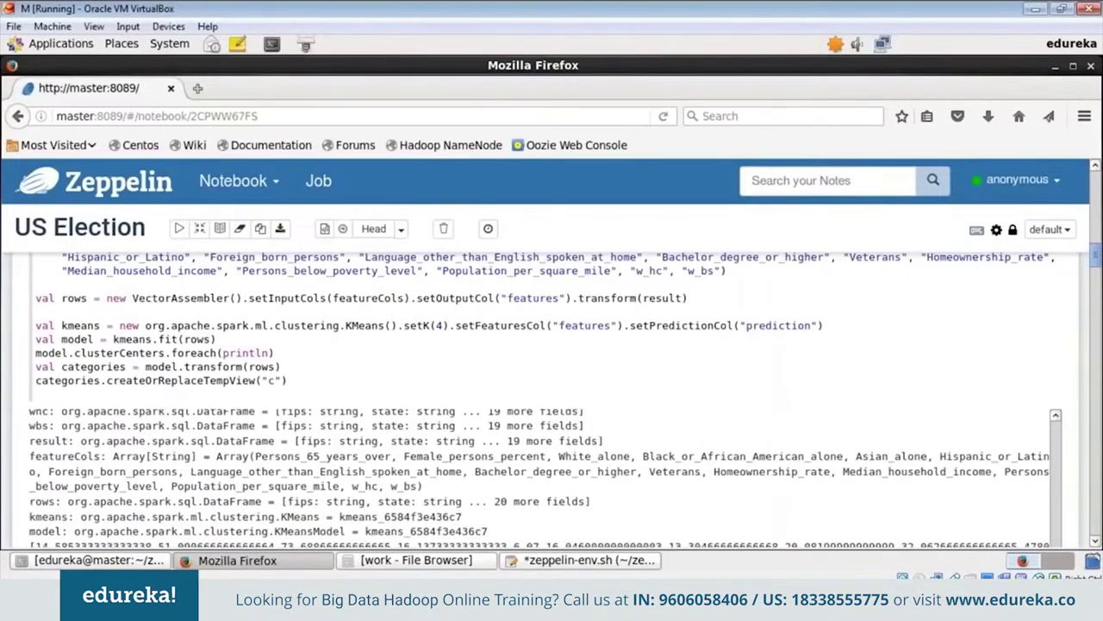
{"action": "scroll", "coordinate": [38, 385], "scroll_direction": "down", "scroll_amount": 4}
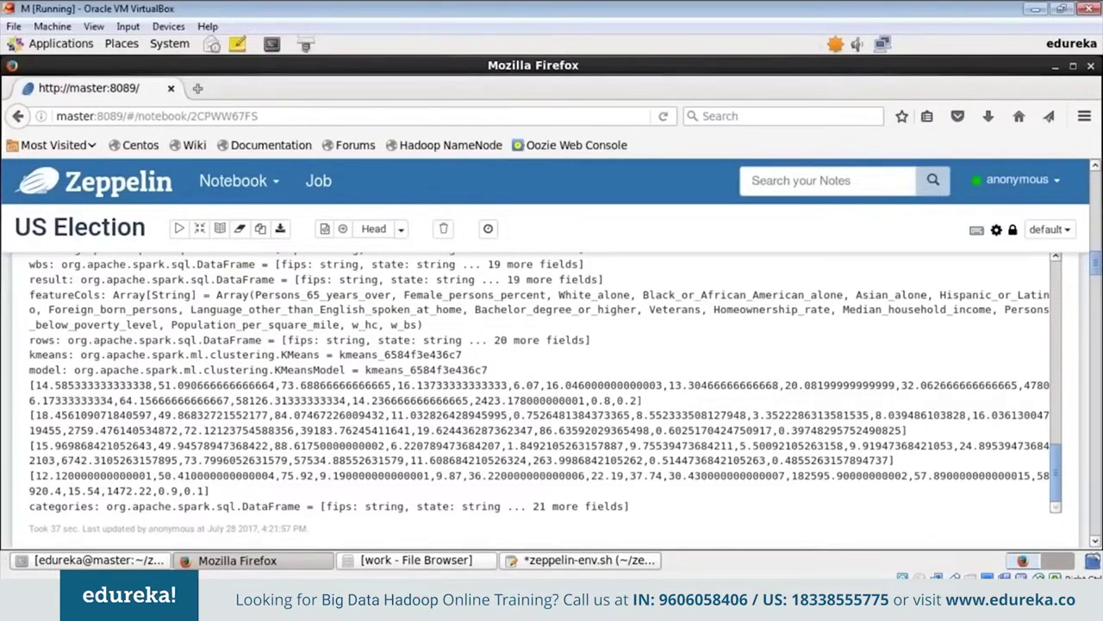
Step: Switch to the custer center workbook in Excel and compare the cluster center rows across the feature columns through w_hc and w_bs
{"action": "mouse_move", "coordinate": [449, 555]}
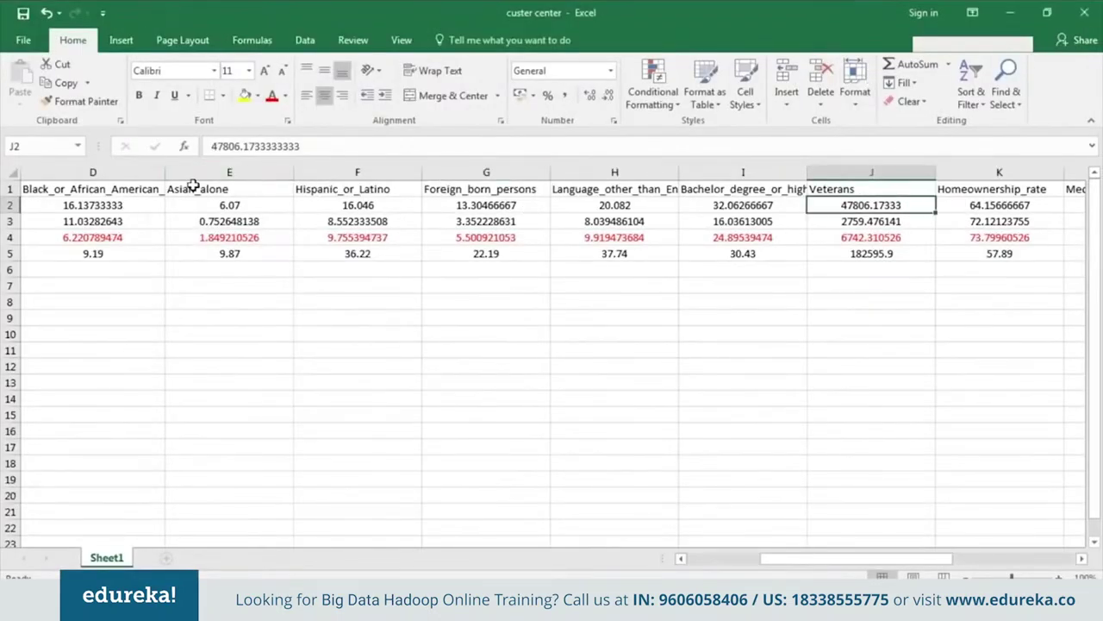
{"action": "left_click", "coordinate": [114, 221]}
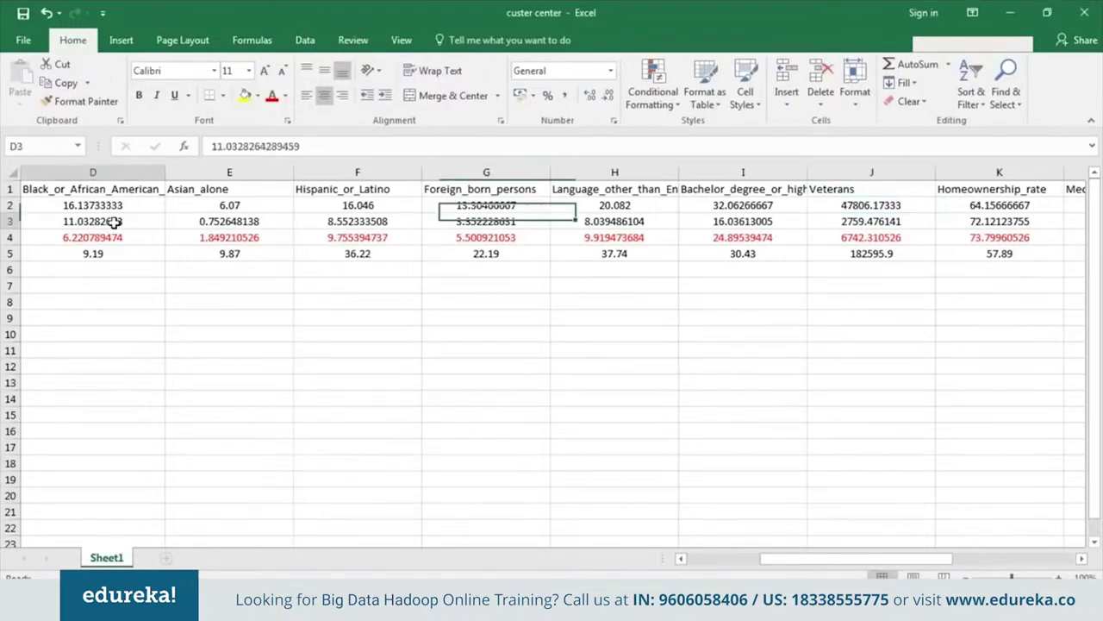
{"action": "left_click", "coordinate": [104, 238]}
{"action": "left_click", "coordinate": [107, 263]}
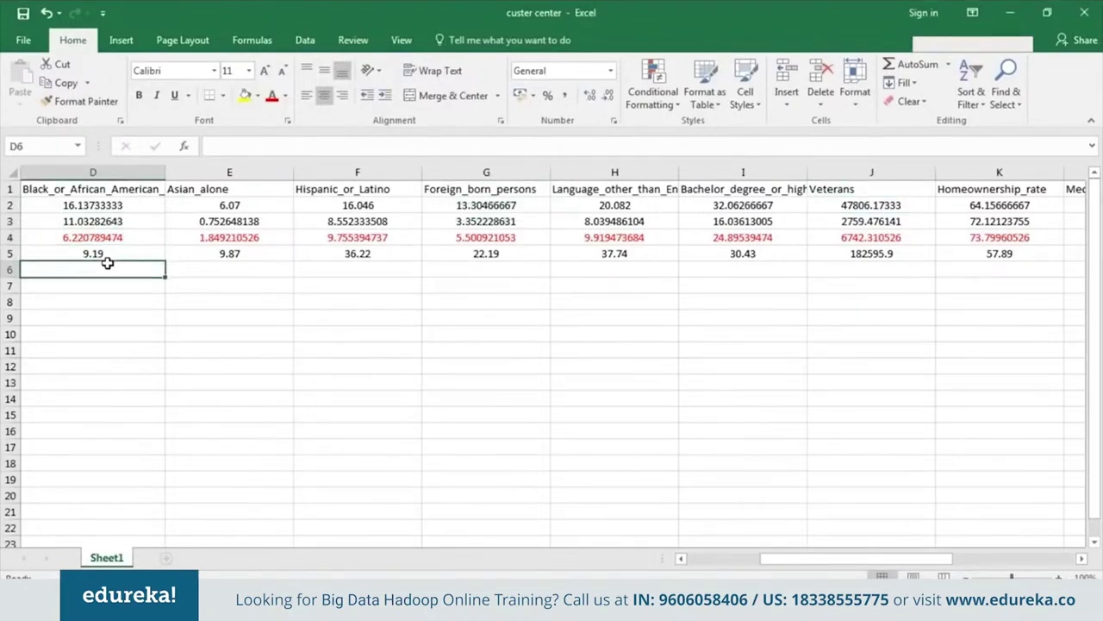
{"action": "left_click", "coordinate": [103, 254]}
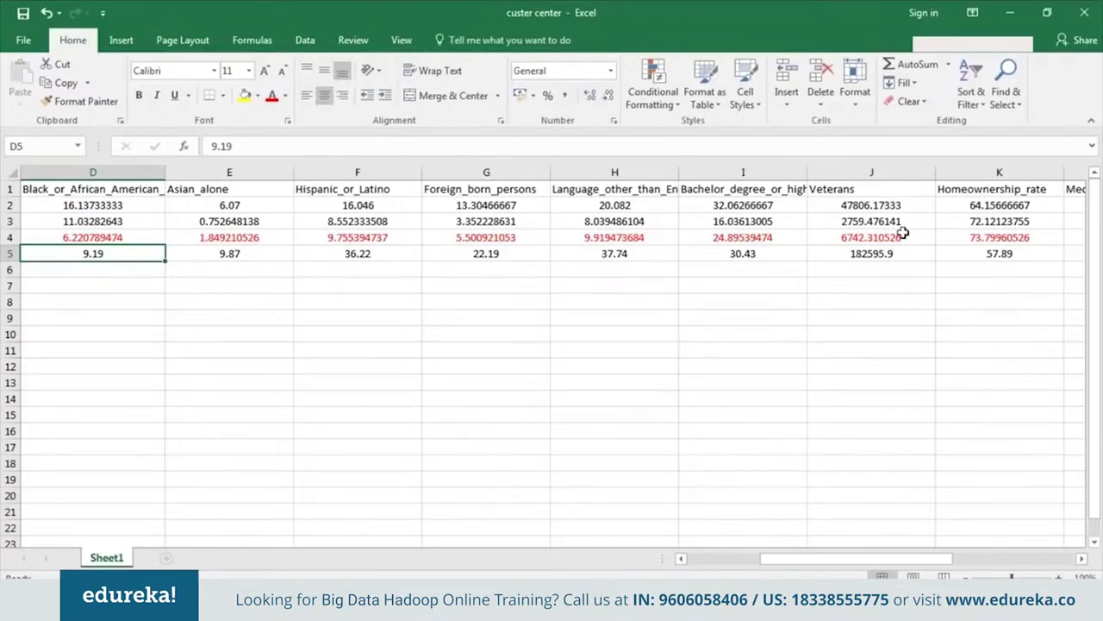
{"action": "scroll", "coordinate": [104, 301], "scroll_direction": "right", "scroll_amount": 3}
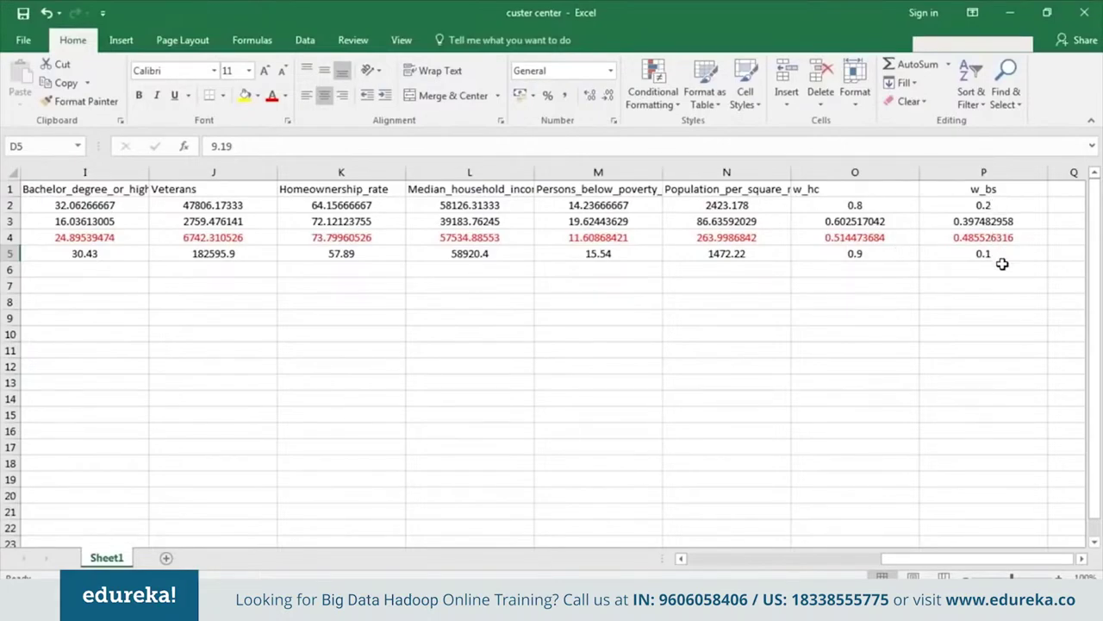
{"action": "scroll", "coordinate": [94, 233], "scroll_direction": "left", "scroll_amount": 3}
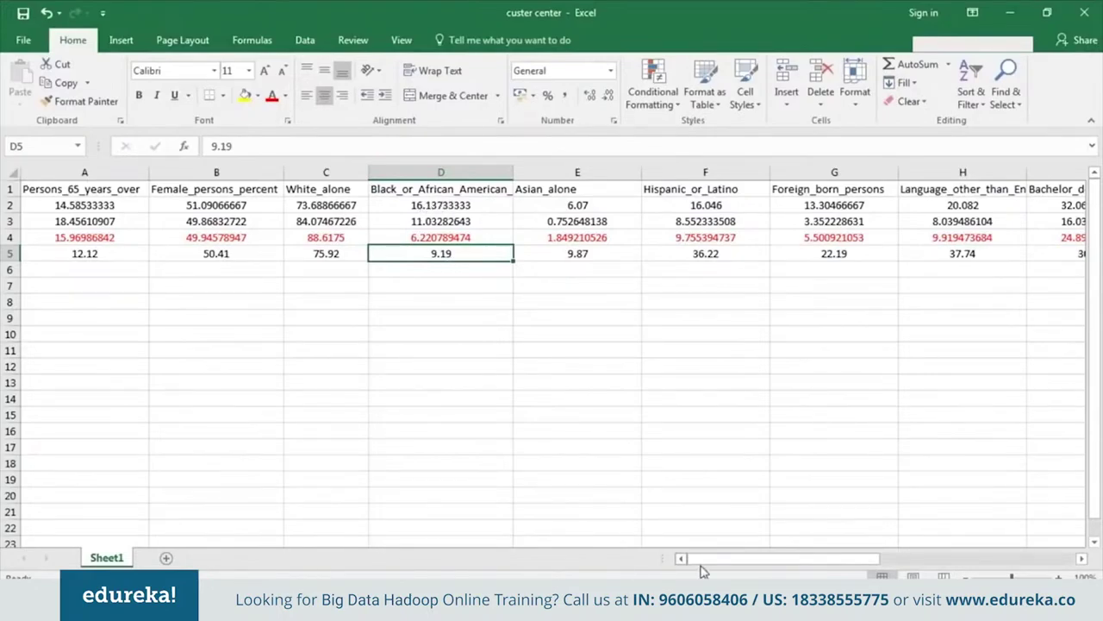
{"action": "left_click_drag", "start_coordinate": [724, 562], "coordinate": [772, 562]}
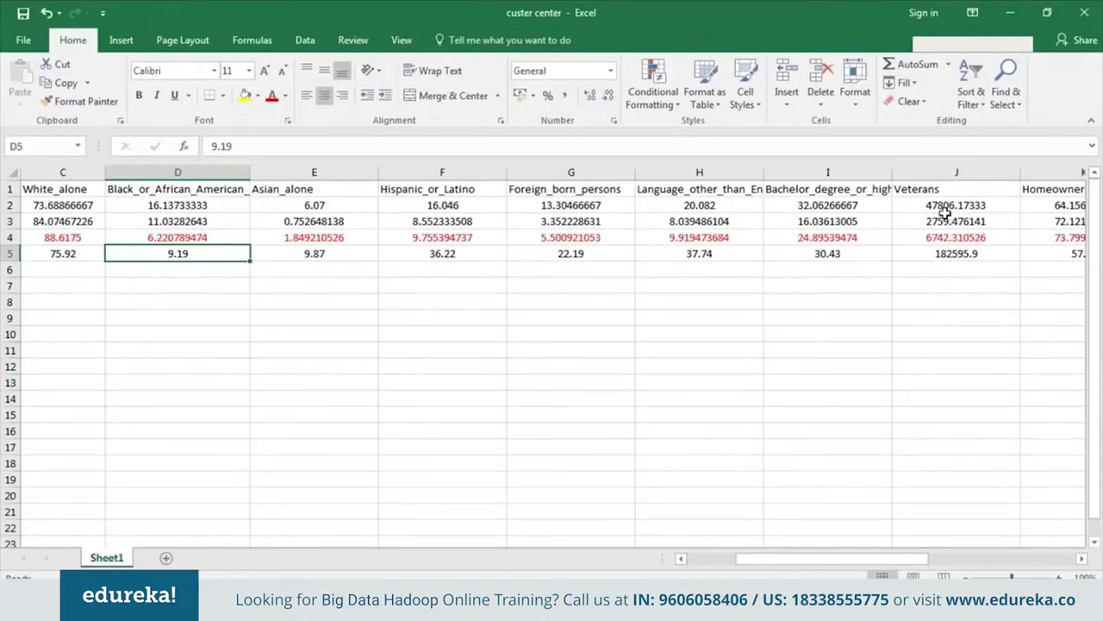
{"action": "left_click_drag", "start_coordinate": [793, 559], "coordinate": [948, 571]}
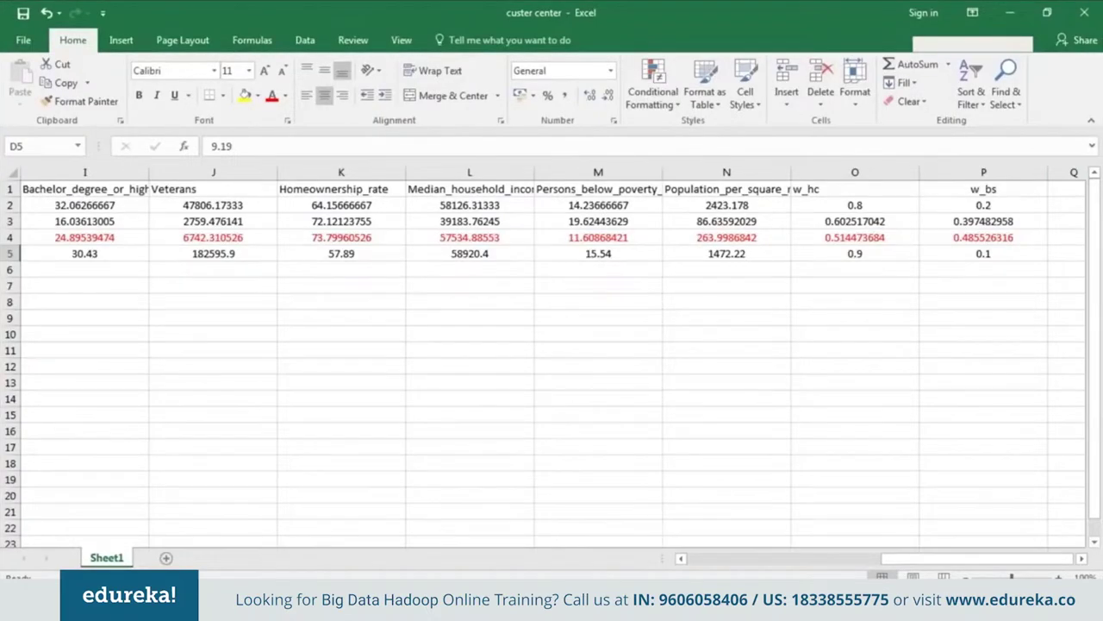
Step: Return to the US Election notebook in Zeppelin and examine the prediction = 1 scatter plot with its axis, group and size fields
{"action": "left_click", "coordinate": [480, 440]}
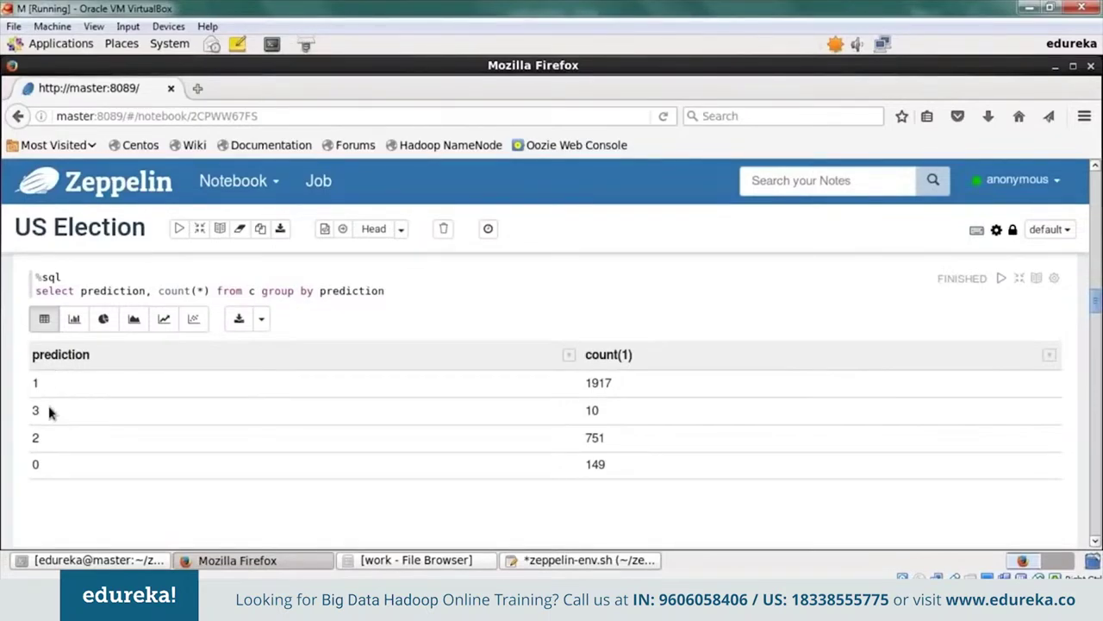
{"action": "scroll", "coordinate": [178, 418], "scroll_direction": "down", "scroll_amount": 5}
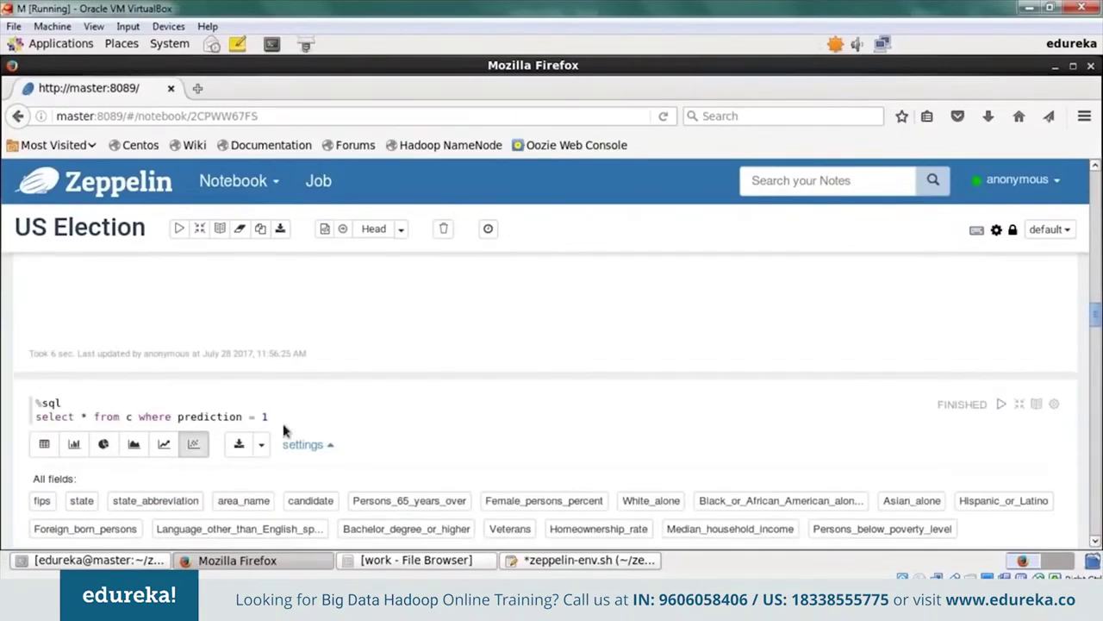
{"action": "scroll", "coordinate": [154, 365], "scroll_direction": "down", "scroll_amount": 2}
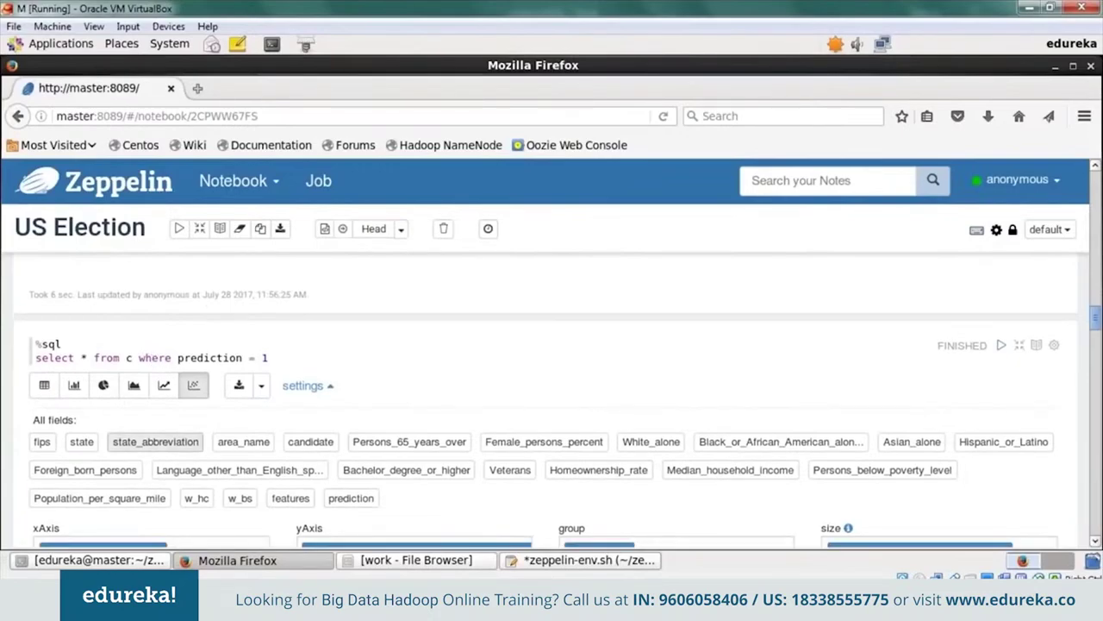
{"action": "scroll", "coordinate": [234, 406], "scroll_direction": "down", "scroll_amount": 5}
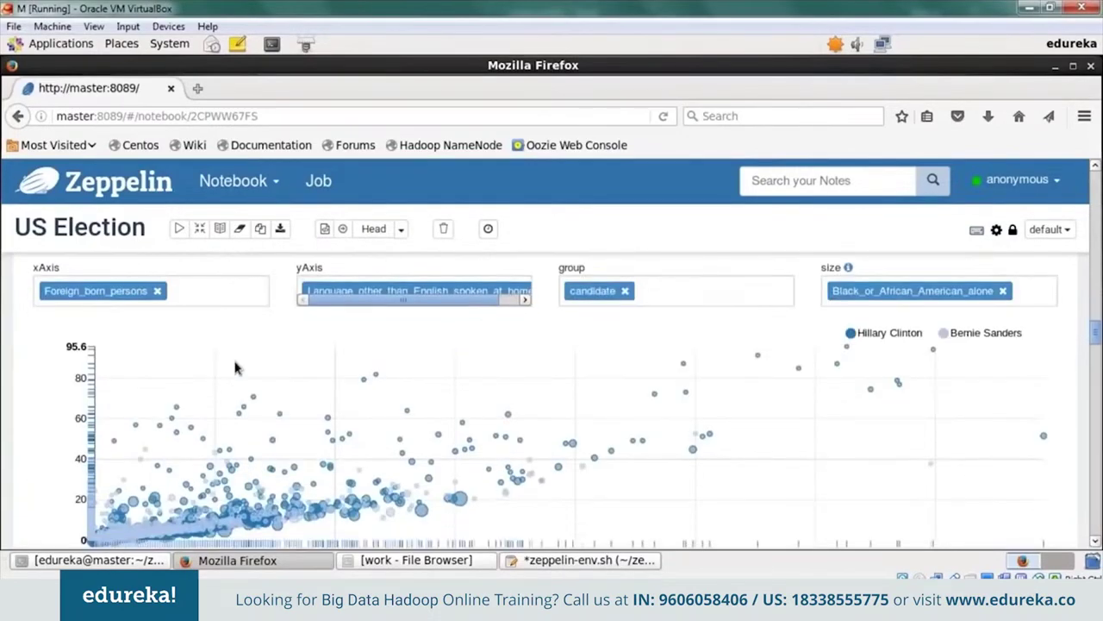
{"action": "scroll", "coordinate": [229, 379], "scroll_direction": "up", "scroll_amount": 1}
{"action": "scroll", "coordinate": [190, 405], "scroll_direction": "down", "scroll_amount": 2}
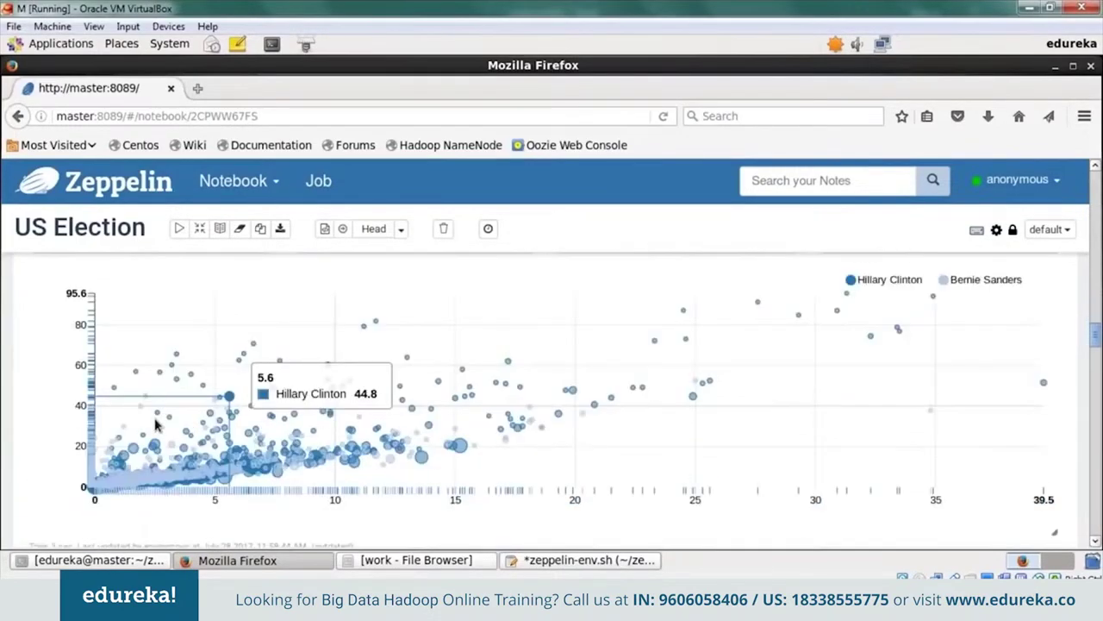
{"action": "scroll", "coordinate": [155, 423], "scroll_direction": "down", "scroll_amount": 1}
{"action": "scroll", "coordinate": [209, 495], "scroll_direction": "up", "scroll_amount": 4}
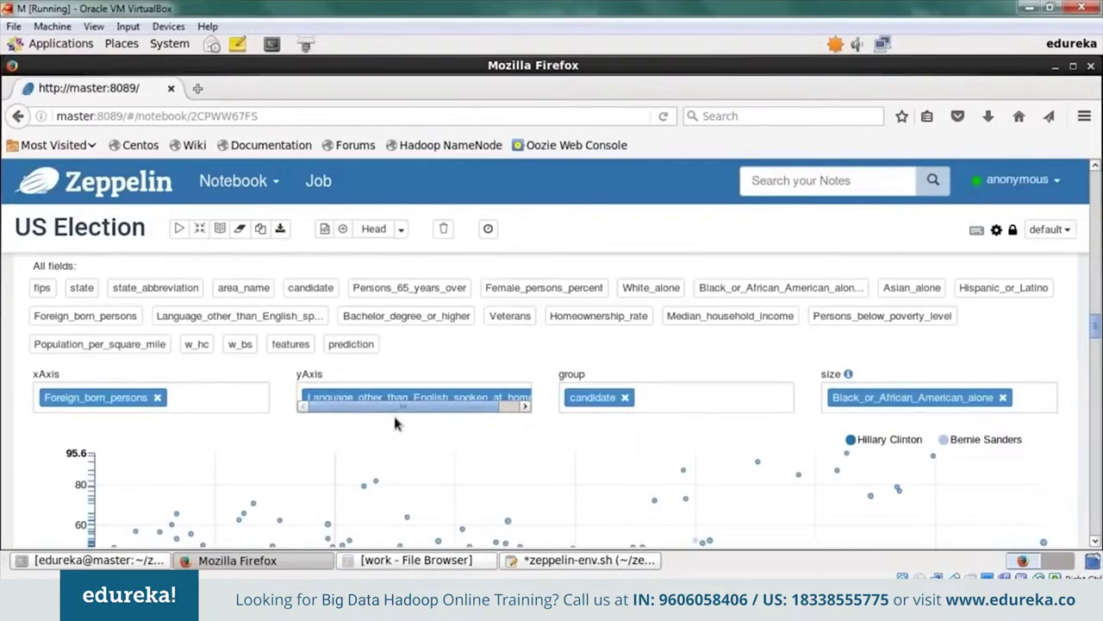
{"action": "scroll", "coordinate": [579, 431], "scroll_direction": "down", "scroll_amount": 1}
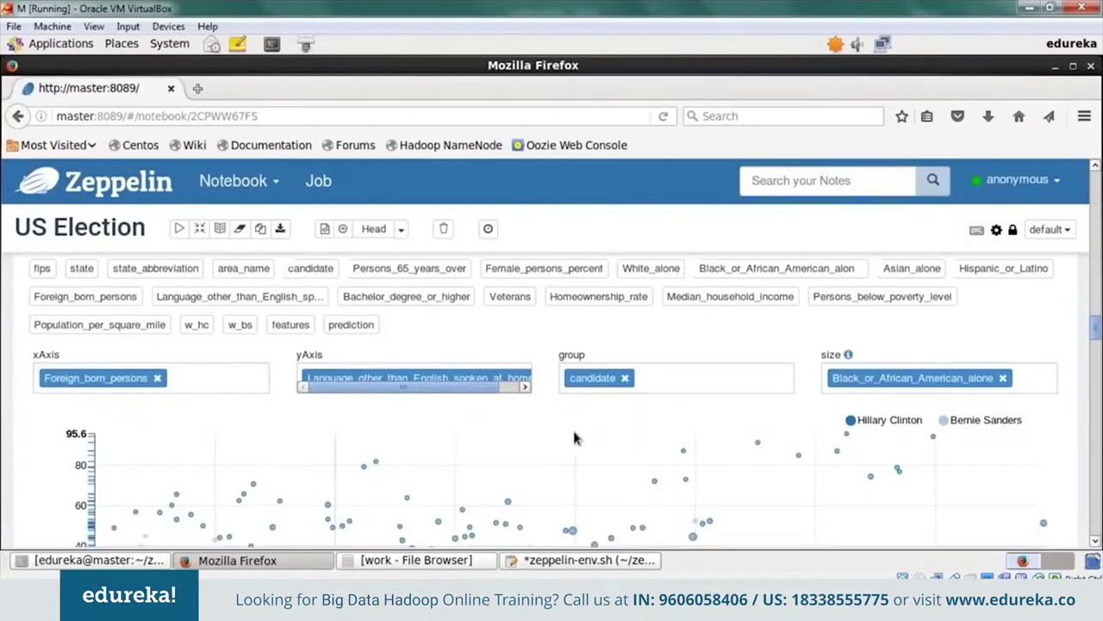
{"action": "scroll", "coordinate": [572, 427], "scroll_direction": "down", "scroll_amount": 2}
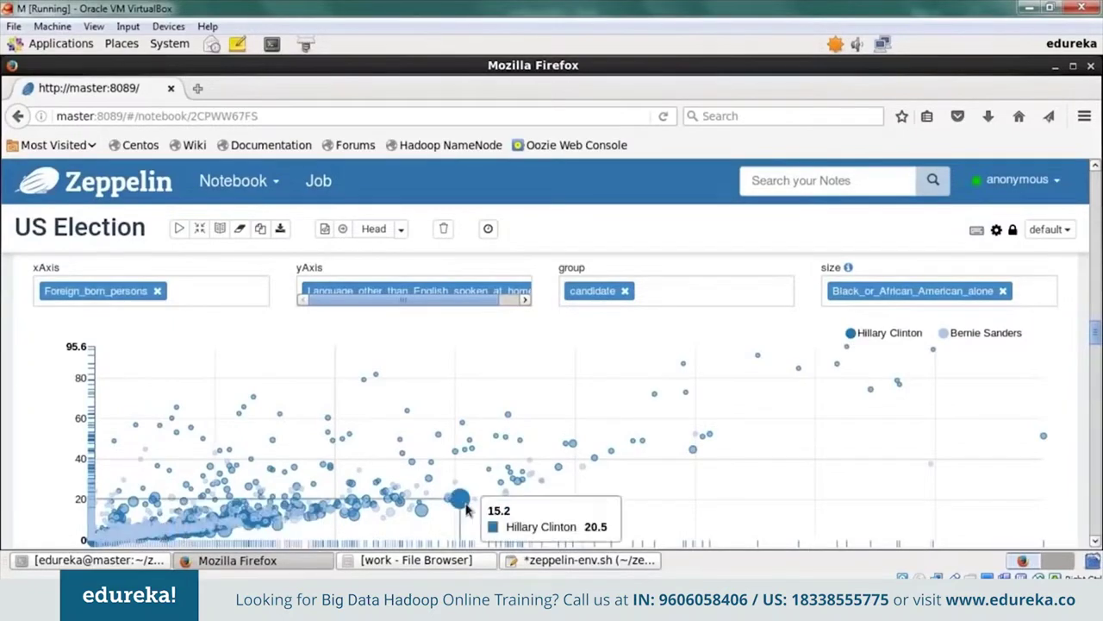
{"action": "scroll", "coordinate": [472, 510], "scroll_direction": "down", "scroll_amount": 1}
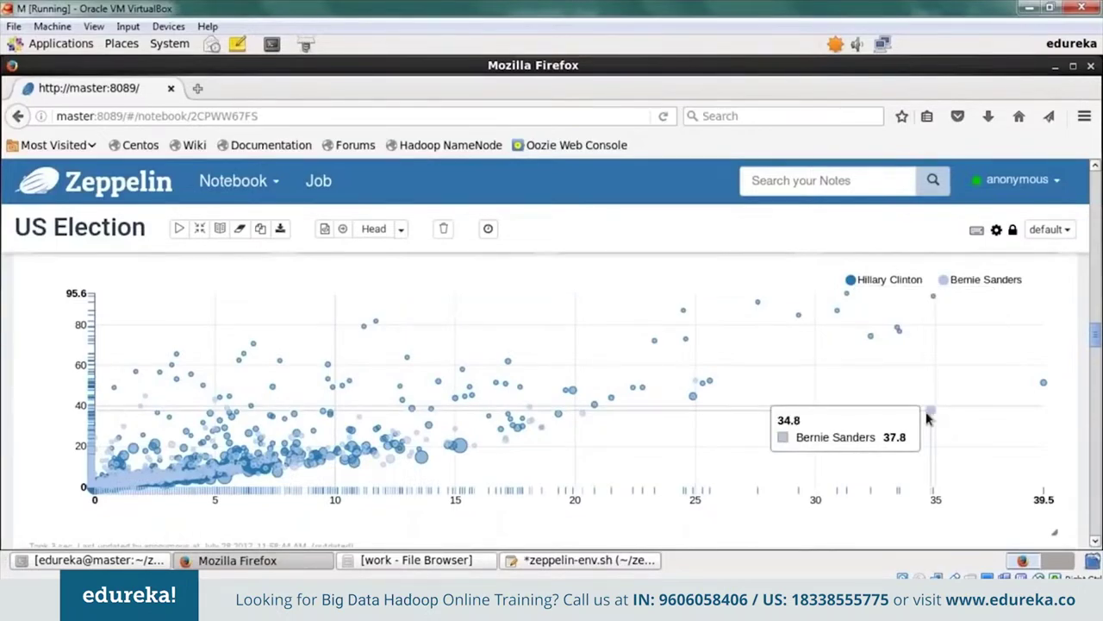
{"action": "scroll", "coordinate": [841, 439], "scroll_direction": "up", "scroll_amount": 3}
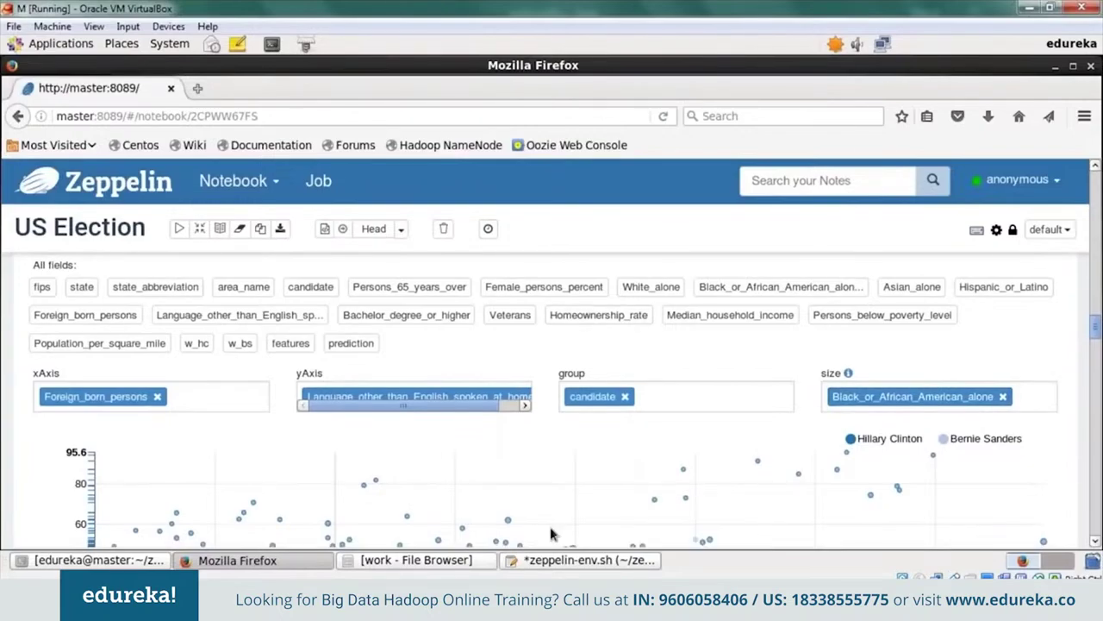
{"action": "scroll", "coordinate": [551, 534], "scroll_direction": "down", "scroll_amount": 2}
{"action": "scroll", "coordinate": [560, 465], "scroll_direction": "down", "scroll_amount": 1}
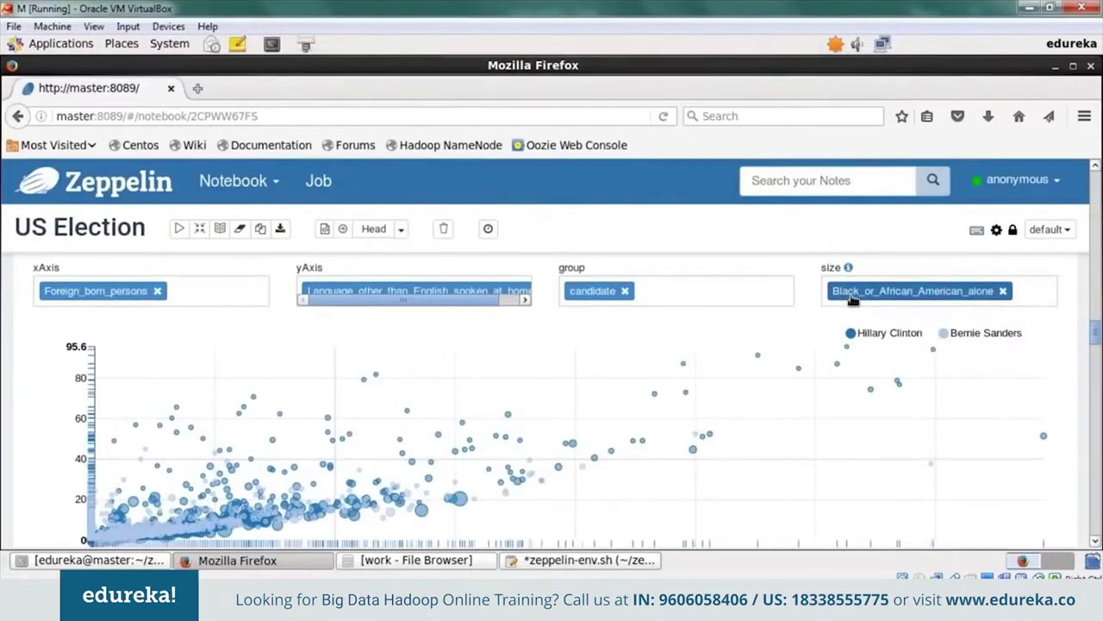
{"action": "scroll", "coordinate": [454, 406], "scroll_direction": "down", "scroll_amount": 1}
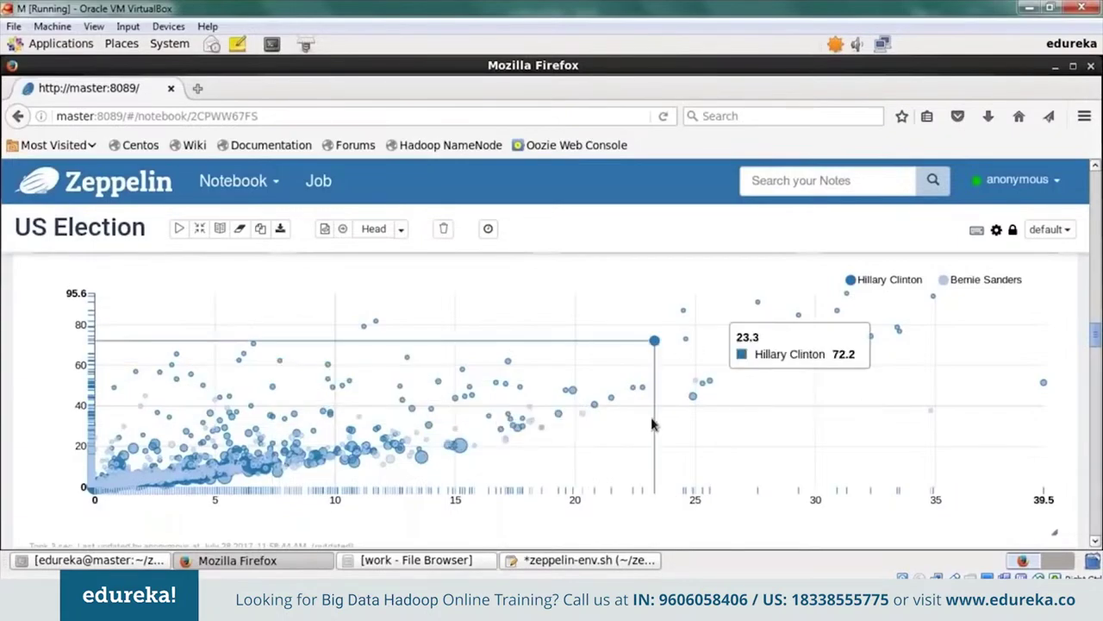
Step: Set the prediction = 1 scatter plot's yAxis to Veterans and its xAxis to White_alone
{"action": "scroll", "coordinate": [129, 431], "scroll_direction": "up", "scroll_amount": 5}
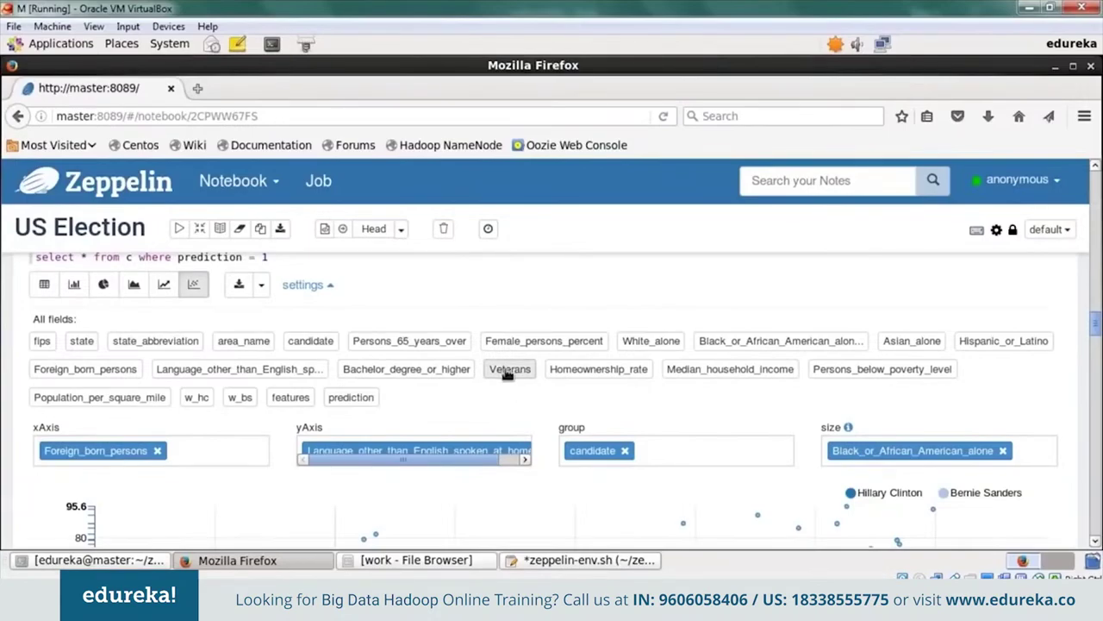
{"action": "left_click_drag", "start_coordinate": [509, 373], "coordinate": [449, 456]}
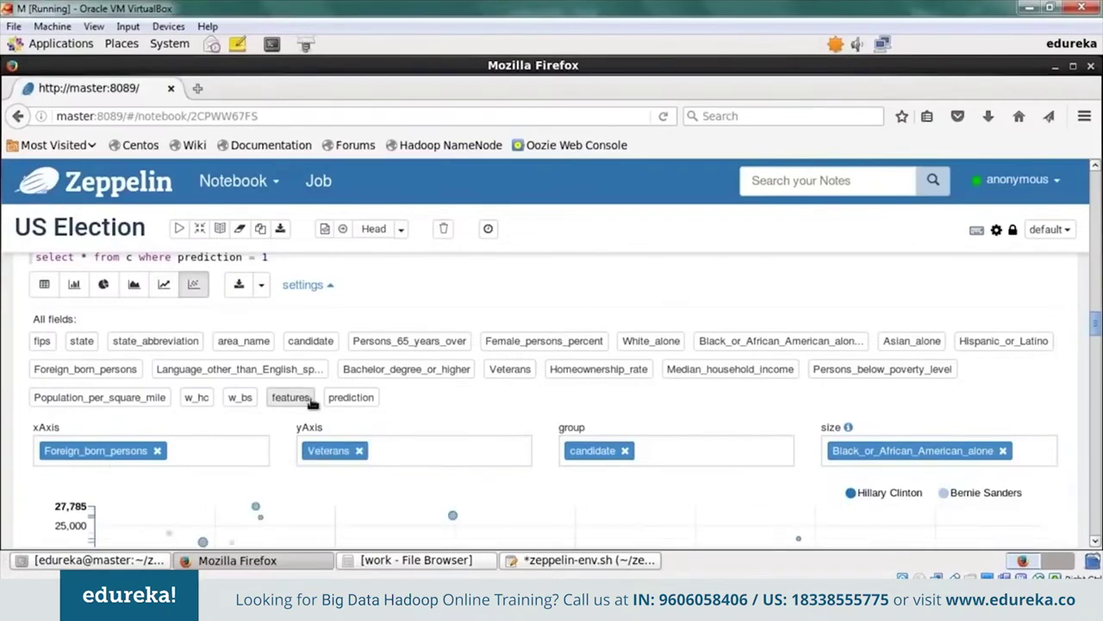
{"action": "left_click_drag", "start_coordinate": [625, 359], "coordinate": [116, 459]}
Step: Examine how the candidates' points are distributed in the Veterans versus White_alone scatter plot, checking its group and size fields
{"action": "scroll", "coordinate": [948, 482], "scroll_direction": "down", "scroll_amount": 5}
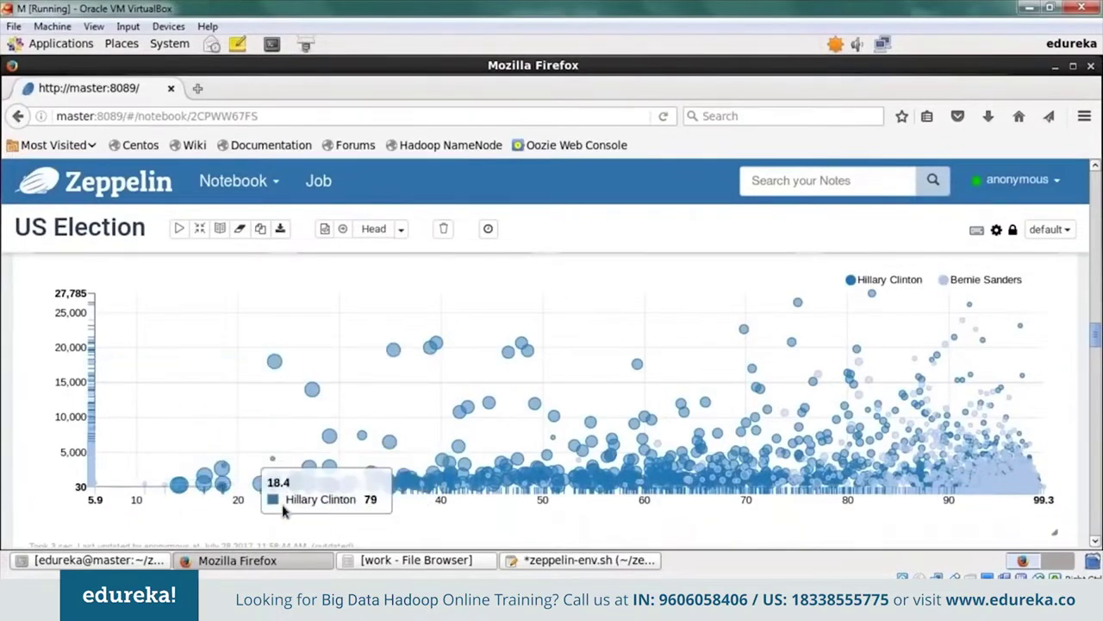
{"action": "scroll", "coordinate": [1033, 292], "scroll_direction": "up", "scroll_amount": 1}
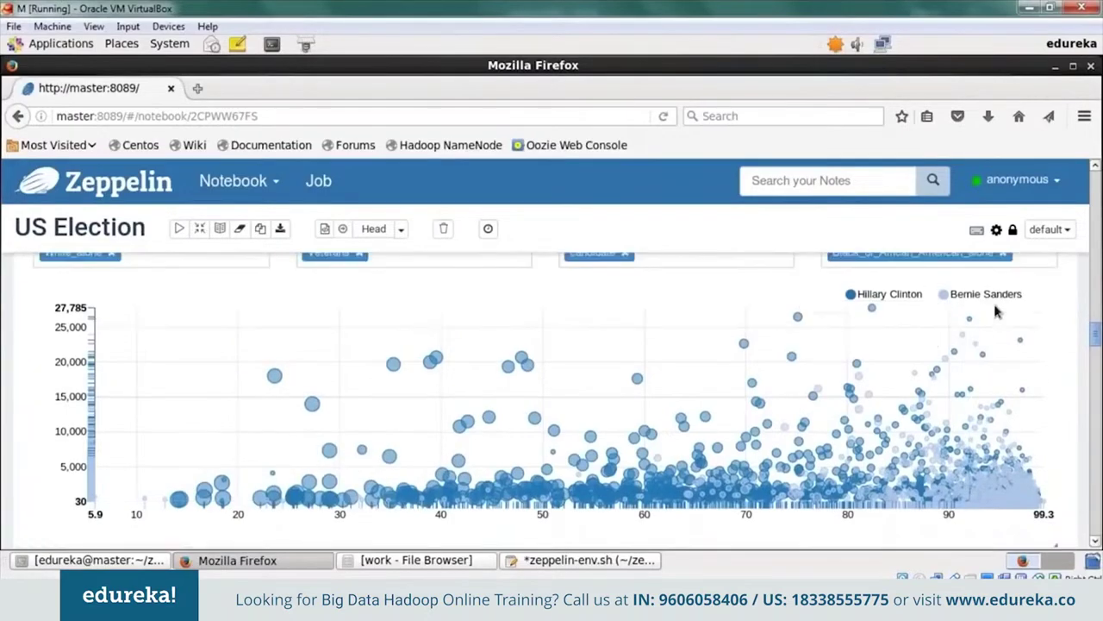
{"action": "scroll", "coordinate": [910, 426], "scroll_direction": "up", "scroll_amount": 3}
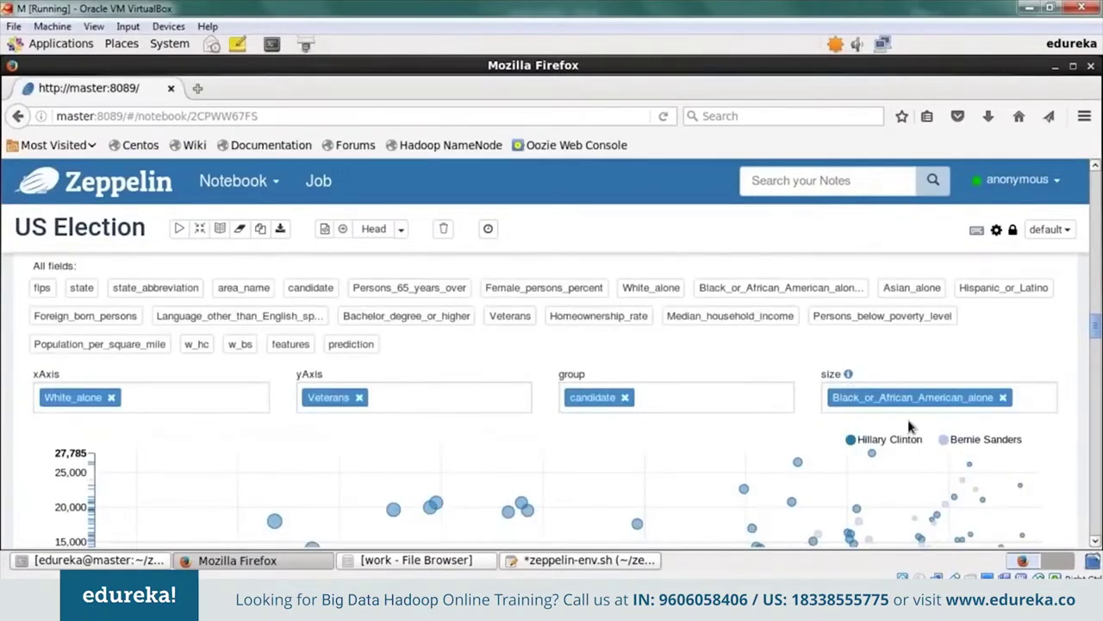
{"action": "scroll", "coordinate": [571, 478], "scroll_direction": "down", "scroll_amount": 1}
{"action": "scroll", "coordinate": [570, 478], "scroll_direction": "down", "scroll_amount": 2}
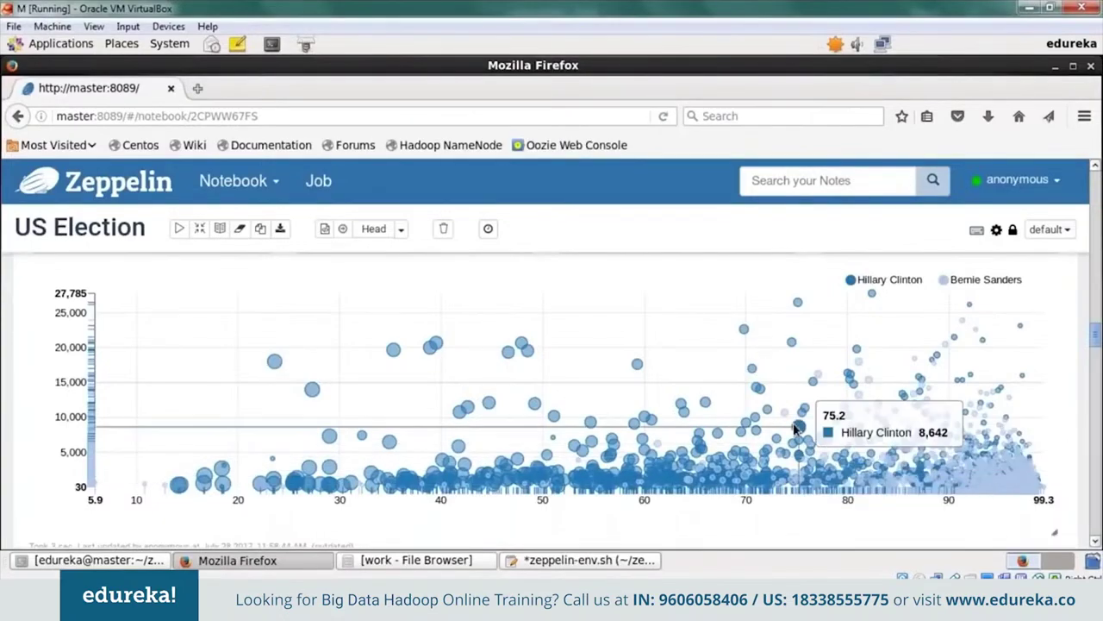
{"action": "scroll", "coordinate": [795, 428], "scroll_direction": "up", "scroll_amount": 3}
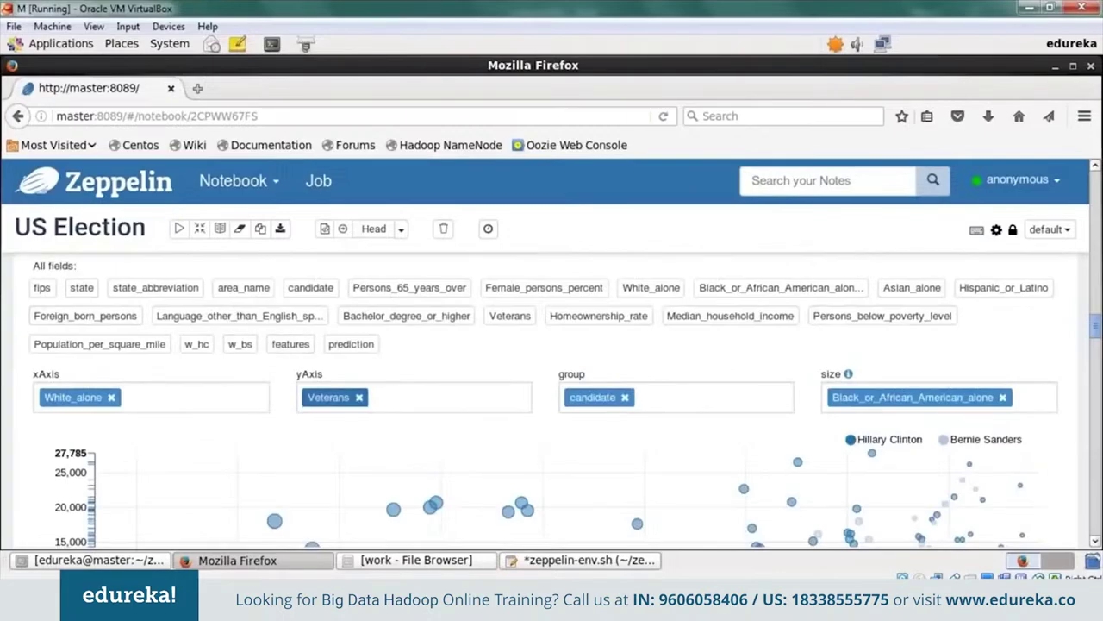
{"action": "scroll", "coordinate": [527, 488], "scroll_direction": "down", "scroll_amount": 1}
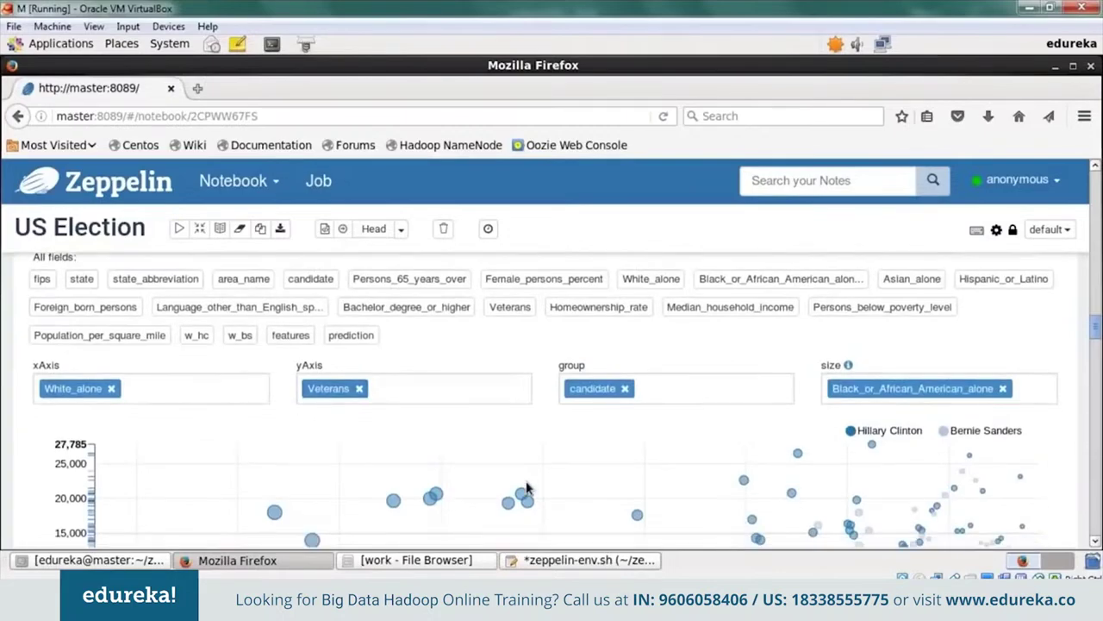
Step: Review the result table of the query that counts rows and sums w_hc and w_bs for each prediction
{"action": "scroll", "coordinate": [528, 489], "scroll_direction": "down", "scroll_amount": 3}
{"action": "scroll", "coordinate": [528, 489], "scroll_direction": "down", "scroll_amount": 2}
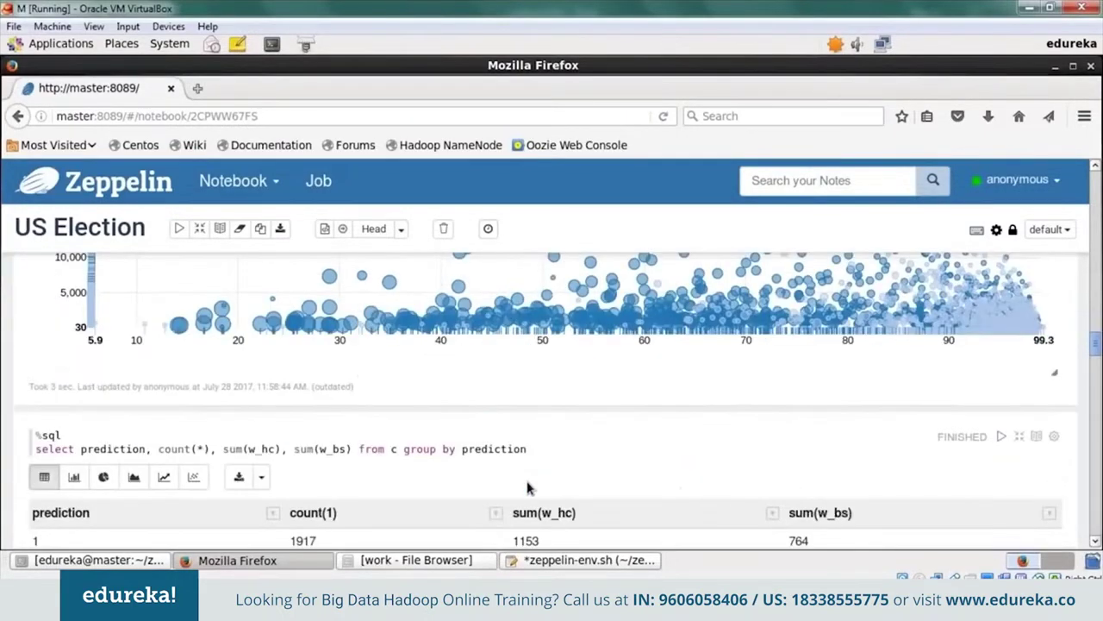
{"action": "scroll", "coordinate": [529, 488], "scroll_direction": "down", "scroll_amount": 3}
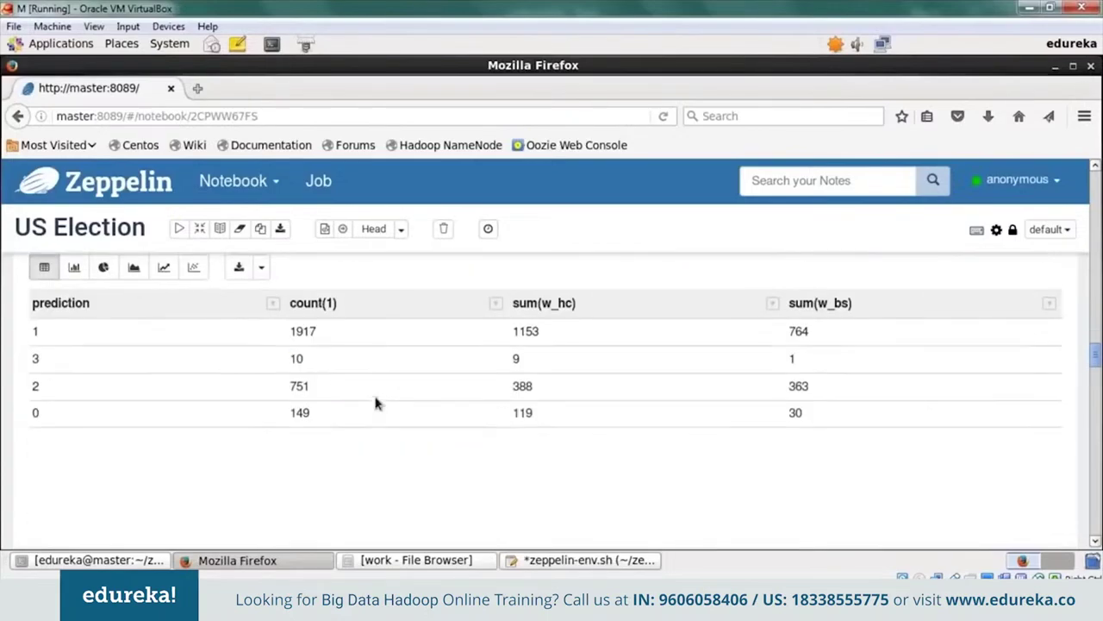
{"action": "scroll", "coordinate": [376, 402], "scroll_direction": "up", "scroll_amount": 1}
{"action": "scroll", "coordinate": [375, 403], "scroll_direction": "up", "scroll_amount": 1}
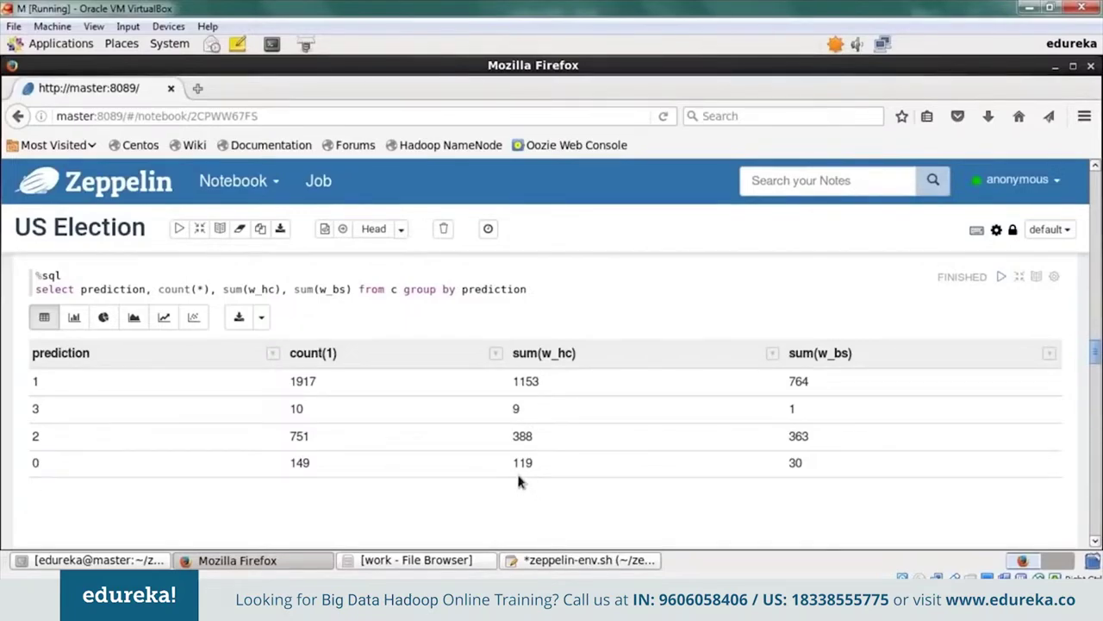
Step: Examine the line chart of summed w_hc and w_bs by prediction, checking its keys and values fields
{"action": "scroll", "coordinate": [750, 516], "scroll_direction": "down", "scroll_amount": 5}
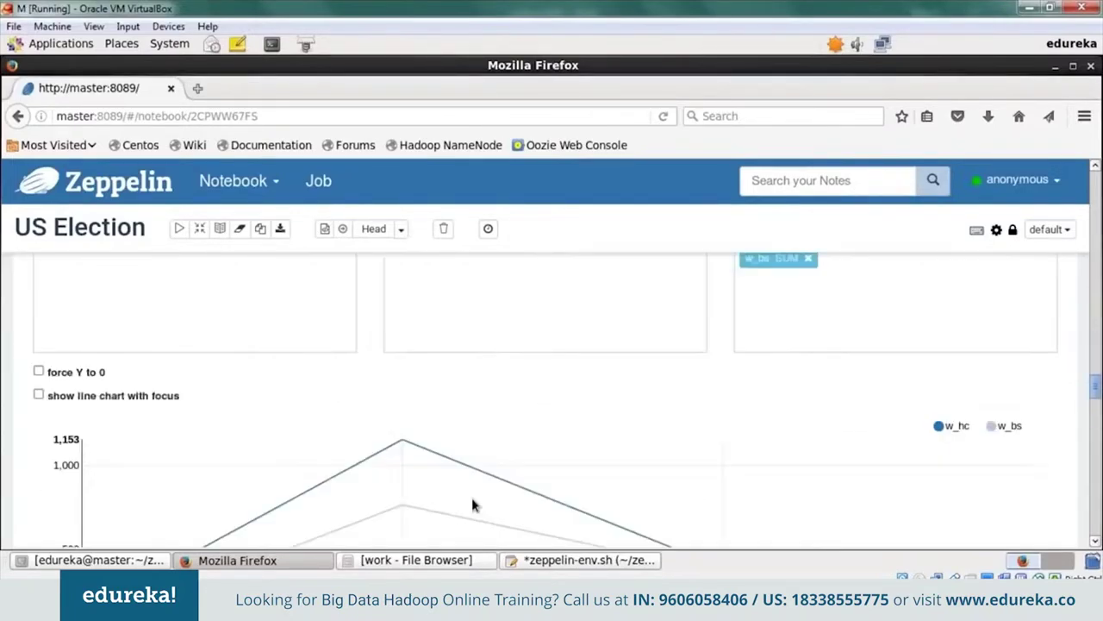
{"action": "scroll", "coordinate": [356, 317], "scroll_direction": "down", "scroll_amount": 3}
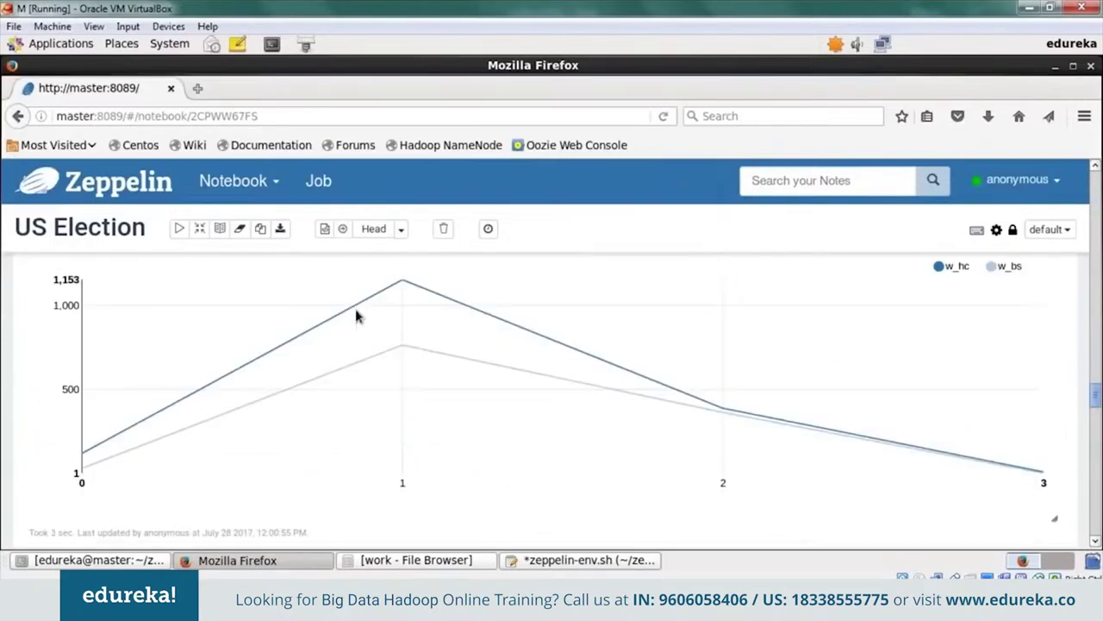
{"action": "mouse_move", "coordinate": [399, 348]}
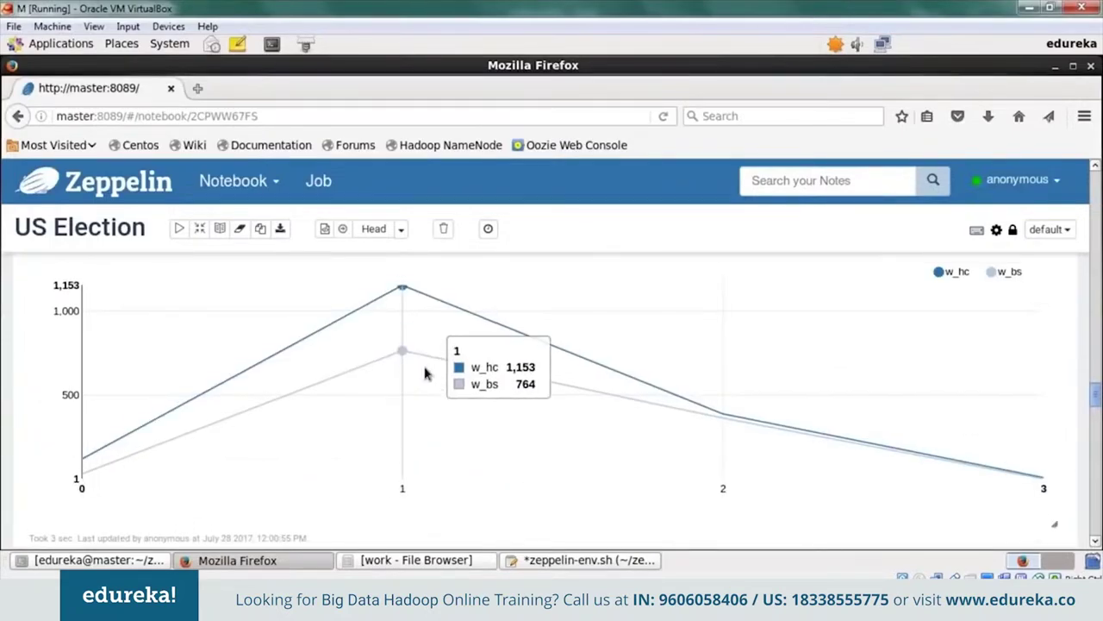
{"action": "scroll", "coordinate": [422, 372], "scroll_direction": "up", "scroll_amount": 1}
{"action": "scroll", "coordinate": [371, 388], "scroll_direction": "up", "scroll_amount": 3}
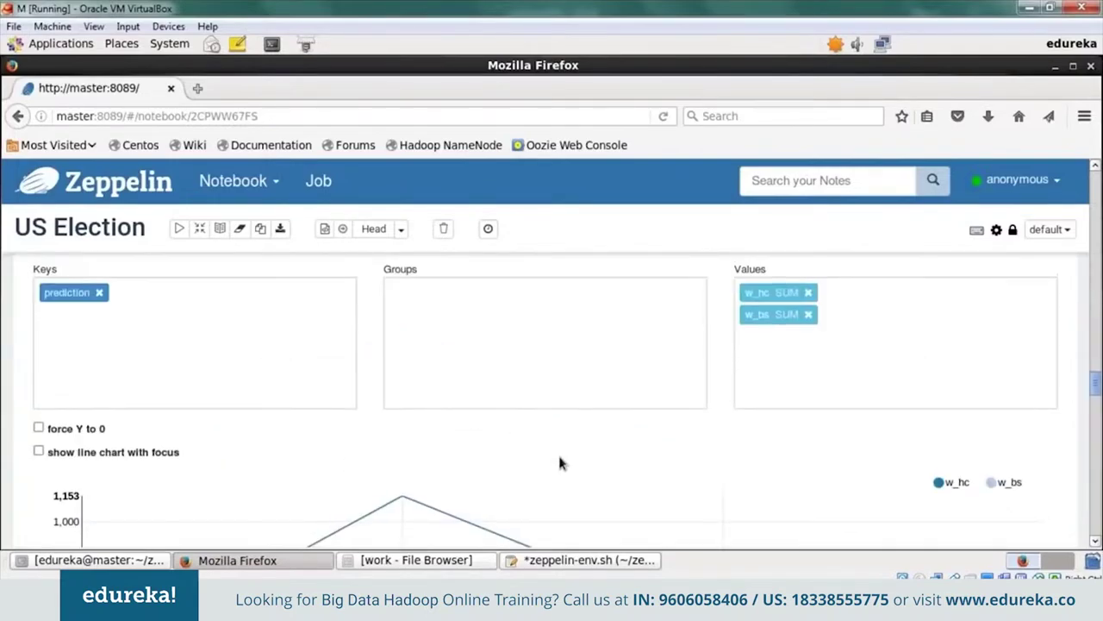
{"action": "scroll", "coordinate": [558, 452], "scroll_direction": "up", "scroll_amount": 2}
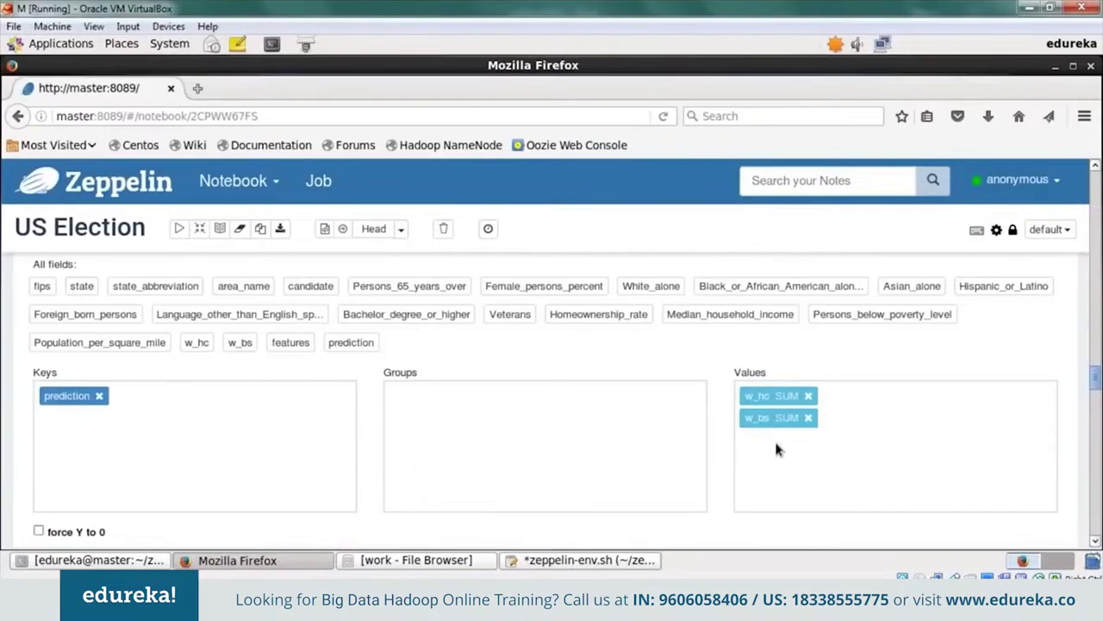
{"action": "scroll", "coordinate": [657, 423], "scroll_direction": "up", "scroll_amount": 5}
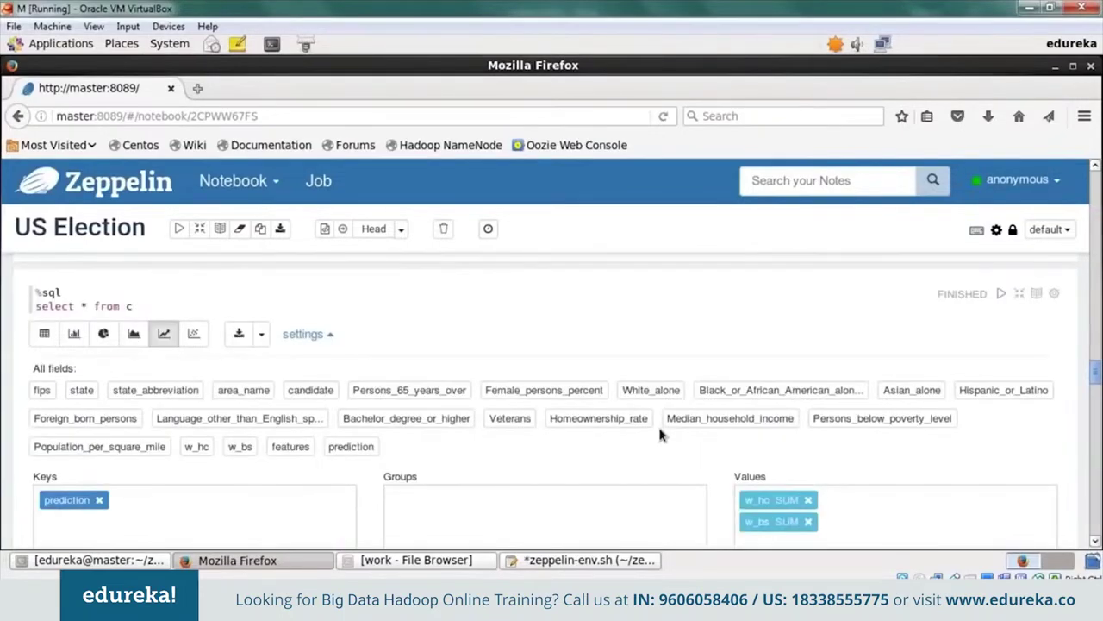
Step: Compare the per-prediction result table with the w_hc and w_bs points plotted for each cluster in the line chart
{"action": "scroll", "coordinate": [480, 437], "scroll_direction": "down", "scroll_amount": 10}
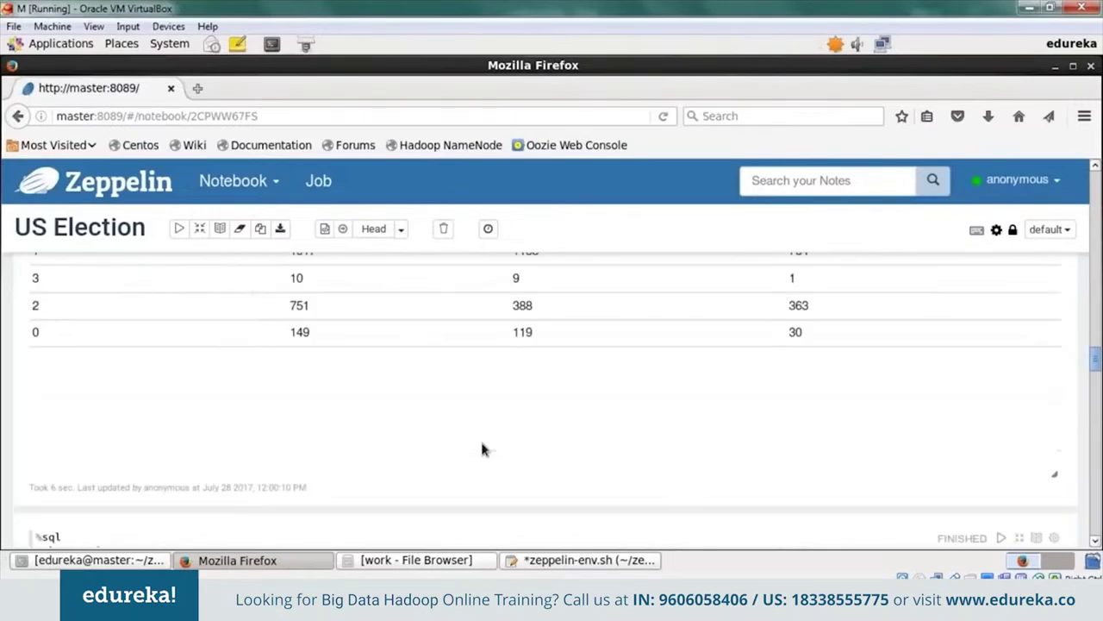
{"action": "scroll", "coordinate": [428, 500], "scroll_direction": "down", "scroll_amount": 3}
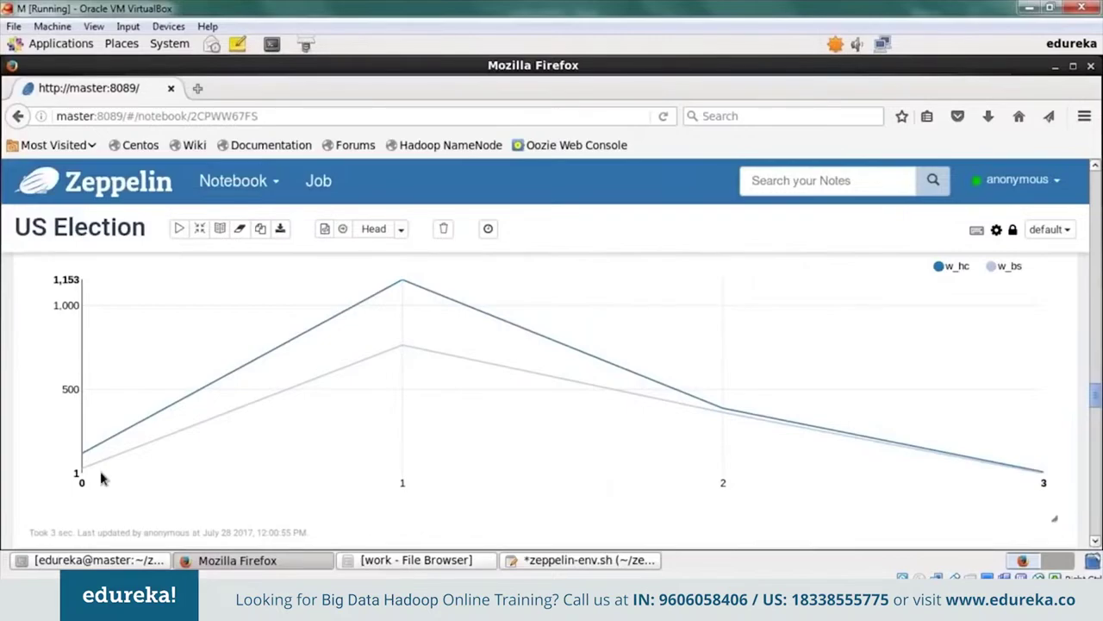
{"action": "mouse_move", "coordinate": [390, 294]}
{"action": "mouse_move", "coordinate": [724, 412]}
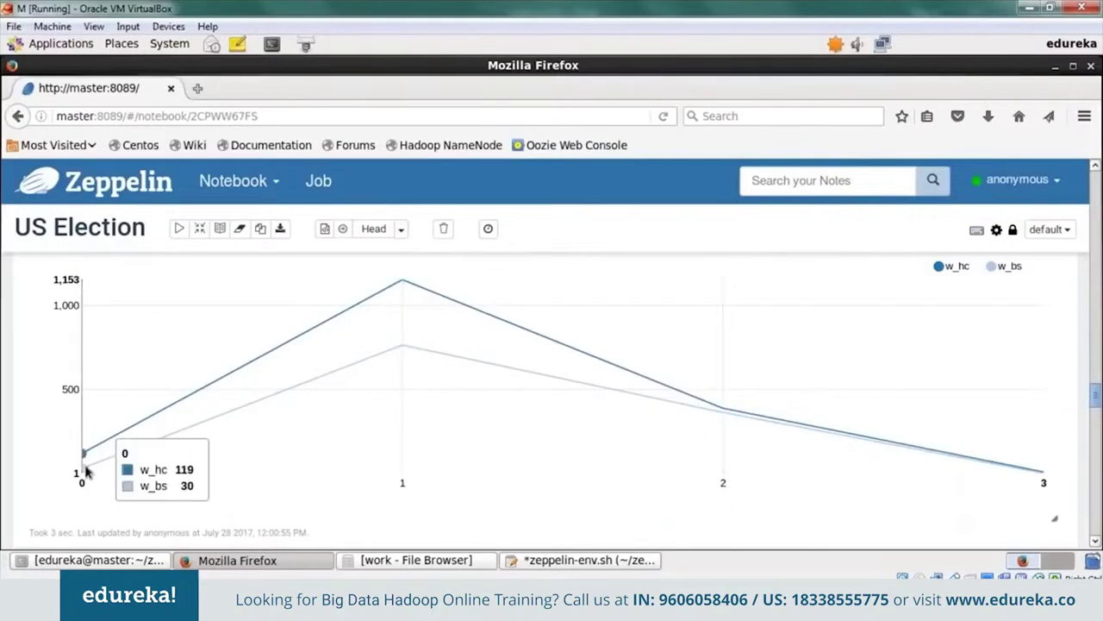
{"action": "scroll", "coordinate": [362, 473], "scroll_direction": "down", "scroll_amount": 2}
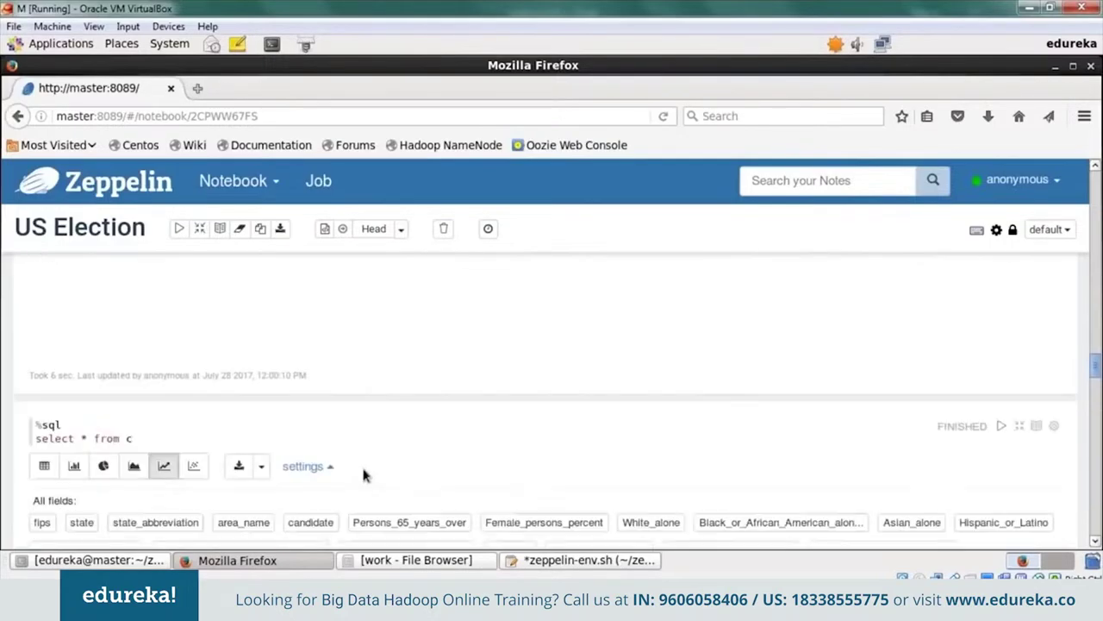
{"action": "scroll", "coordinate": [414, 439], "scroll_direction": "up", "scroll_amount": 5}
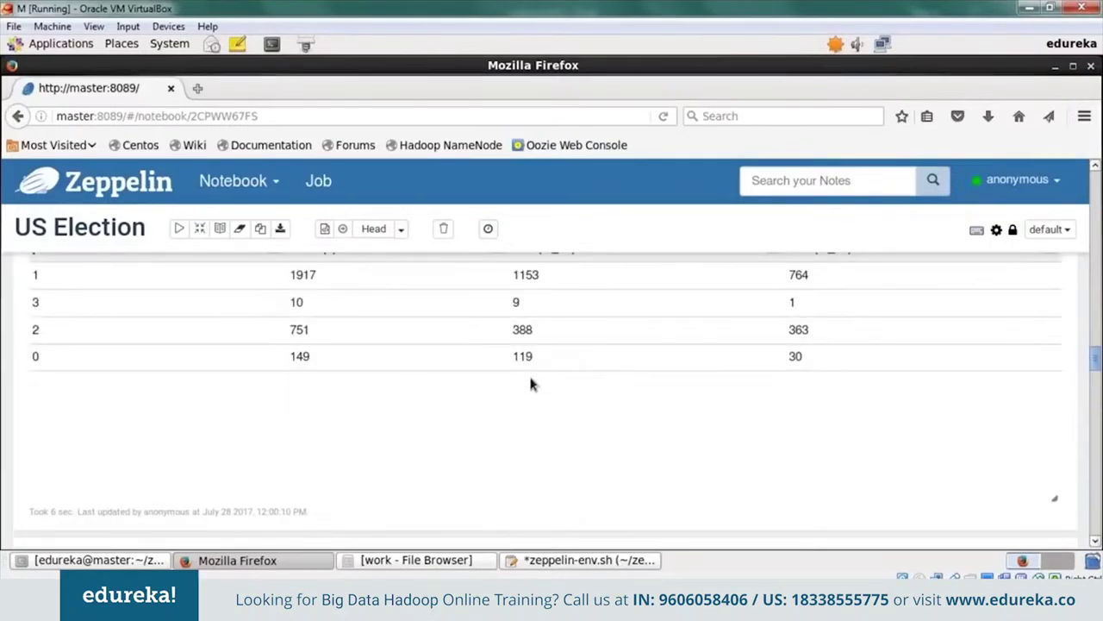
{"action": "scroll", "coordinate": [527, 360], "scroll_direction": "up", "scroll_amount": 2}
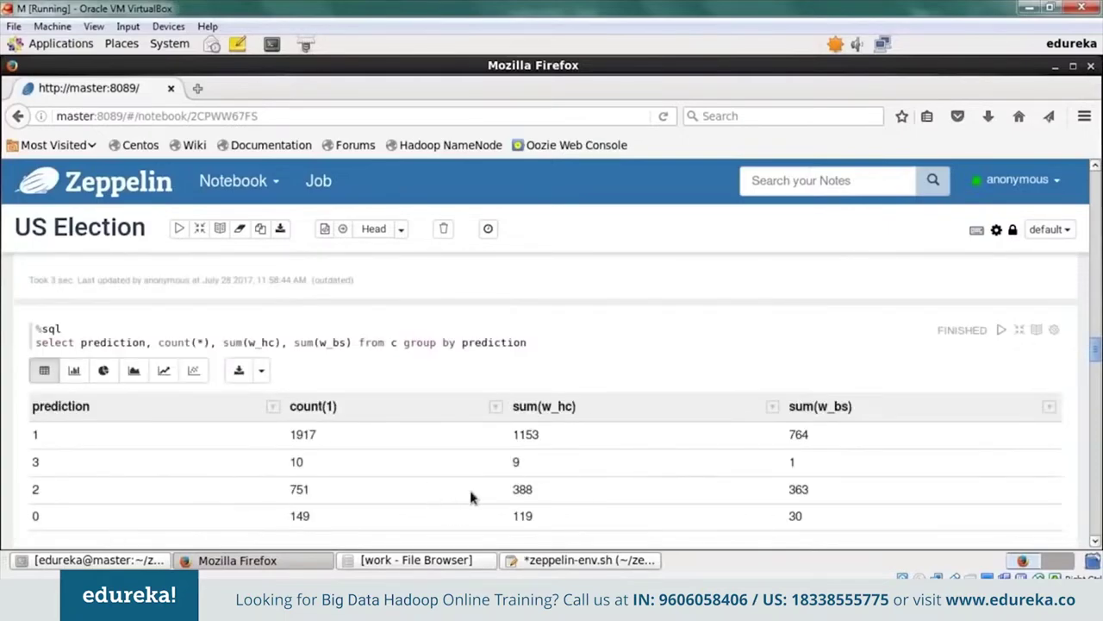
{"action": "scroll", "coordinate": [771, 505], "scroll_direction": "down", "scroll_amount": 5}
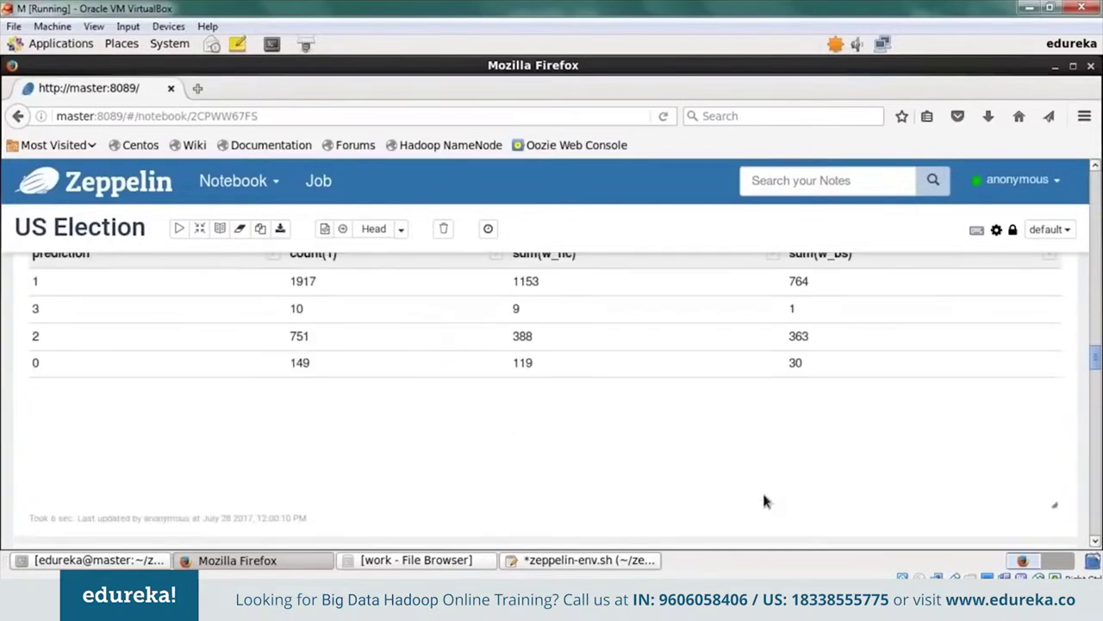
{"action": "scroll", "coordinate": [722, 463], "scroll_direction": "down", "scroll_amount": 6}
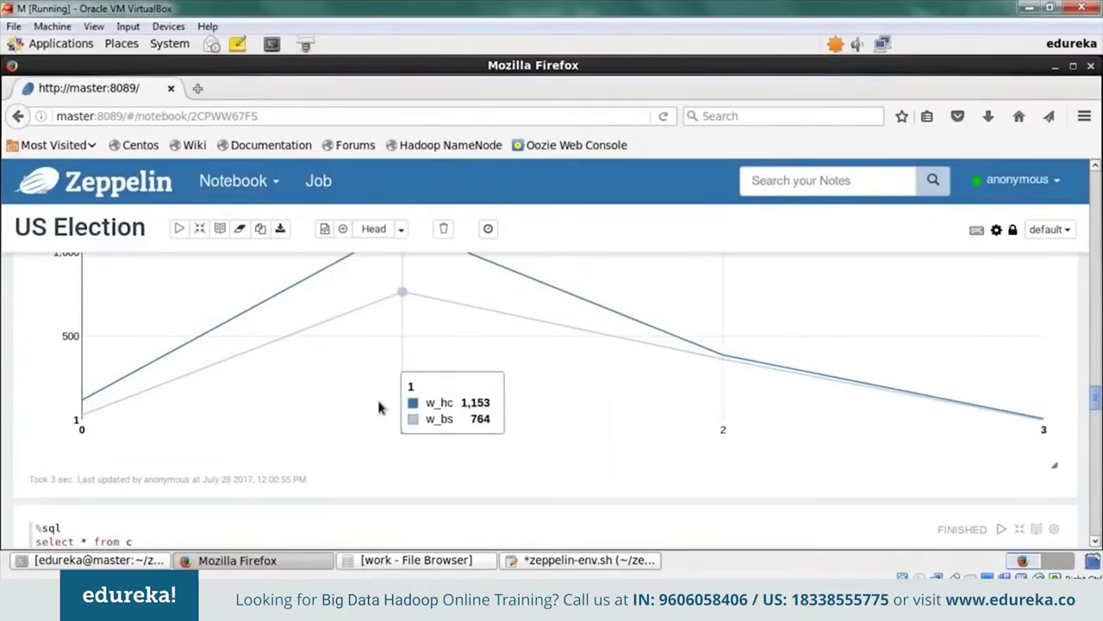
{"action": "scroll", "coordinate": [379, 407], "scroll_direction": "up", "scroll_amount": 1}
{"action": "scroll", "coordinate": [379, 407], "scroll_direction": "up", "scroll_amount": 2}
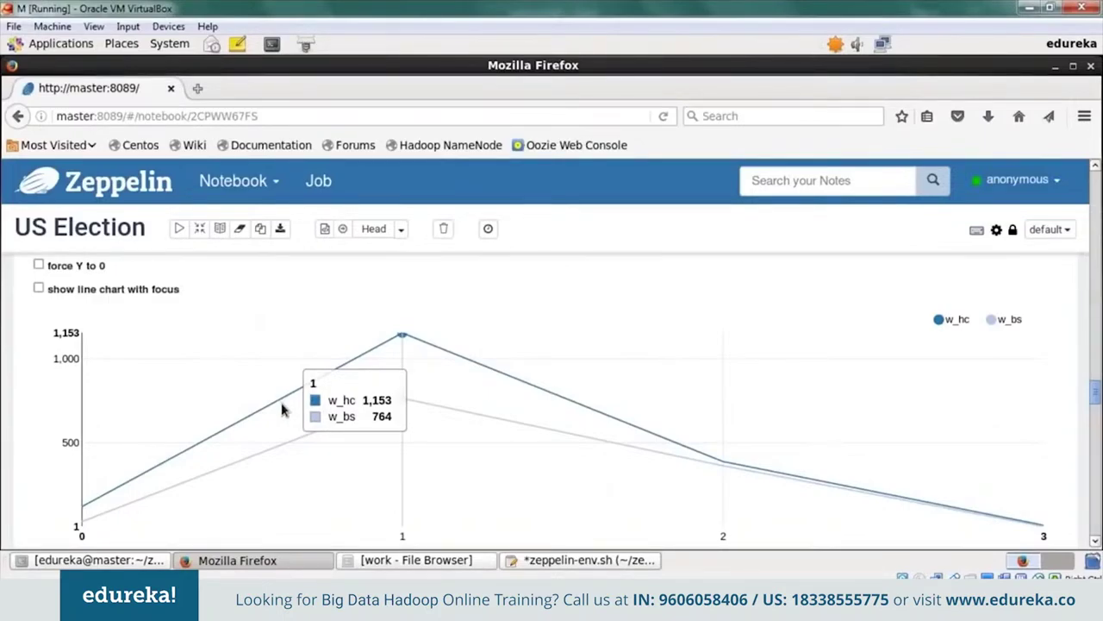
Step: Examine the stacked area chart of w_bs and w_hc sums by prediction and check its field settings
{"action": "scroll", "coordinate": [291, 444], "scroll_direction": "down", "scroll_amount": 1}
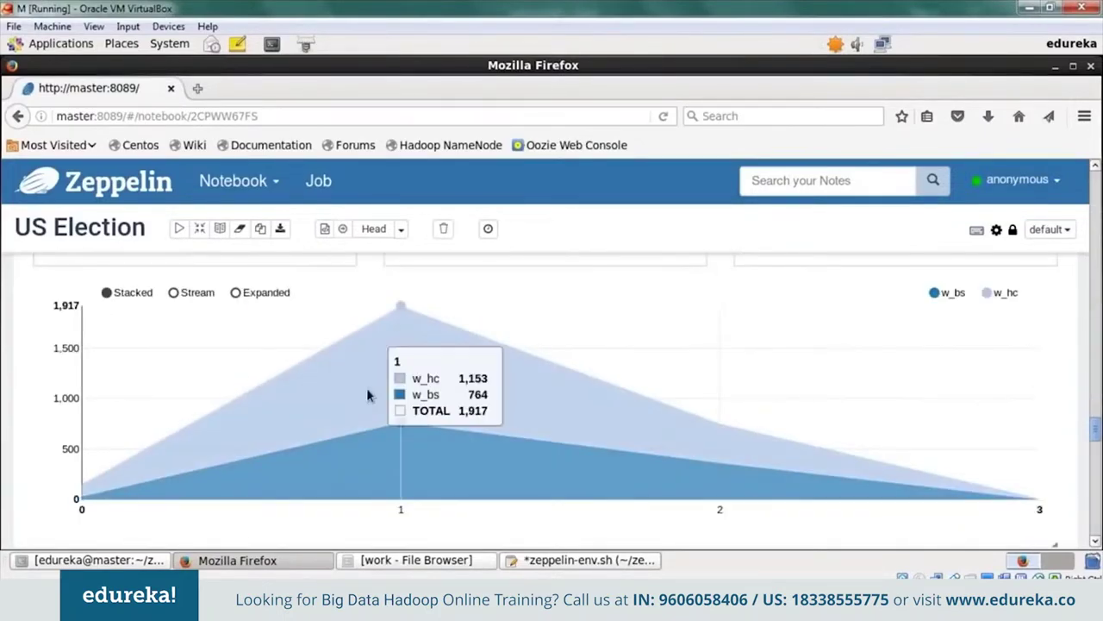
{"action": "scroll", "coordinate": [385, 470], "scroll_direction": "up", "scroll_amount": 5}
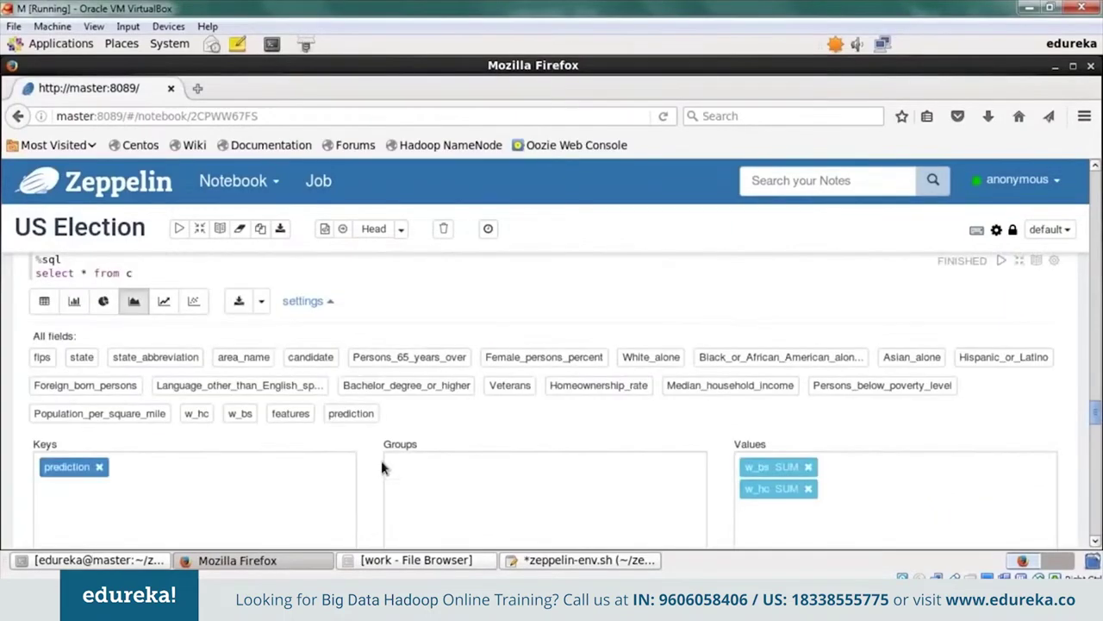
{"action": "scroll", "coordinate": [383, 463], "scroll_direction": "down", "scroll_amount": 5}
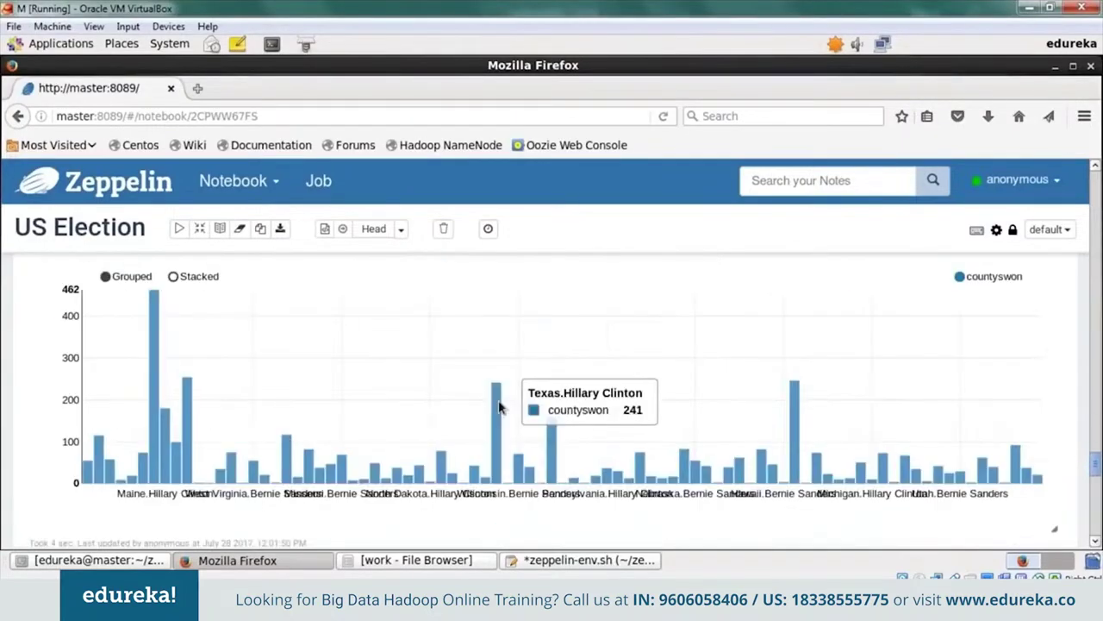
Step: Examine the bar chart of countyswon by state and candidate, checking its keys and values and reading individual bars
{"action": "scroll", "coordinate": [500, 407], "scroll_direction": "up", "scroll_amount": 3}
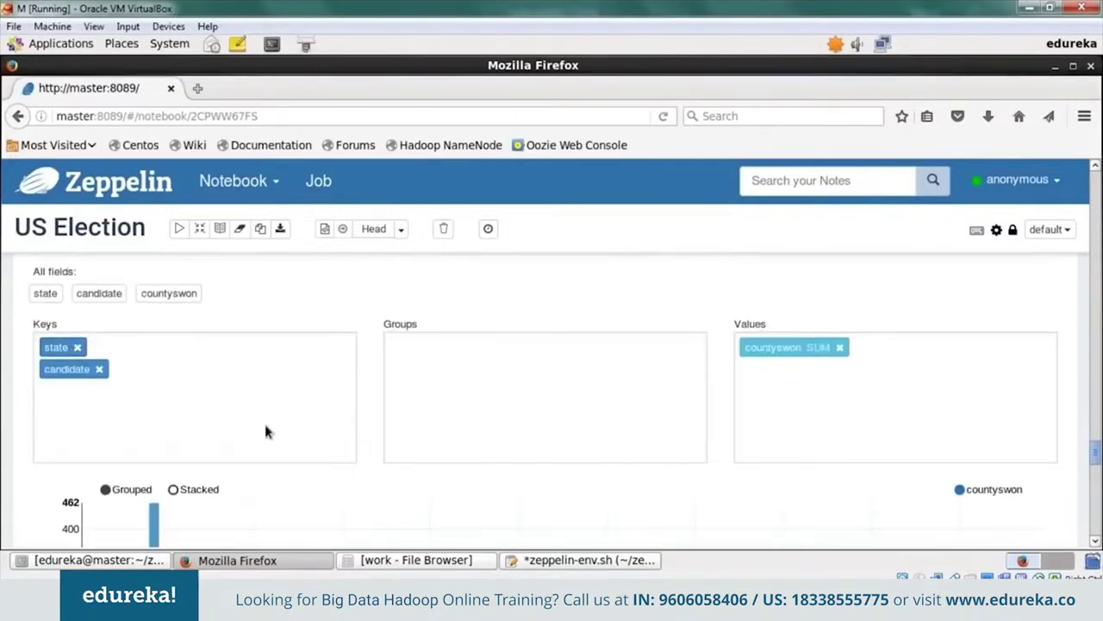
{"action": "scroll", "coordinate": [261, 439], "scroll_direction": "down", "scroll_amount": 5}
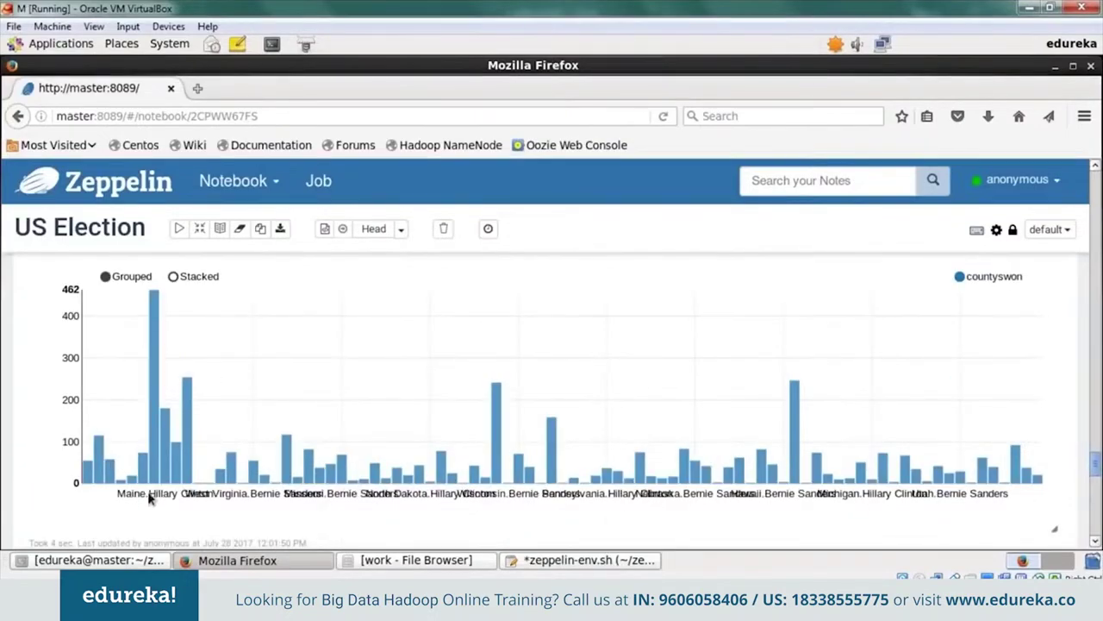
{"action": "scroll", "coordinate": [276, 467], "scroll_direction": "up", "scroll_amount": 4}
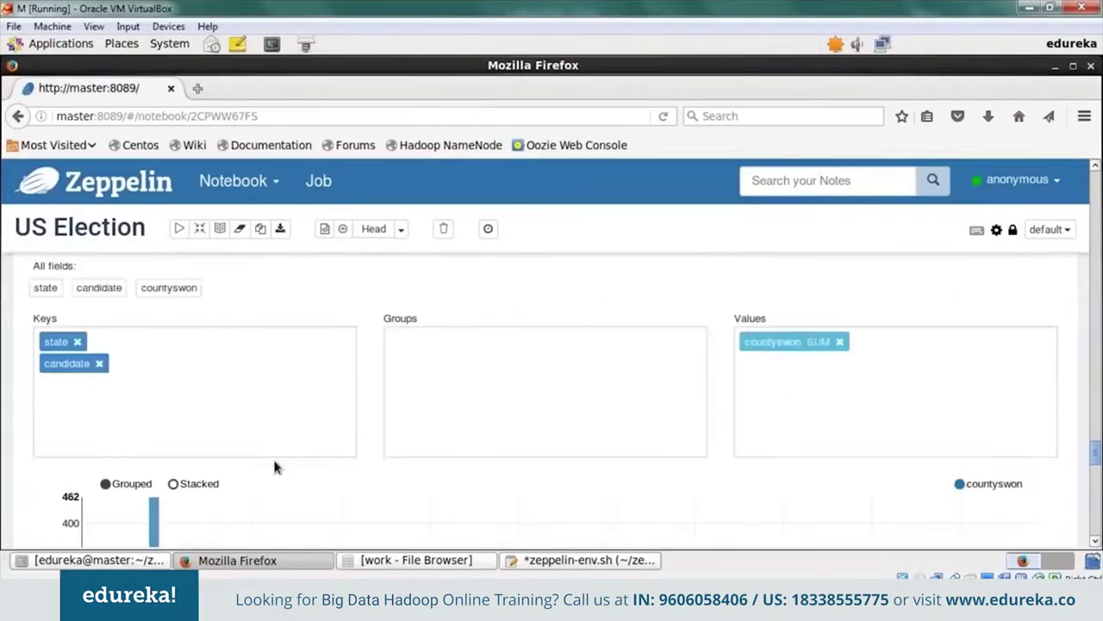
{"action": "scroll", "coordinate": [276, 467], "scroll_direction": "up", "scroll_amount": 2}
{"action": "scroll", "coordinate": [673, 450], "scroll_direction": "down", "scroll_amount": 6}
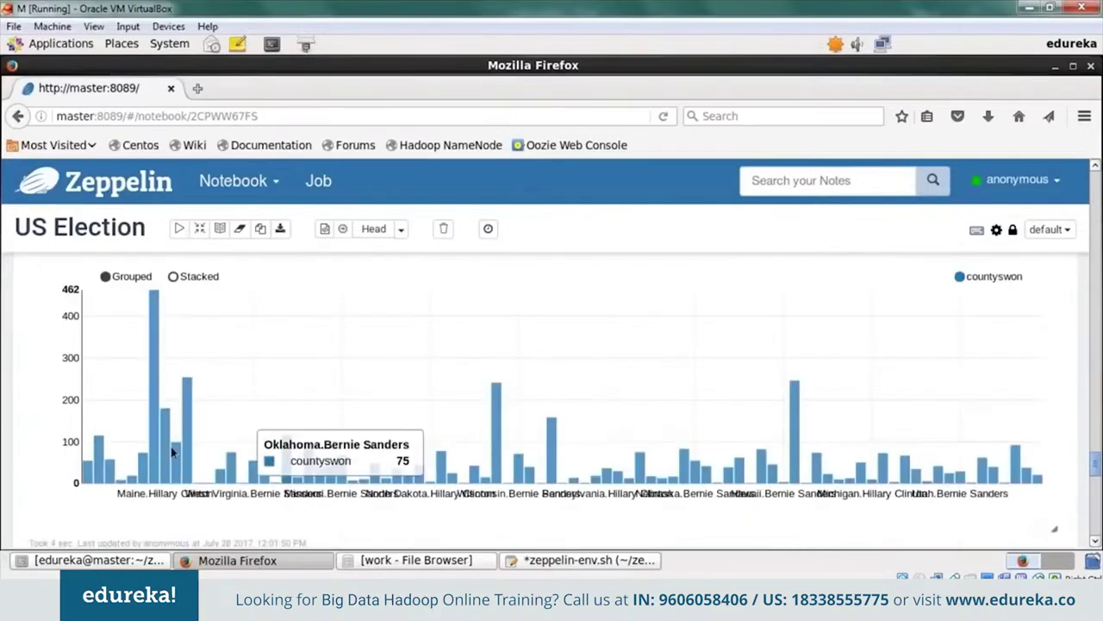
{"action": "mouse_move", "coordinate": [95, 480]}
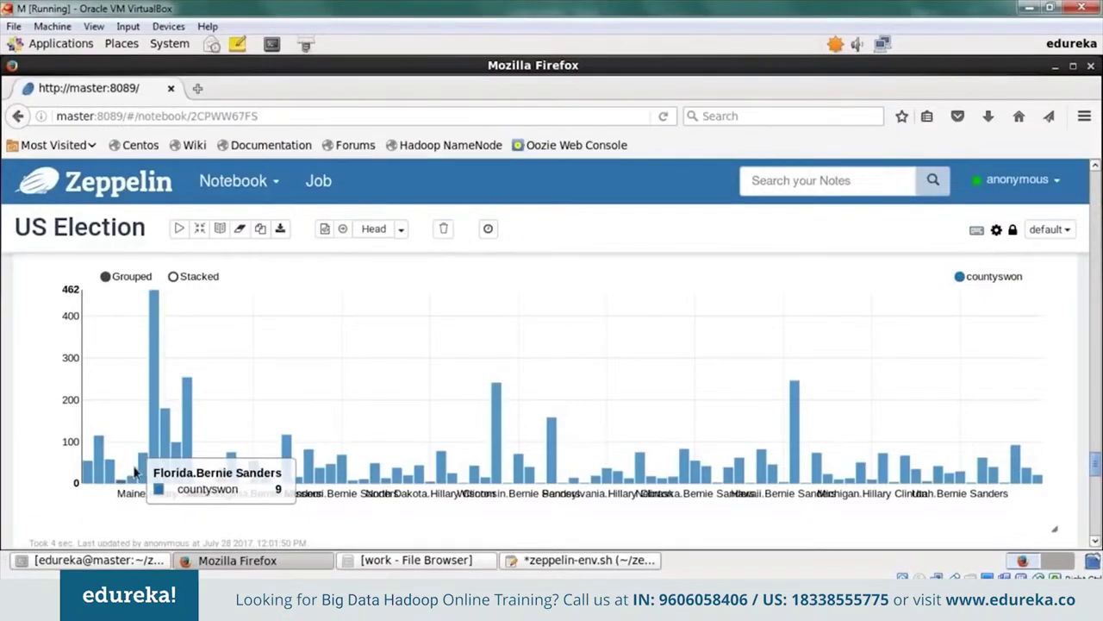
{"action": "mouse_move", "coordinate": [151, 457]}
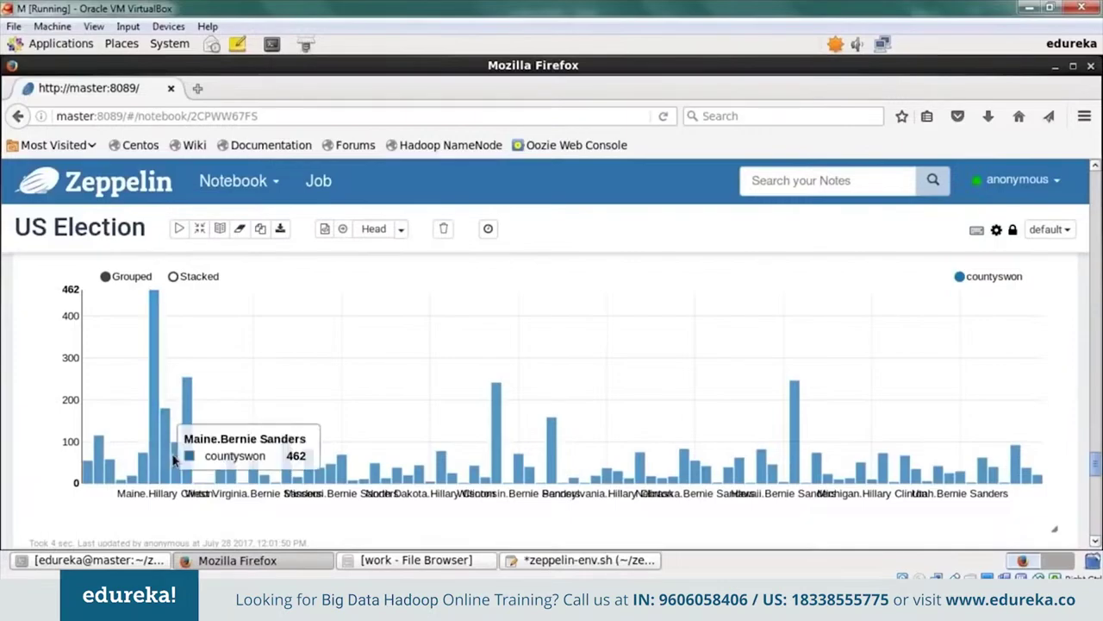
{"action": "scroll", "coordinate": [185, 448], "scroll_direction": "down", "scroll_amount": 1}
{"action": "scroll", "coordinate": [185, 448], "scroll_direction": "down", "scroll_amount": 2}
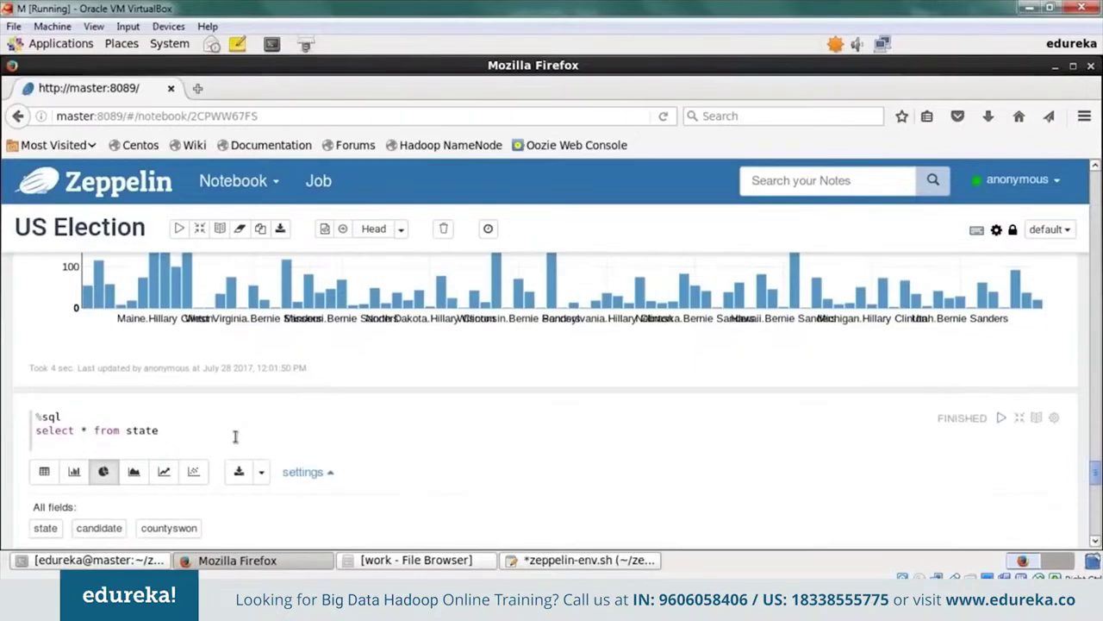
{"action": "scroll", "coordinate": [235, 437], "scroll_direction": "down", "scroll_amount": 1}
{"action": "scroll", "coordinate": [234, 437], "scroll_direction": "up", "scroll_amount": 1}
{"action": "scroll", "coordinate": [546, 348], "scroll_direction": "up", "scroll_amount": 2}
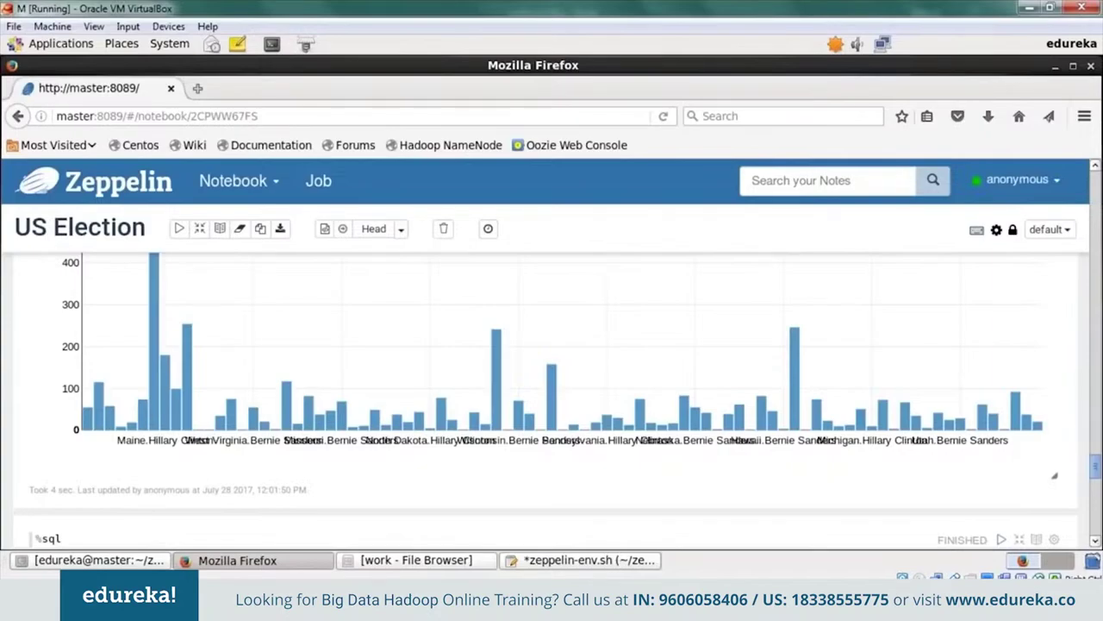
{"action": "scroll", "coordinate": [231, 440], "scroll_direction": "up", "scroll_amount": 1}
{"action": "scroll", "coordinate": [230, 440], "scroll_direction": "up", "scroll_amount": 2}
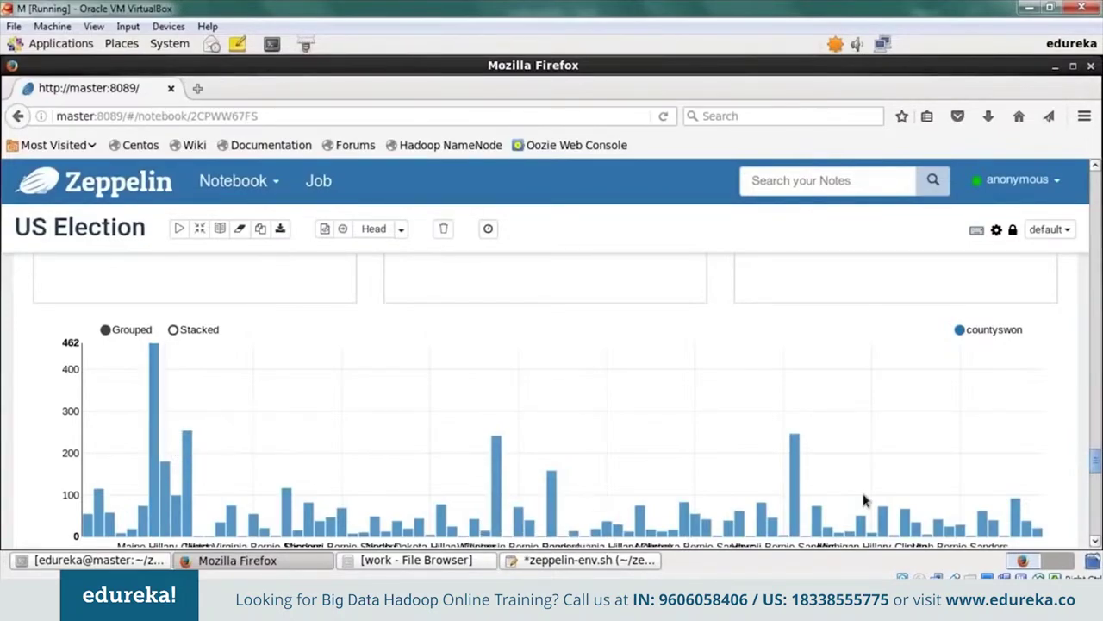
Step: Examine the pie chart of countyswon by state, checking its field settings, state legend and individual slices
{"action": "scroll", "coordinate": [649, 479], "scroll_direction": "down", "scroll_amount": 5}
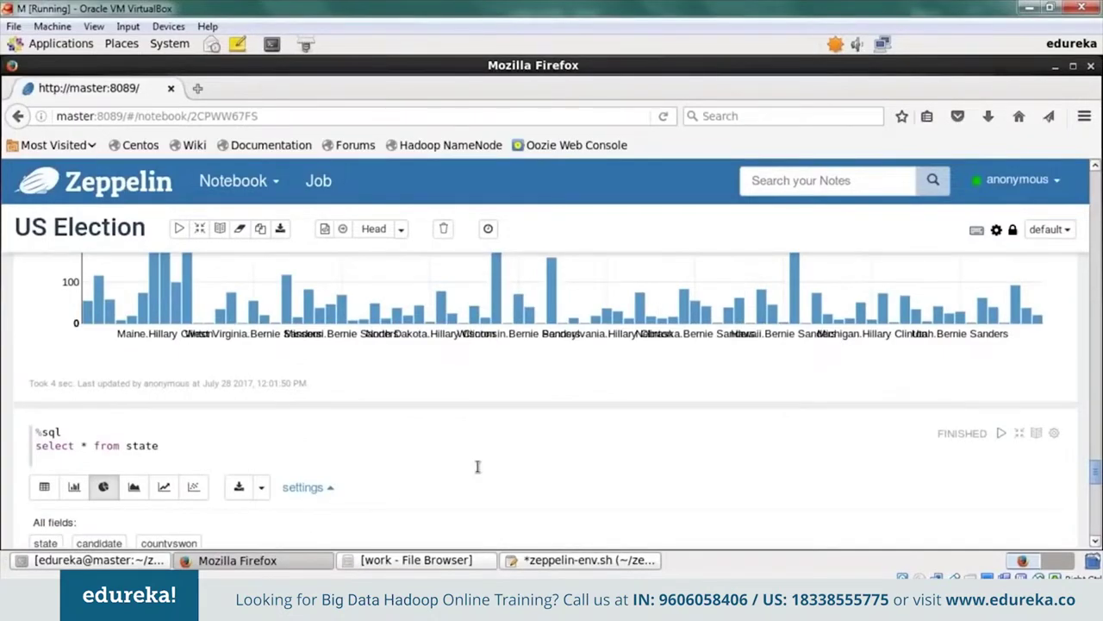
{"action": "scroll", "coordinate": [249, 406], "scroll_direction": "down", "scroll_amount": 5}
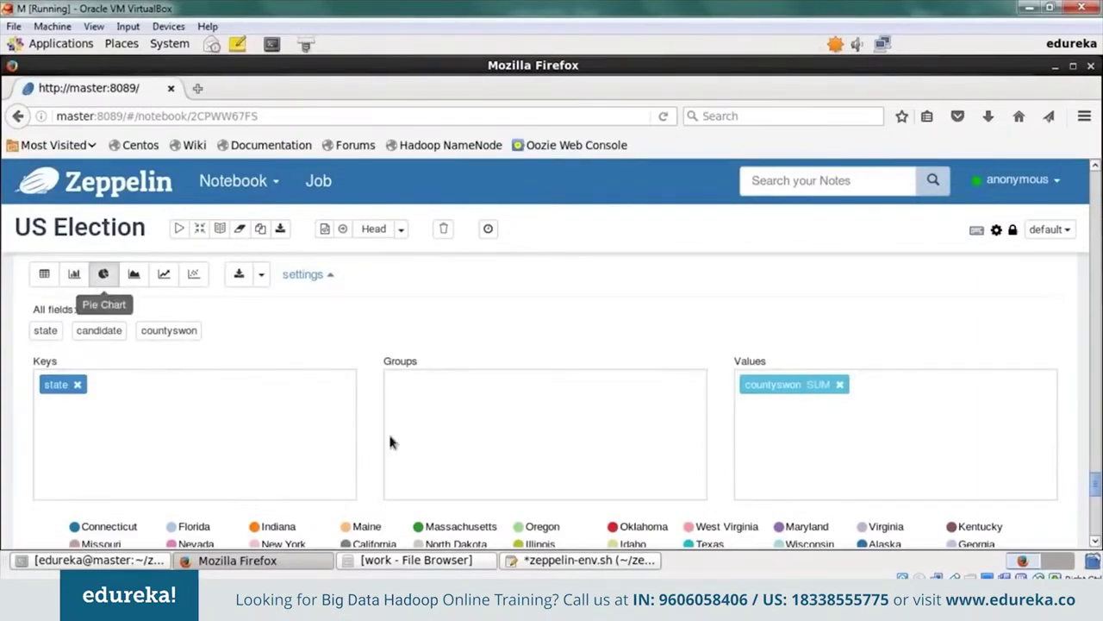
{"action": "scroll", "coordinate": [422, 472], "scroll_direction": "down", "scroll_amount": 3}
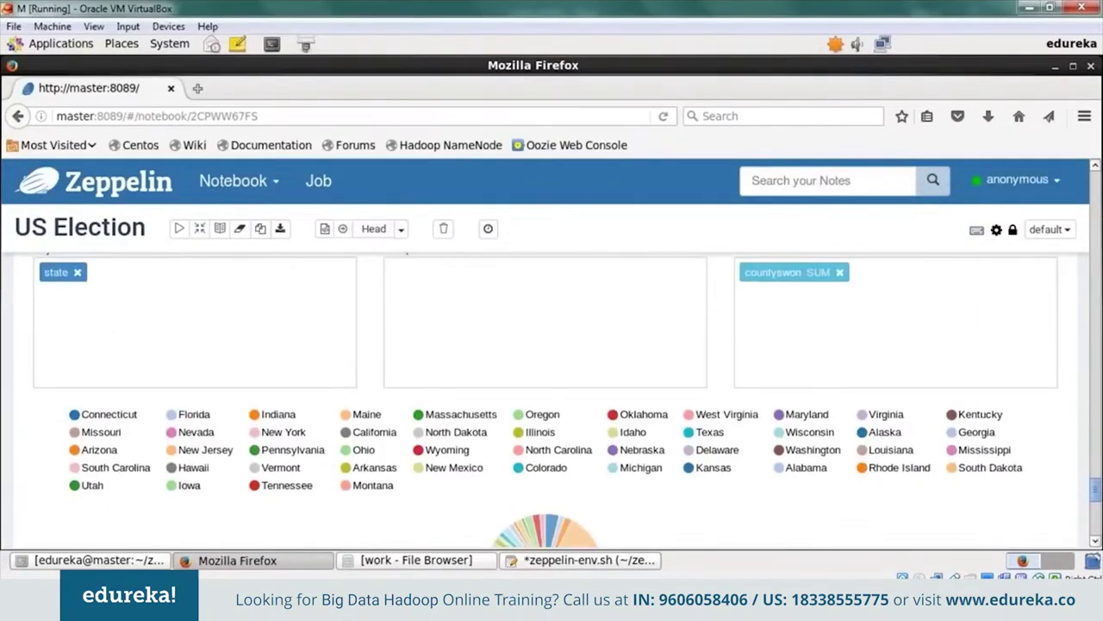
{"action": "scroll", "coordinate": [517, 466], "scroll_direction": "down", "scroll_amount": 3}
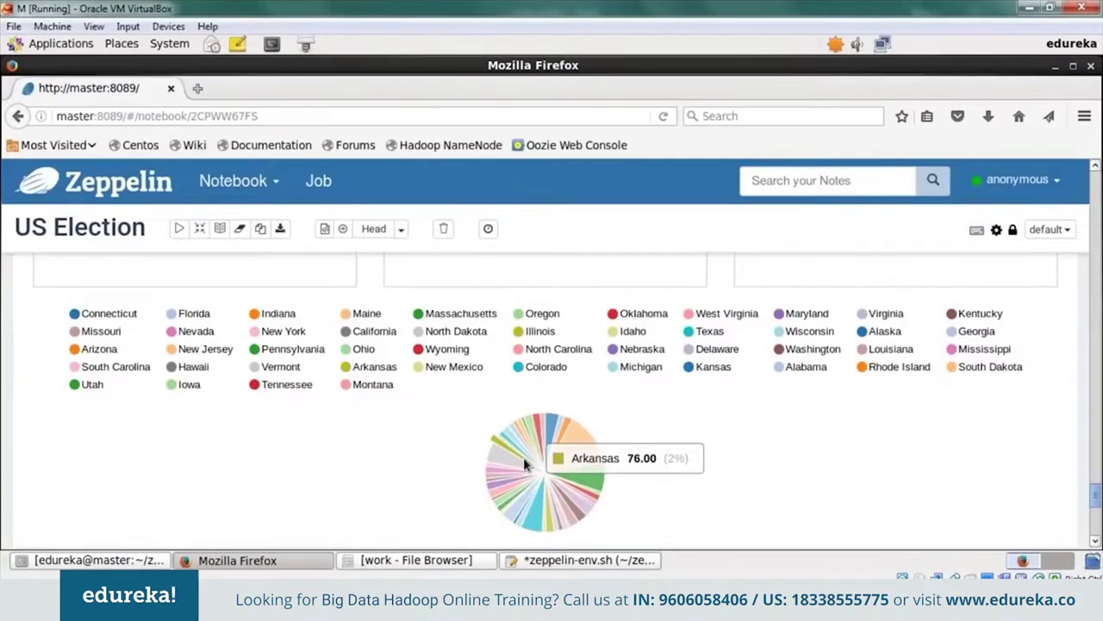
{"action": "scroll", "coordinate": [523, 457], "scroll_direction": "up", "scroll_amount": 1}
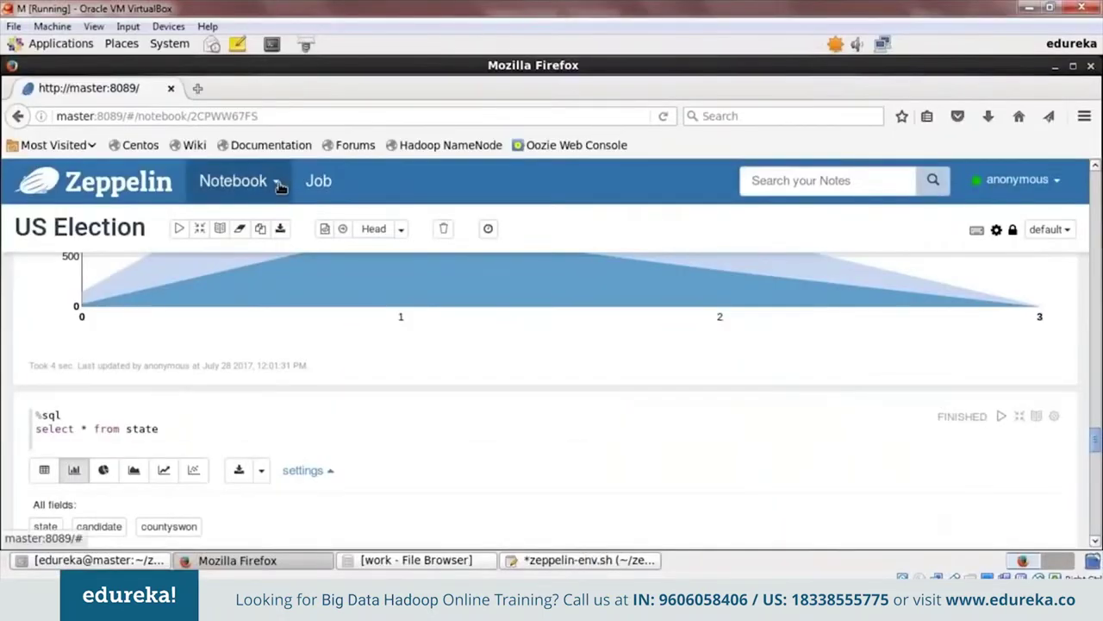
Step: Open the uber notebook and view the Spark import statements in its first paragraph
{"action": "left_click", "coordinate": [279, 184]}
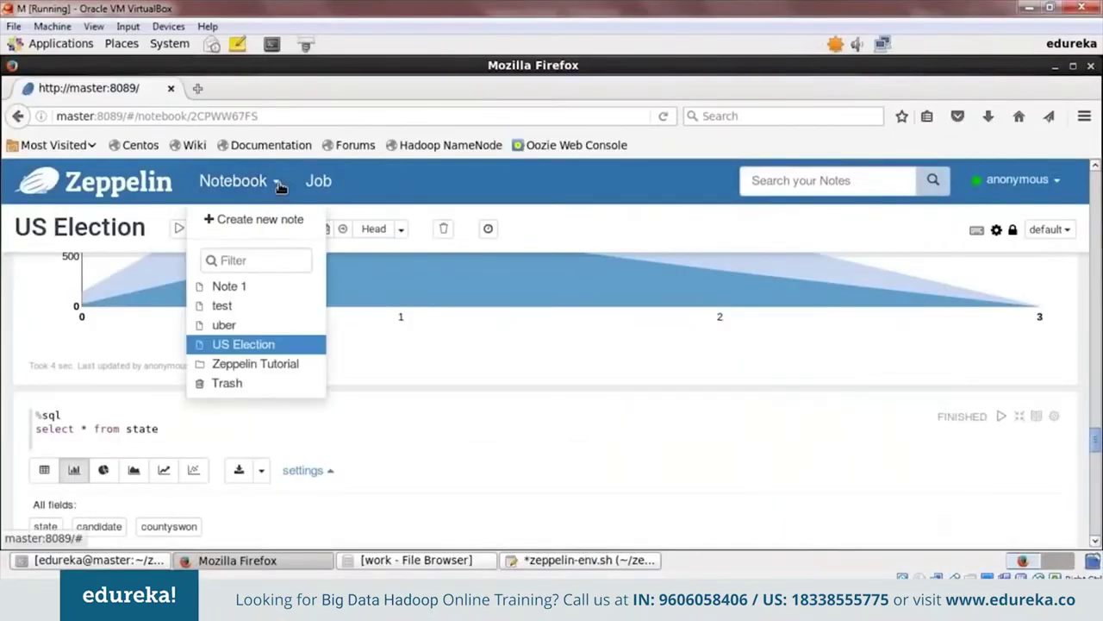
{"action": "left_click", "coordinate": [245, 327]}
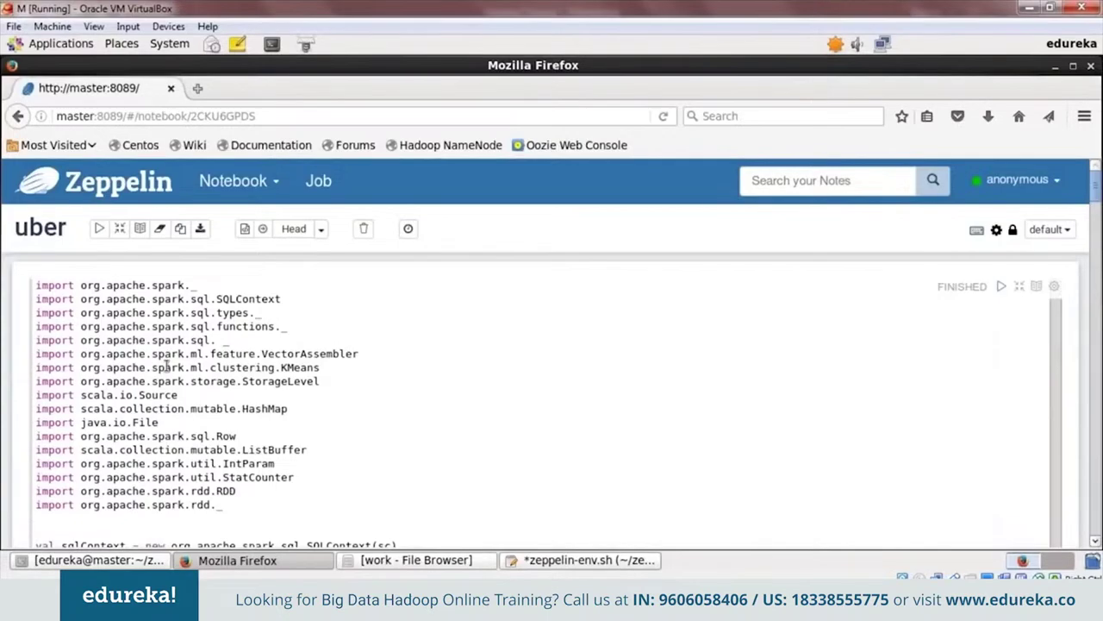
{"action": "scroll", "coordinate": [259, 414], "scroll_direction": "down", "scroll_amount": 1}
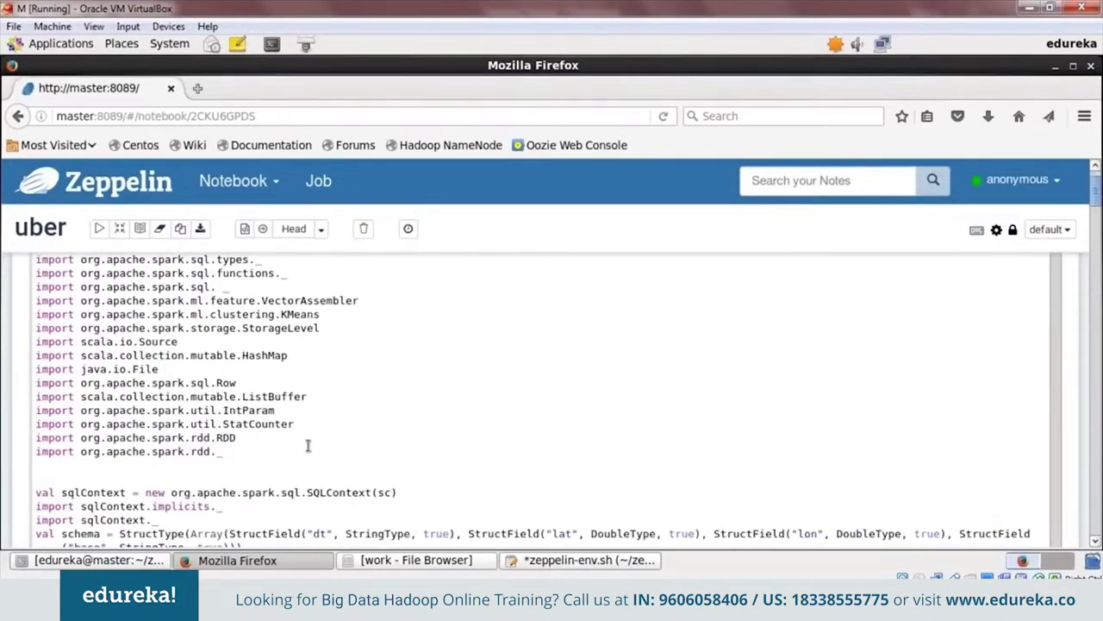
Step: Review the Spark imports, the schema definition and the line loading hdfs://master:9000/uber1.csv in the first paragraph, highlighting the file path
{"action": "scroll", "coordinate": [265, 416], "scroll_direction": "down", "scroll_amount": 1}
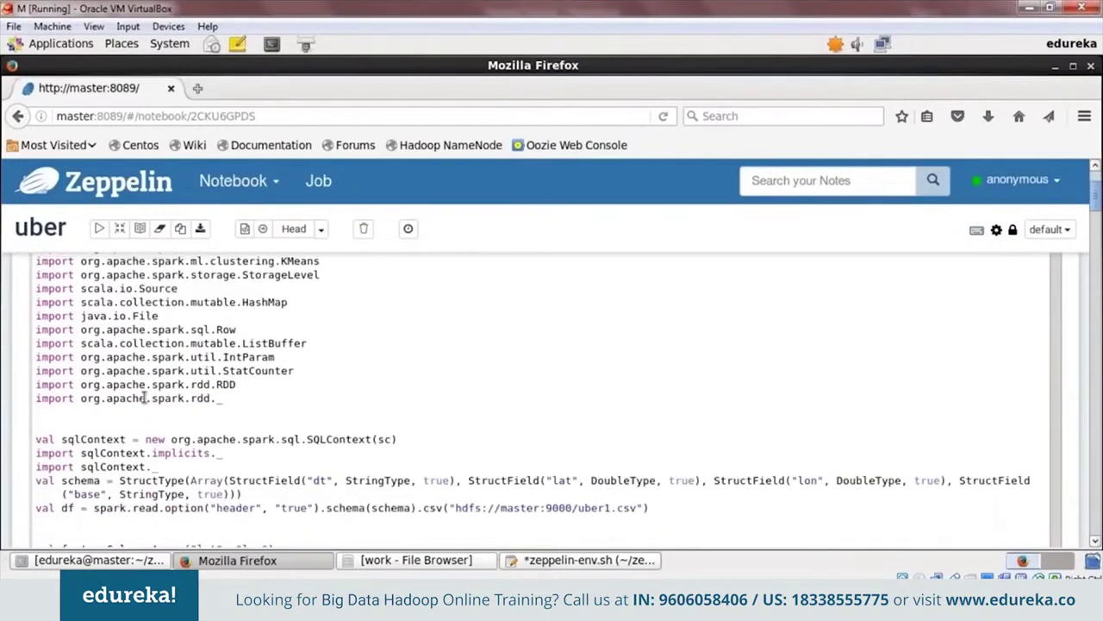
{"action": "scroll", "coordinate": [322, 380], "scroll_direction": "up", "scroll_amount": 2}
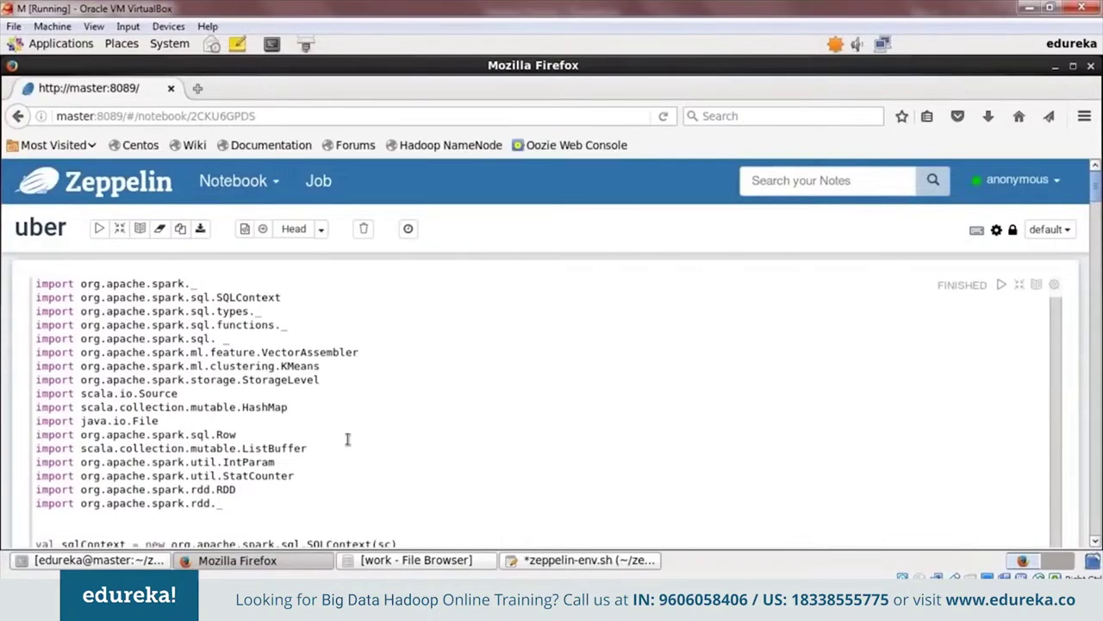
{"action": "scroll", "coordinate": [103, 296], "scroll_direction": "down", "scroll_amount": 5}
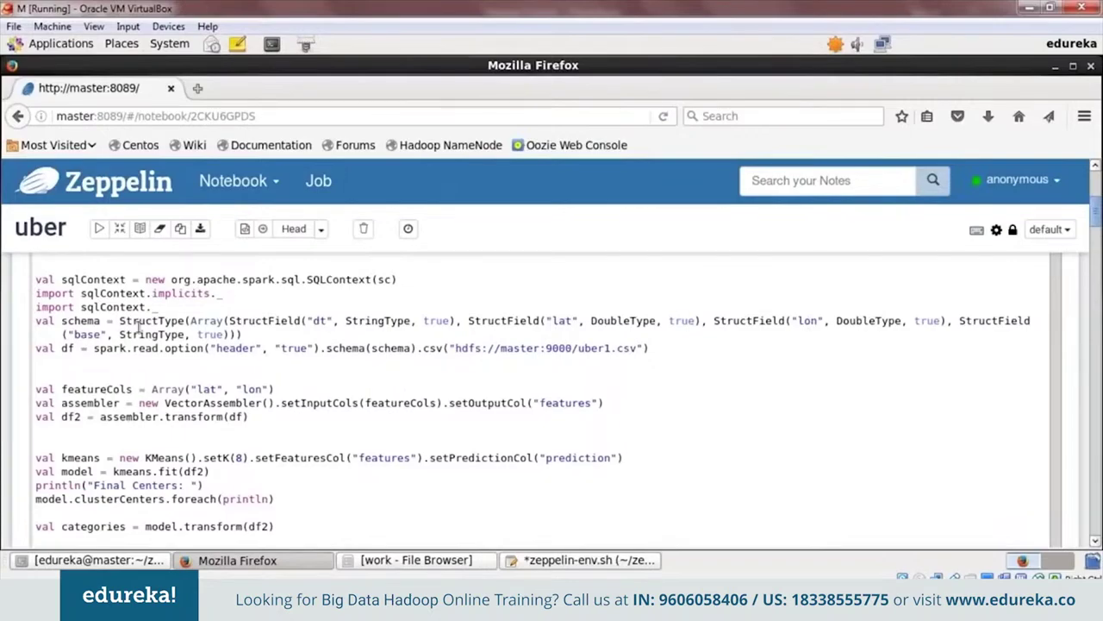
{"action": "left_click", "coordinate": [455, 348]}
{"action": "left_click", "coordinate": [524, 357], "text": "shift"}
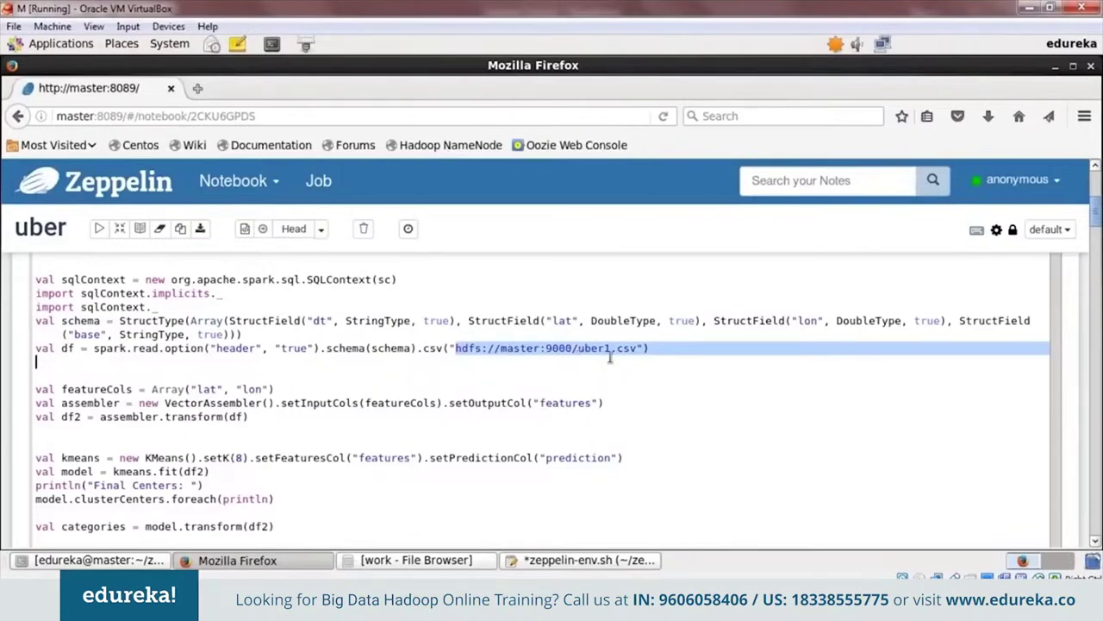
{"action": "left_click", "coordinate": [692, 422]}
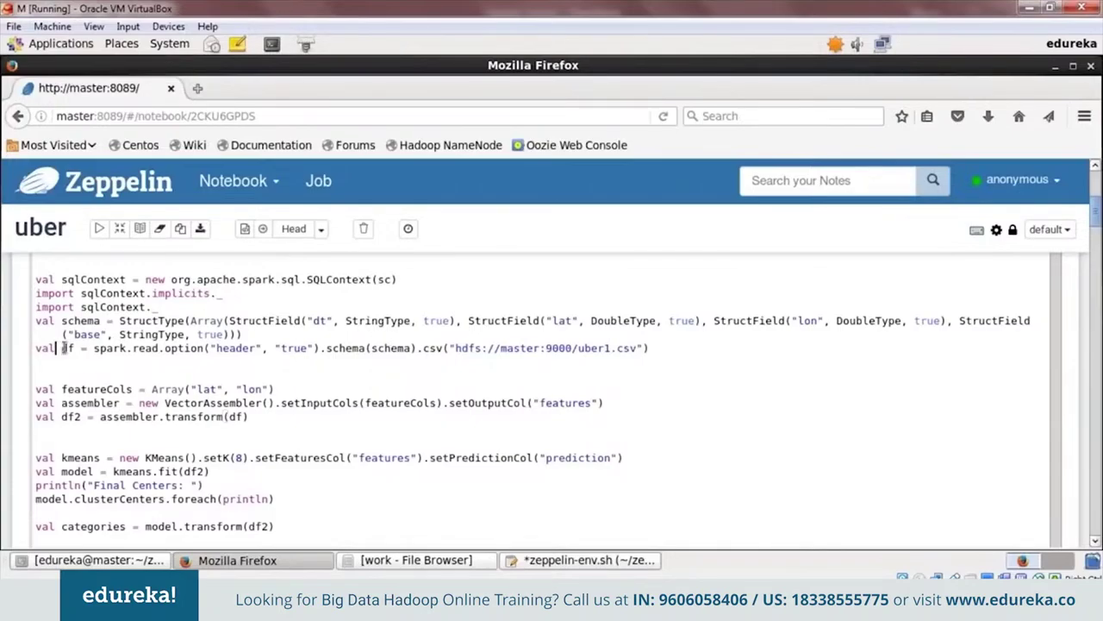
Step: Examine the code assembling lat and lon into features and fitting the KMeans model with K set to 8
{"action": "scroll", "coordinate": [215, 345], "scroll_direction": "down", "scroll_amount": 1}
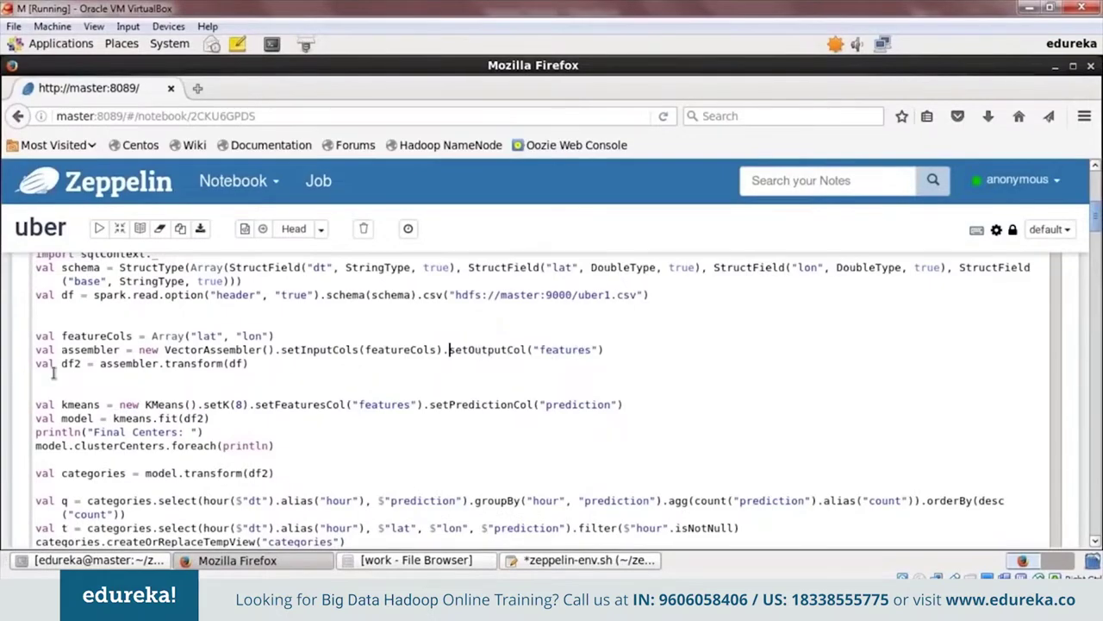
{"action": "scroll", "coordinate": [146, 390], "scroll_direction": "up", "scroll_amount": 1}
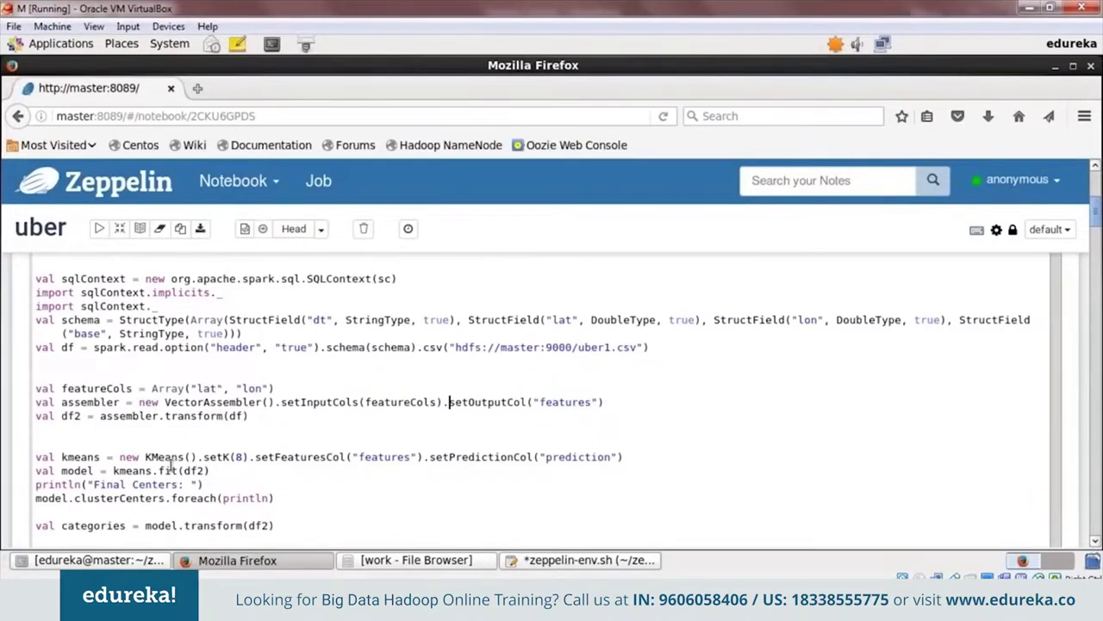
{"action": "scroll", "coordinate": [172, 464], "scroll_direction": "down", "scroll_amount": 1}
{"action": "scroll", "coordinate": [125, 452], "scroll_direction": "down", "scroll_amount": 1}
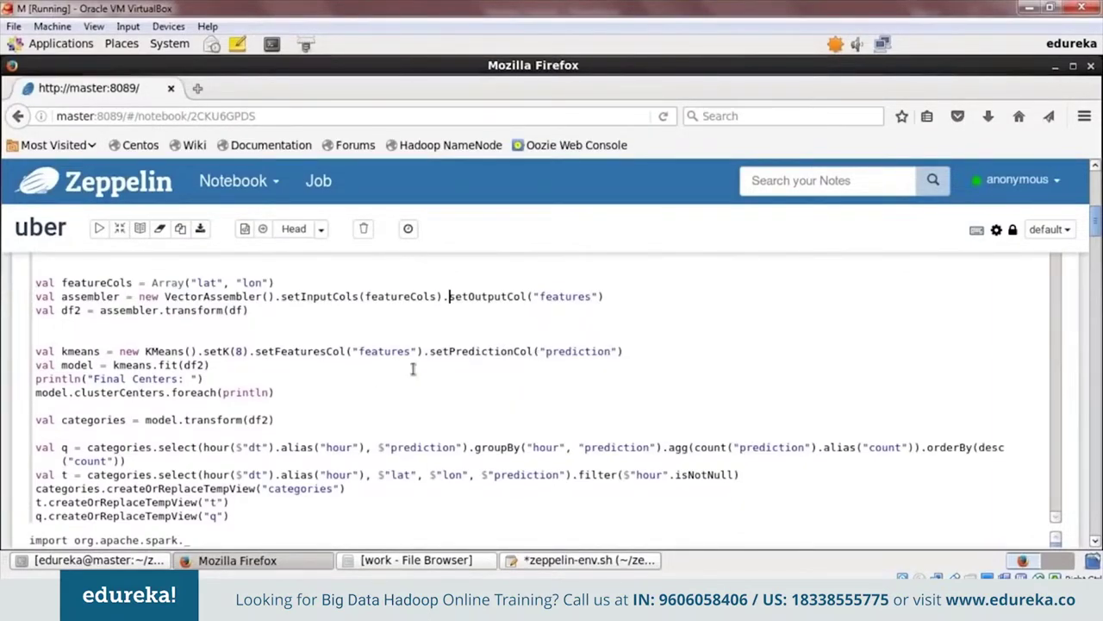
{"action": "scroll", "coordinate": [142, 298], "scroll_direction": "down", "scroll_amount": 2}
{"action": "scroll", "coordinate": [143, 297], "scroll_direction": "up", "scroll_amount": 1}
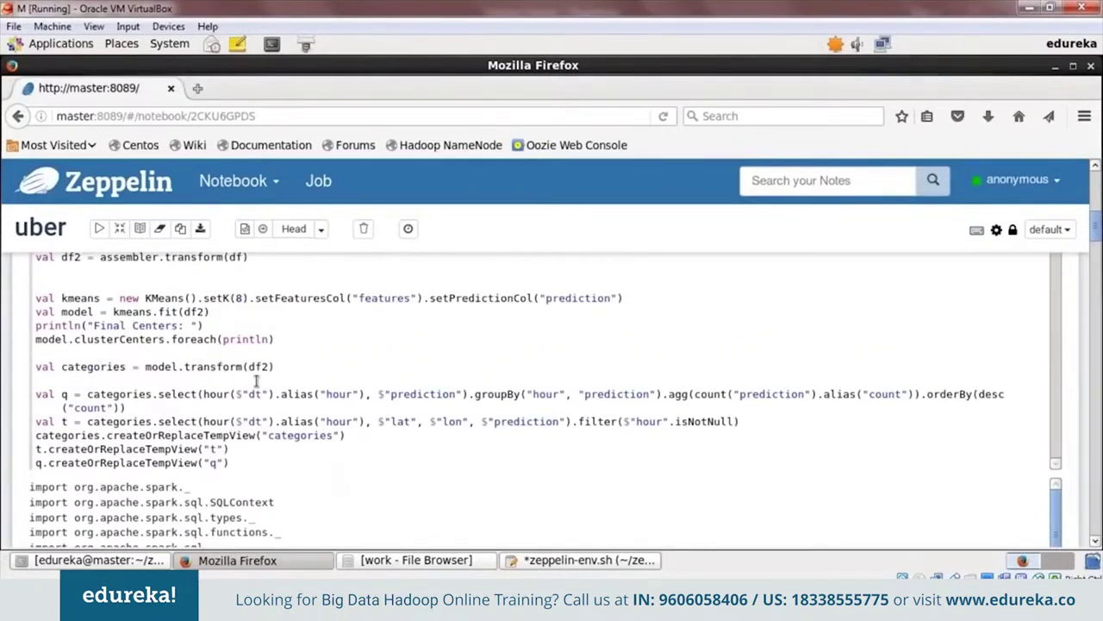
Step: Read the code that transforms df2 into categories and builds the q and t selections by hour and prediction
{"action": "scroll", "coordinate": [276, 402], "scroll_direction": "down", "scroll_amount": 1}
{"action": "scroll", "coordinate": [277, 403], "scroll_direction": "down", "scroll_amount": 2}
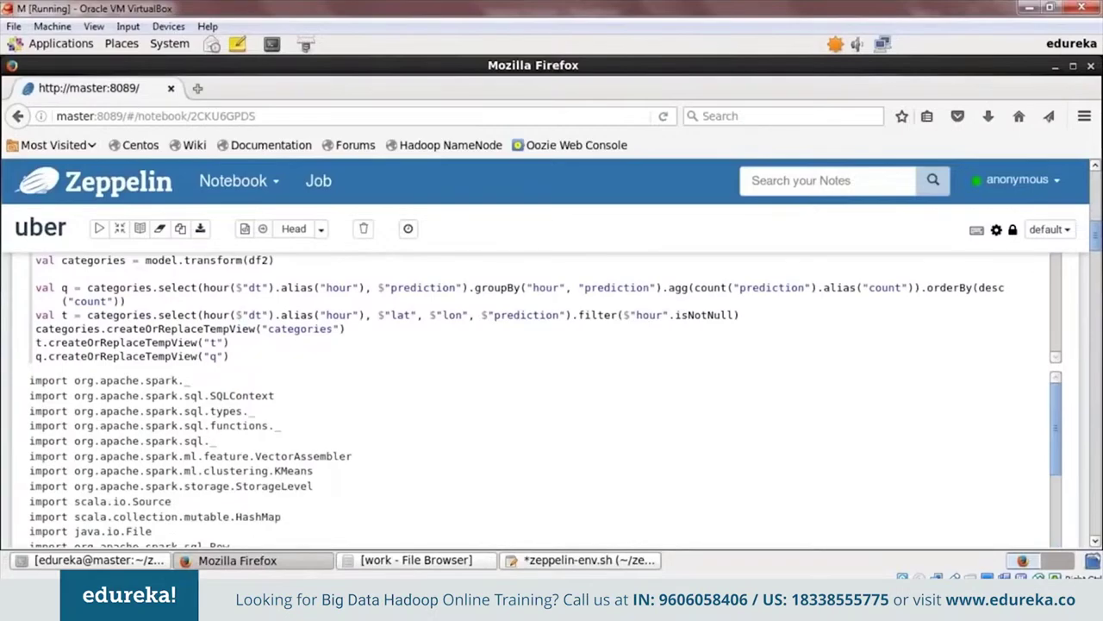
{"action": "scroll", "coordinate": [534, 401], "scroll_direction": "down", "scroll_amount": 1}
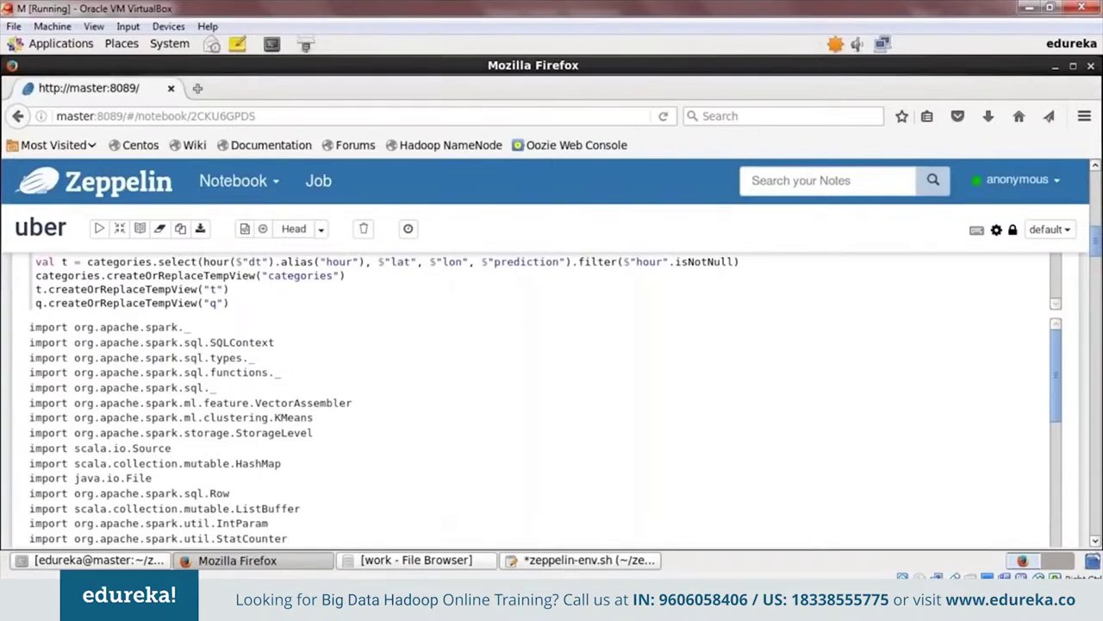
{"action": "scroll", "coordinate": [284, 414], "scroll_direction": "up", "scroll_amount": 1}
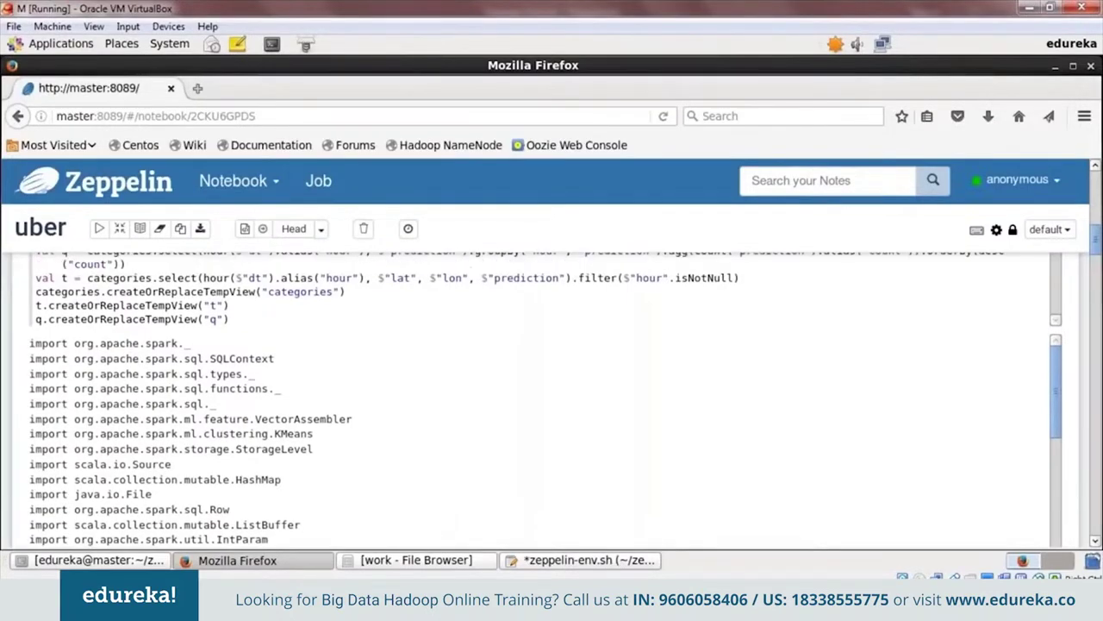
{"action": "scroll", "coordinate": [646, 399], "scroll_direction": "up", "scroll_amount": 2}
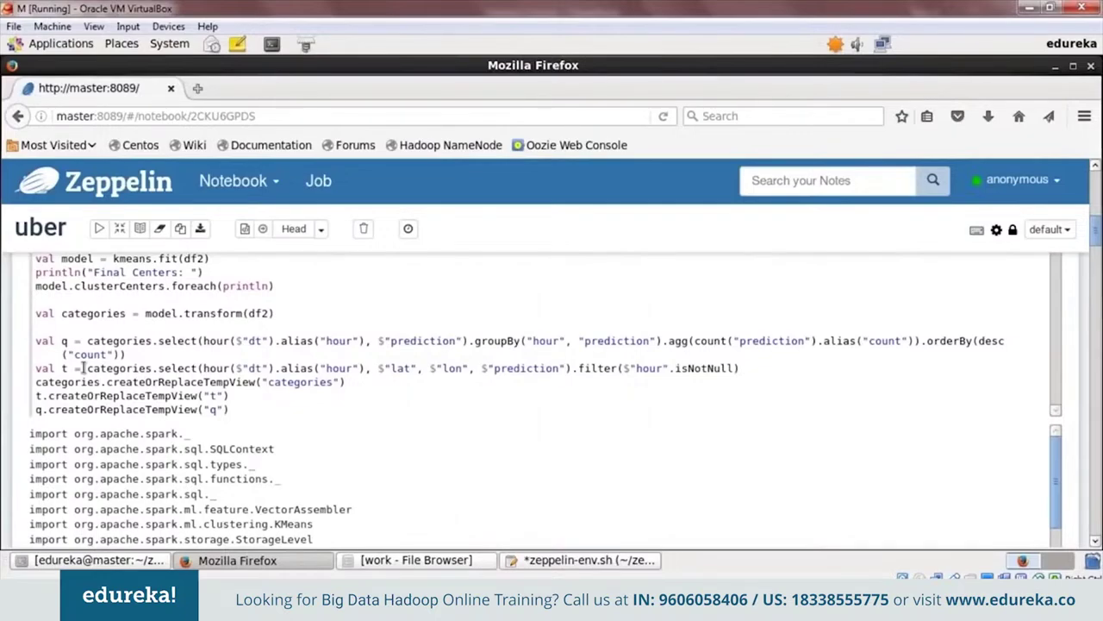
{"action": "scroll", "coordinate": [273, 450], "scroll_direction": "up", "scroll_amount": 2}
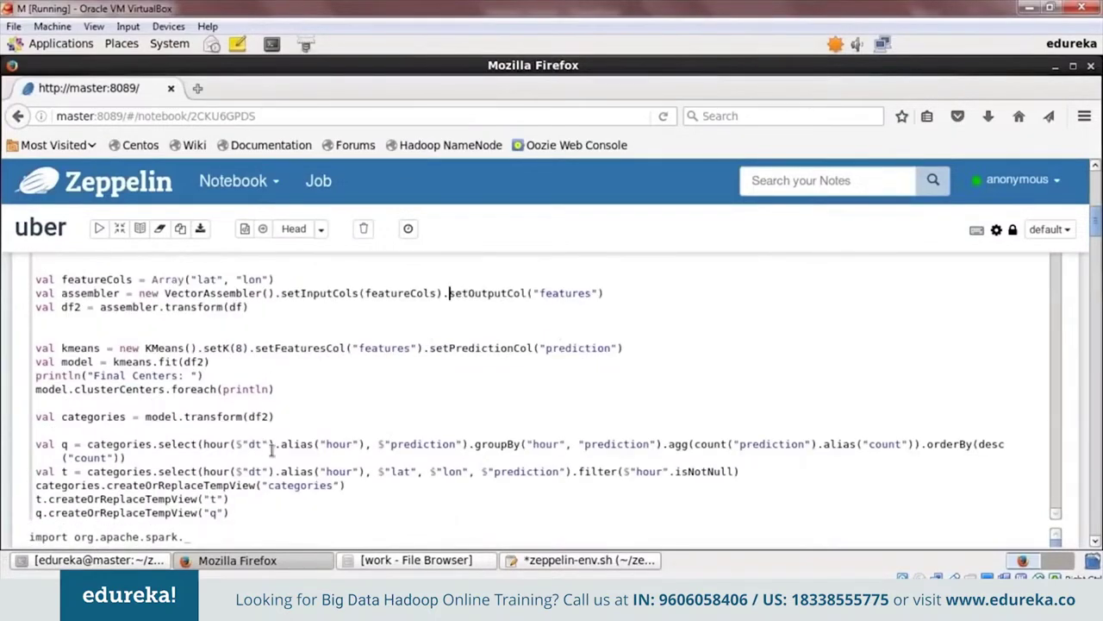
Step: Examine the first paragraph's output, including the Final Centers coordinates and the schema and DataFrame definitions
{"action": "scroll", "coordinate": [273, 450], "scroll_direction": "down", "scroll_amount": 5}
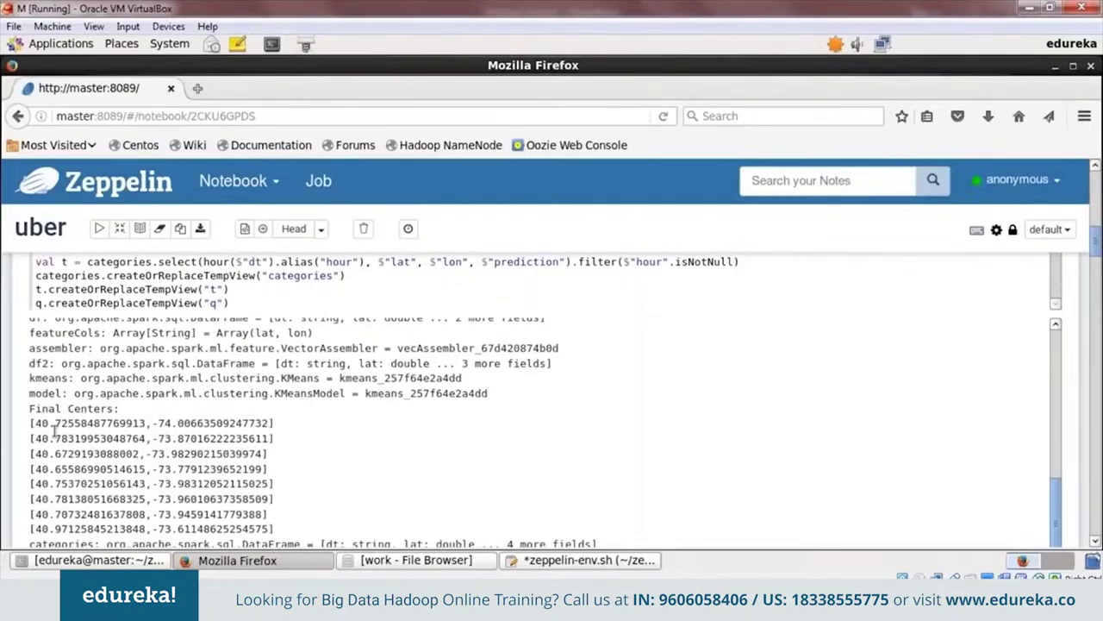
{"action": "scroll", "coordinate": [64, 454], "scroll_direction": "down", "scroll_amount": 1}
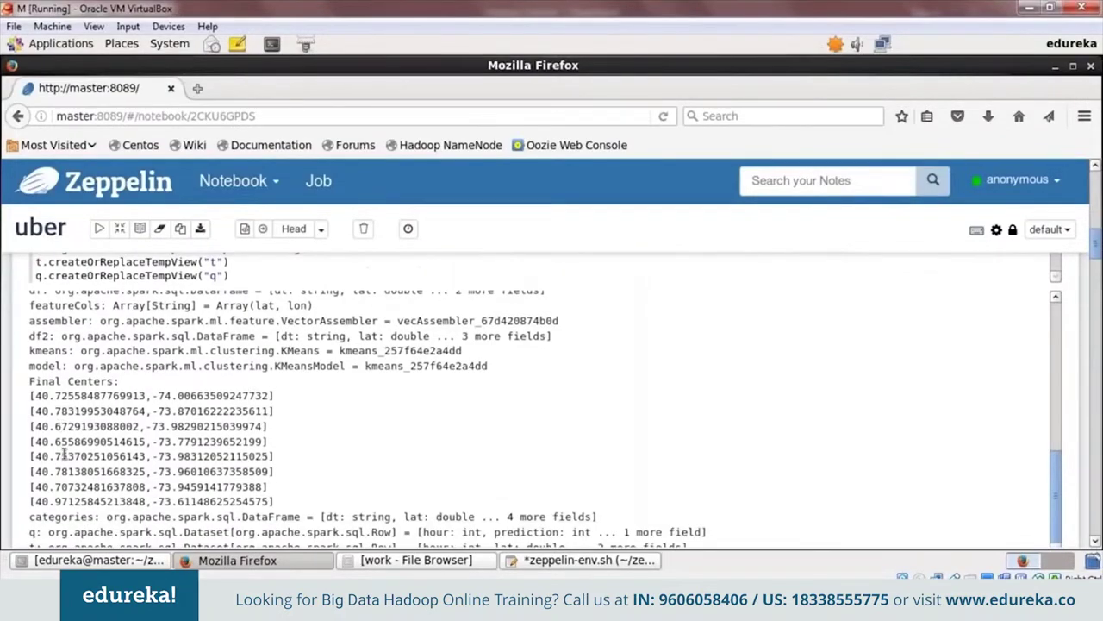
{"action": "scroll", "coordinate": [64, 455], "scroll_direction": "down", "scroll_amount": 3}
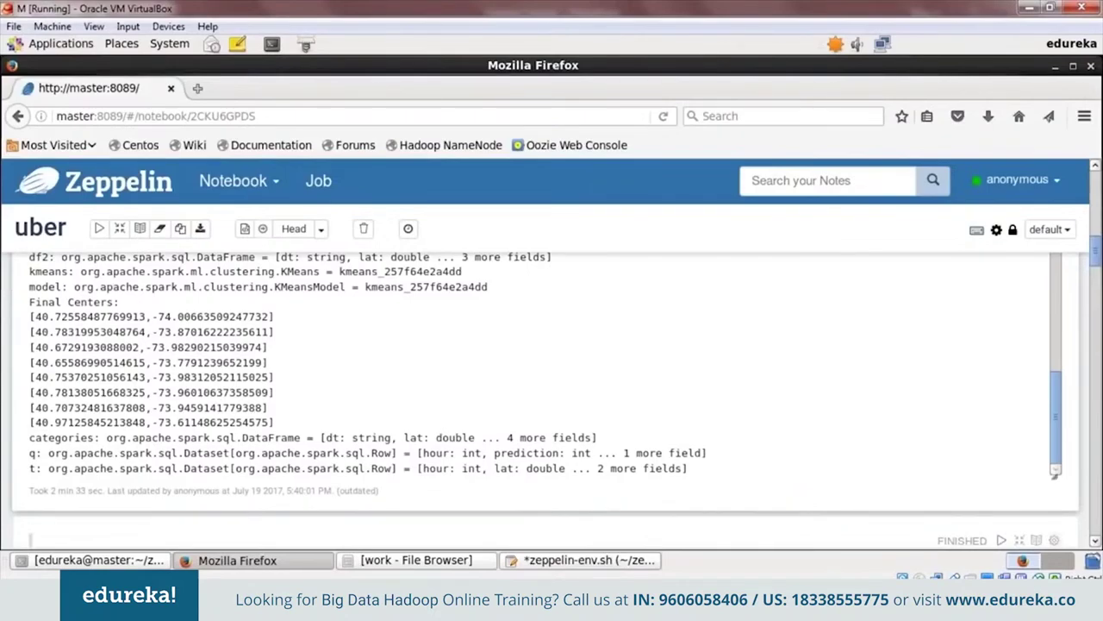
{"action": "scroll", "coordinate": [1053, 473], "scroll_direction": "up", "scroll_amount": 3}
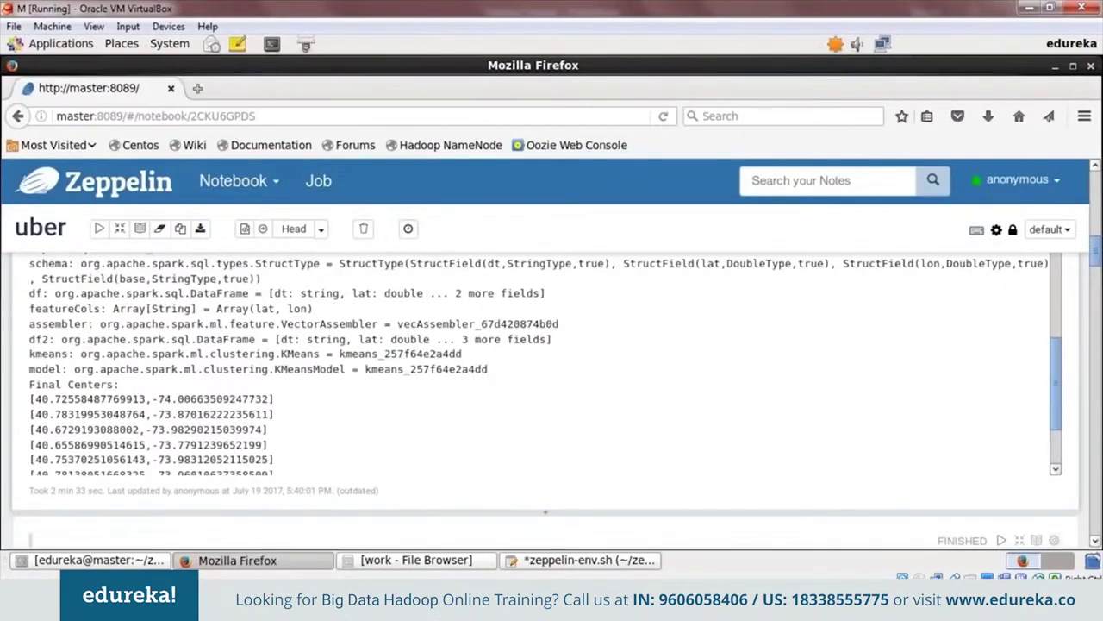
{"action": "scroll", "coordinate": [371, 426], "scroll_direction": "up", "scroll_amount": 3}
{"action": "scroll", "coordinate": [374, 432], "scroll_direction": "up", "scroll_amount": 3}
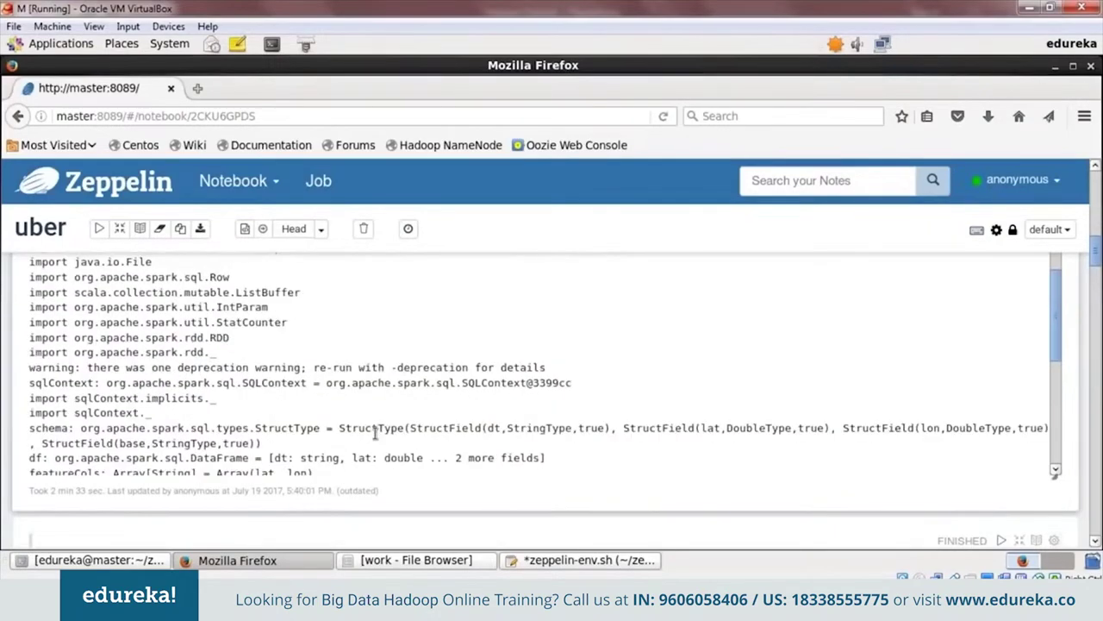
Step: Revisit the q and t queries and the temp views created for categories, t and q
{"action": "scroll", "coordinate": [375, 432], "scroll_direction": "up", "scroll_amount": 8}
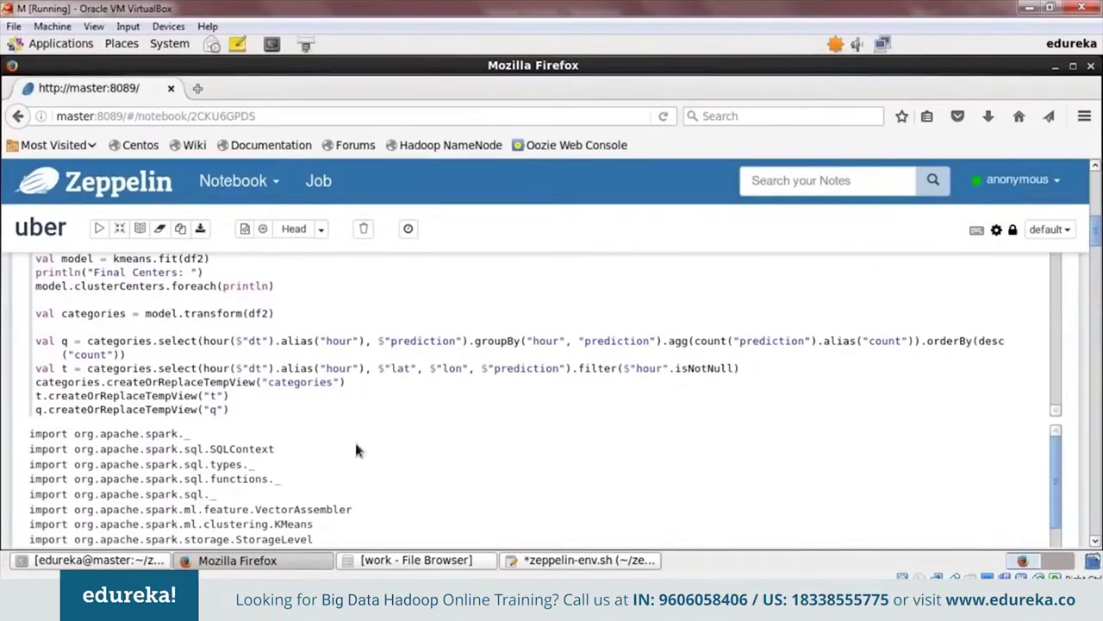
{"action": "scroll", "coordinate": [358, 449], "scroll_direction": "up", "scroll_amount": 1}
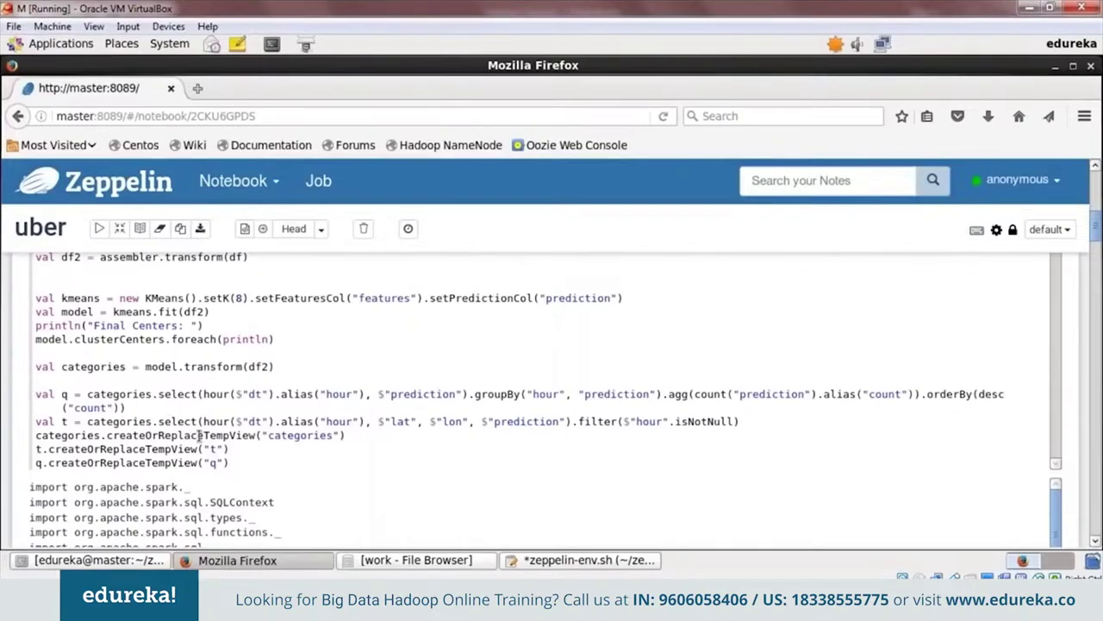
{"action": "scroll", "coordinate": [290, 487], "scroll_direction": "down", "scroll_amount": 1}
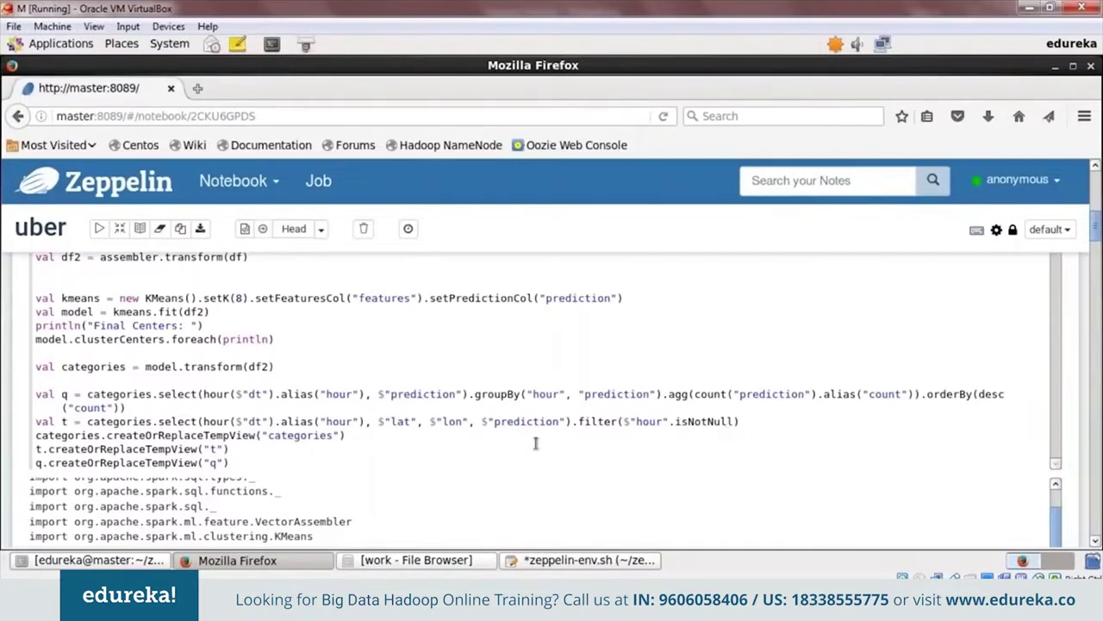
{"action": "scroll", "coordinate": [438, 446], "scroll_direction": "down", "scroll_amount": 3}
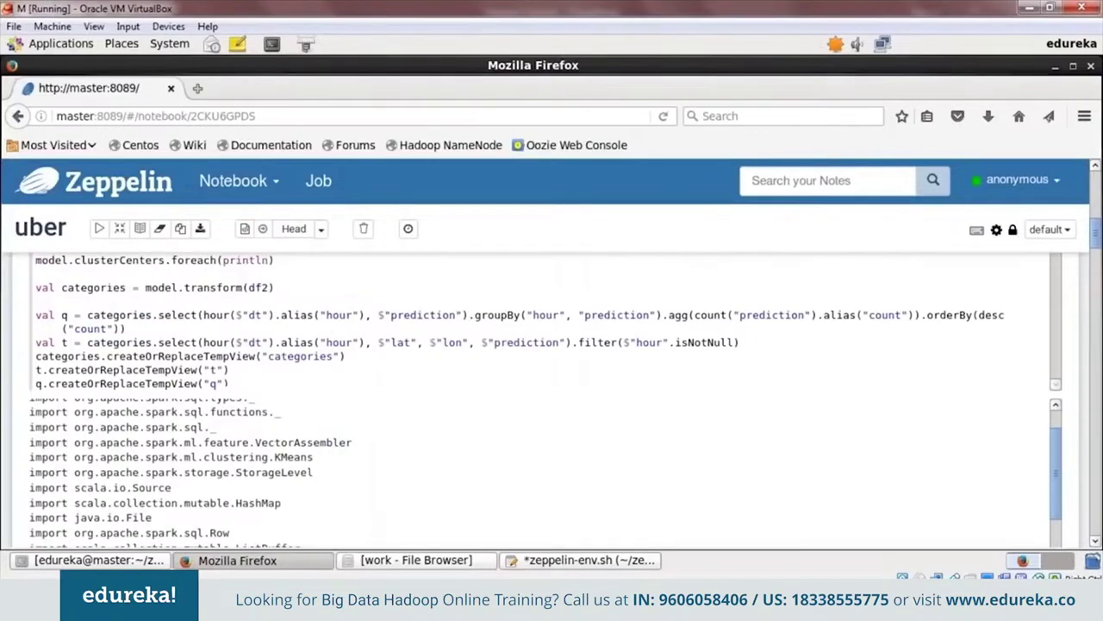
{"action": "scroll", "coordinate": [103, 401], "scroll_direction": "up", "scroll_amount": 1}
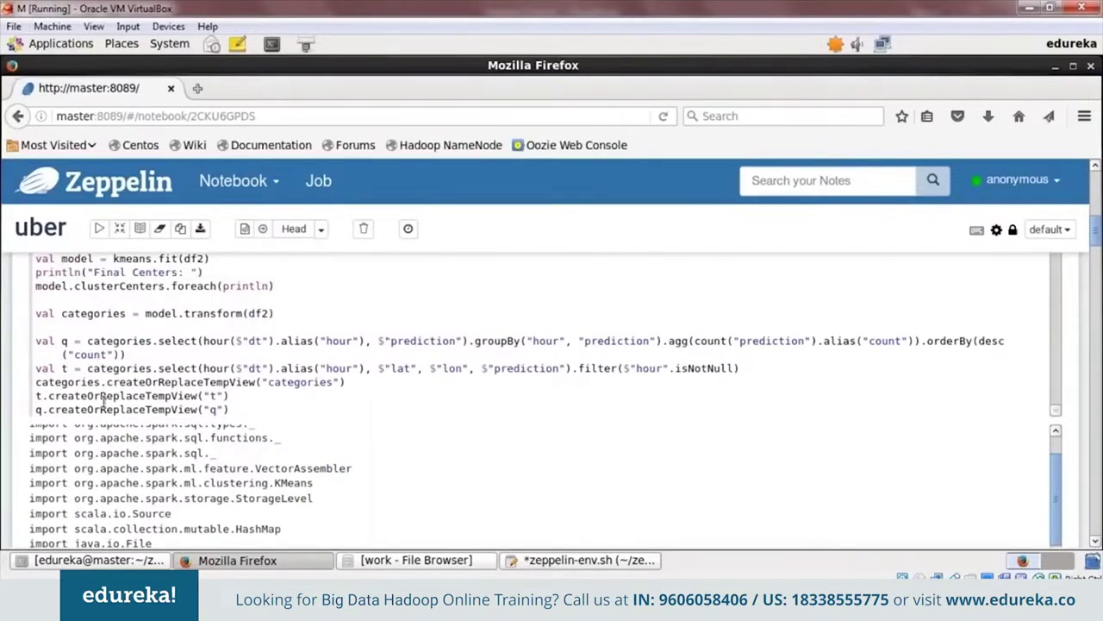
Step: Skim the remaining paragraphs down to the lat/lon scatter charts for all of t and for prediction = 0
{"action": "scroll", "coordinate": [369, 428], "scroll_direction": "down", "scroll_amount": 8}
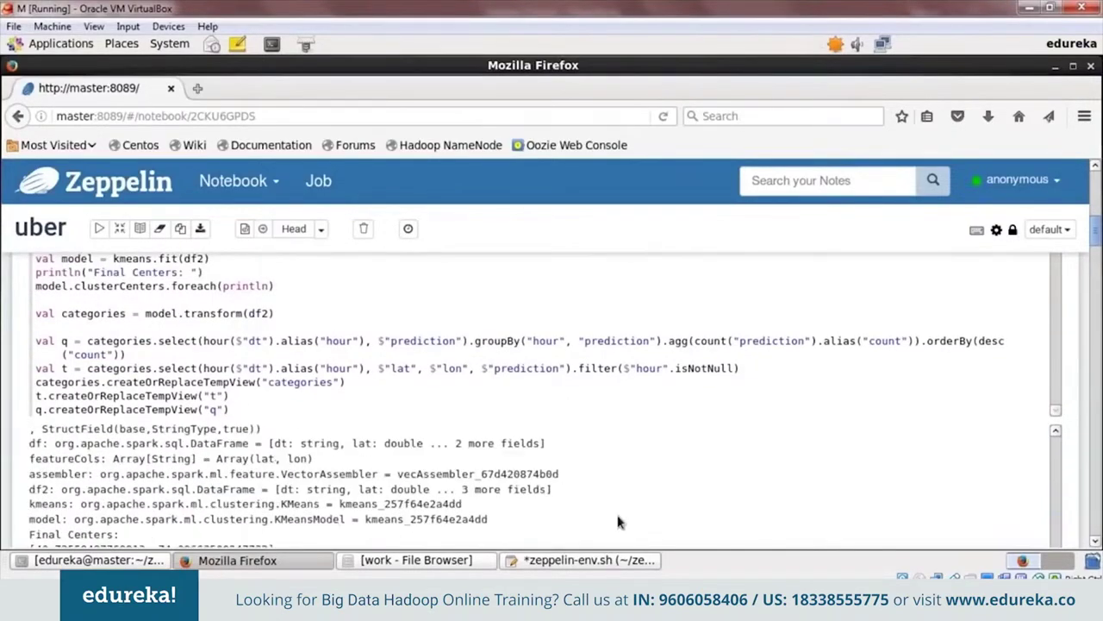
{"action": "scroll", "coordinate": [1004, 509], "scroll_direction": "down", "scroll_amount": 5}
{"action": "scroll", "coordinate": [1004, 508], "scroll_direction": "down", "scroll_amount": 2}
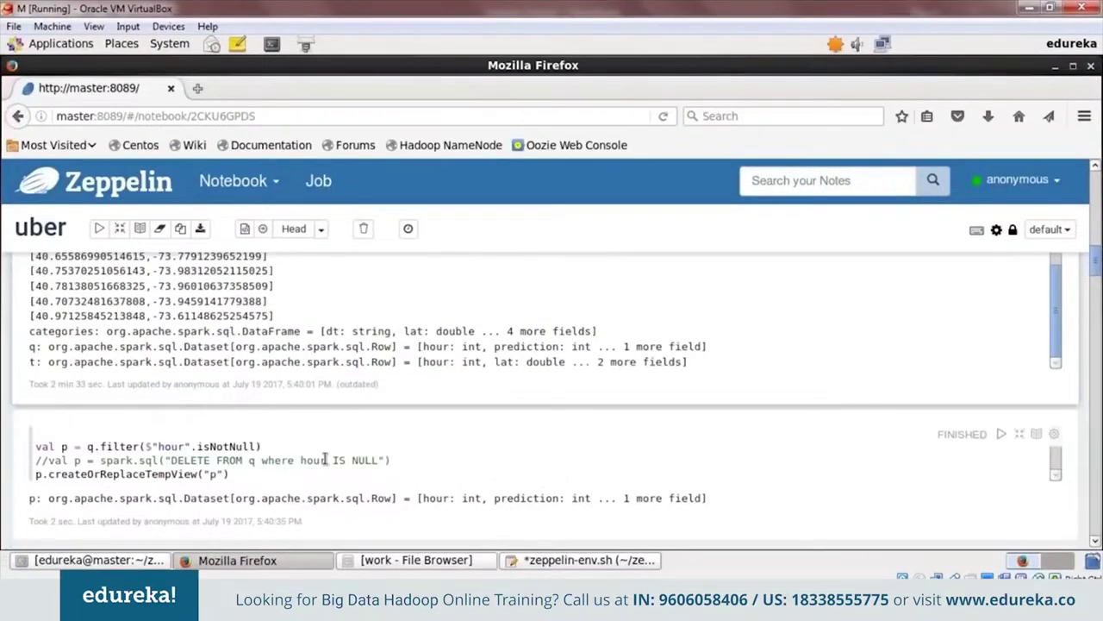
{"action": "scroll", "coordinate": [325, 460], "scroll_direction": "down", "scroll_amount": 8}
{"action": "scroll", "coordinate": [319, 428], "scroll_direction": "down", "scroll_amount": 8}
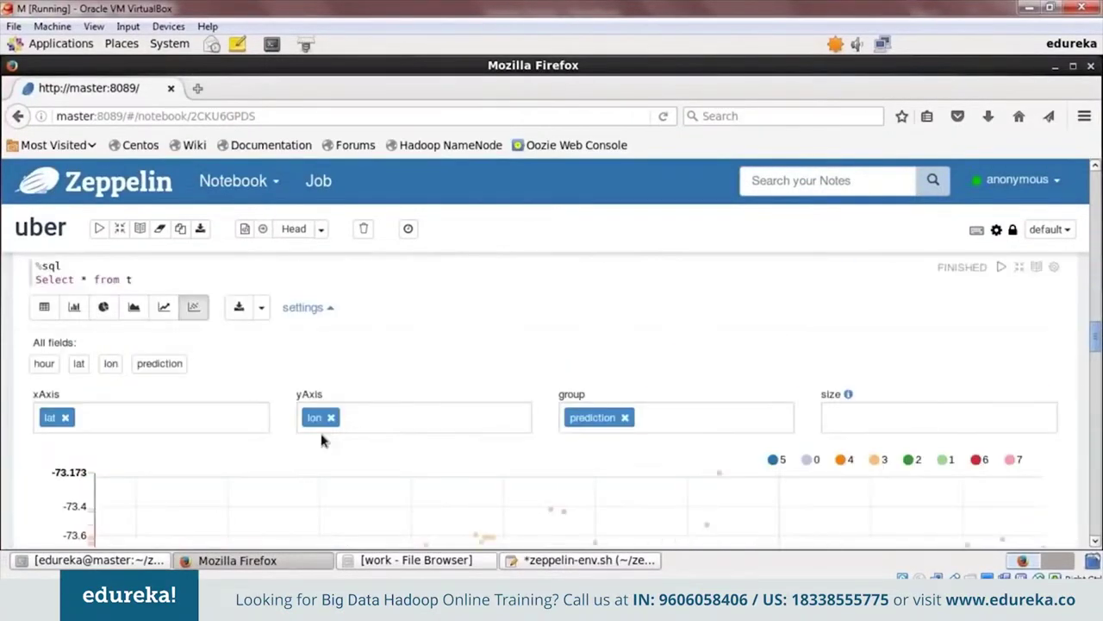
{"action": "scroll", "coordinate": [1095, 344], "scroll_direction": "down", "scroll_amount": 3}
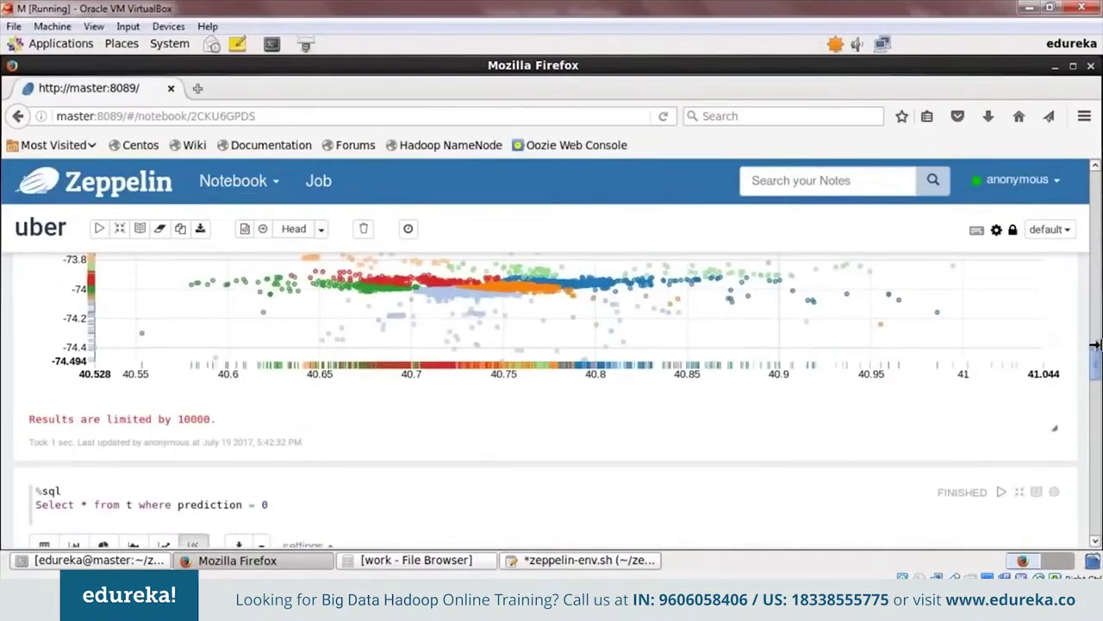
{"action": "scroll", "coordinate": [1095, 344], "scroll_direction": "down", "scroll_amount": 4}
{"action": "scroll", "coordinate": [1095, 380], "scroll_direction": "down", "scroll_amount": 1}
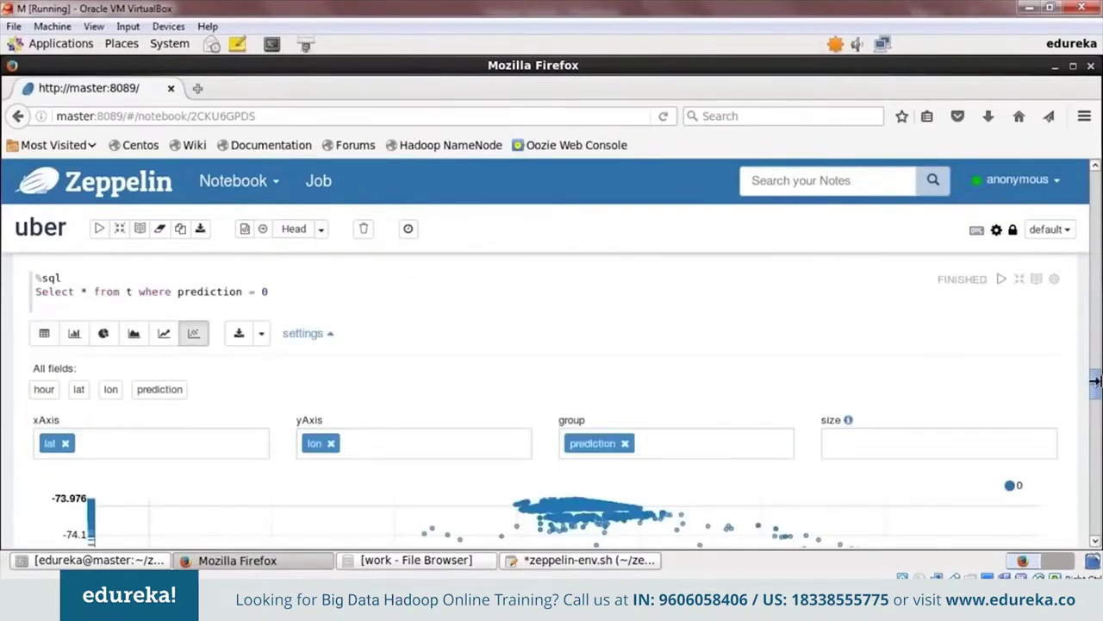
{"action": "scroll", "coordinate": [1094, 380], "scroll_direction": "down", "scroll_amount": 1}
Step: Go back to the temp view code, read the paragraph filtering q into p, and view the scatter chart of p ordered by hour
{"action": "key", "text": "Home"}
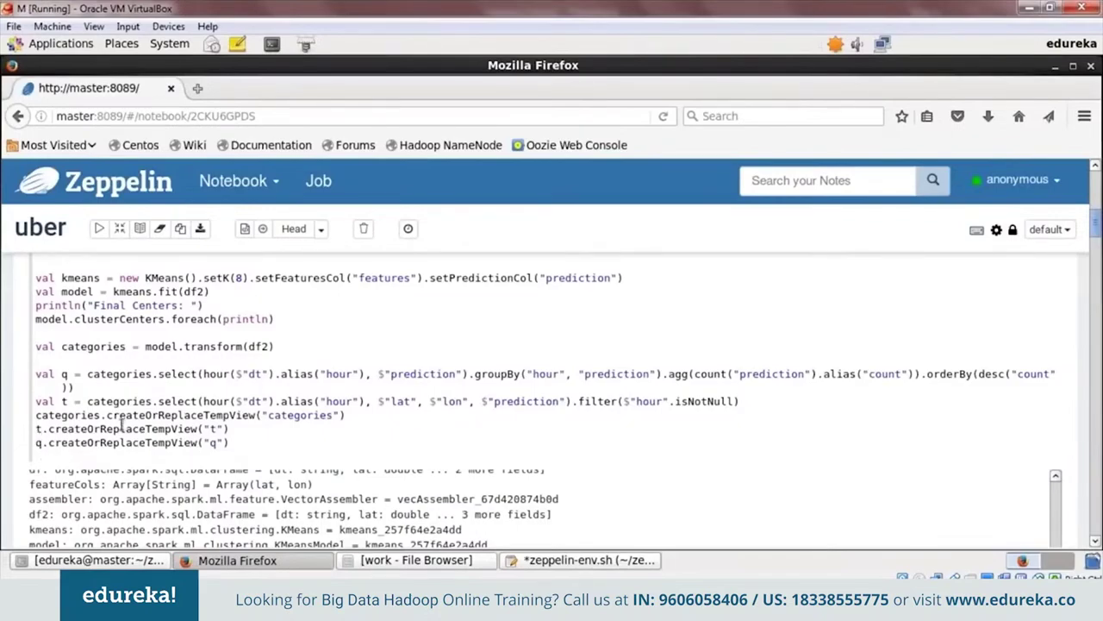
{"action": "scroll", "coordinate": [253, 473], "scroll_direction": "down", "scroll_amount": 1}
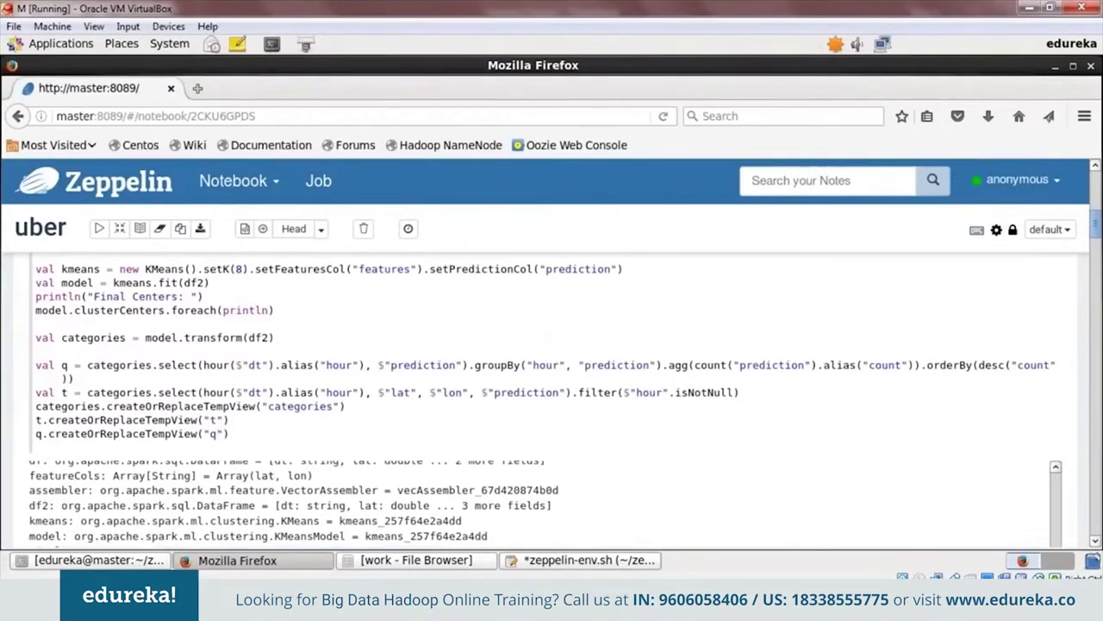
{"action": "scroll", "coordinate": [561, 443], "scroll_direction": "down", "scroll_amount": 8}
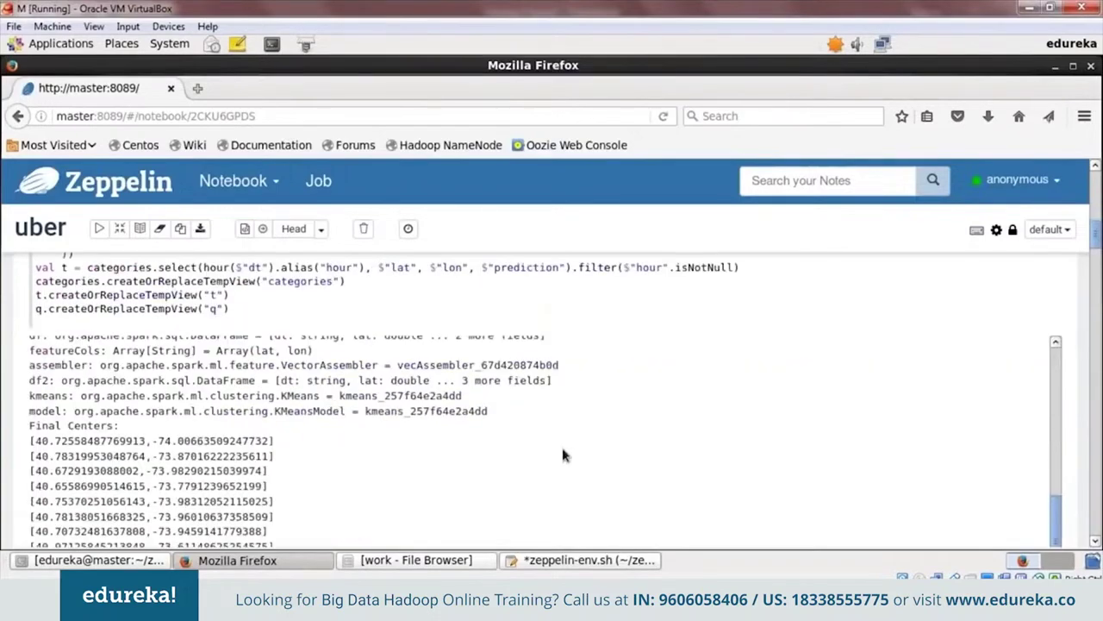
{"action": "scroll", "coordinate": [496, 453], "scroll_direction": "down", "scroll_amount": 3}
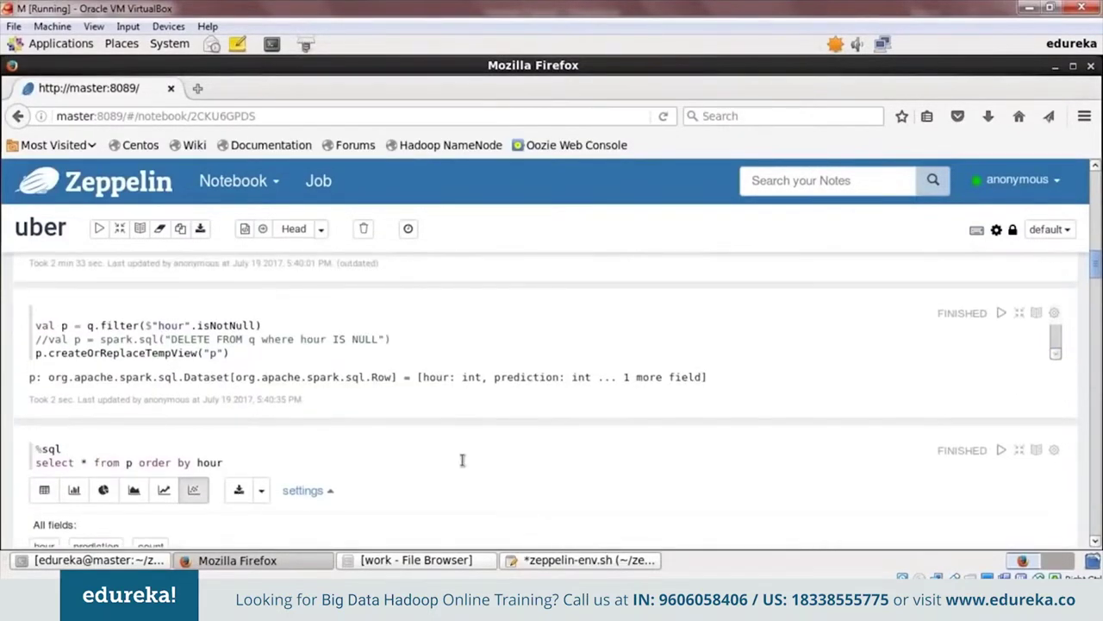
{"action": "scroll", "coordinate": [462, 460], "scroll_direction": "up", "scroll_amount": 1}
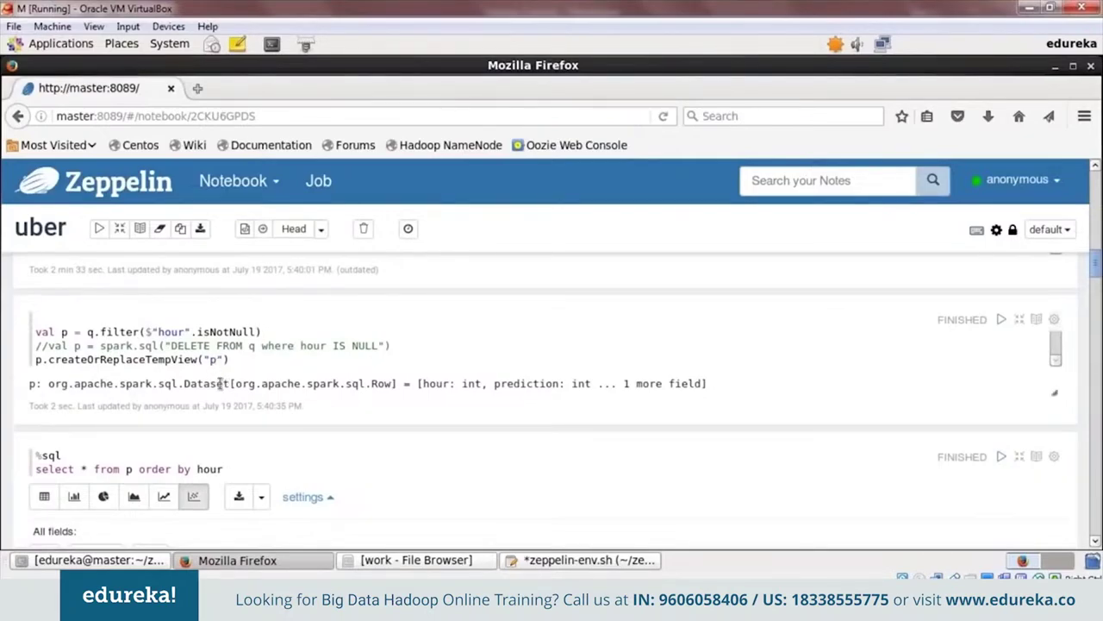
{"action": "scroll", "coordinate": [308, 387], "scroll_direction": "down", "scroll_amount": 3}
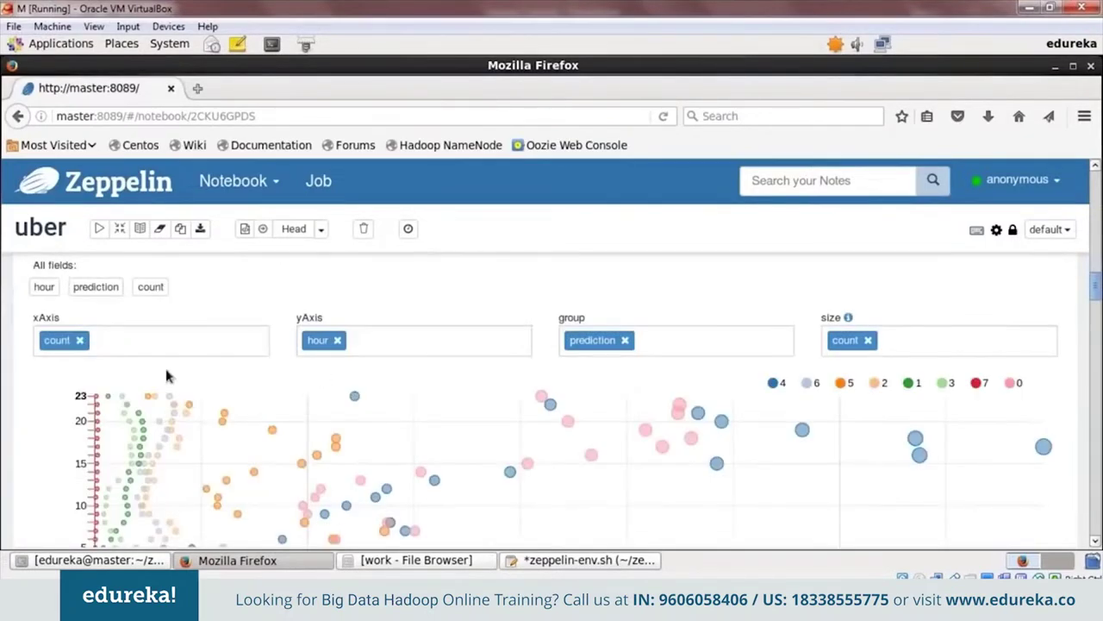
Step: Examine the count-by-hour scatter chart grouped by prediction, reading the values of the largest points in cluster 4
{"action": "scroll", "coordinate": [148, 368], "scroll_direction": "down", "scroll_amount": 1}
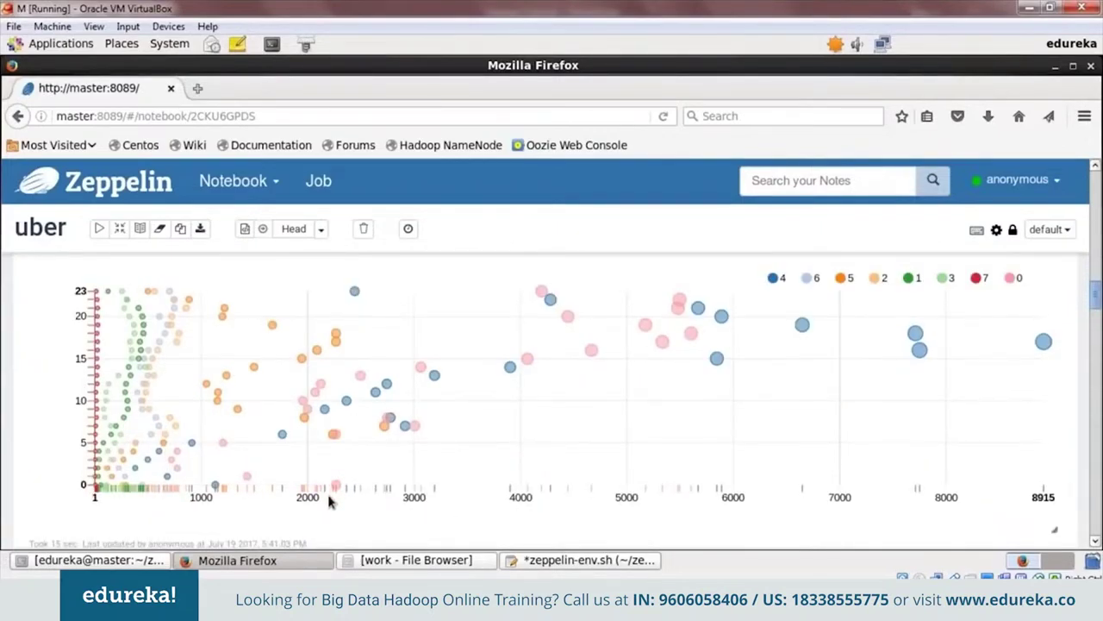
{"action": "scroll", "coordinate": [326, 490], "scroll_direction": "up", "scroll_amount": 1}
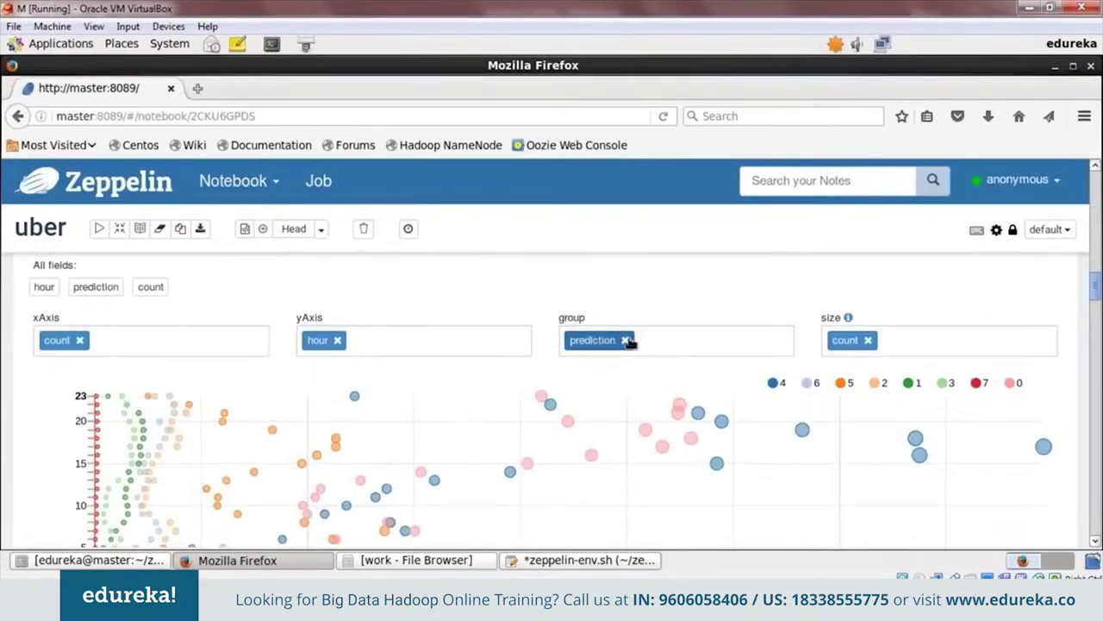
{"action": "mouse_move", "coordinate": [810, 436]}
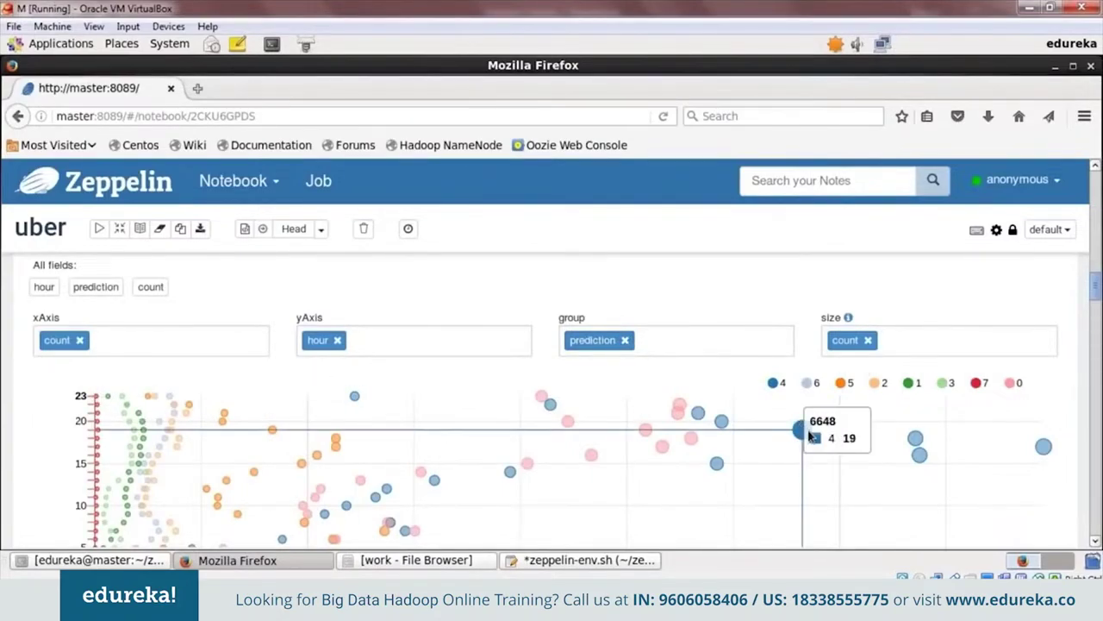
{"action": "scroll", "coordinate": [604, 441], "scroll_direction": "down", "scroll_amount": 1}
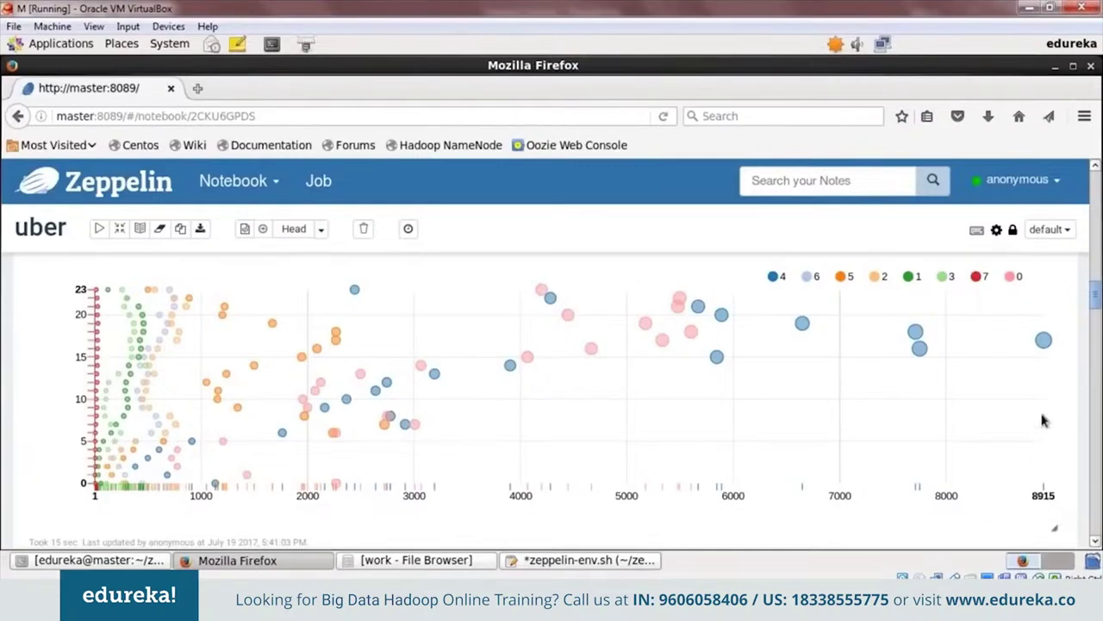
{"action": "mouse_move", "coordinate": [1051, 352]}
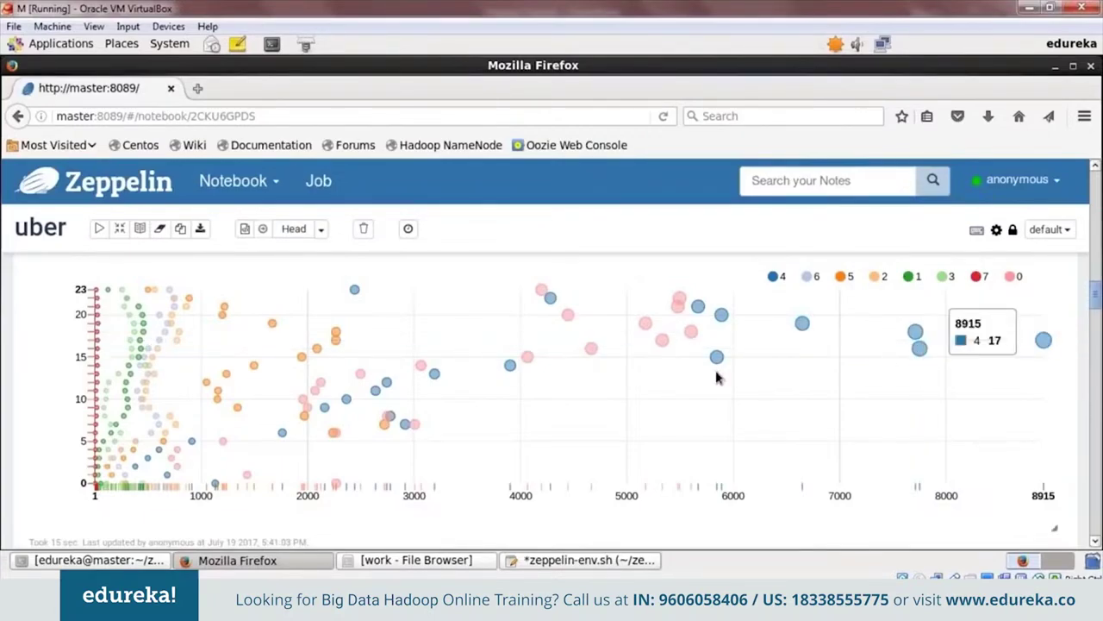
{"action": "scroll", "coordinate": [625, 389], "scroll_direction": "down", "scroll_amount": 2}
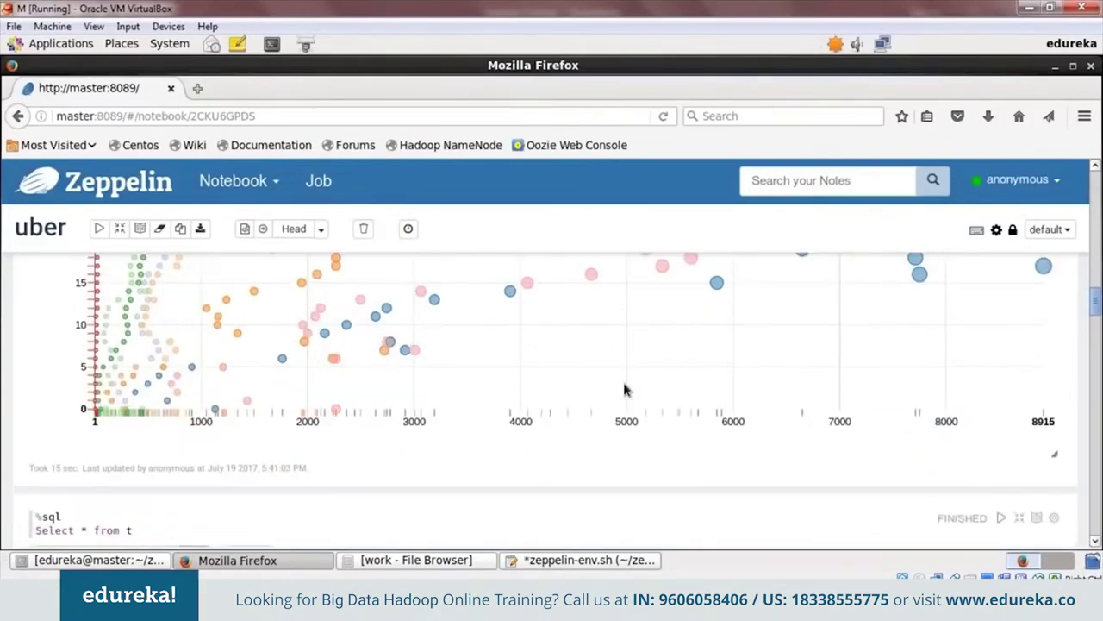
Step: Review the lat/lon scatter chart of all rows from t, including its axis and group settings and individual cluster points
{"action": "scroll", "coordinate": [595, 325], "scroll_direction": "down", "scroll_amount": 2}
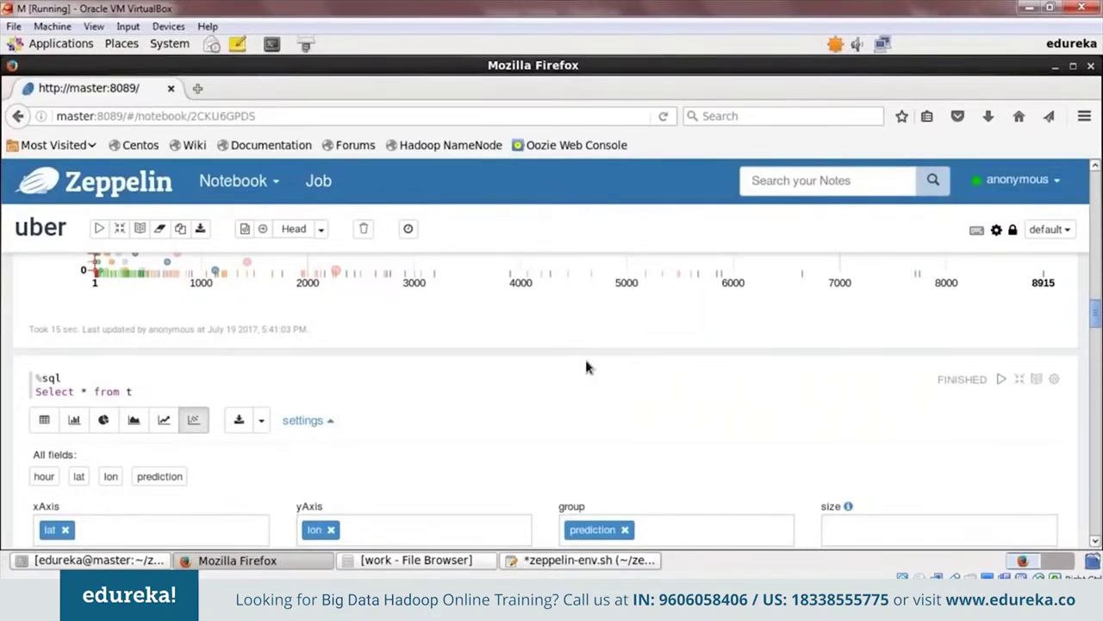
{"action": "scroll", "coordinate": [203, 362], "scroll_direction": "down", "scroll_amount": 2}
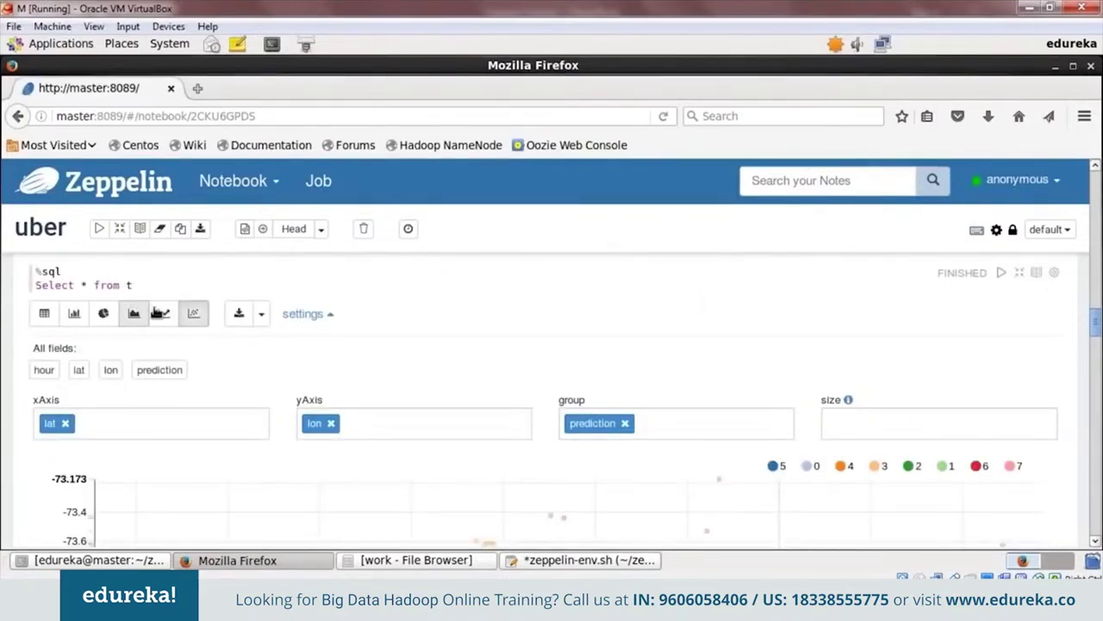
{"action": "scroll", "coordinate": [191, 419], "scroll_direction": "down", "scroll_amount": 1}
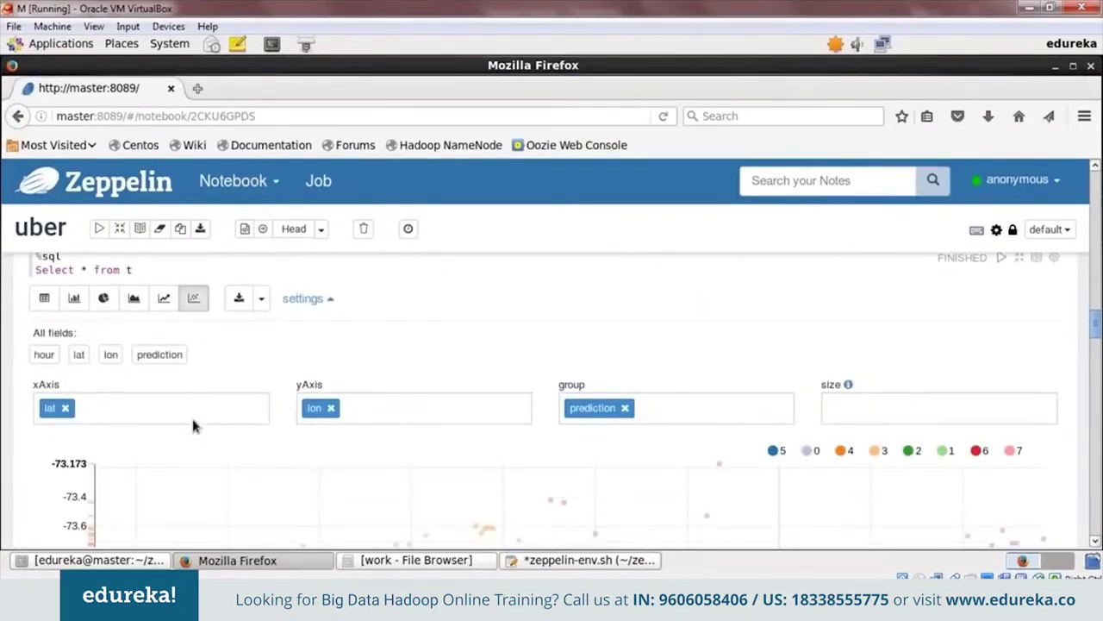
{"action": "scroll", "coordinate": [141, 416], "scroll_direction": "down", "scroll_amount": 1}
{"action": "scroll", "coordinate": [256, 473], "scroll_direction": "down", "scroll_amount": 2}
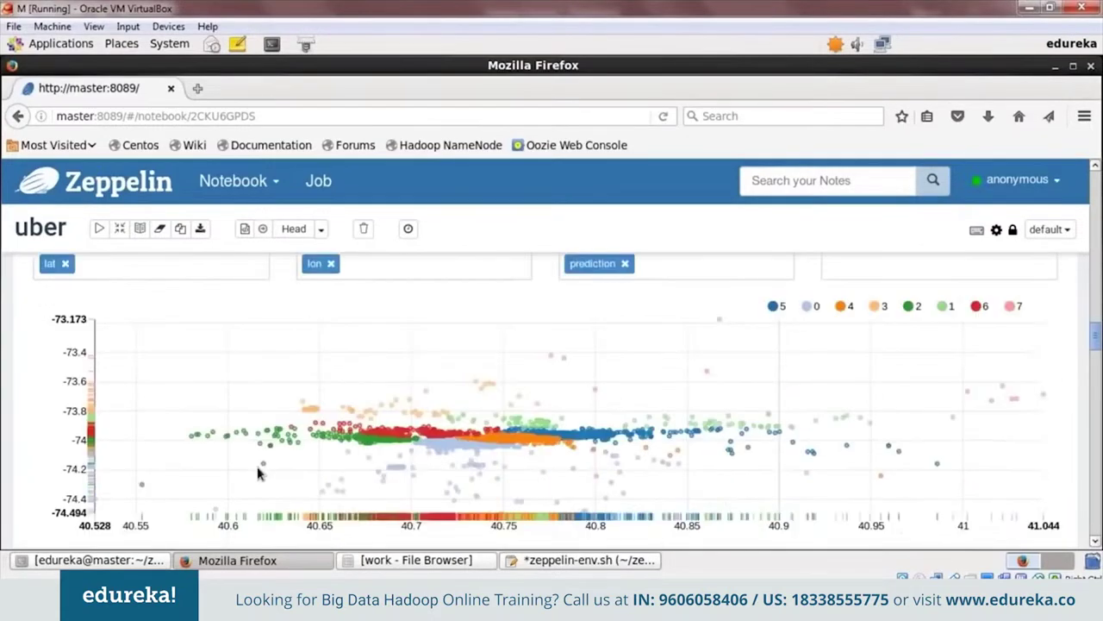
{"action": "scroll", "coordinate": [259, 468], "scroll_direction": "down", "scroll_amount": 1}
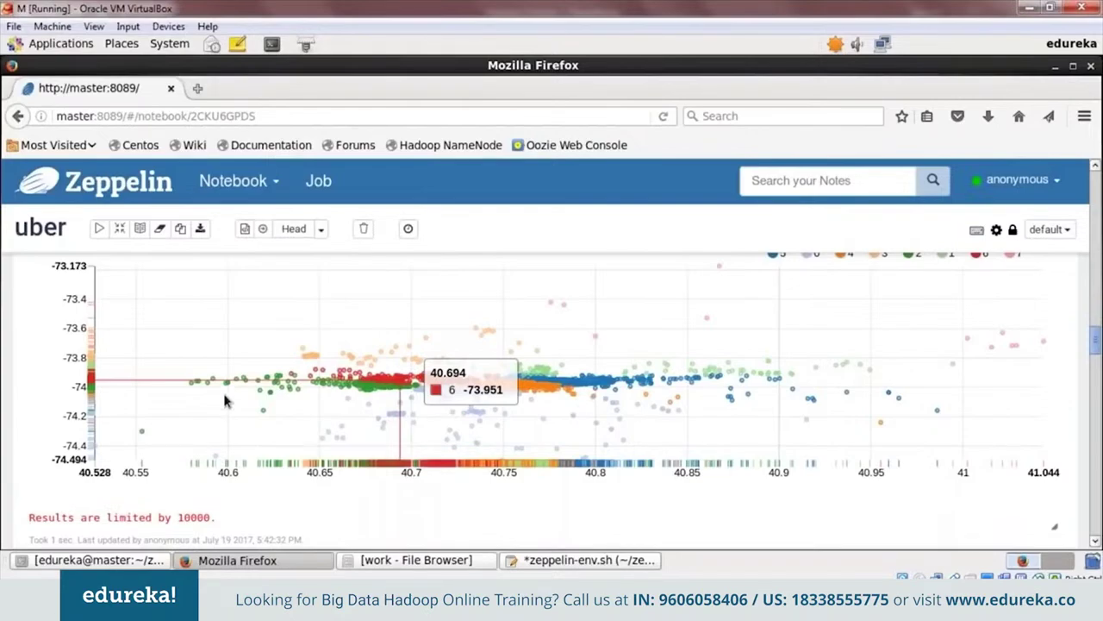
Step: Study the query on t for prediction = 0 and compare its lat/lon scatter chart with the chart of all clusters
{"action": "scroll", "coordinate": [160, 514], "scroll_direction": "down", "scroll_amount": 3}
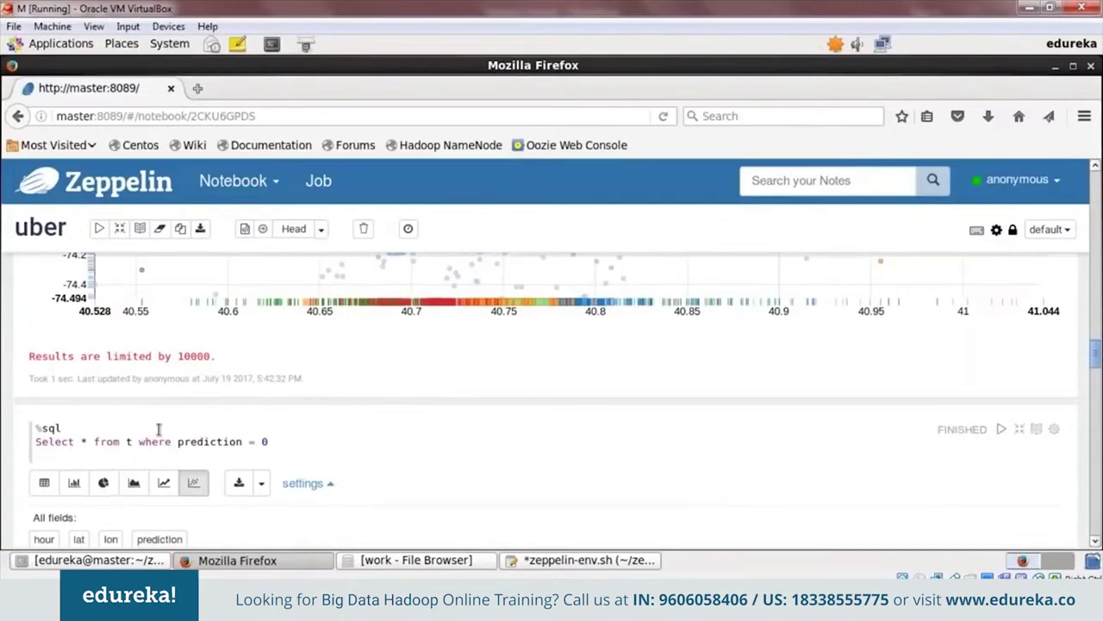
{"action": "scroll", "coordinate": [160, 431], "scroll_direction": "down", "scroll_amount": 2}
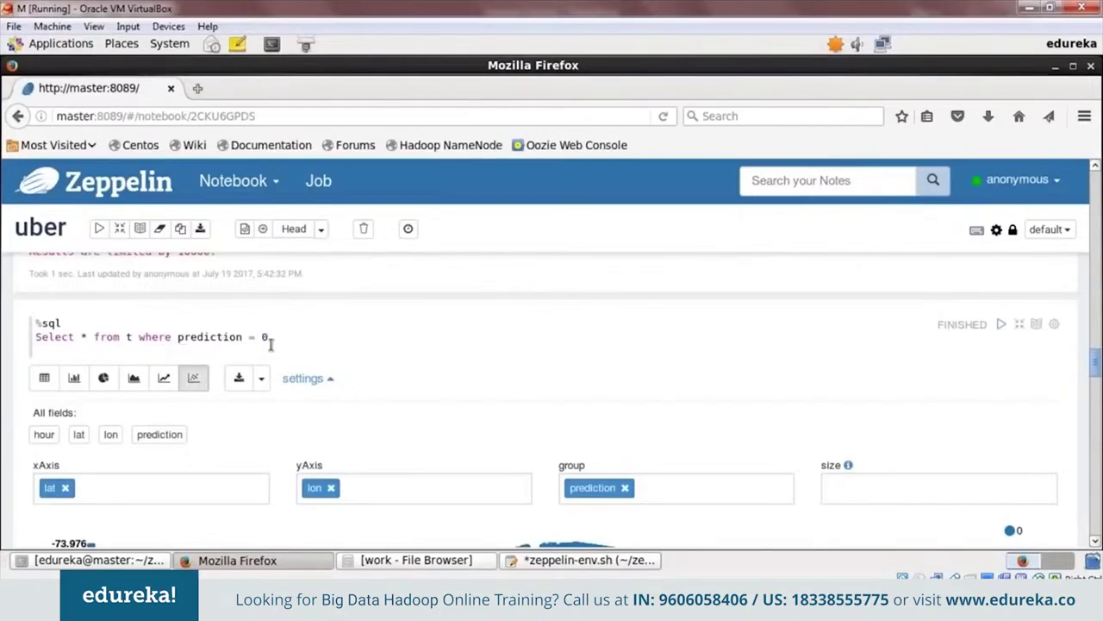
{"action": "scroll", "coordinate": [410, 484], "scroll_direction": "down", "scroll_amount": 7}
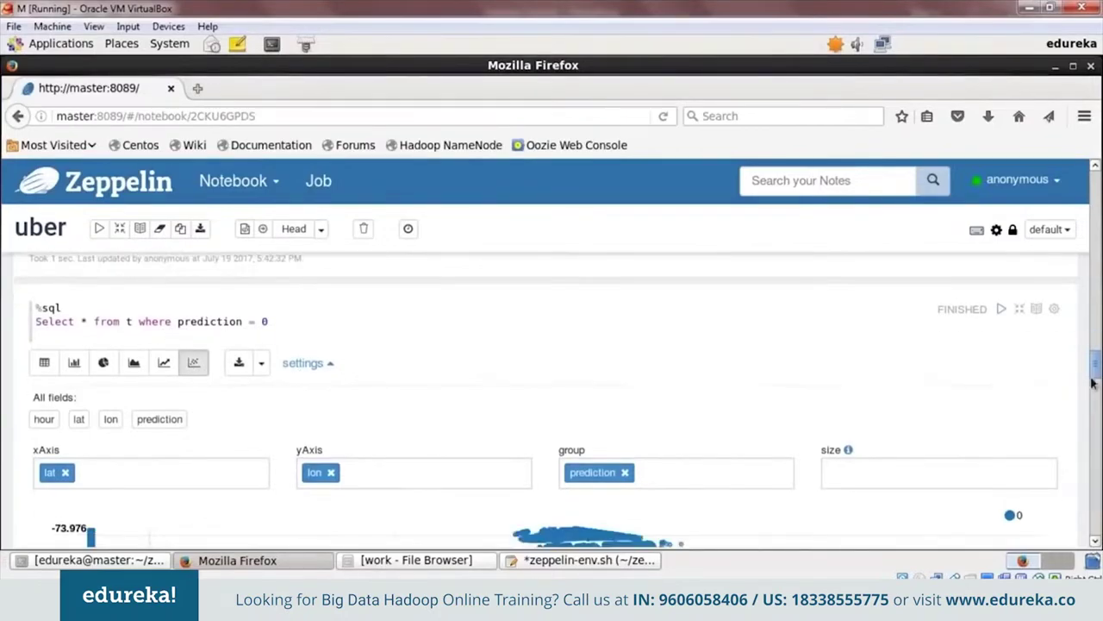
{"action": "scroll", "coordinate": [560, 384], "scroll_direction": "up", "scroll_amount": 5}
{"action": "scroll", "coordinate": [560, 384], "scroll_direction": "down", "scroll_amount": 10}
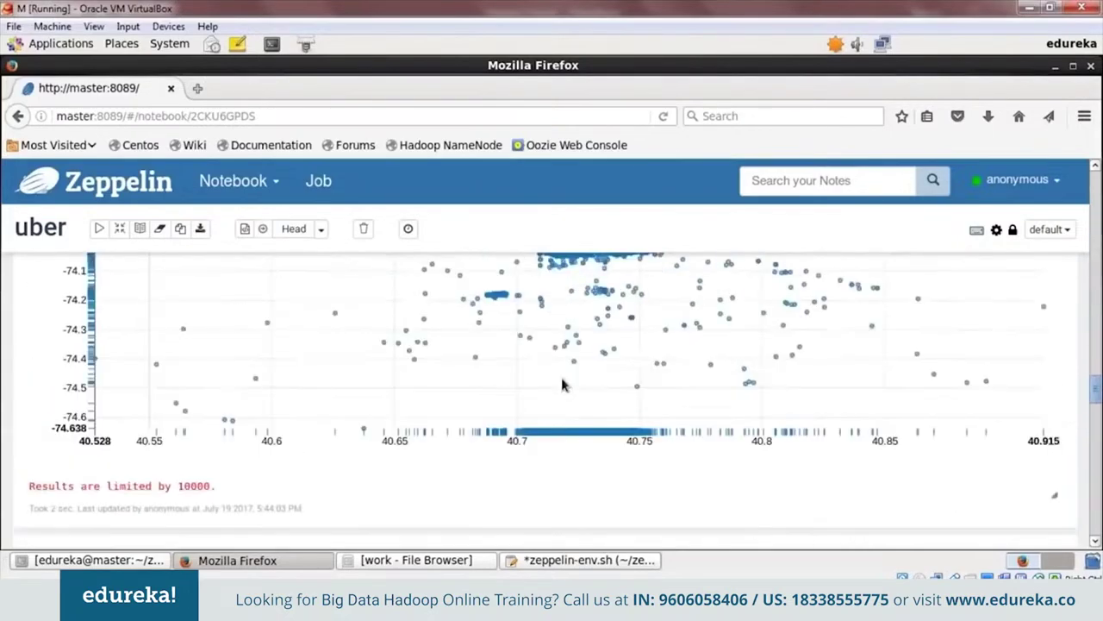
{"action": "scroll", "coordinate": [560, 385], "scroll_direction": "up", "scroll_amount": 3}
{"action": "scroll", "coordinate": [562, 384], "scroll_direction": "down", "scroll_amount": 5}
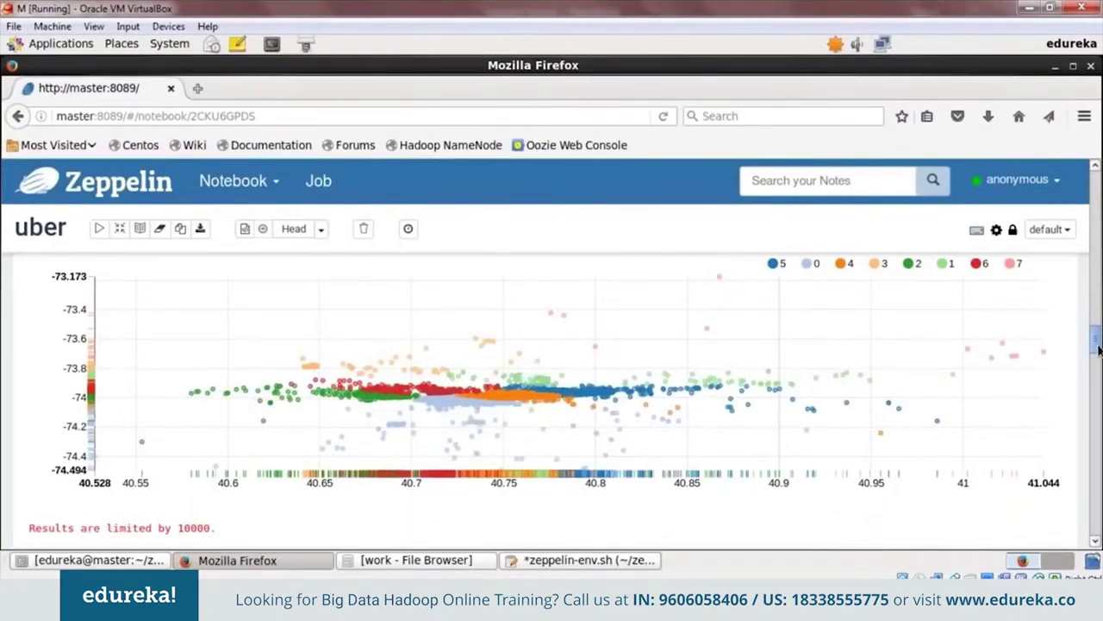
{"action": "scroll", "coordinate": [1098, 348], "scroll_direction": "down", "scroll_amount": 5}
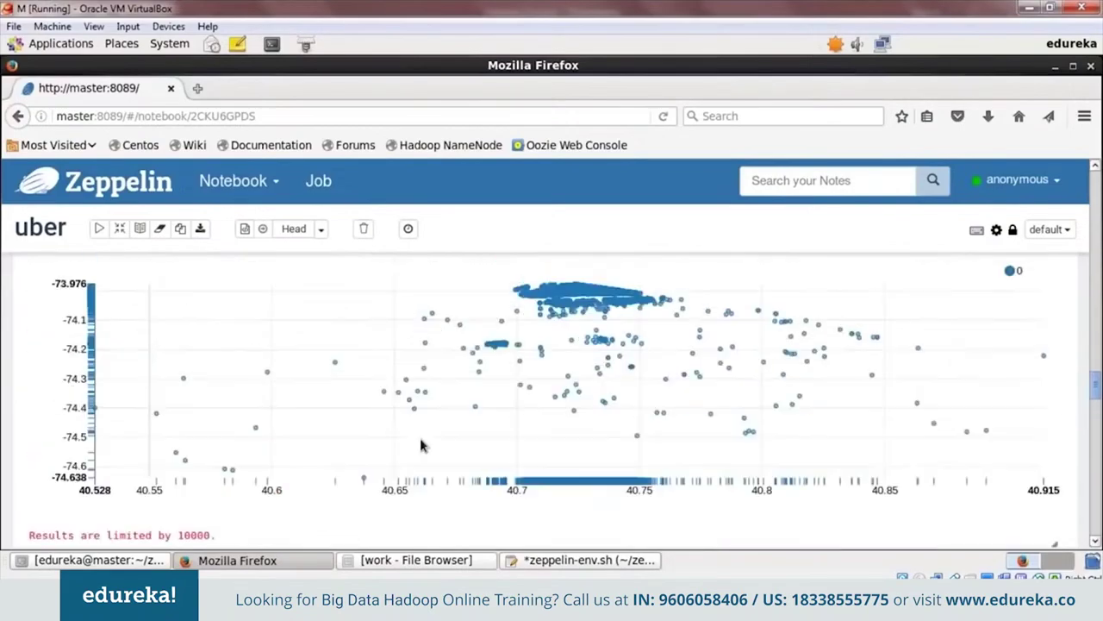
{"action": "scroll", "coordinate": [421, 445], "scroll_direction": "up", "scroll_amount": 1}
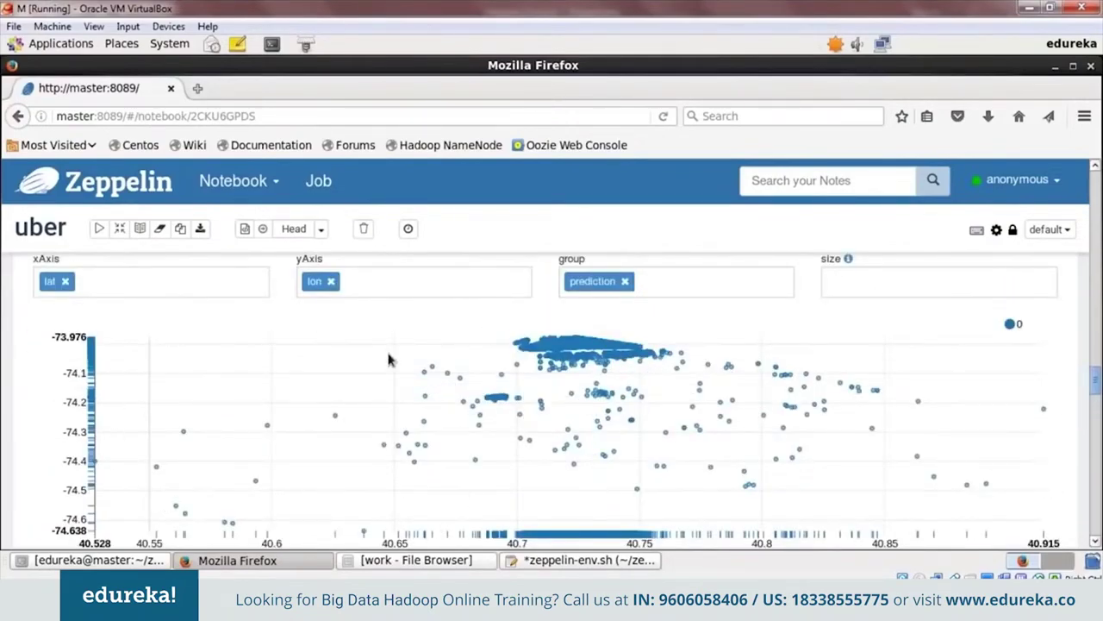
{"action": "scroll", "coordinate": [185, 359], "scroll_direction": "up", "scroll_amount": 4}
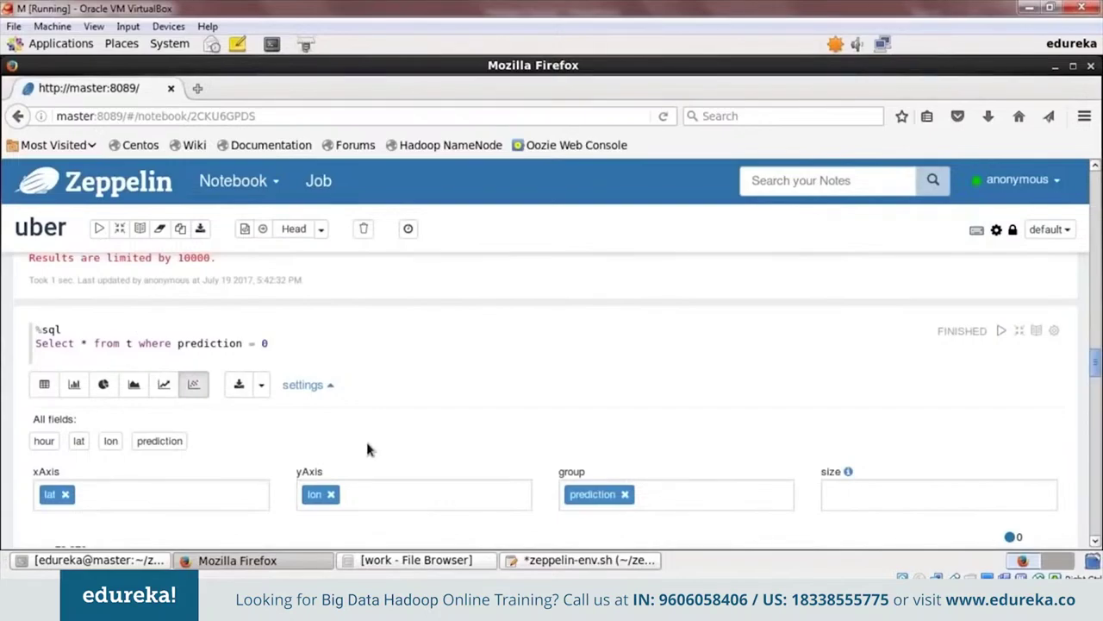
{"action": "scroll", "coordinate": [324, 485], "scroll_direction": "down", "scroll_amount": 3}
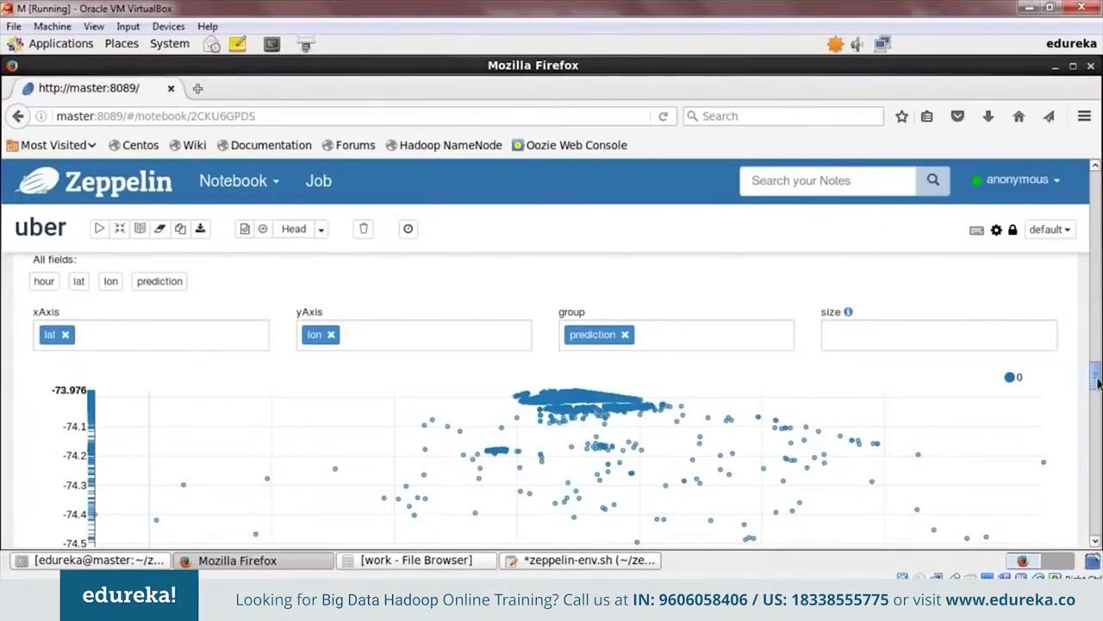
Step: Inspect the hourly pie chart further down the notebook, reading the values of several slices such as hours 16, 17, 18 and 4
{"action": "left_click_drag", "start_coordinate": [1098, 383], "coordinate": [1098, 431]}
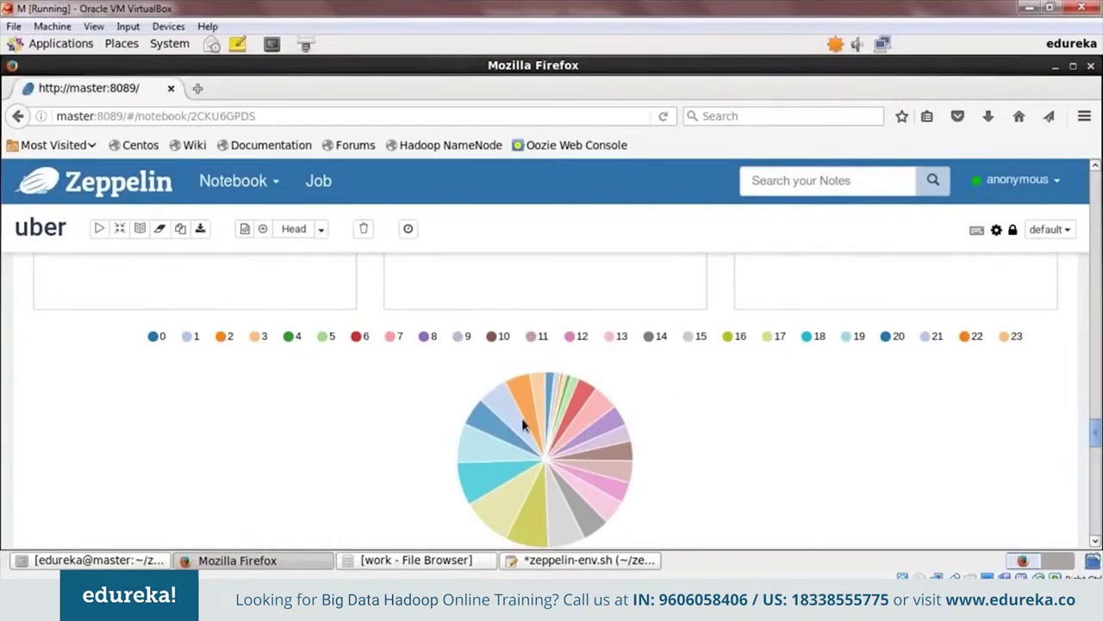
{"action": "mouse_move", "coordinate": [547, 385]}
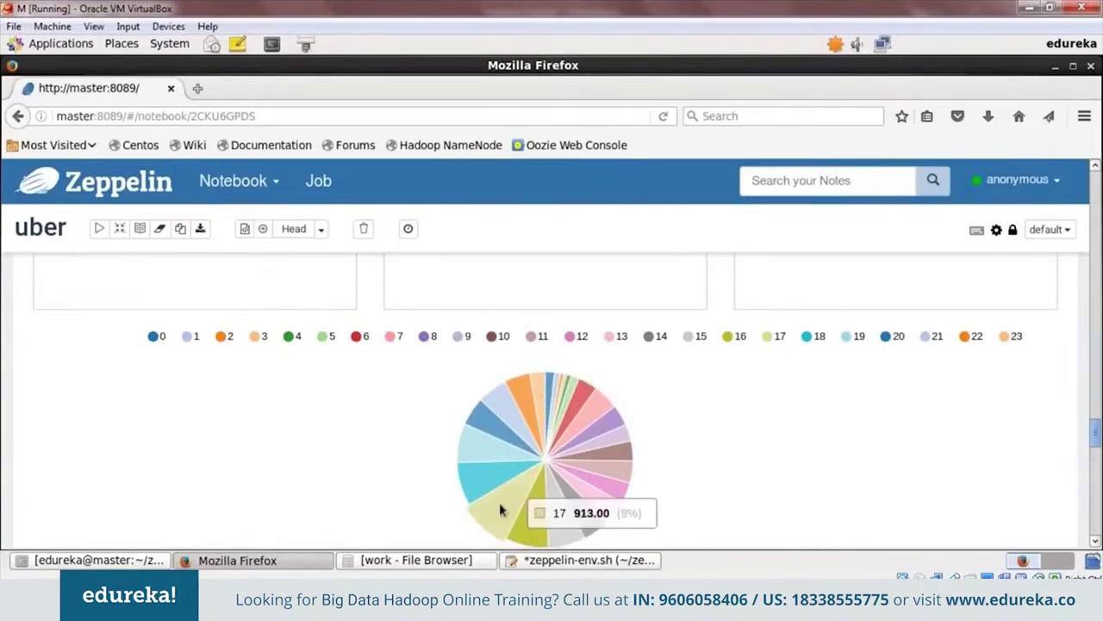
{"action": "mouse_move", "coordinate": [489, 455]}
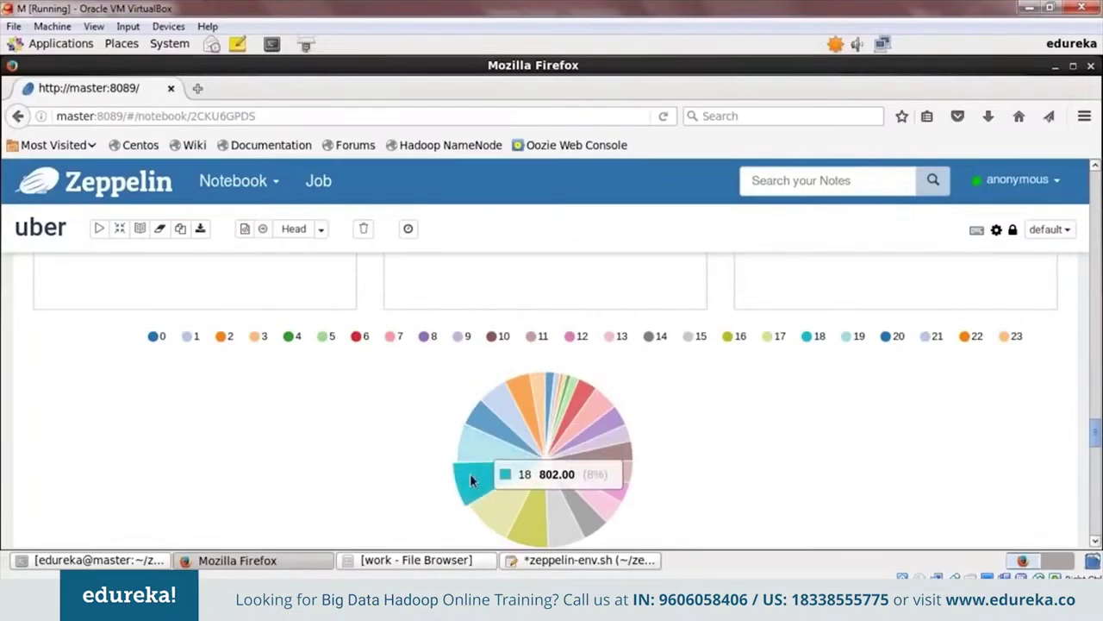
{"action": "mouse_move", "coordinate": [507, 521]}
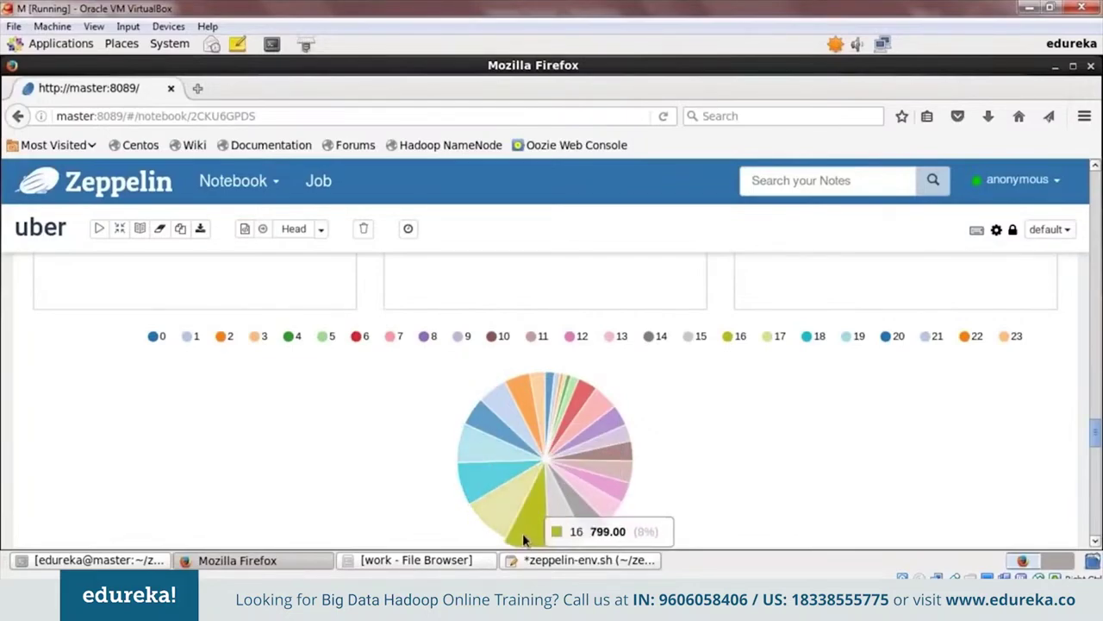
{"action": "mouse_move", "coordinate": [568, 540]}
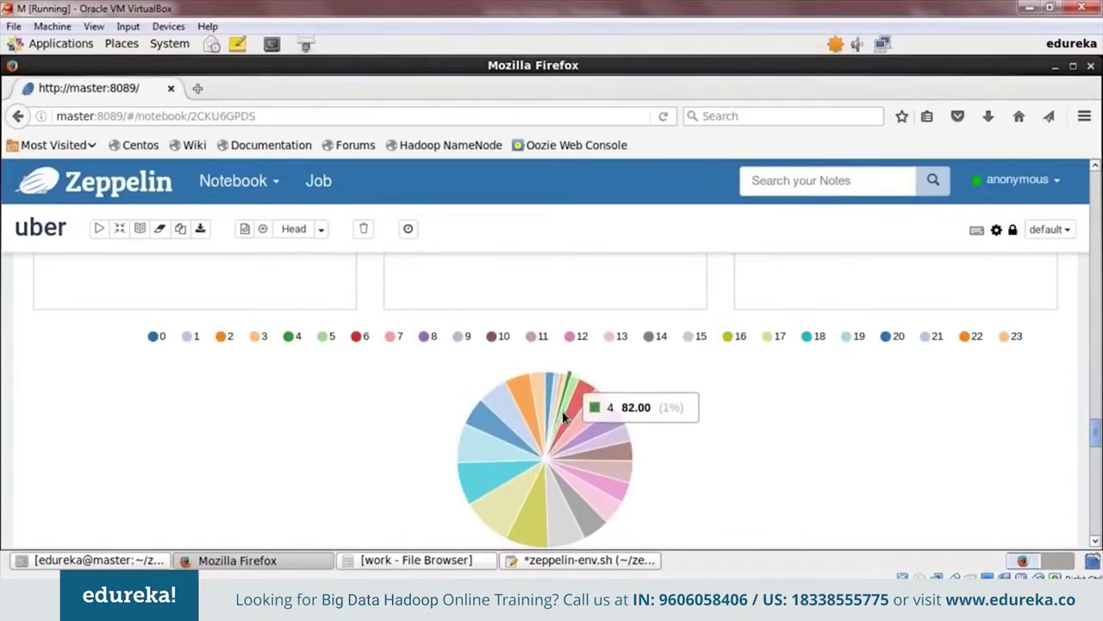
{"action": "mouse_move", "coordinate": [571, 435]}
{"action": "scroll", "coordinate": [572, 435], "scroll_direction": "down", "scroll_amount": 1}
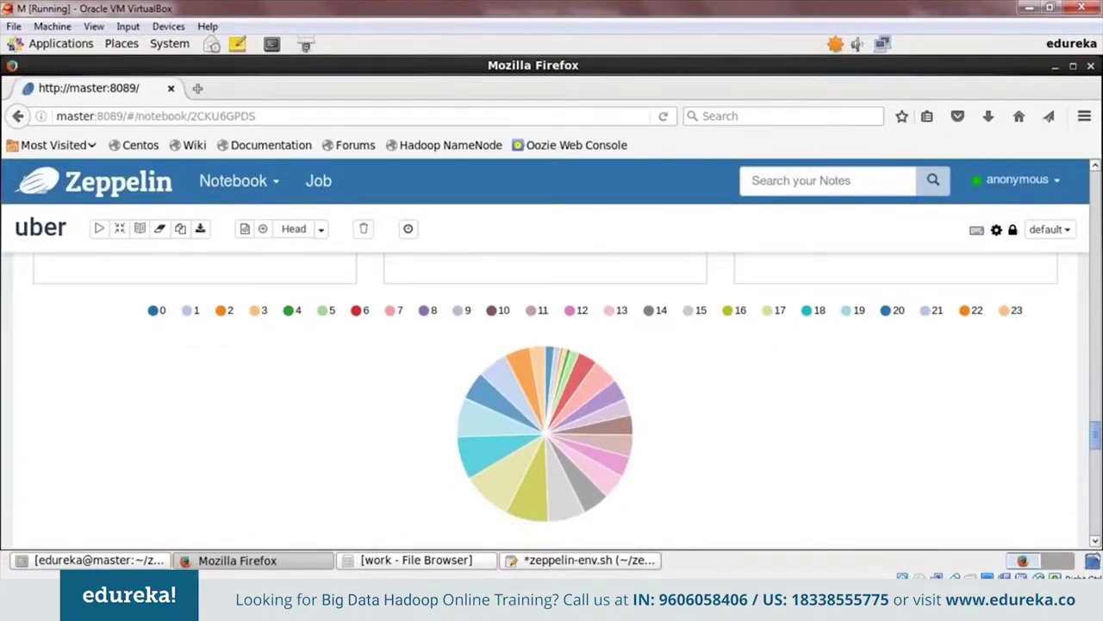
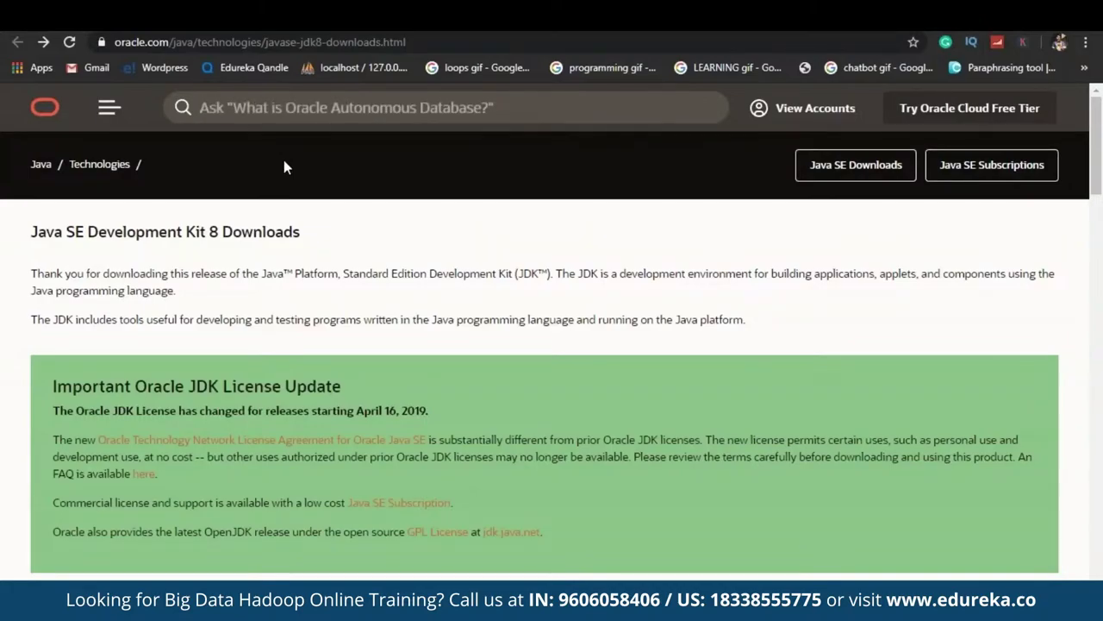
Step: On Oracle's JDK 8 downloads page, request jdk-8u241-windows-x64.exe, accept the license agreement and sign in to the Oracle account
{"action": "scroll", "coordinate": [284, 159], "scroll_direction": "down", "scroll_amount": 1}
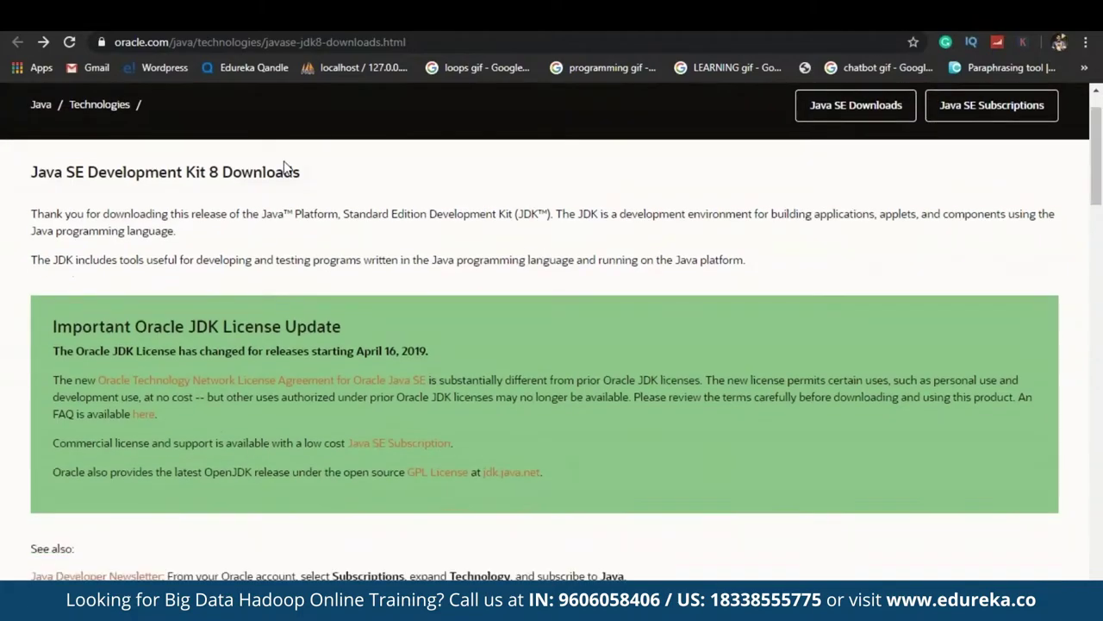
{"action": "scroll", "coordinate": [286, 166], "scroll_direction": "down", "scroll_amount": 6}
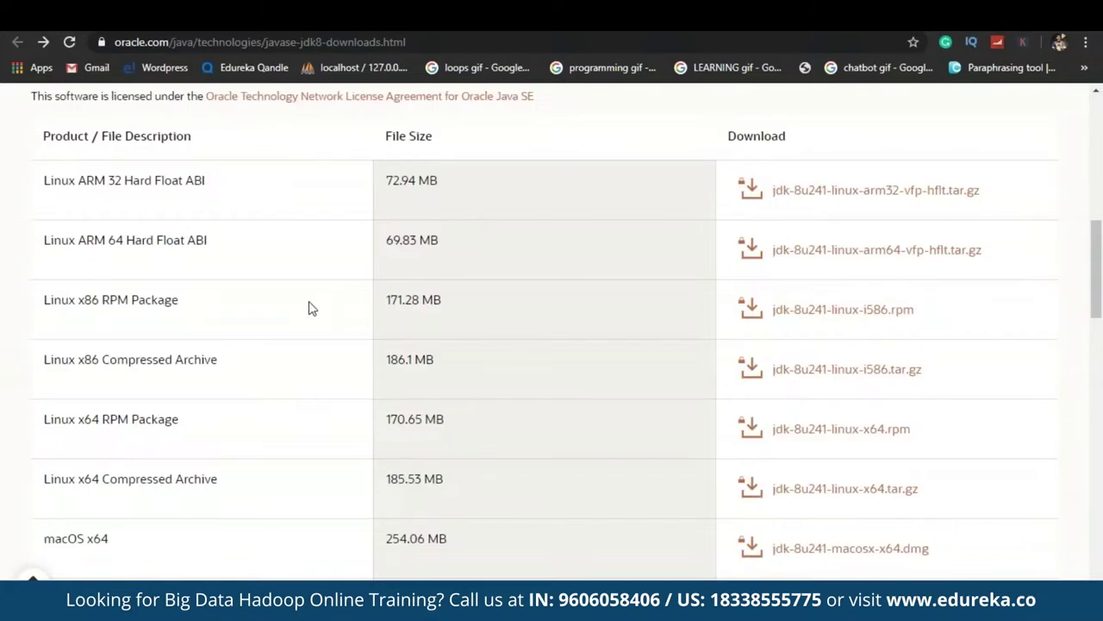
{"action": "scroll", "coordinate": [272, 465], "scroll_direction": "down", "scroll_amount": 5}
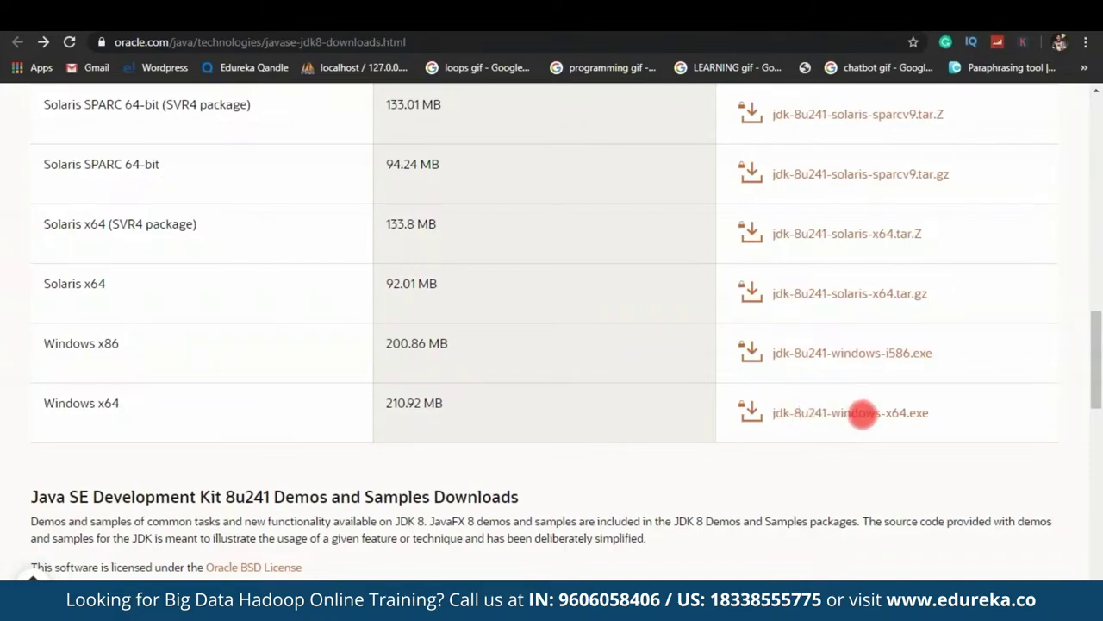
{"action": "left_click", "coordinate": [862, 412]}
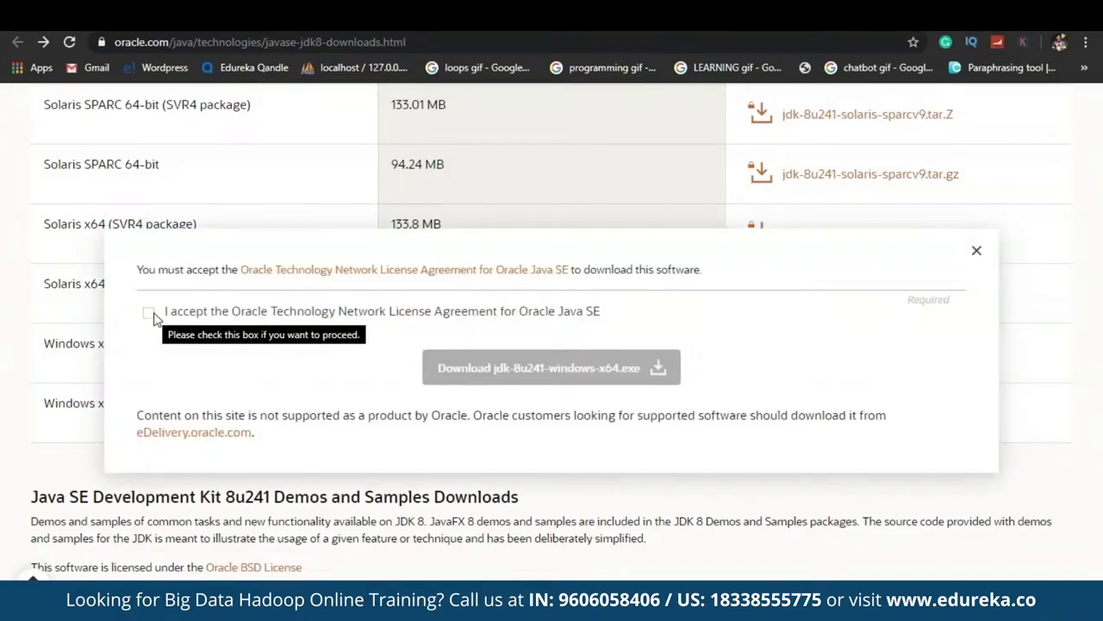
{"action": "left_click", "coordinate": [149, 313]}
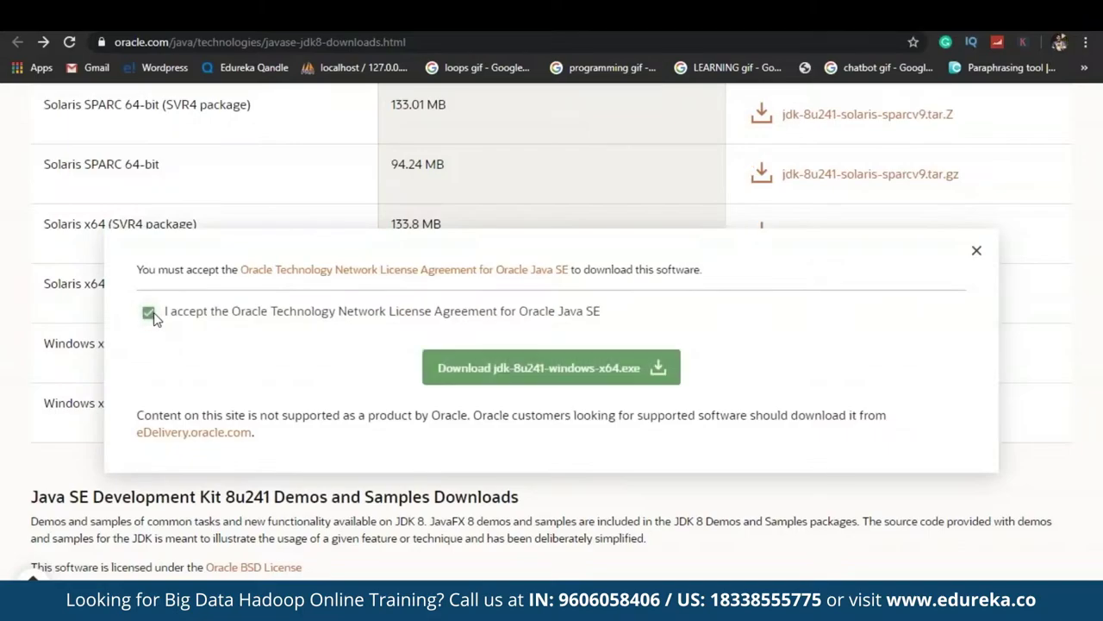
{"action": "left_click", "coordinate": [531, 384]}
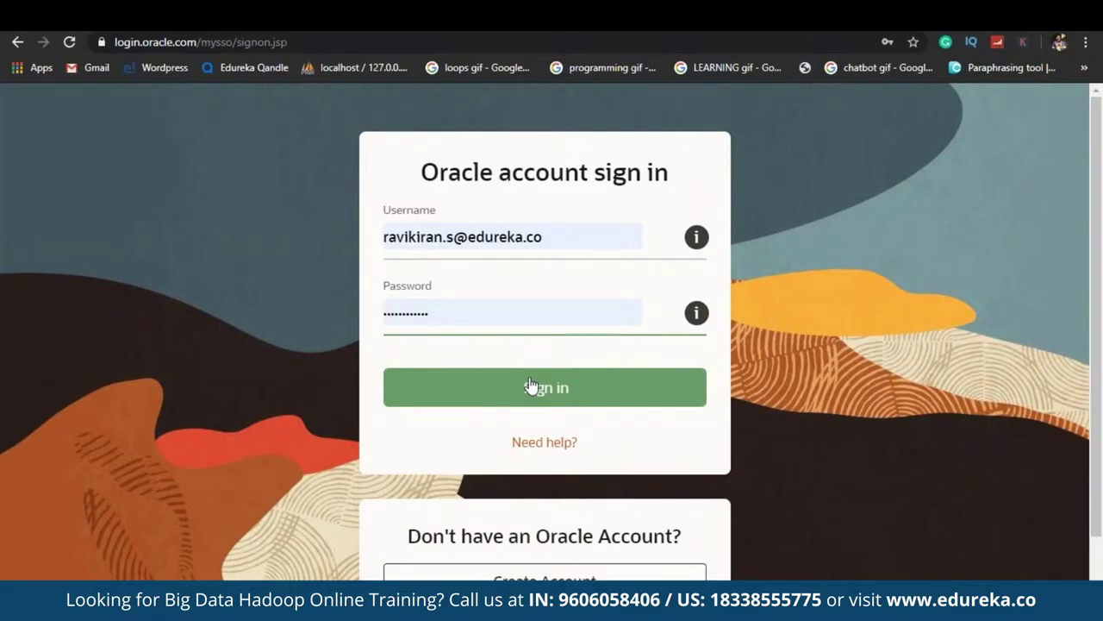
{"action": "left_click", "coordinate": [530, 386]}
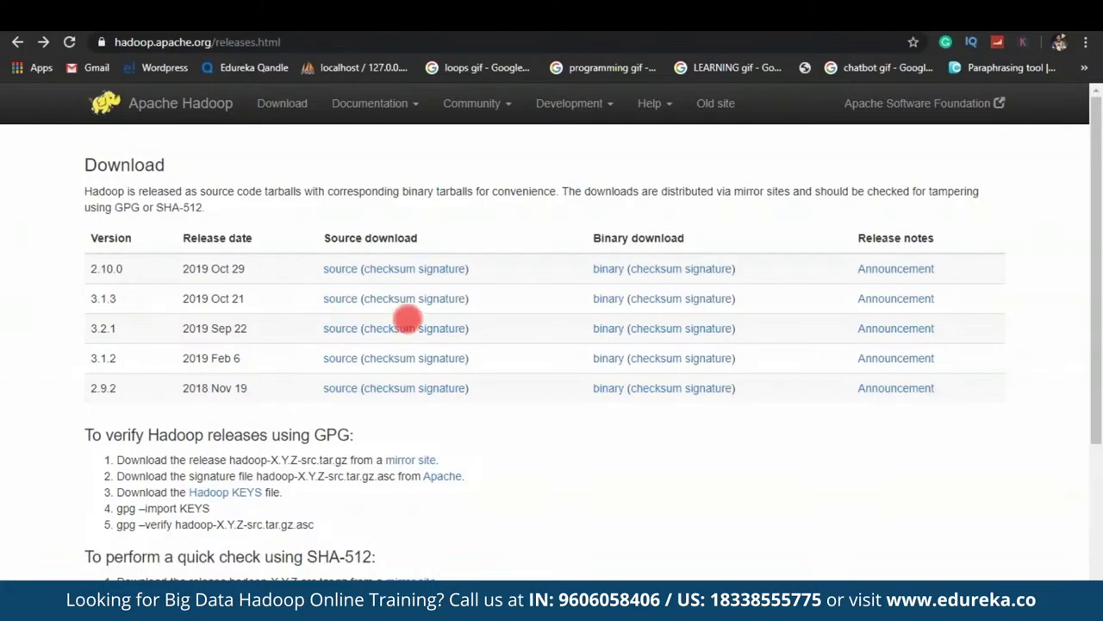
Step: Download the Hadoop 3.1.3 binary archive hadoop-3.1.3.tar.gz from the suggested Apache mirror
{"action": "left_click", "coordinate": [603, 303]}
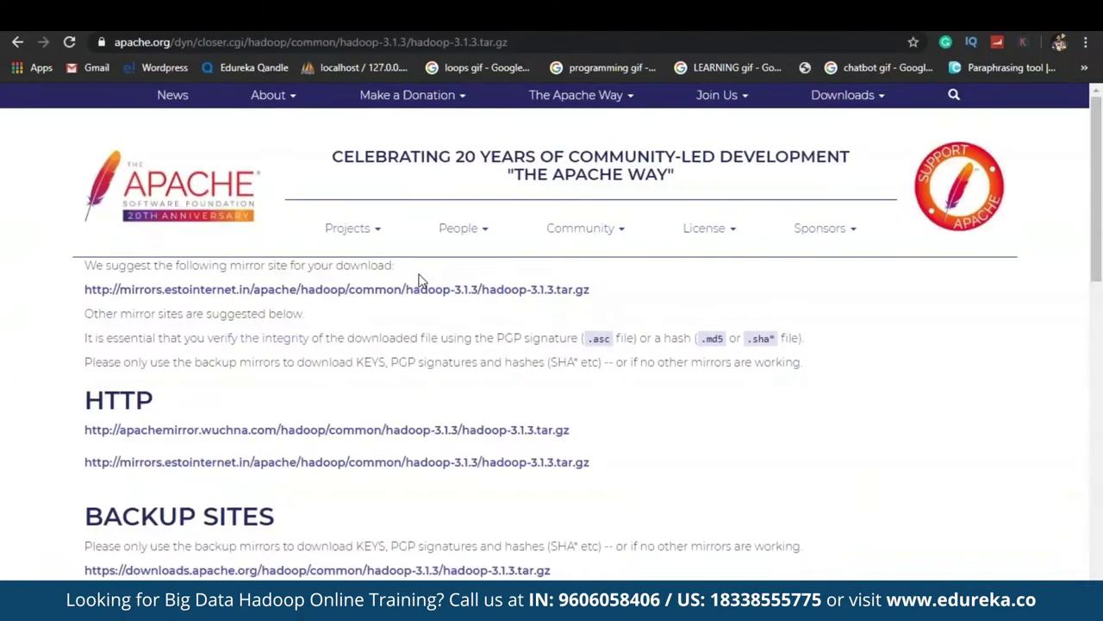
{"action": "left_click", "coordinate": [359, 295]}
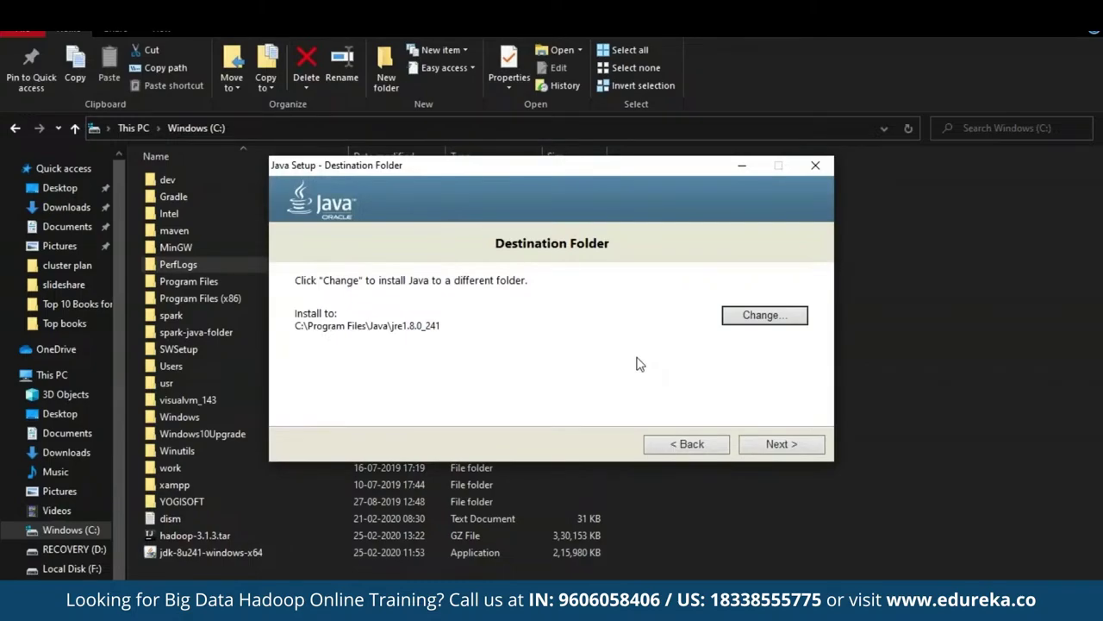
Step: Set the Java destination to a new folder named Java on Windows (C:) and complete the JDK 8 Update 241 installation
{"action": "left_click", "coordinate": [770, 316]}
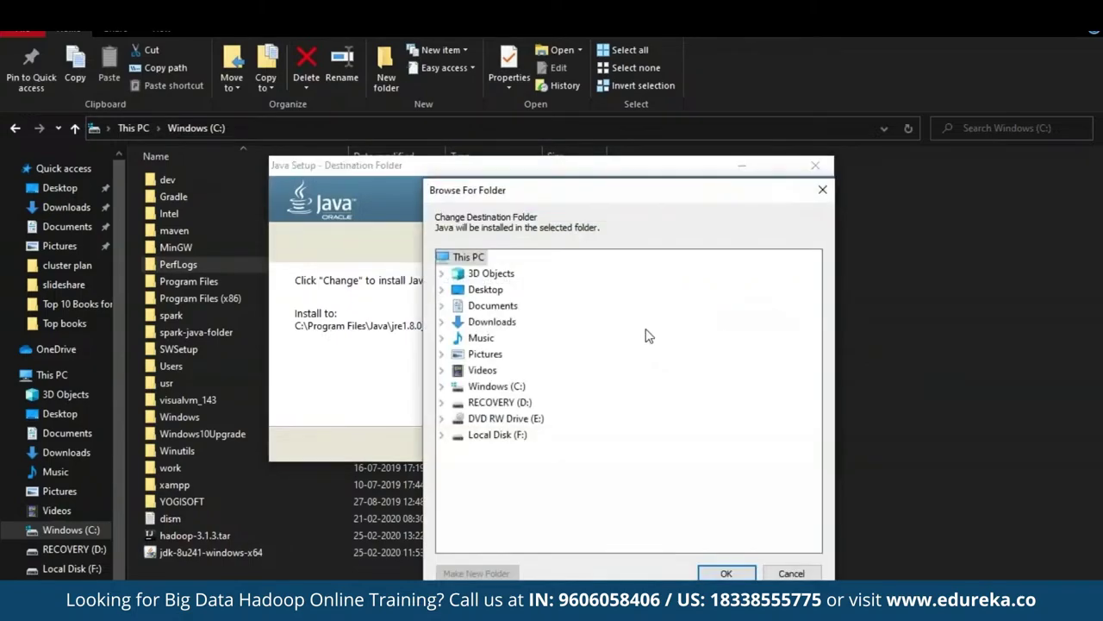
{"action": "double_click", "coordinate": [504, 387]}
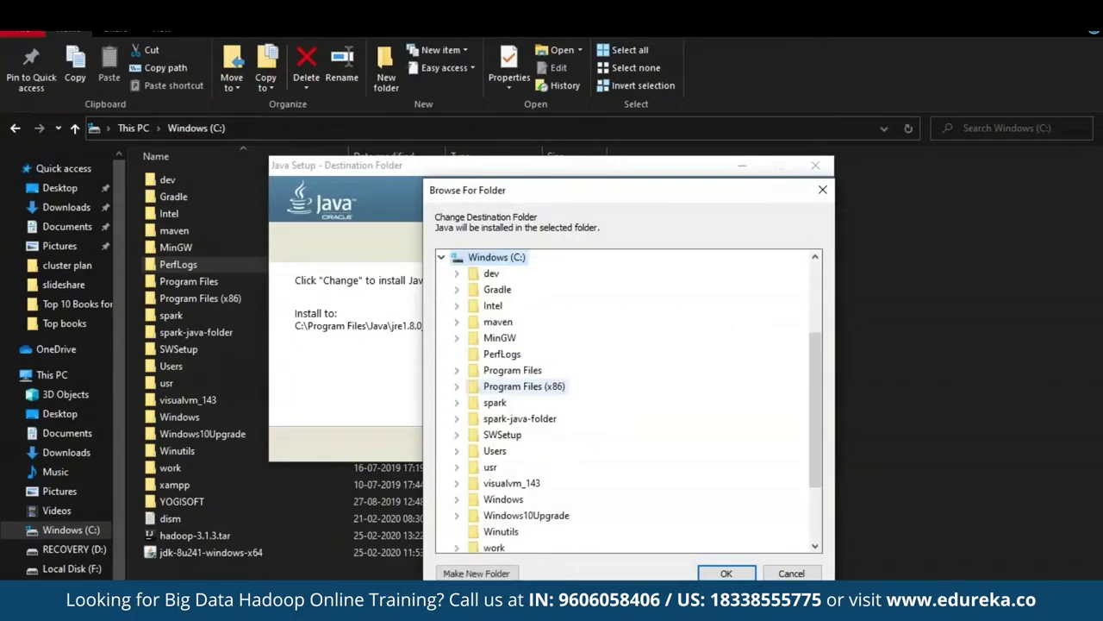
{"action": "left_click", "coordinate": [476, 574]}
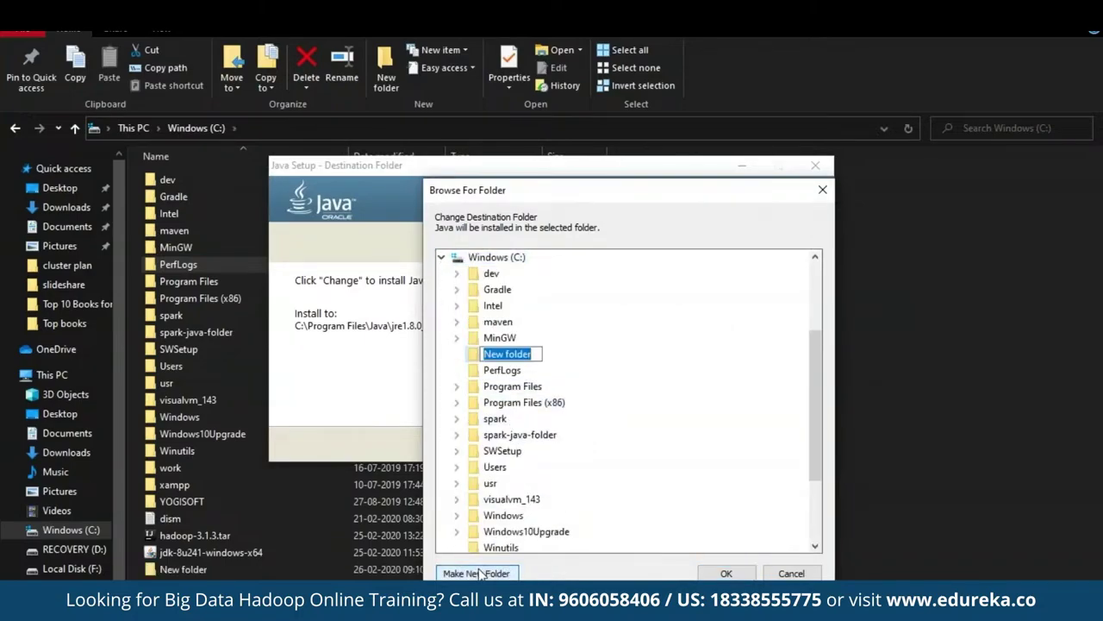
{"action": "type", "text": "Java"}
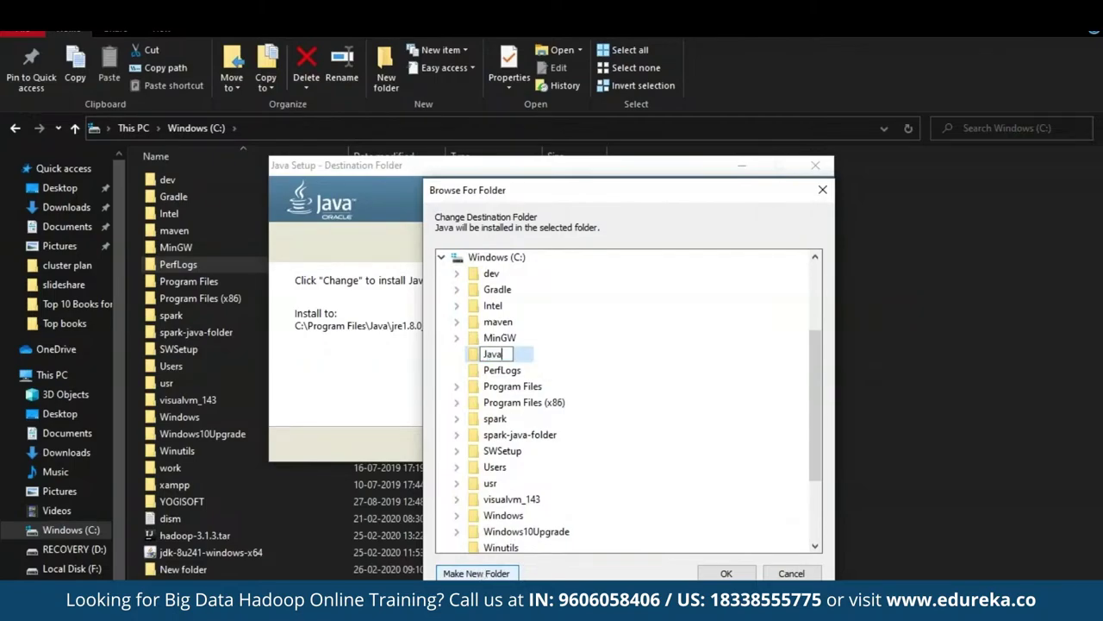
{"action": "left_click", "coordinate": [724, 573]}
{"action": "left_click", "coordinate": [754, 448]}
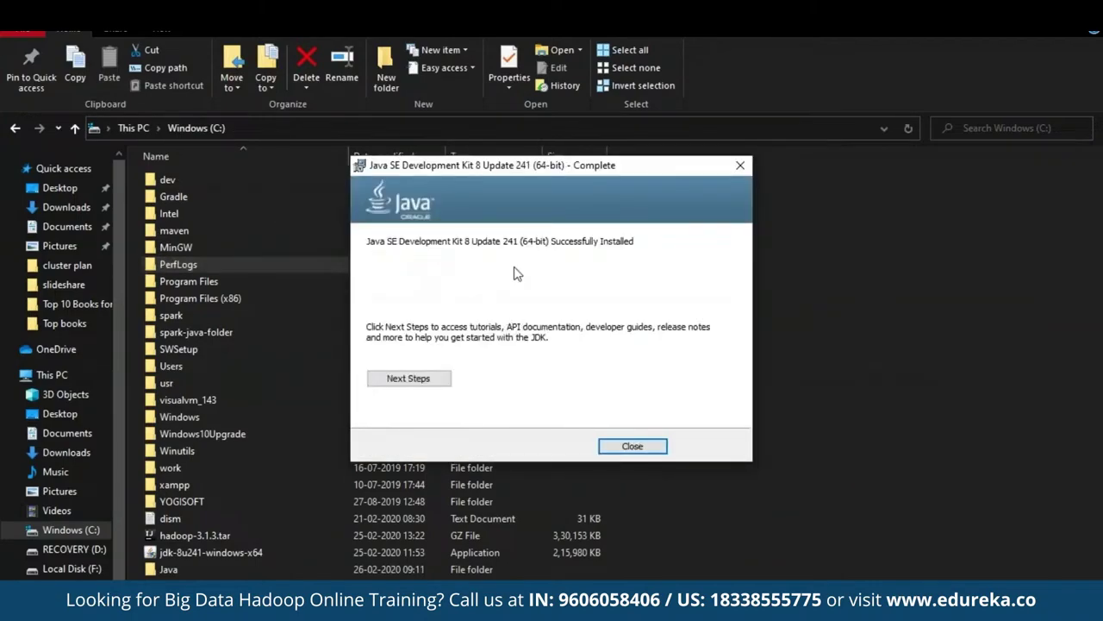
{"action": "left_click", "coordinate": [631, 450]}
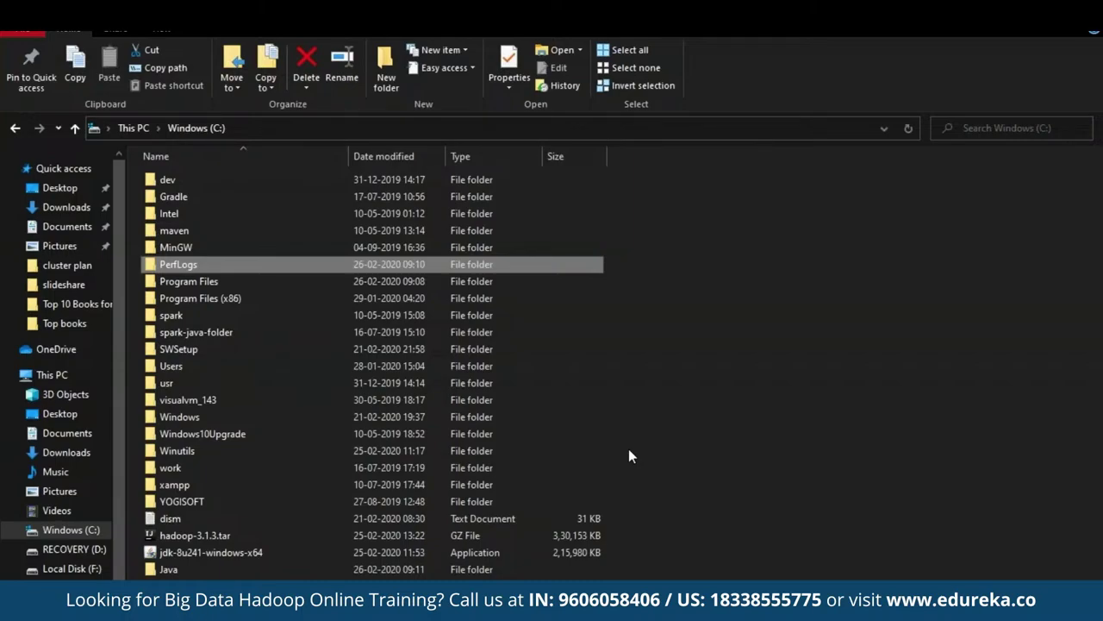
Step: Move the jdk1.8.0_241 folder from C:\Program Files\Java into C:\Java, granting administrator permission
{"action": "double_click", "coordinate": [189, 281]}
{"action": "mouse_move", "coordinate": [174, 366]}
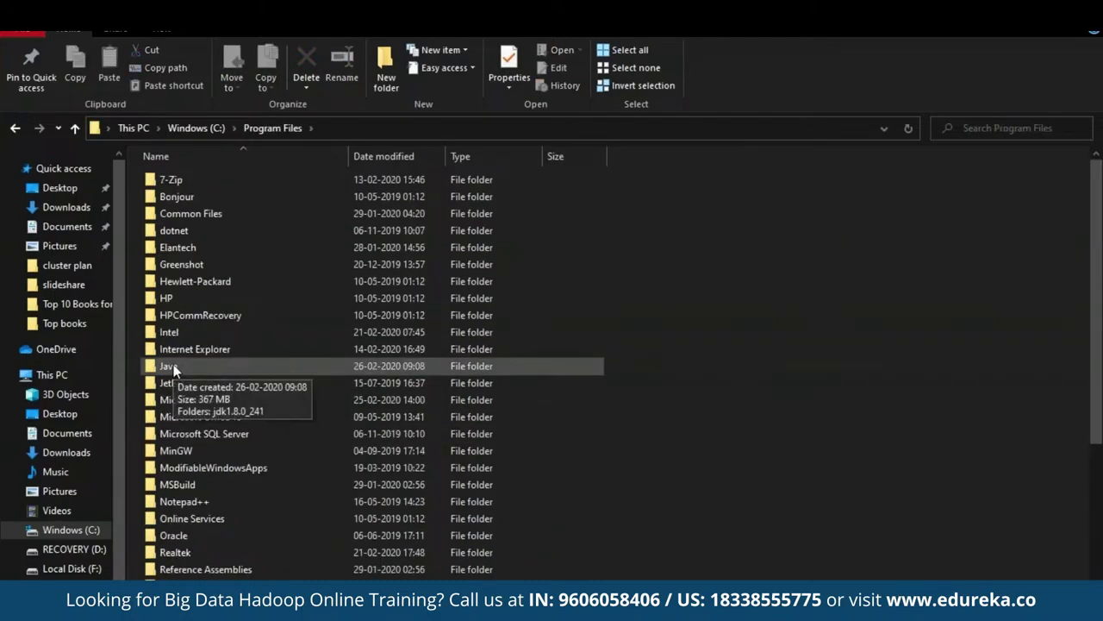
{"action": "double_click", "coordinate": [174, 366]}
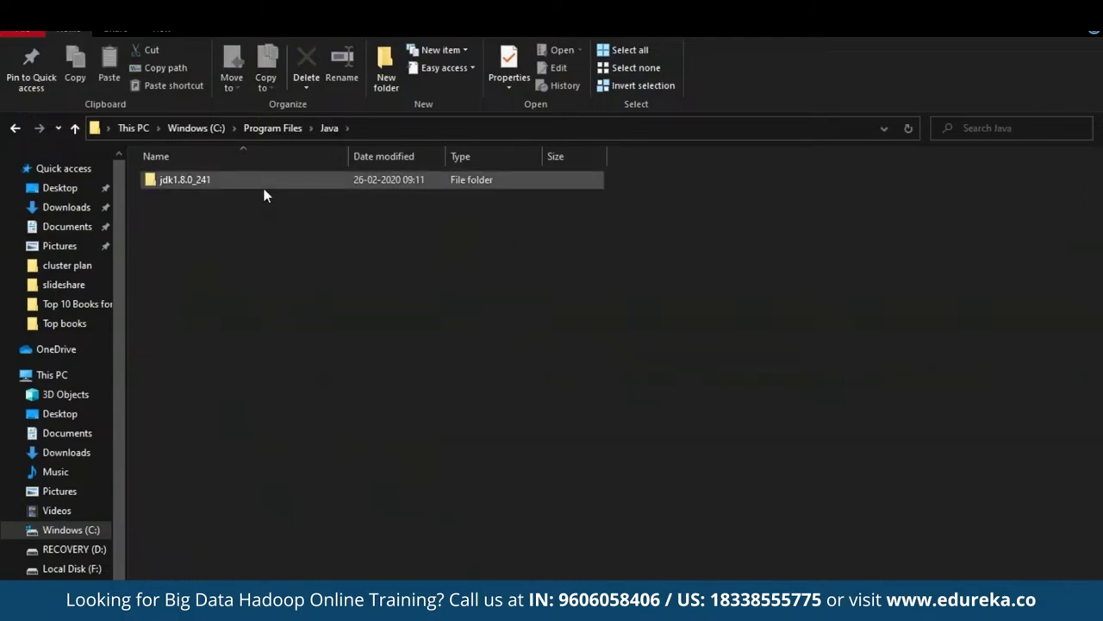
{"action": "double_click", "coordinate": [264, 187]}
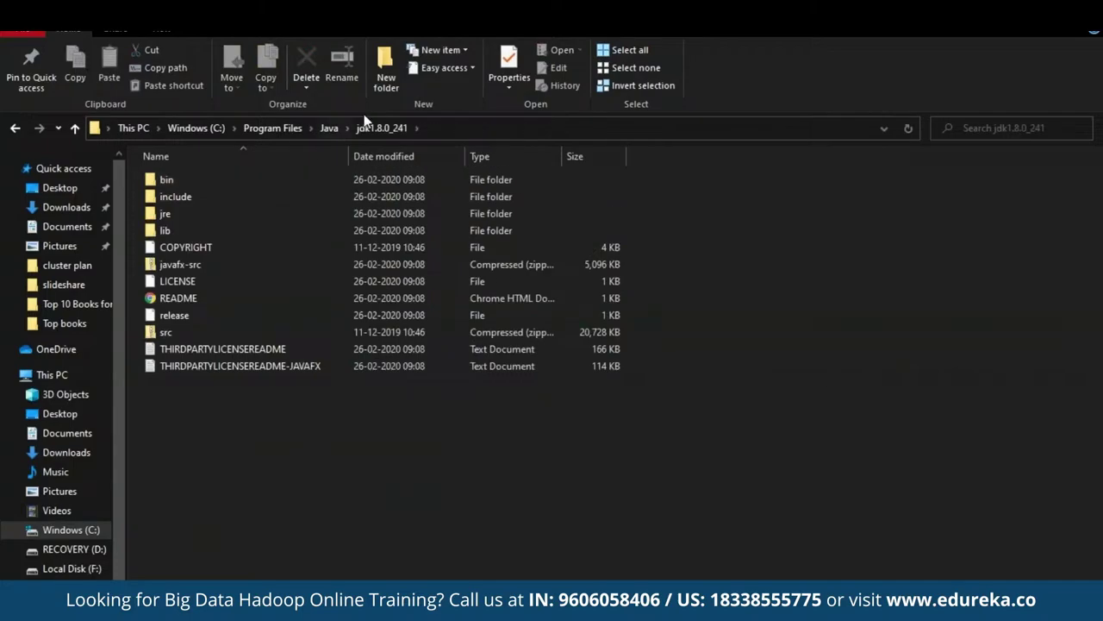
{"action": "left_click", "coordinate": [330, 126]}
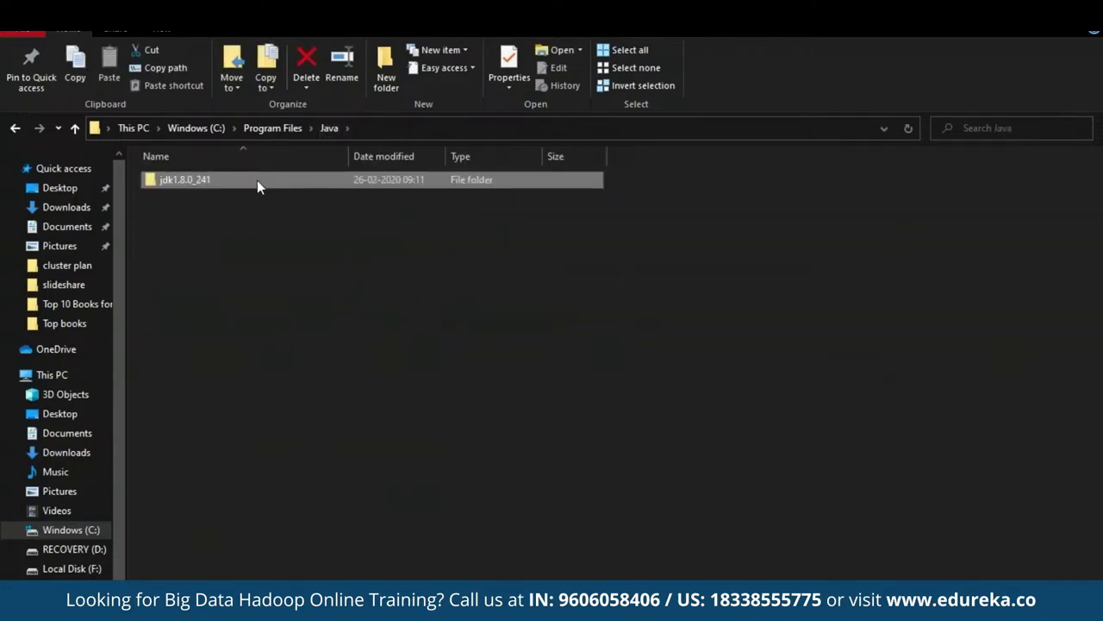
{"action": "left_click", "coordinate": [269, 134]}
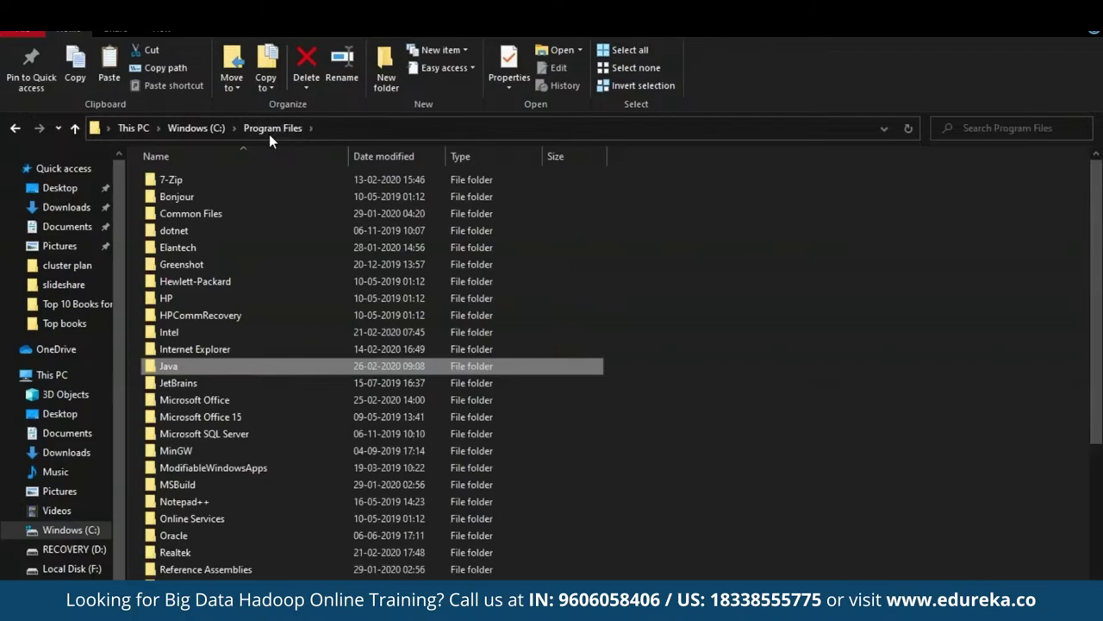
{"action": "left_click", "coordinate": [197, 128]}
{"action": "double_click", "coordinate": [172, 232]}
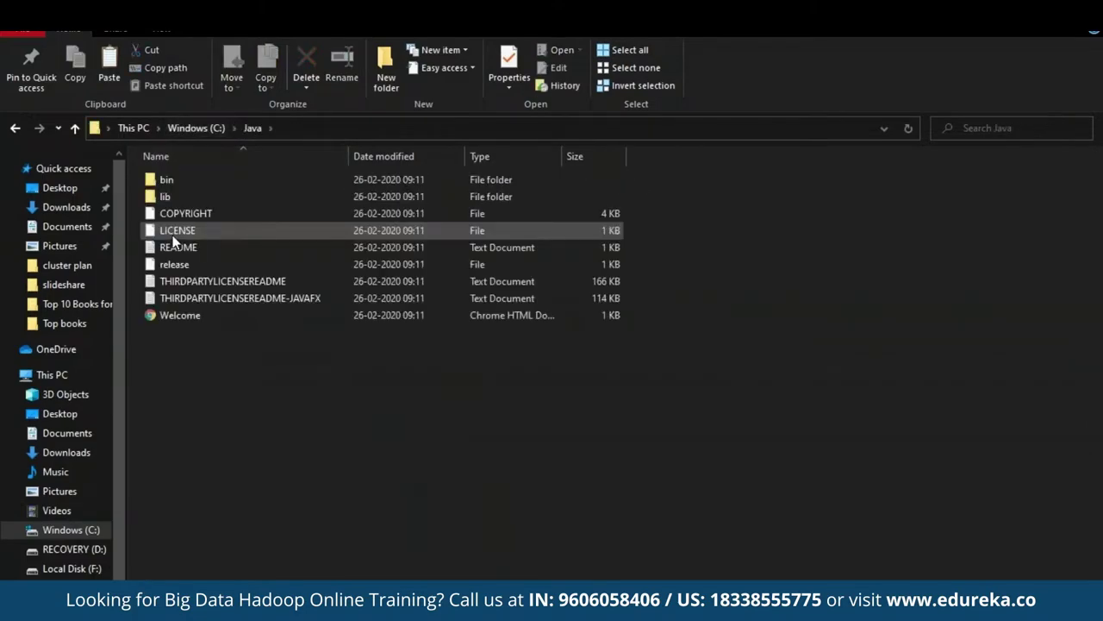
{"action": "key", "text": "ctrl+v"}
{"action": "left_click", "coordinate": [514, 209]}
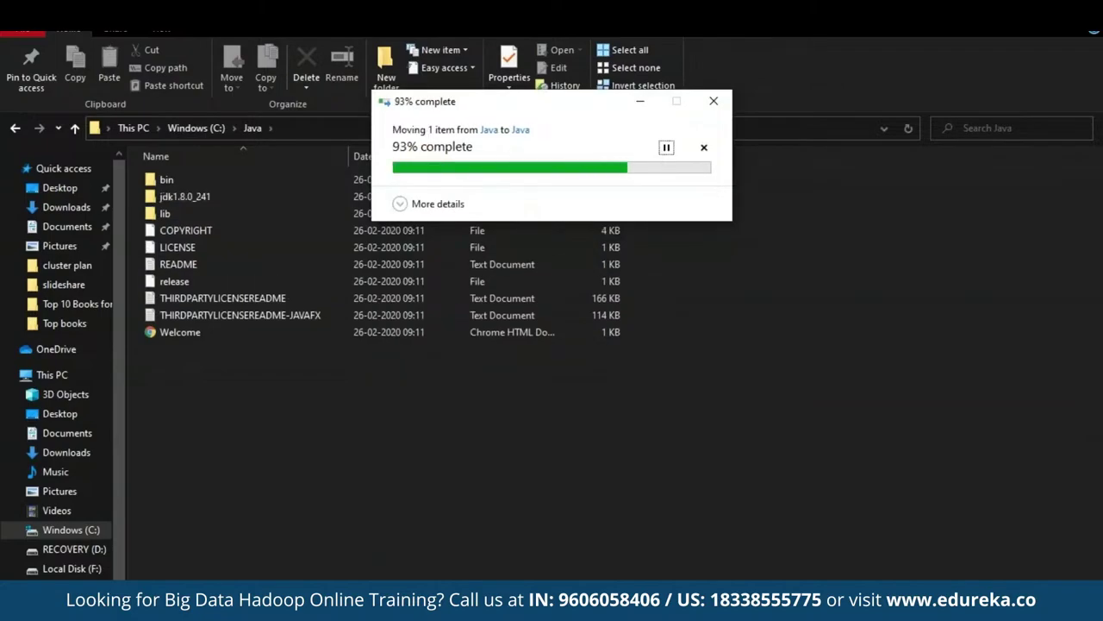
Step: Permanently delete the leftover Java folder from C:\Program Files with administrator permission, then return to the C: drive root
{"action": "left_click", "coordinate": [197, 126]}
{"action": "left_click", "coordinate": [181, 370]}
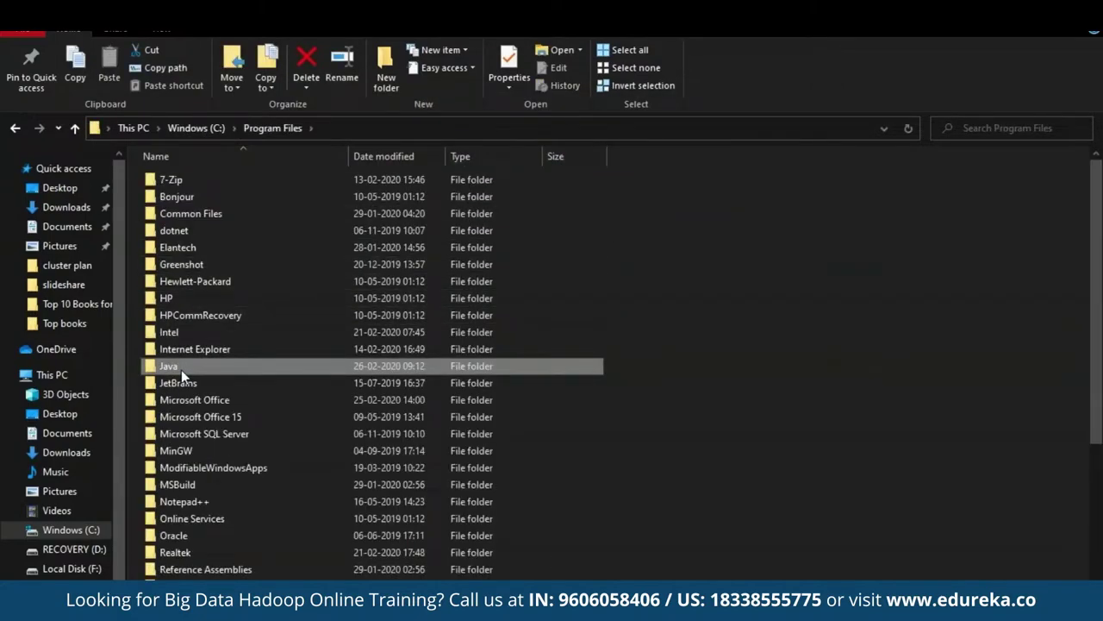
{"action": "key", "text": "shift+Delete"}
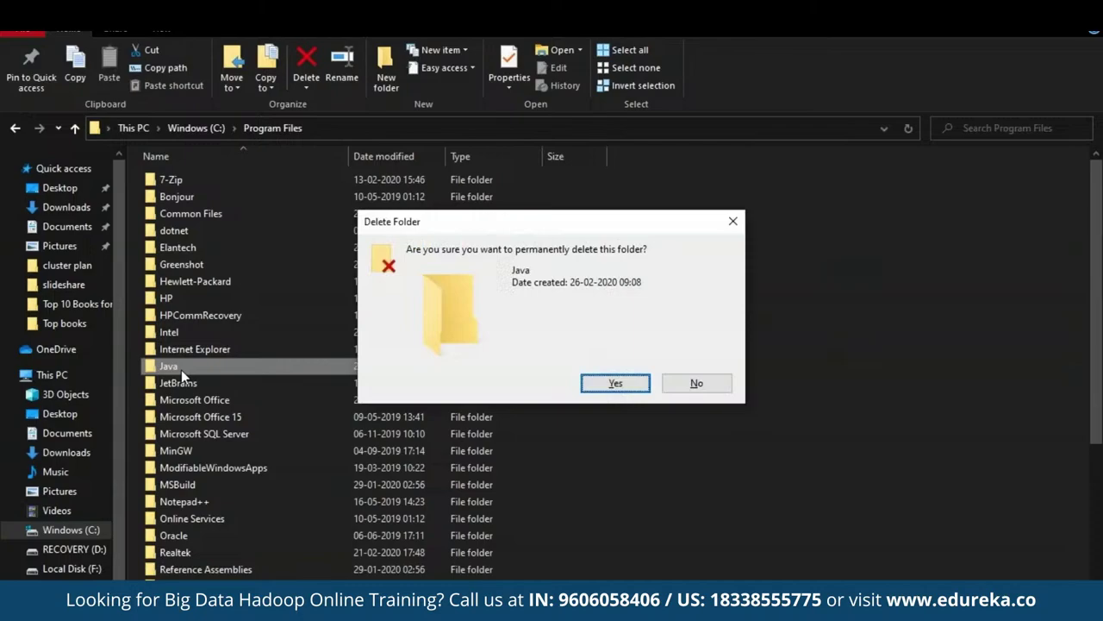
{"action": "left_click", "coordinate": [611, 384]}
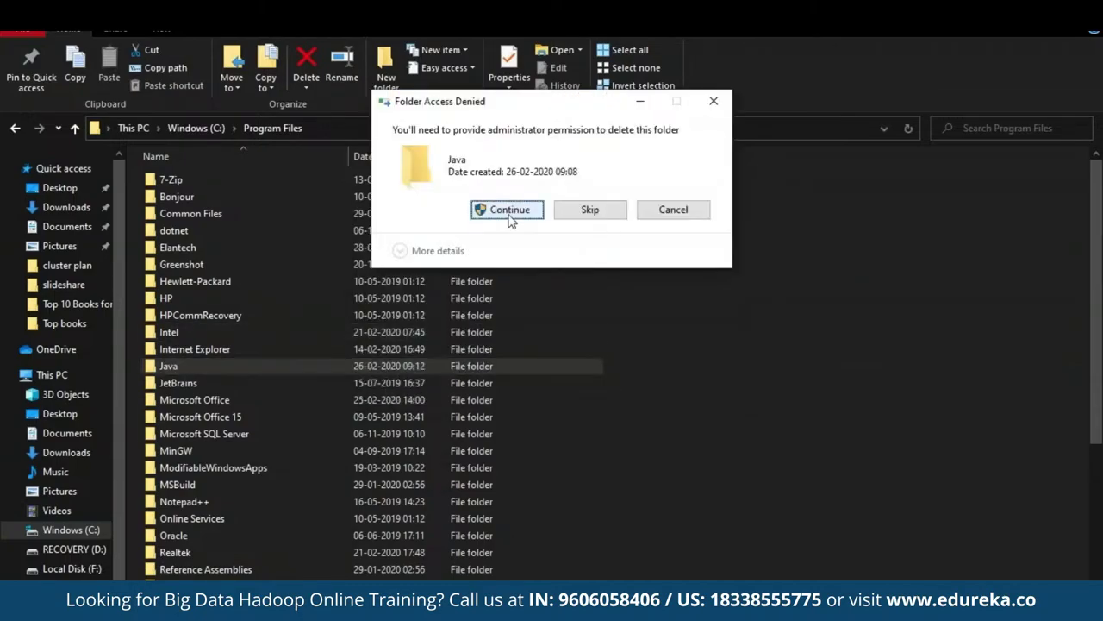
{"action": "left_click", "coordinate": [510, 209]}
{"action": "key", "text": "alt+Up"}
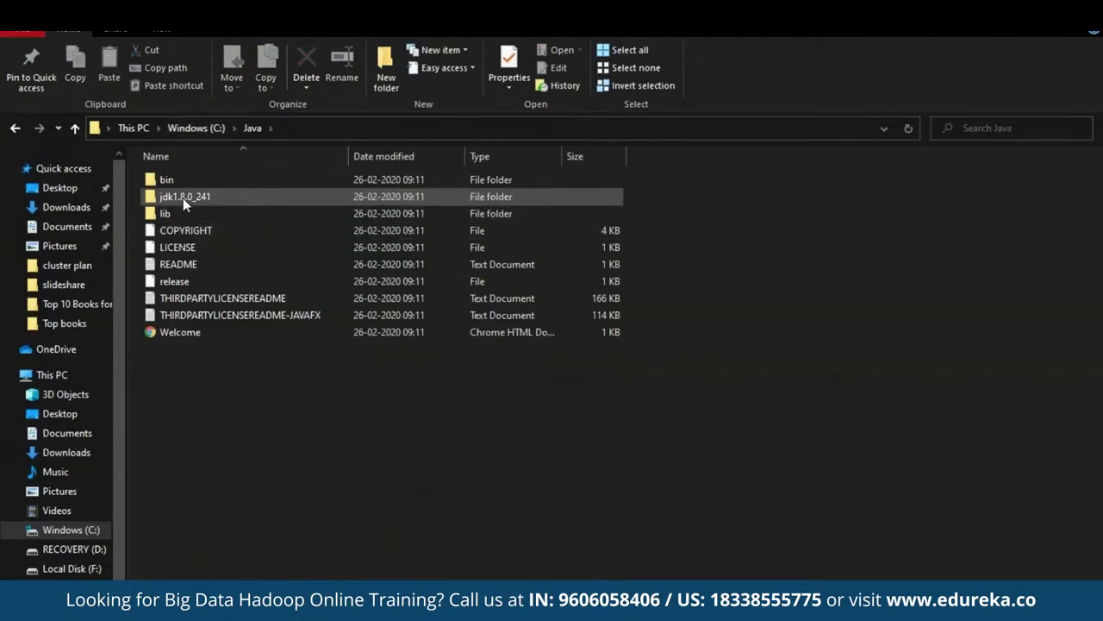
{"action": "left_click", "coordinate": [197, 128]}
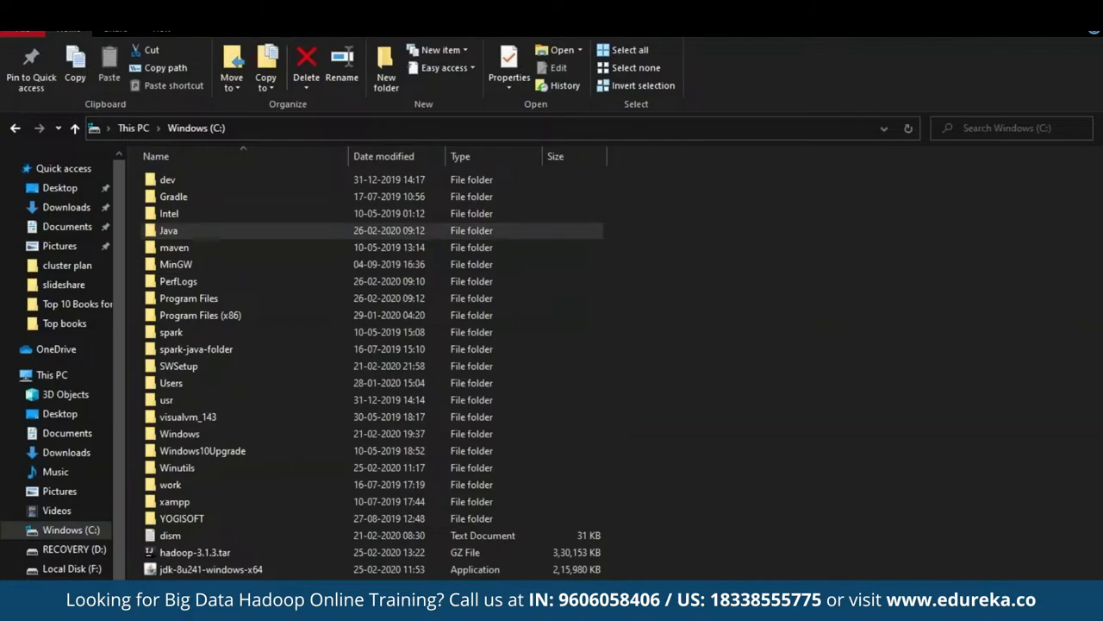
Step: Search the Windows system settings for "envi" and open the Environment Variables dialog from the system environment variables result
{"action": "left_click", "coordinate": [17, 603]}
{"action": "left_click", "coordinate": [19, 542]}
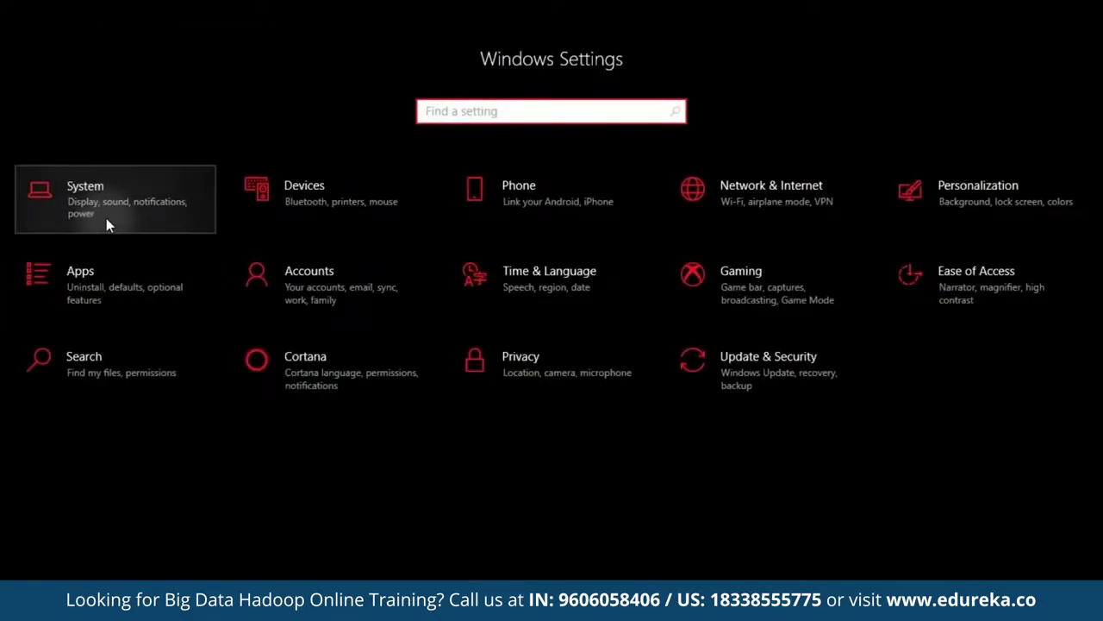
{"action": "left_click", "coordinate": [106, 218]}
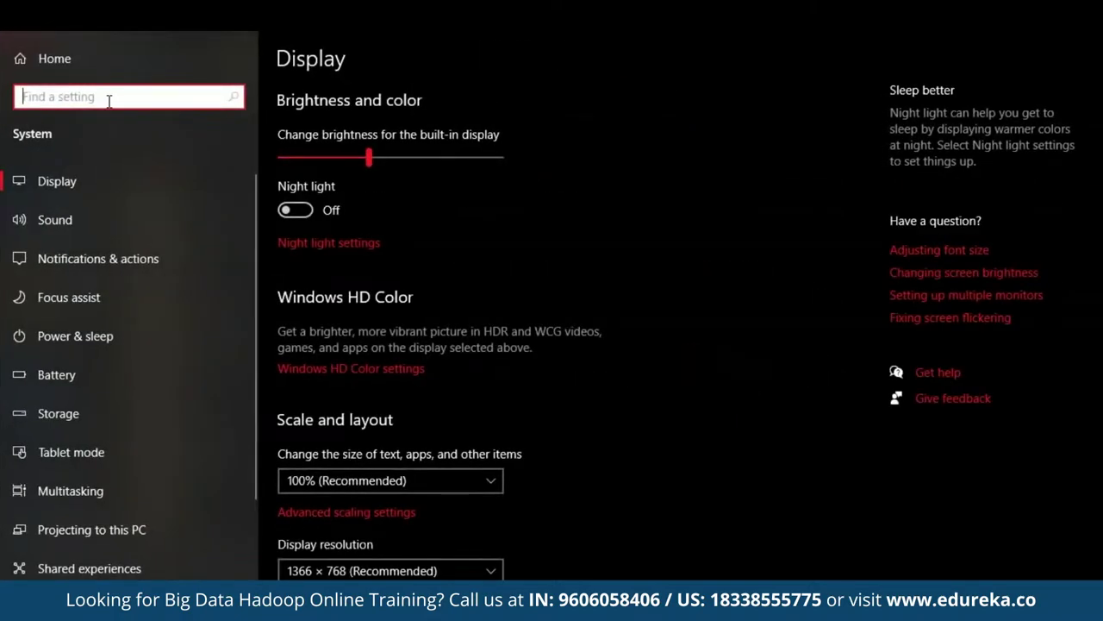
{"action": "type", "text": "envi"}
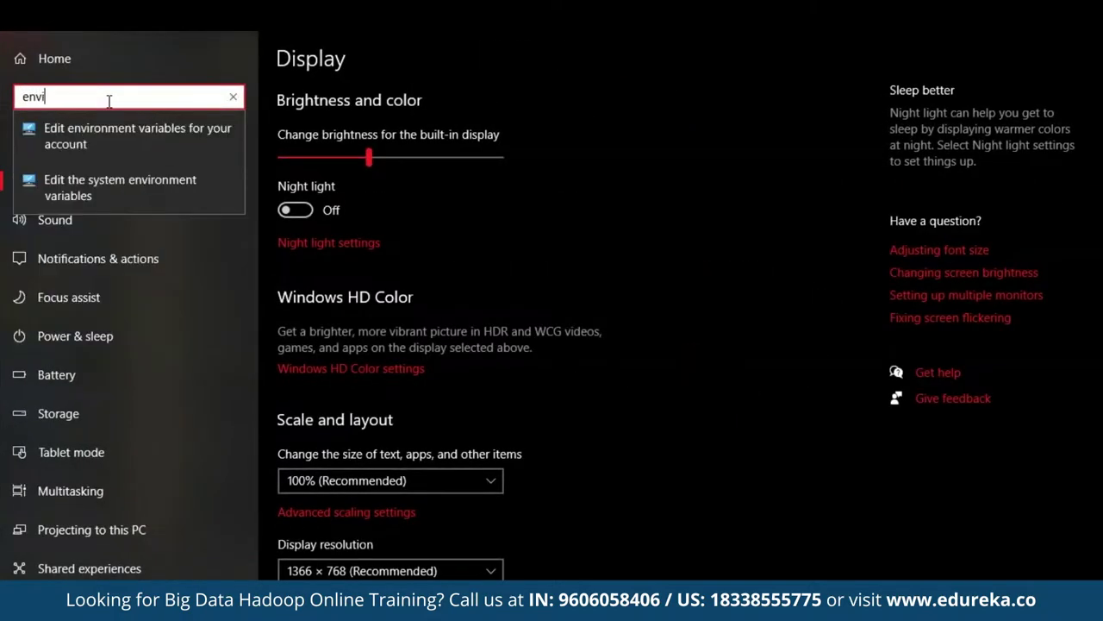
{"action": "left_click", "coordinate": [95, 206]}
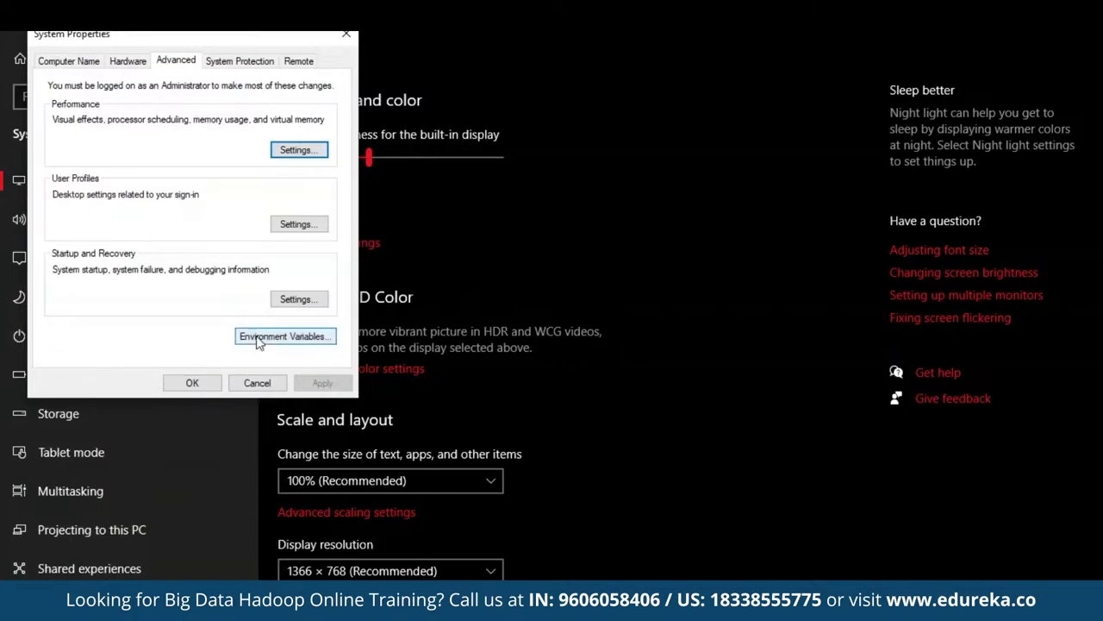
{"action": "left_click", "coordinate": [257, 341]}
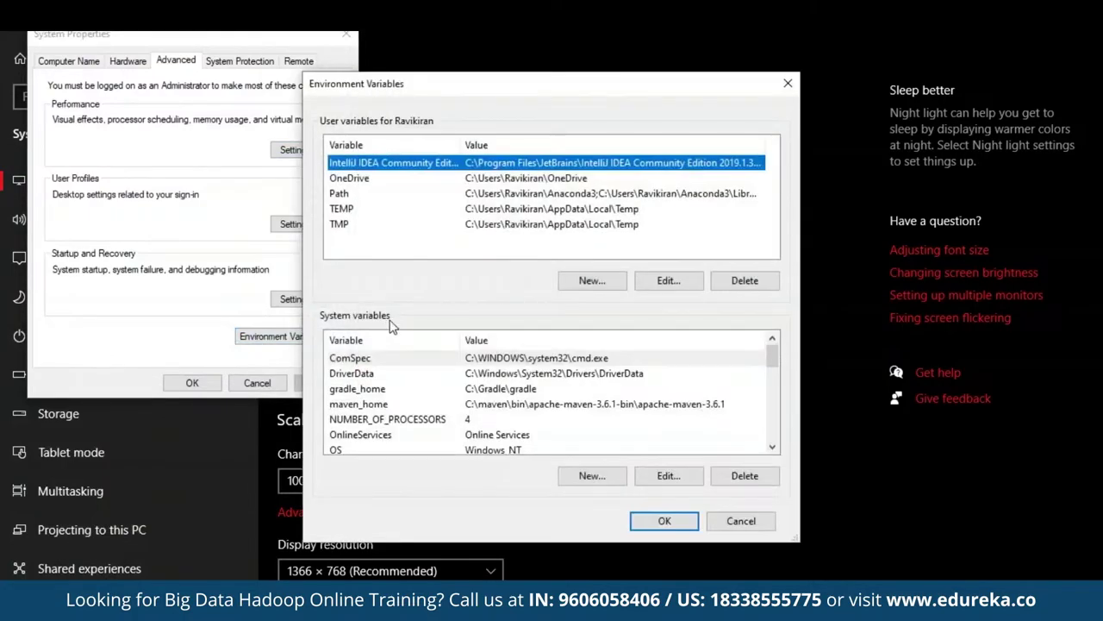
Step: Create a user environment variable JAVA_HOME with the value C:\Java\jdk1.8.0_241\bin
{"action": "left_click", "coordinate": [588, 282]}
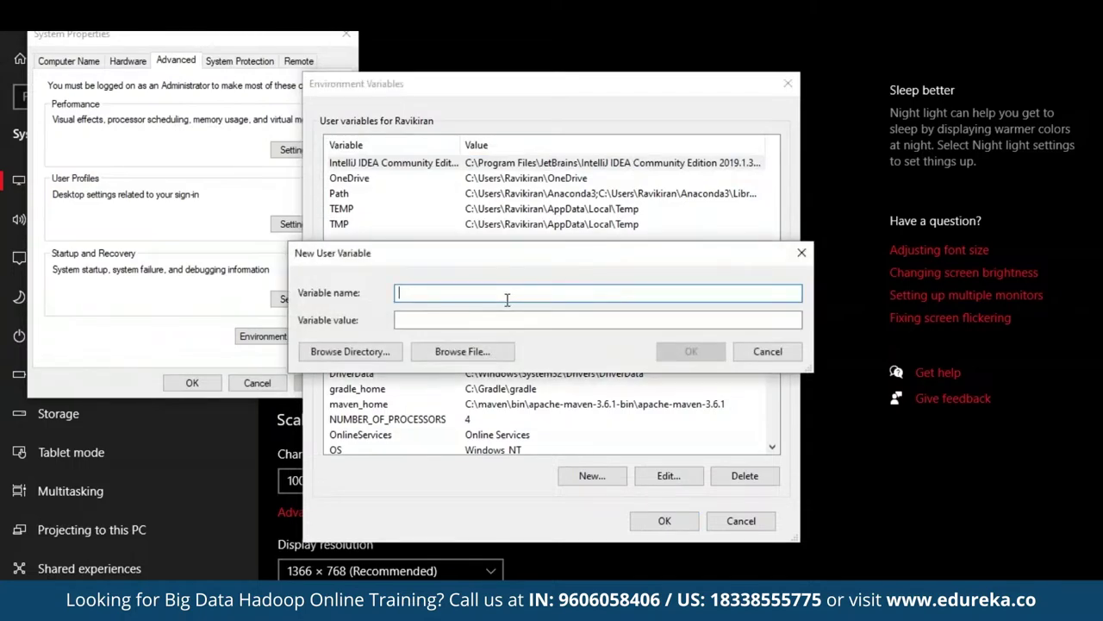
{"action": "type", "text": "JAVA_HOME"}
{"action": "left_click", "coordinate": [495, 324]}
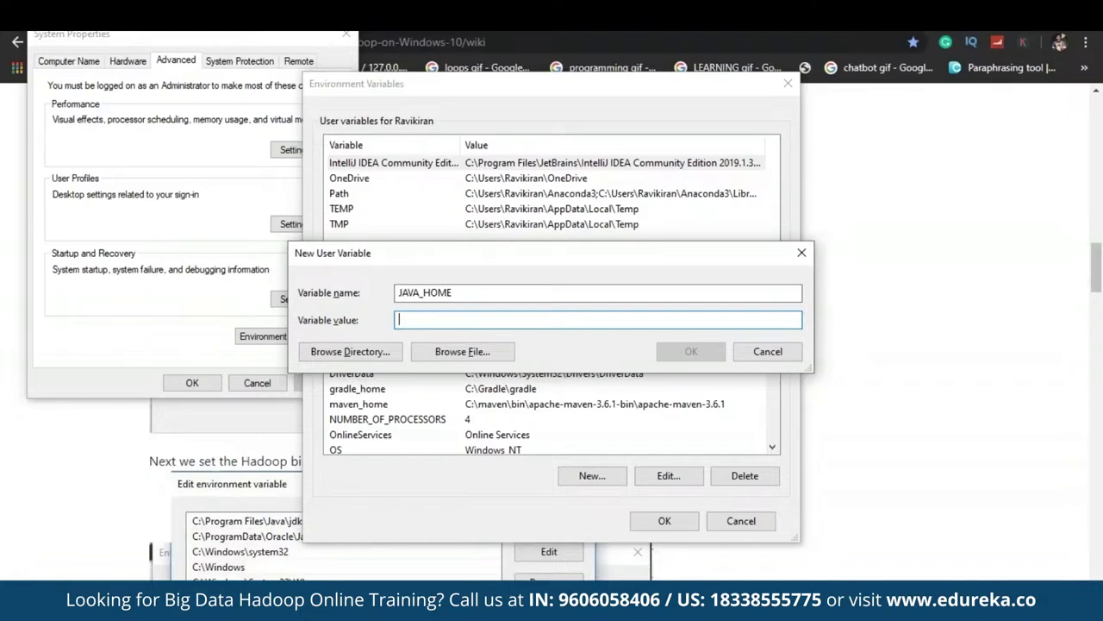
{"action": "type", "text": "C:\\Java\\jdk1.8.0_241\\bin"}
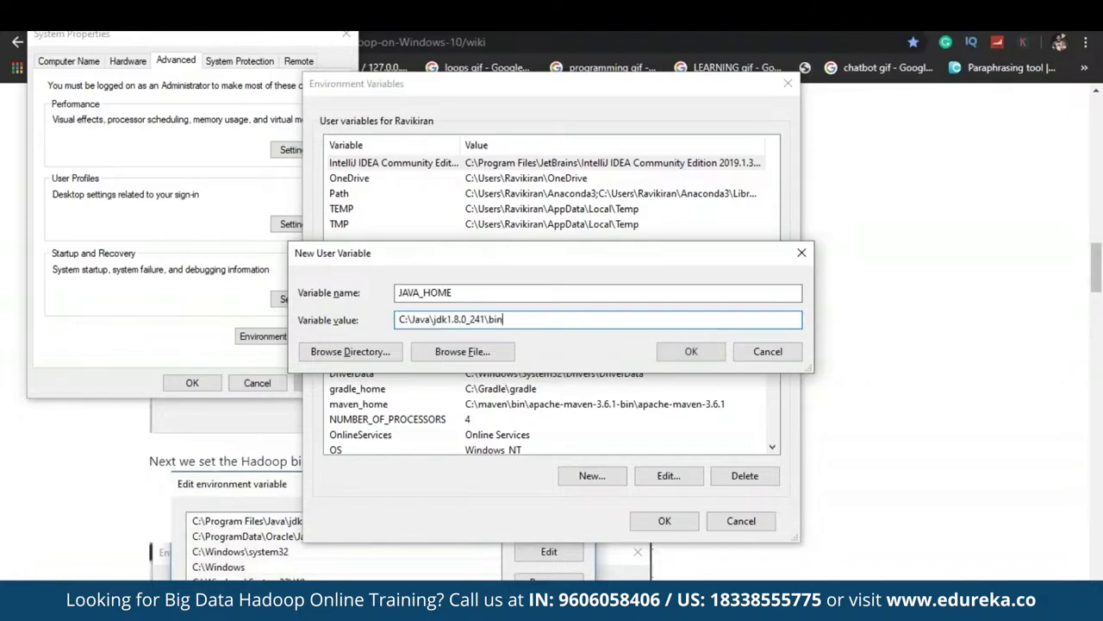
{"action": "double_click", "coordinate": [417, 319]}
{"action": "key", "text": "Right"}
{"action": "key", "text": "shift+End"}
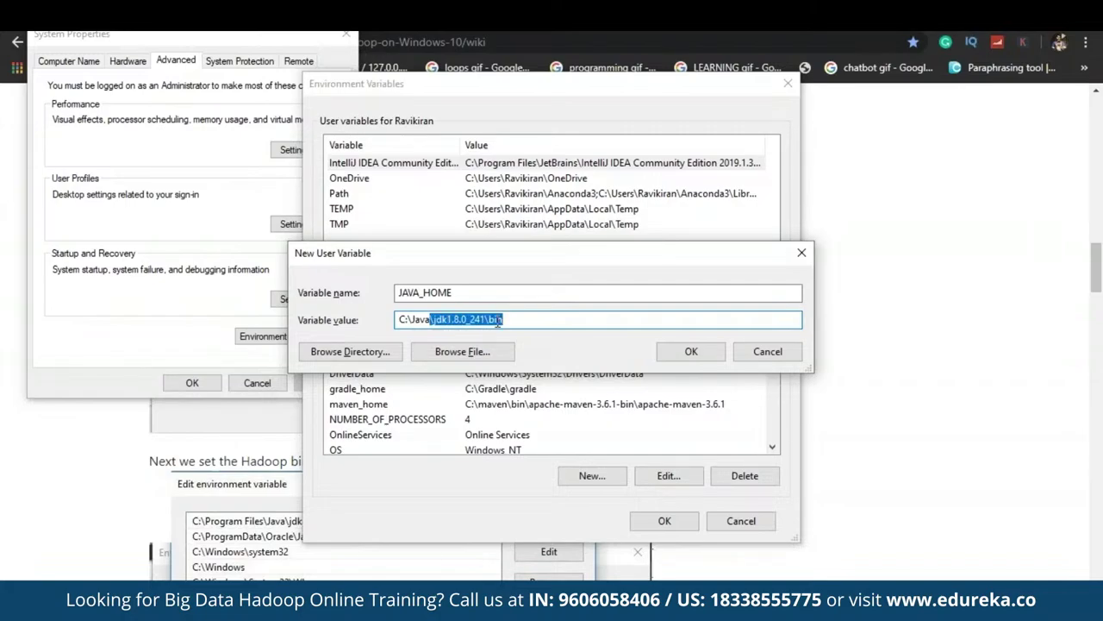
{"action": "left_click", "coordinate": [506, 320]}
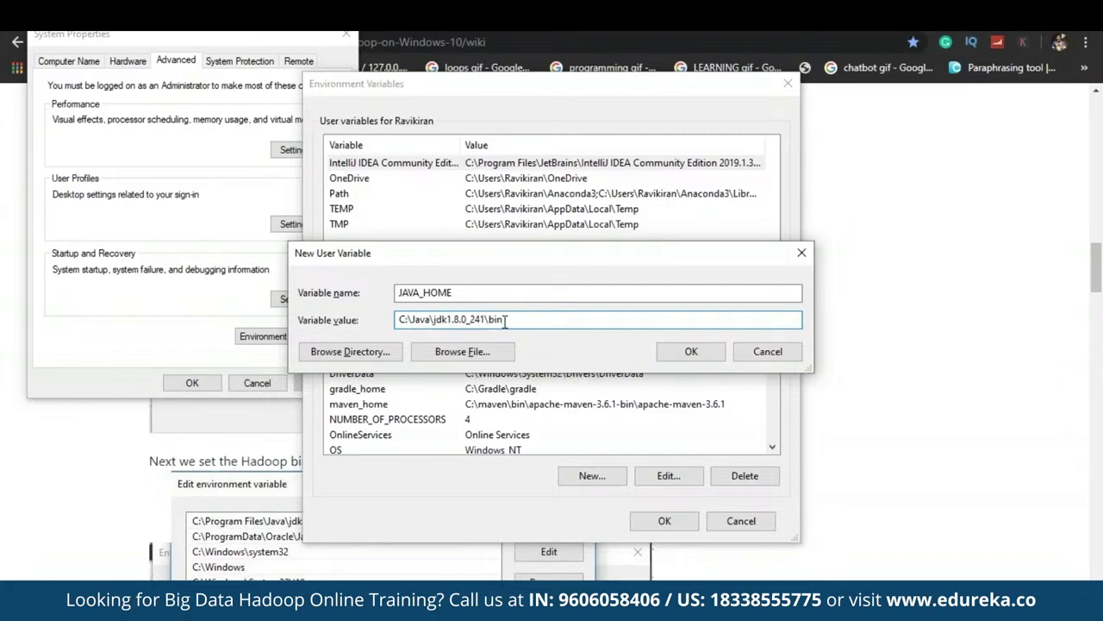
{"action": "key", "text": "ctrl+shift+Left"}
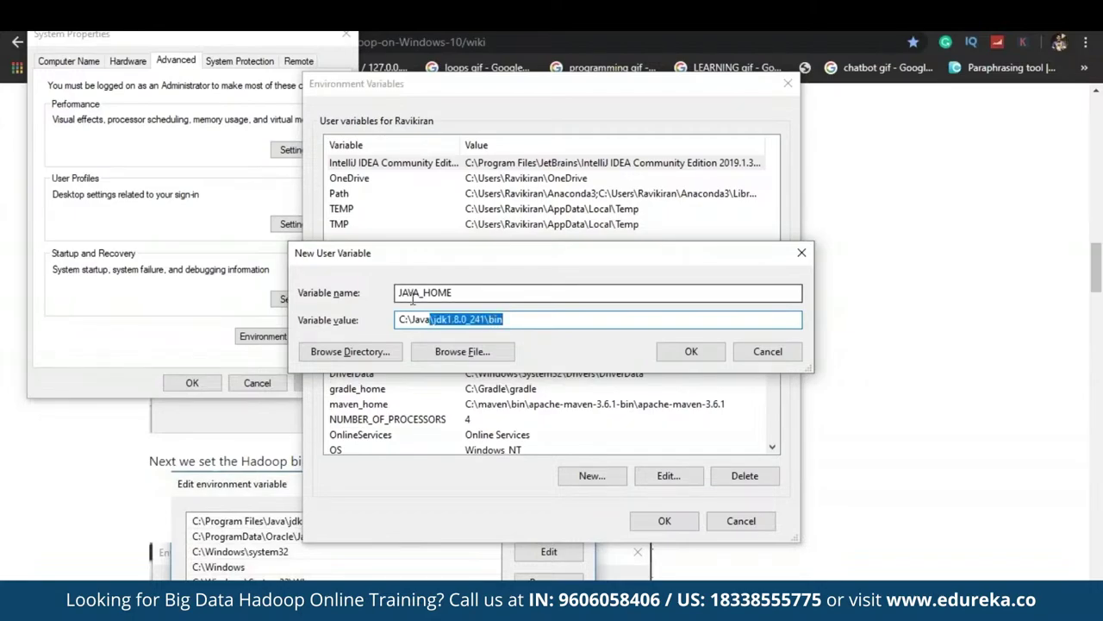
{"action": "left_click", "coordinate": [681, 357]}
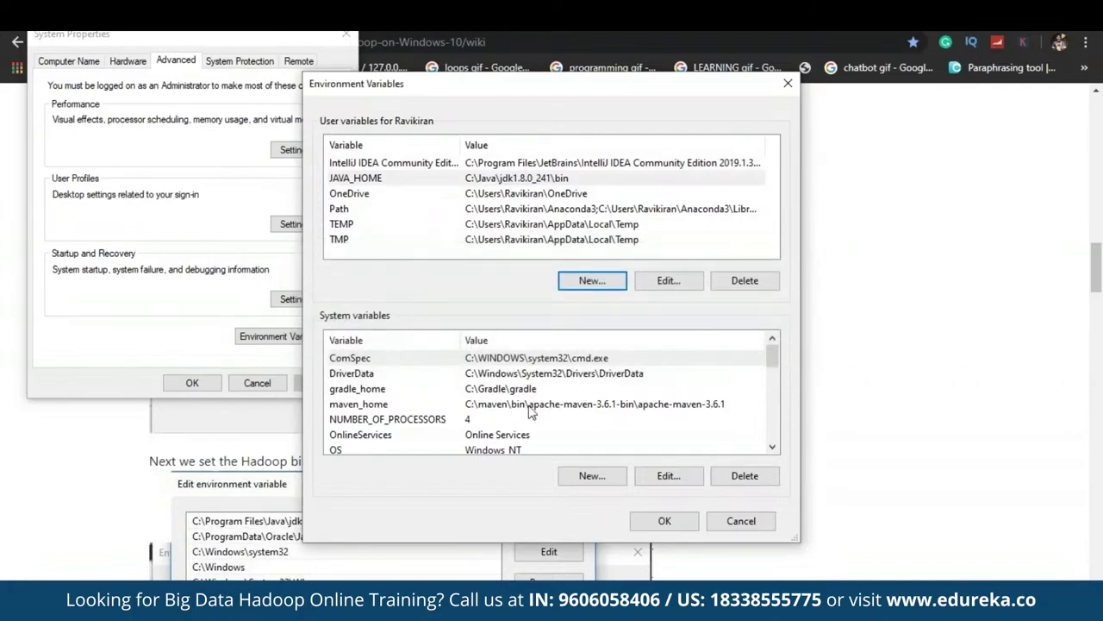
Step: Add the entry C:\Java\jdk1.8.0_241\bin to the system Path variable and save the environment variable changes
{"action": "scroll", "coordinate": [515, 417], "scroll_direction": "down", "scroll_amount": 2}
{"action": "scroll", "coordinate": [515, 418], "scroll_direction": "up", "scroll_amount": 2}
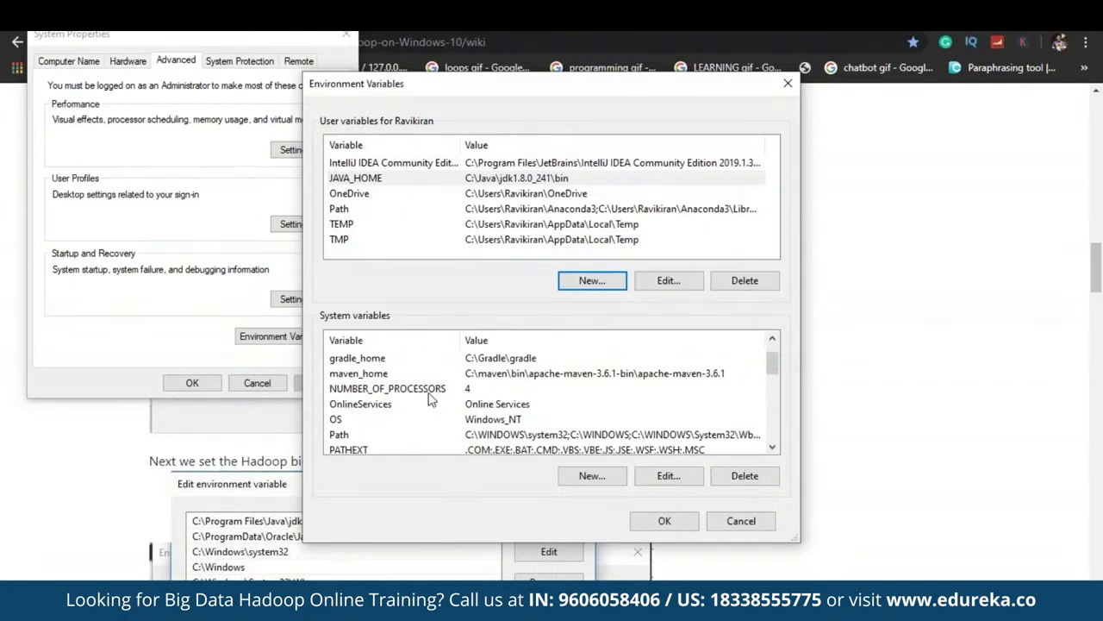
{"action": "left_click", "coordinate": [470, 438]}
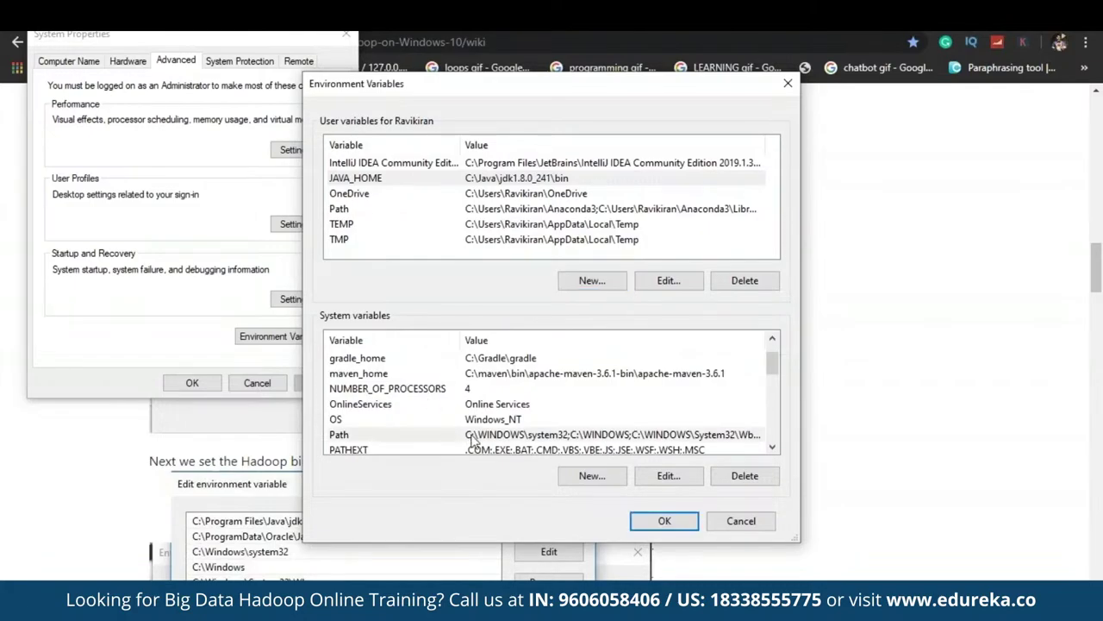
{"action": "left_click", "coordinate": [660, 479]}
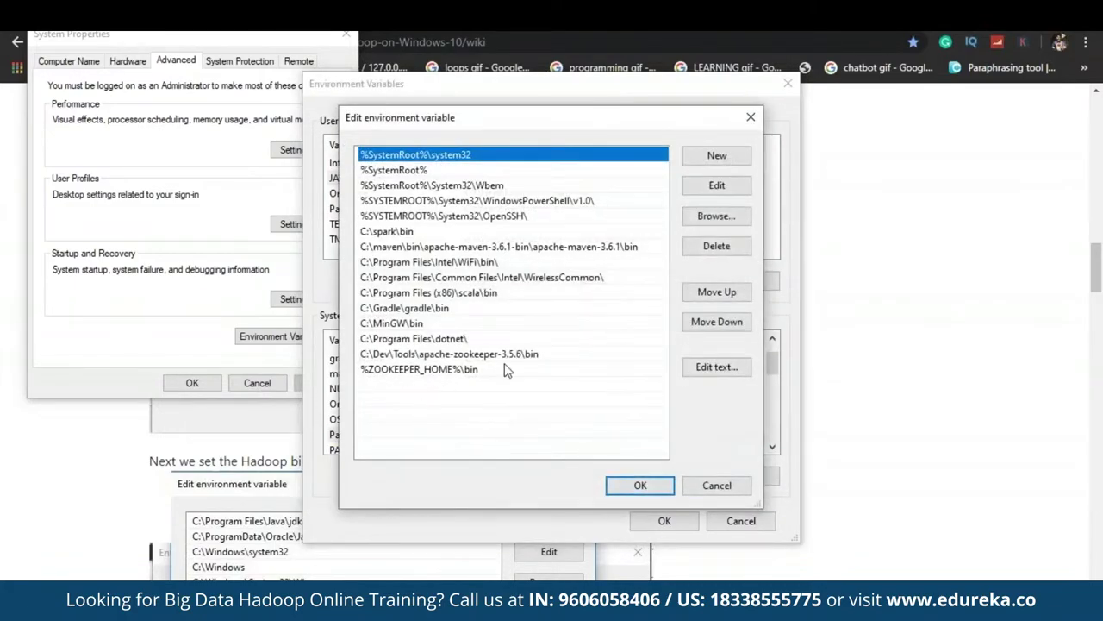
{"action": "left_click", "coordinate": [728, 156]}
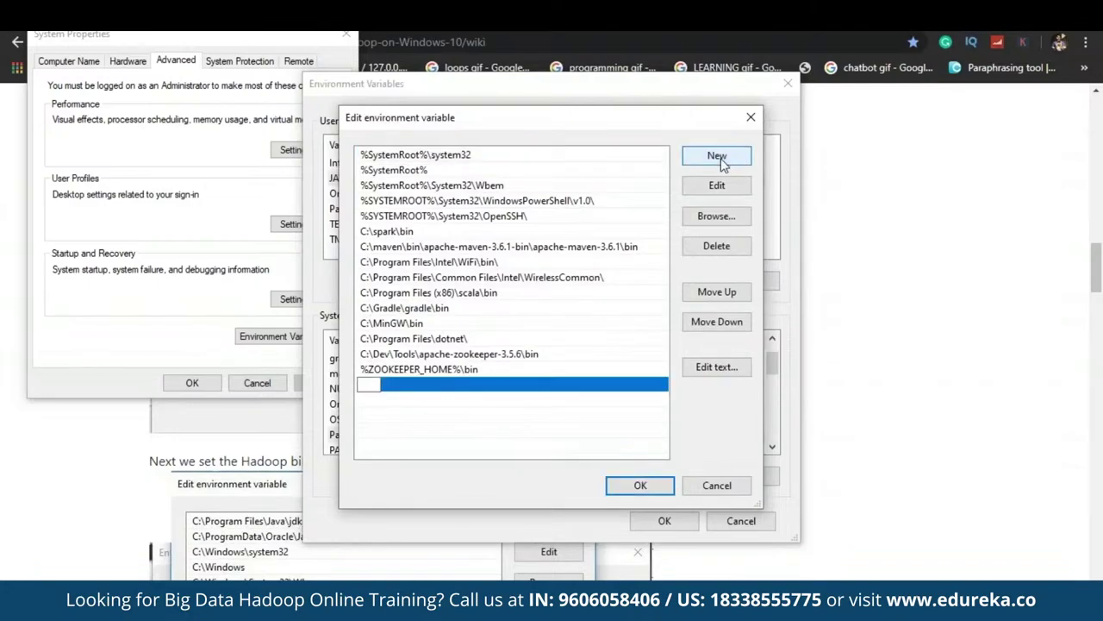
{"action": "type", "text": "C:\\Java\\jdk1.8.0_241\\bin"}
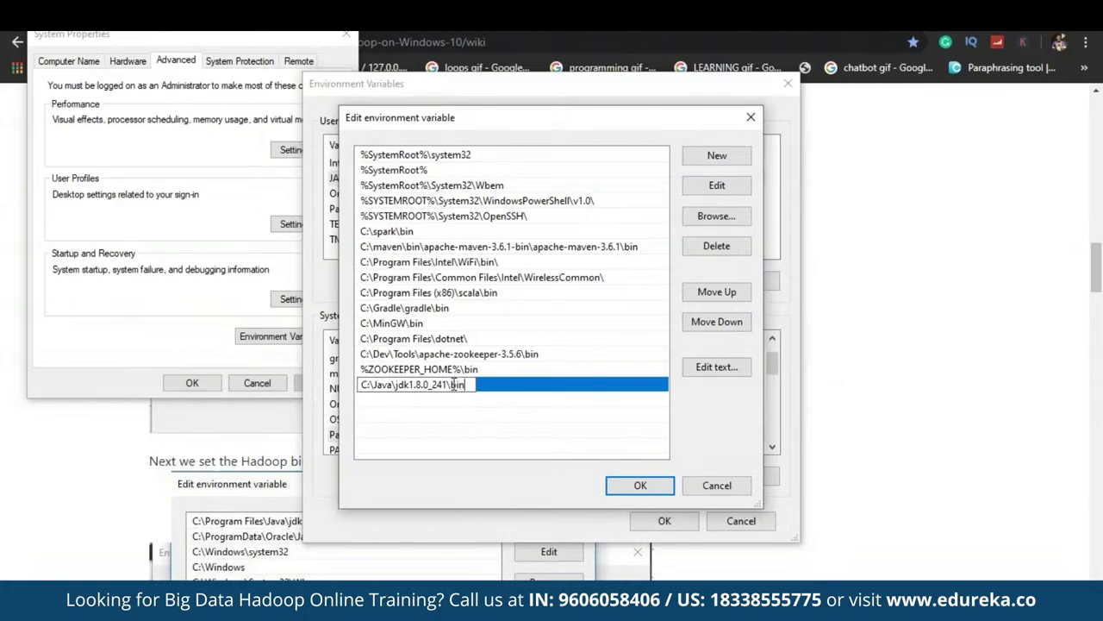
{"action": "left_click", "coordinate": [642, 486]}
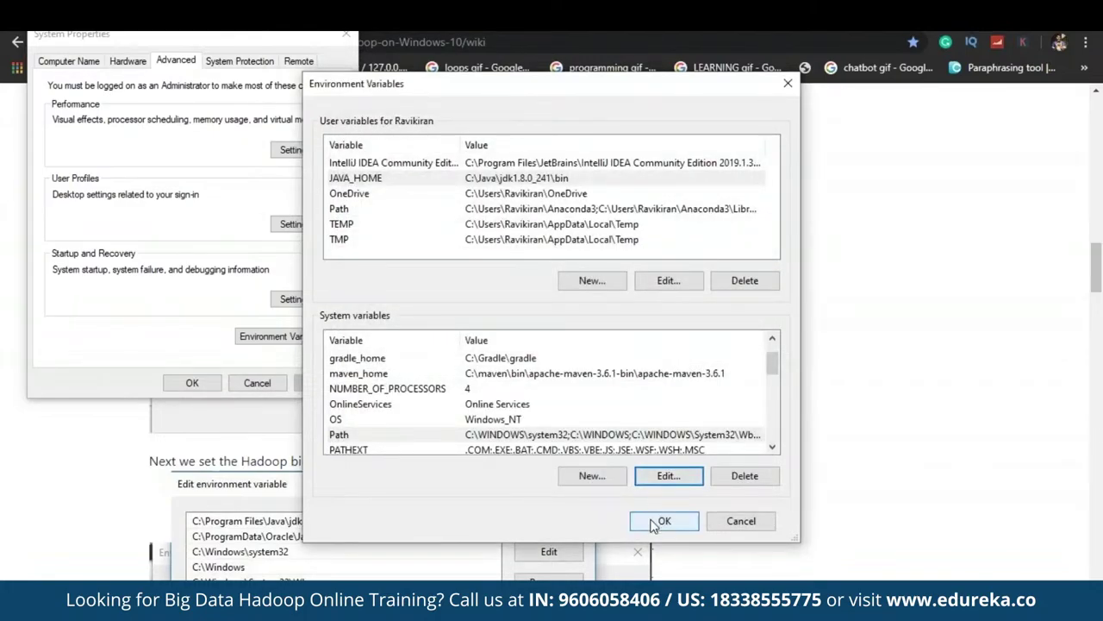
{"action": "left_click", "coordinate": [660, 522]}
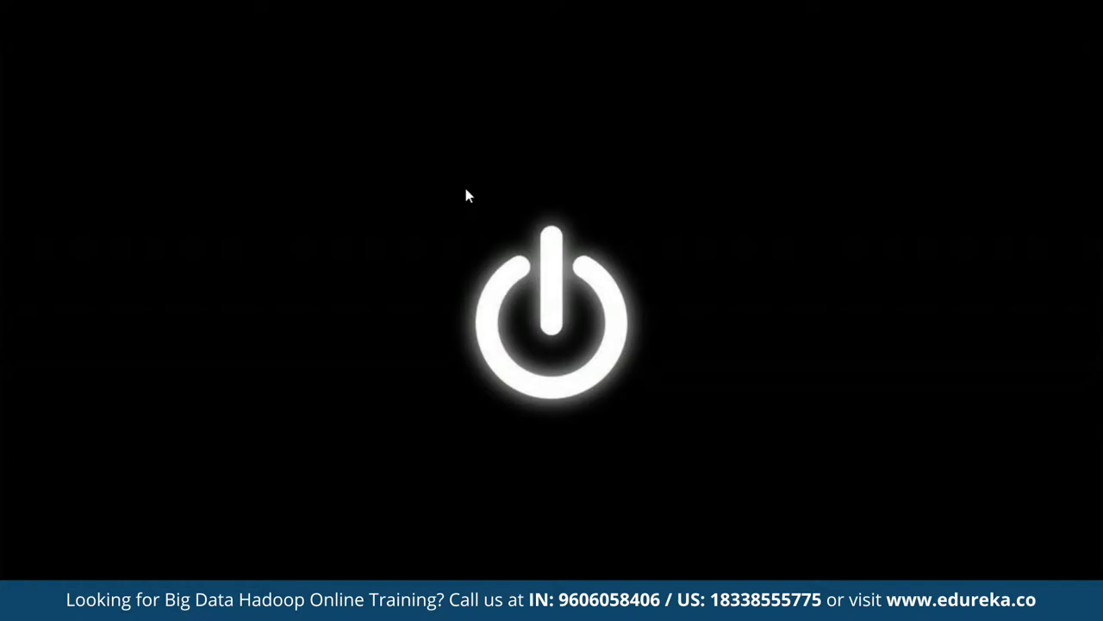
Step: Check the Java installation in a Command Prompt by running javac and java -version, then close the prompt
{"action": "key", "text": "super+r"}
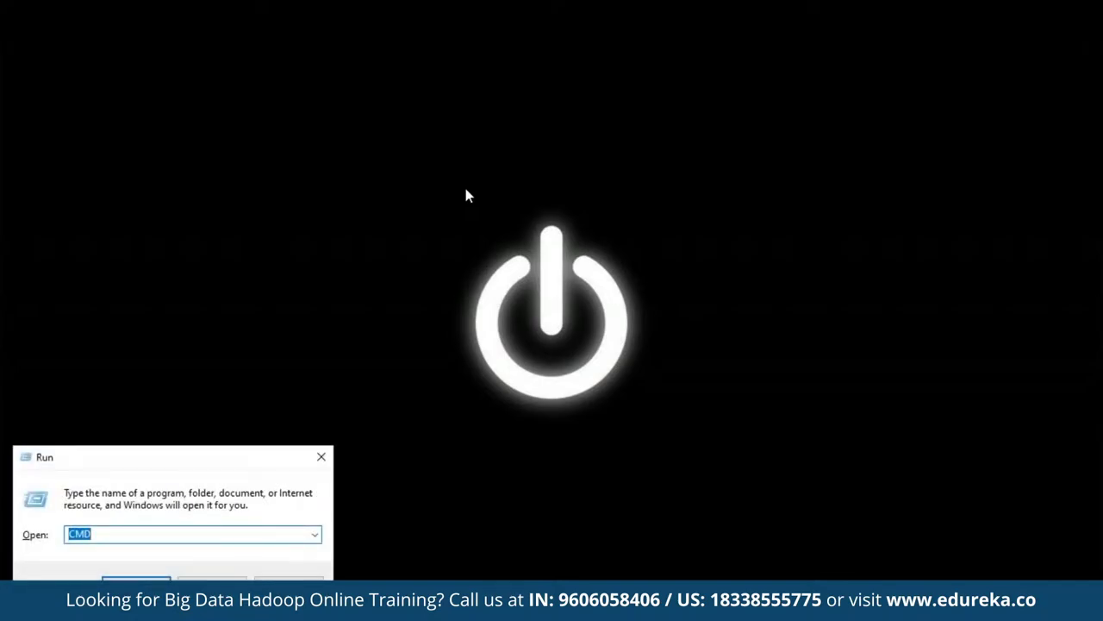
{"action": "key", "text": "Return"}
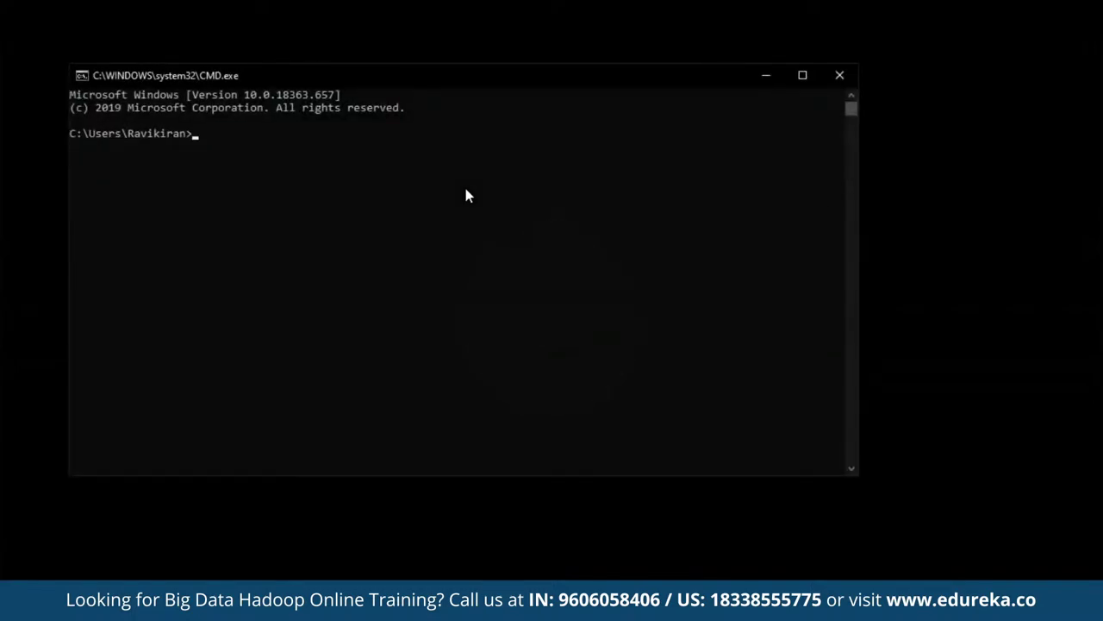
{"action": "type", "text": "javac"}
{"action": "key", "text": "Return"}
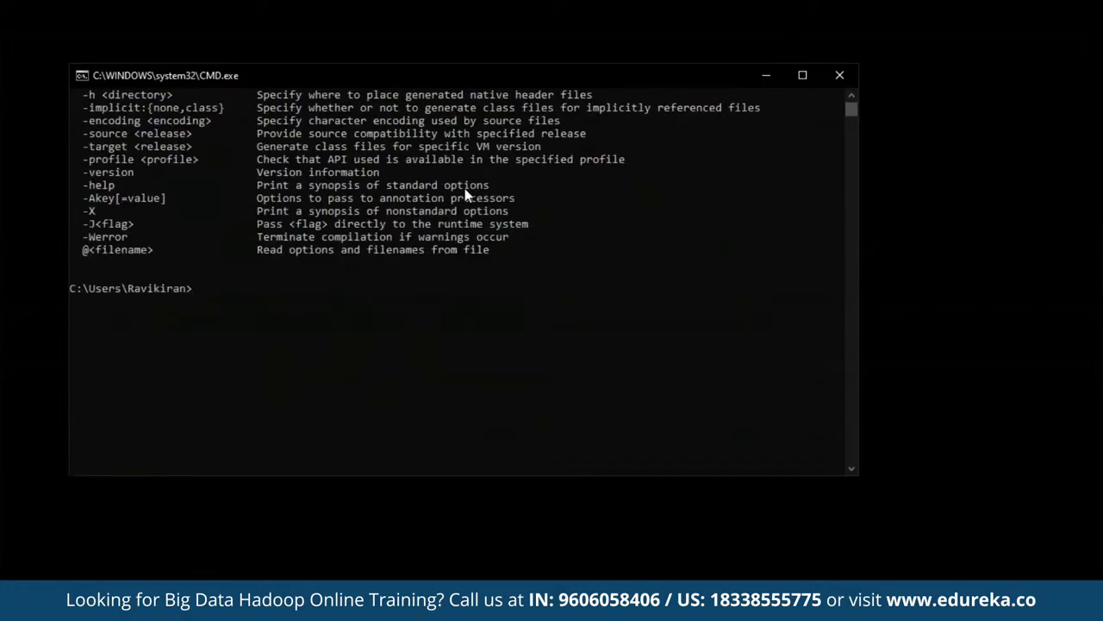
{"action": "type", "text": "java -version"}
{"action": "key", "text": "Return"}
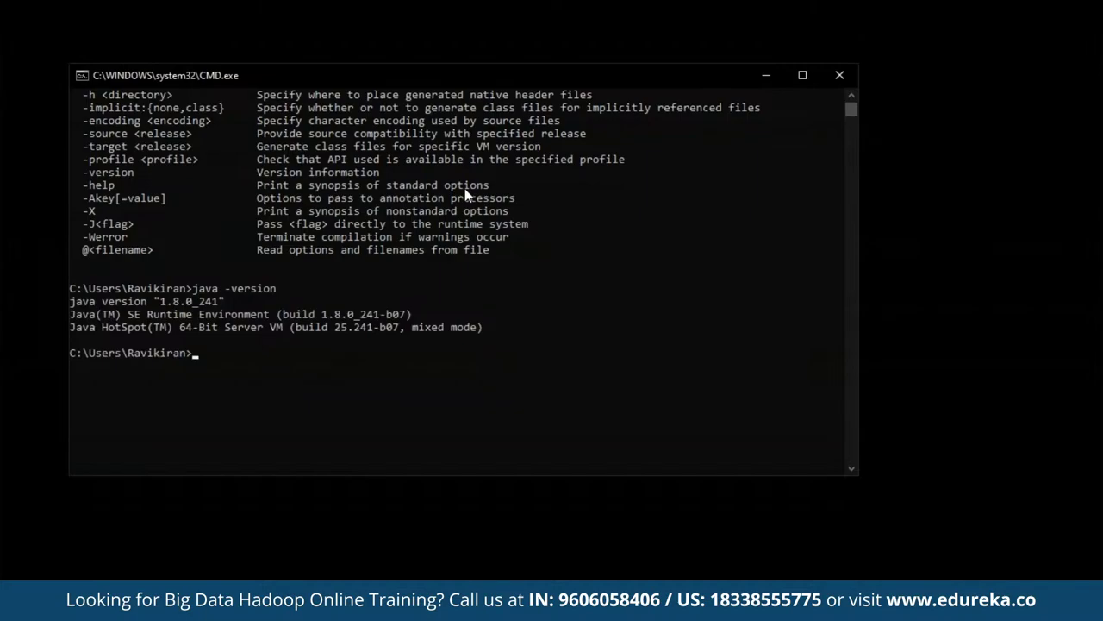
{"action": "left_click", "coordinate": [841, 77]}
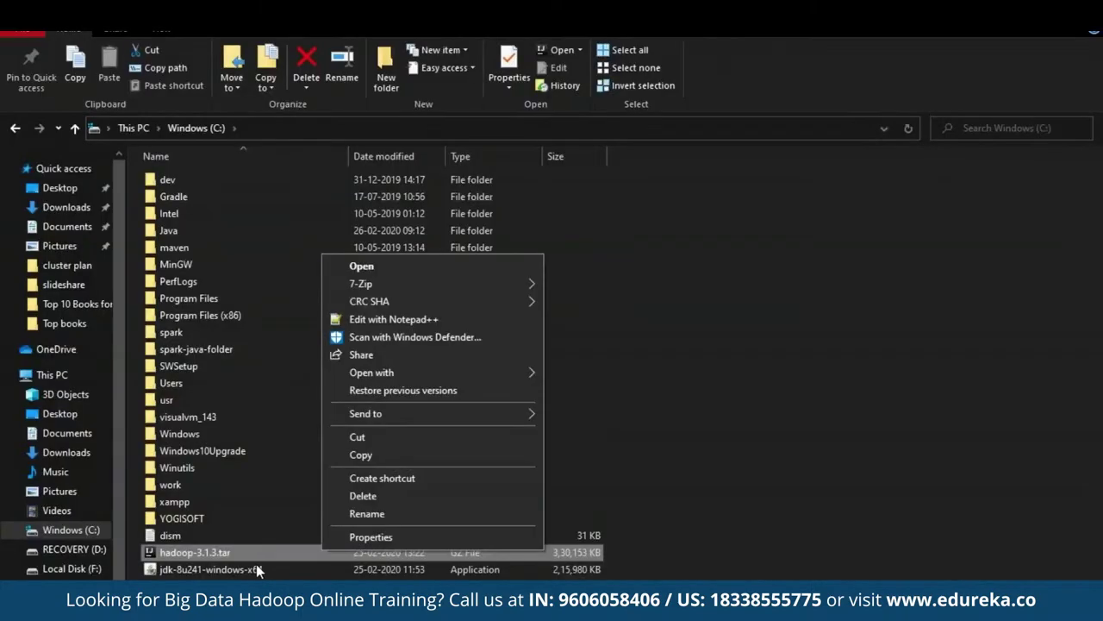
Step: Extract the hadoop-3.1.3.tar archive in the C: drive root with 7-Zip and dismiss the extraction window
{"action": "left_click", "coordinate": [256, 565]}
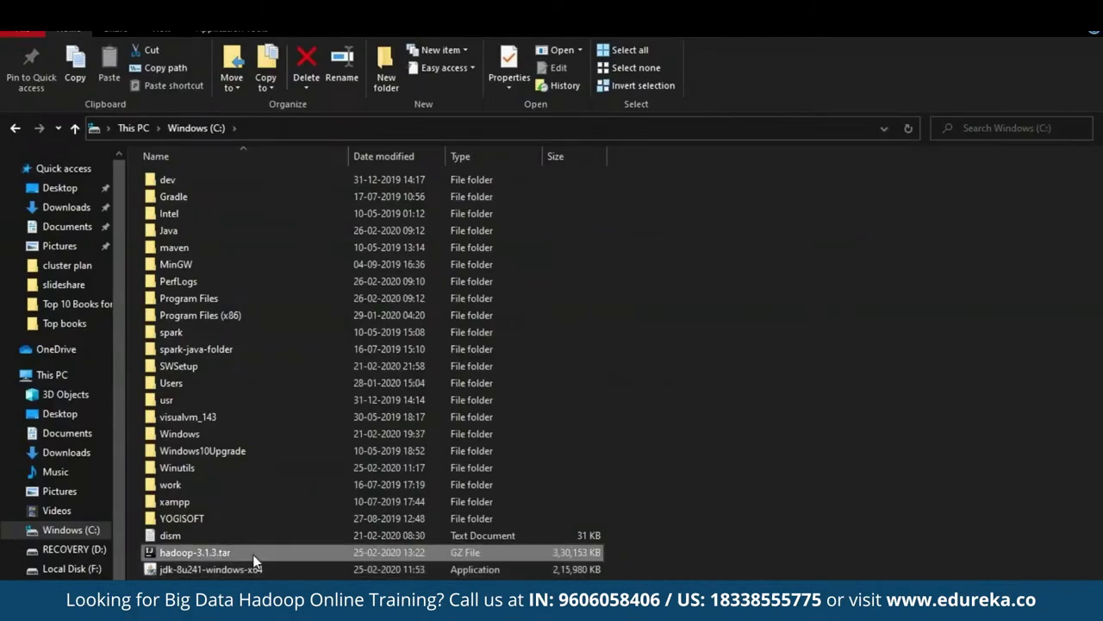
{"action": "right_click", "coordinate": [253, 555]}
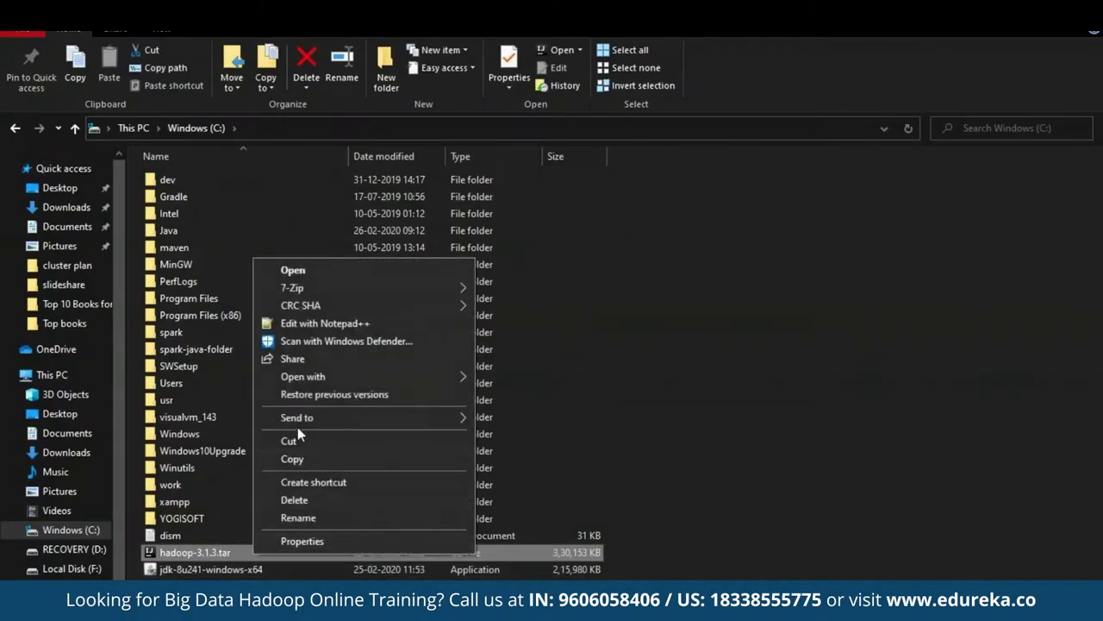
{"action": "mouse_move", "coordinate": [349, 291]}
{"action": "left_click", "coordinate": [561, 362]}
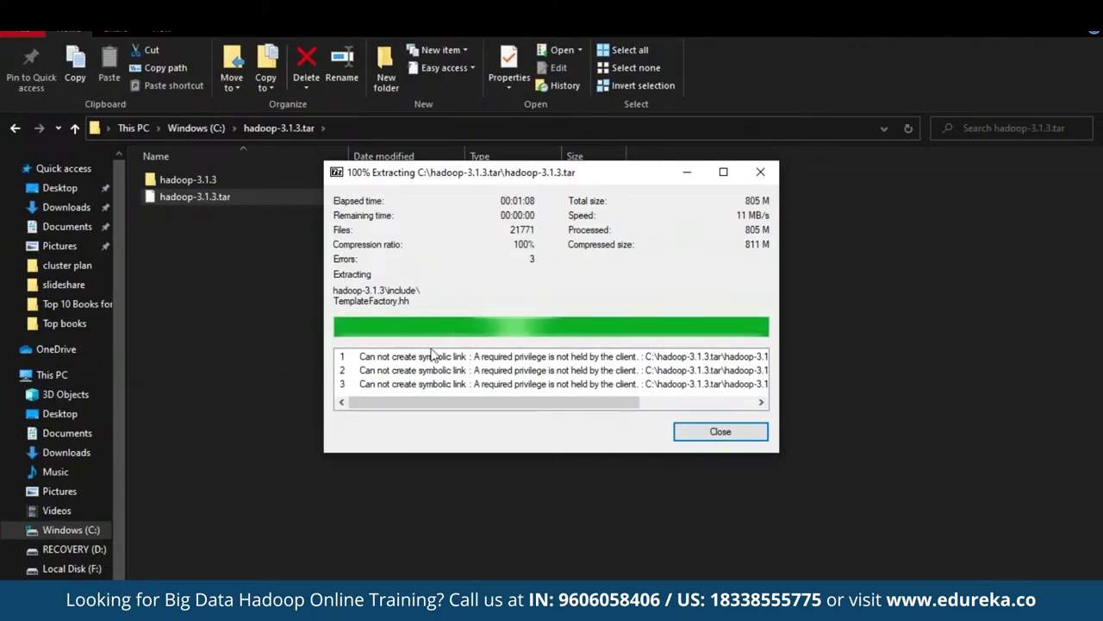
{"action": "left_click", "coordinate": [721, 431]}
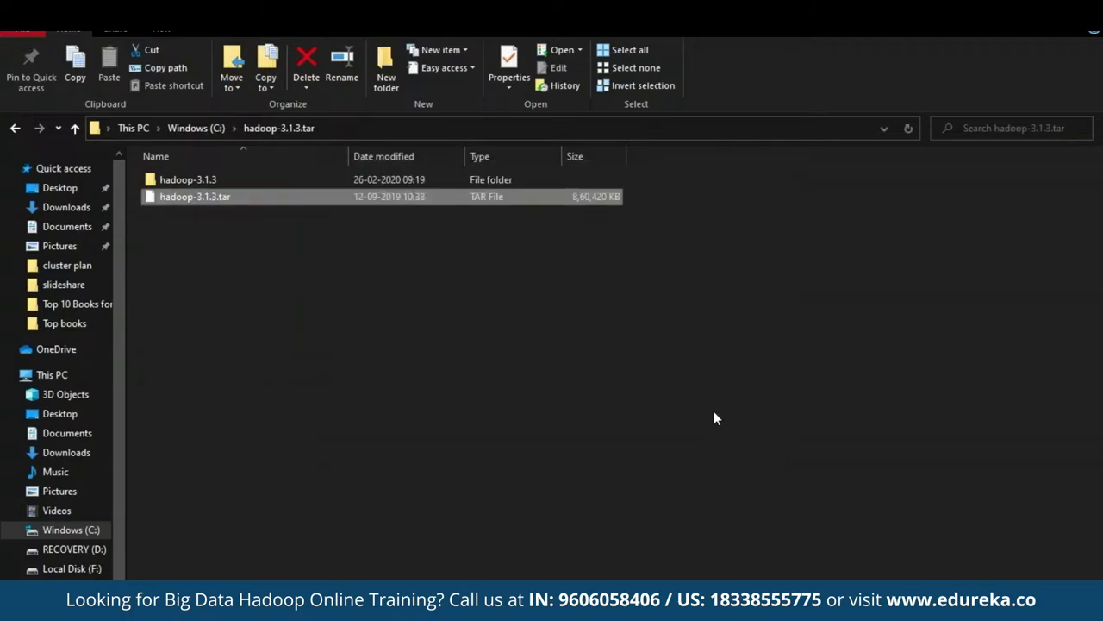
Step: Move the innermost extracted hadoop-3.1.3 folder out of hadoop-3.1.3.tar into the root of the C: drive
{"action": "double_click", "coordinate": [205, 178]}
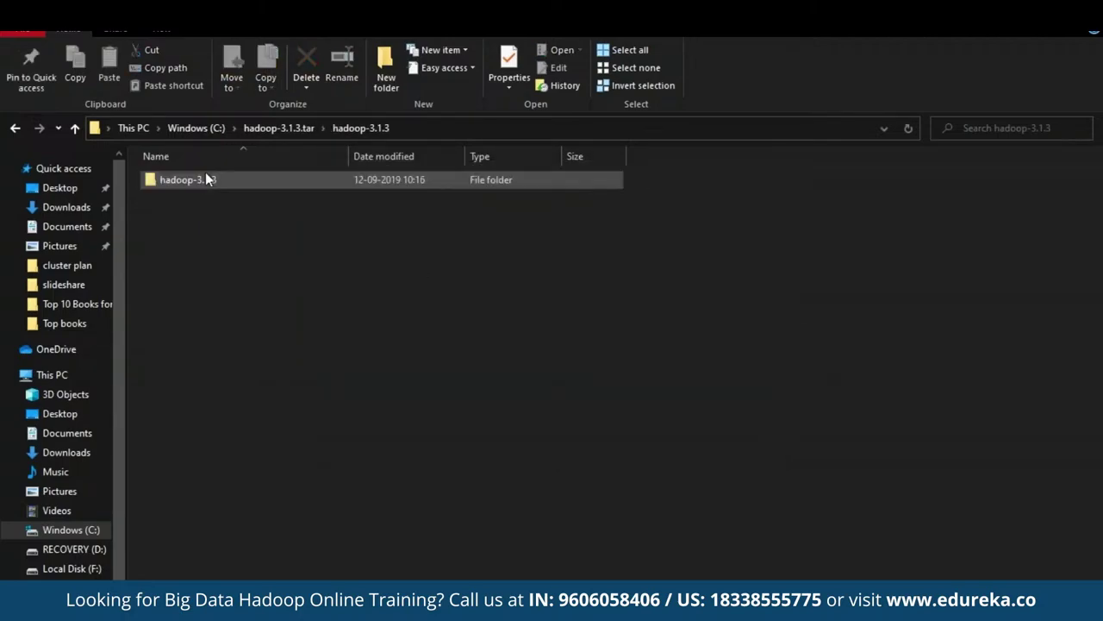
{"action": "double_click", "coordinate": [205, 178]}
{"action": "key", "text": "BackSpace"}
{"action": "key", "text": "BackSpace"}
{"action": "double_click", "coordinate": [246, 180]}
{"action": "key", "text": "BackSpace"}
{"action": "key", "text": "BackSpace"}
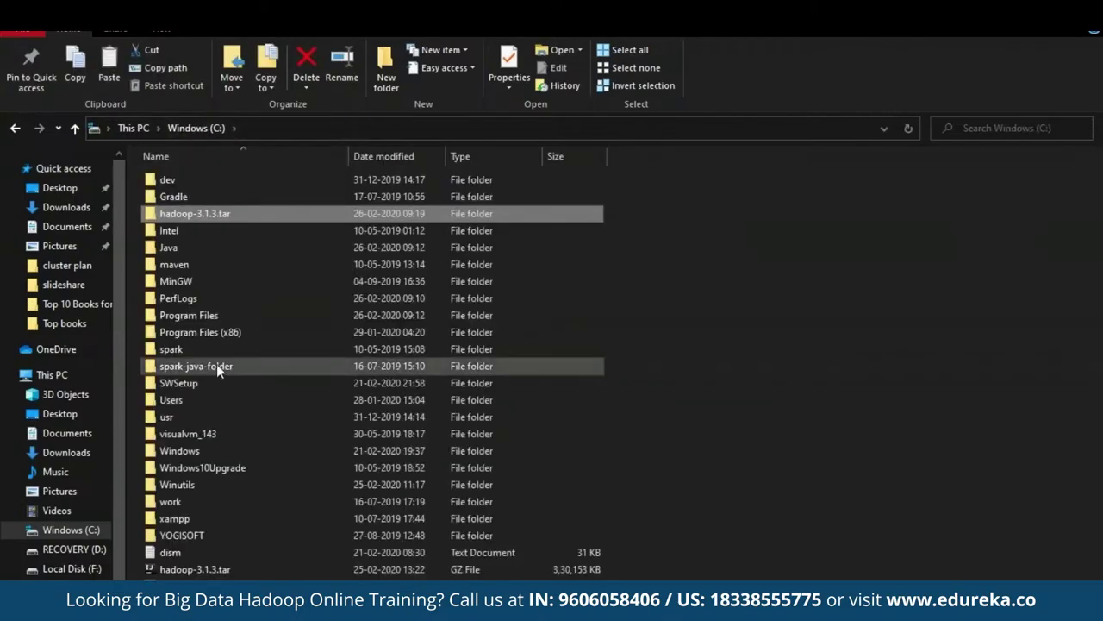
Step: Delete the leftover hadoop-3.1.3.tar folder and rename the moved Hadoop folder to hadoop
{"action": "scroll", "coordinate": [245, 208], "scroll_direction": "down", "scroll_amount": 1}
{"action": "key", "text": "Delete"}
{"action": "right_click", "coordinate": [201, 197]}
{"action": "left_click", "coordinate": [244, 547]}
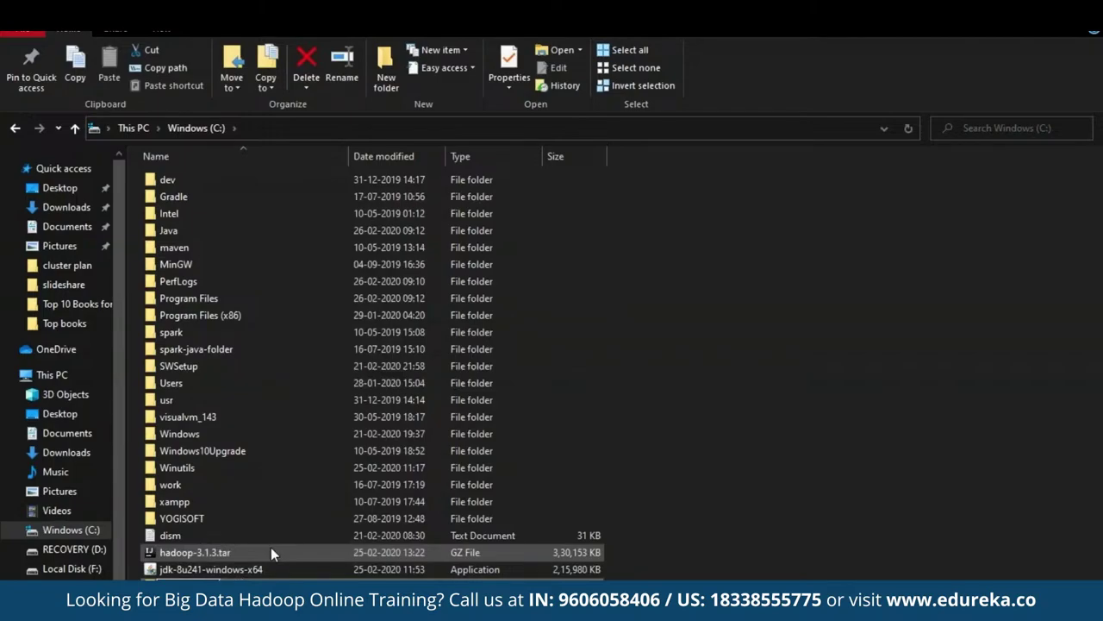
{"action": "key", "text": "ctrl+v"}
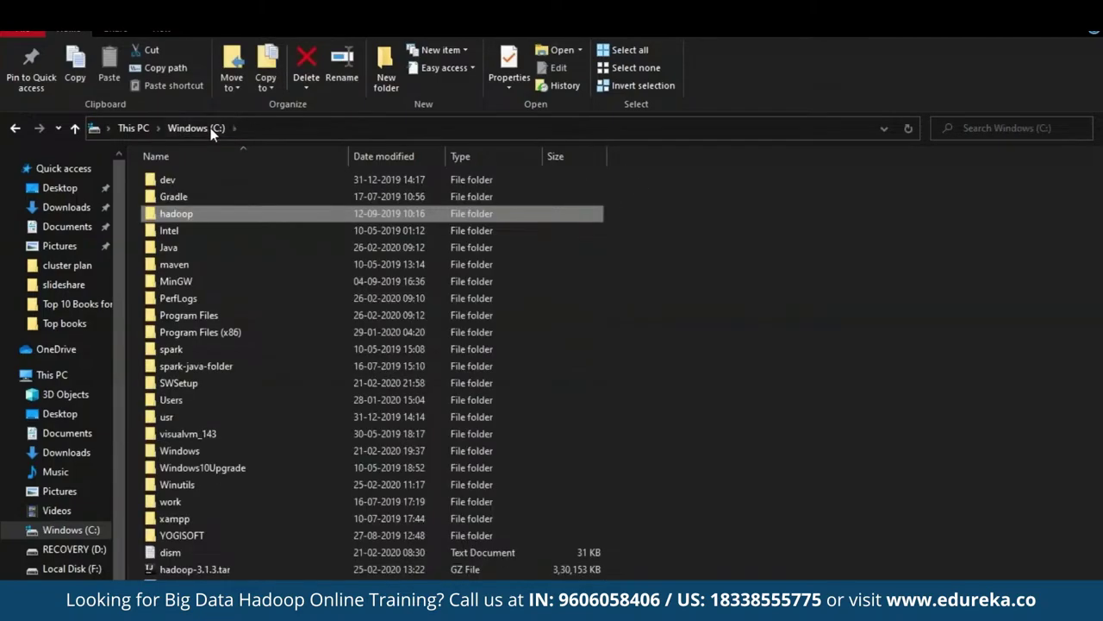
Step: Open C:\hadoop\etc\hadoop and look through its configuration files, including core-site, hdfs-site, mapred-site, yarn-site and hadoop-env
{"action": "double_click", "coordinate": [219, 213]}
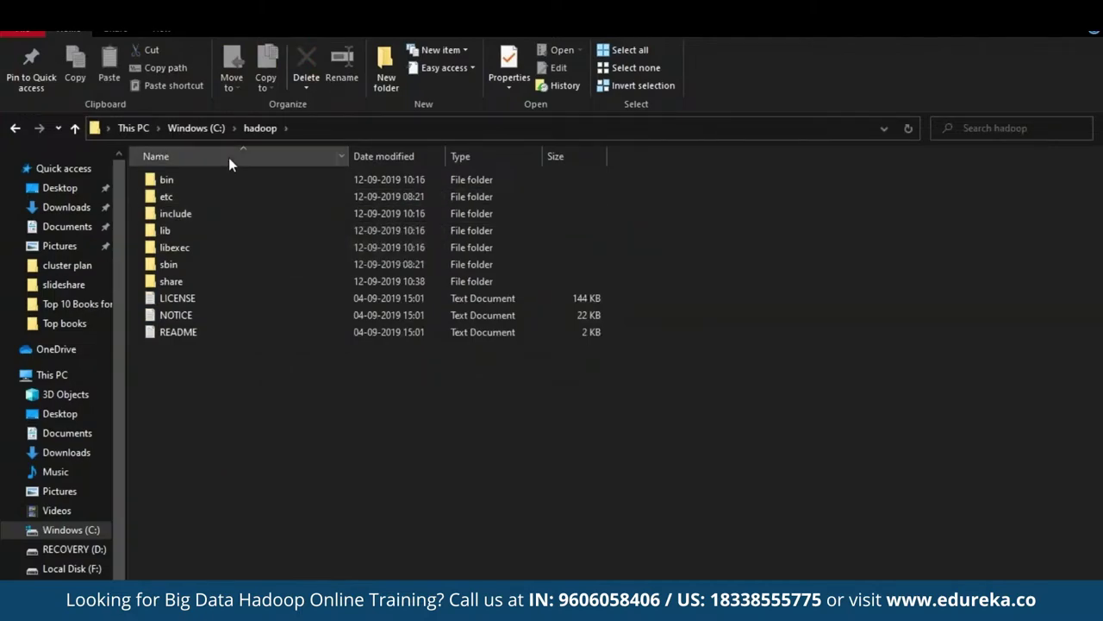
{"action": "double_click", "coordinate": [205, 195]}
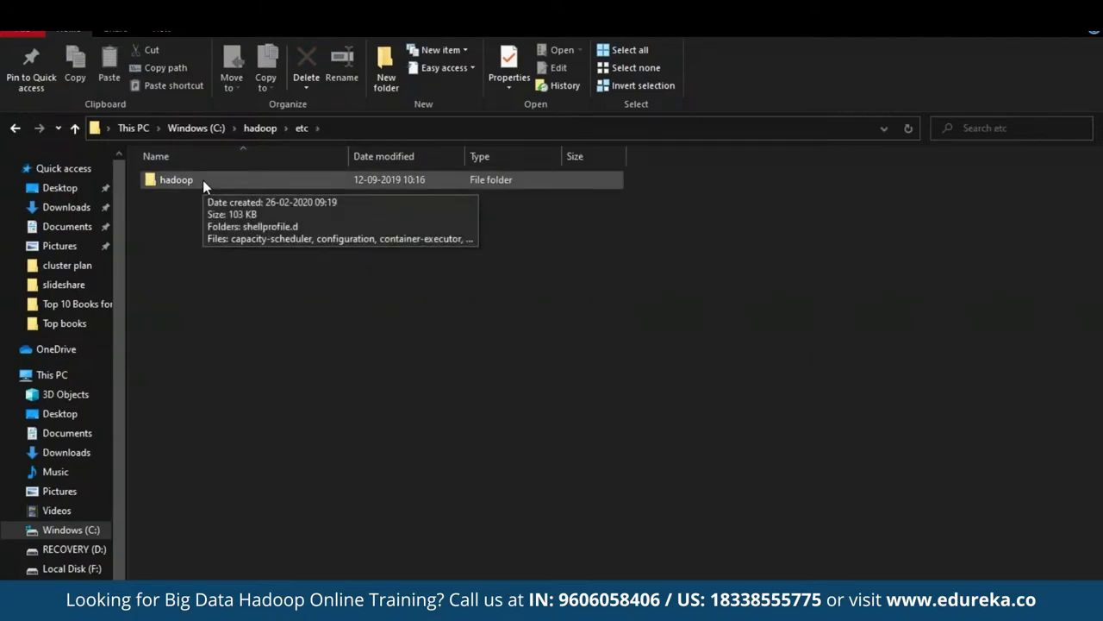
{"action": "double_click", "coordinate": [202, 181]}
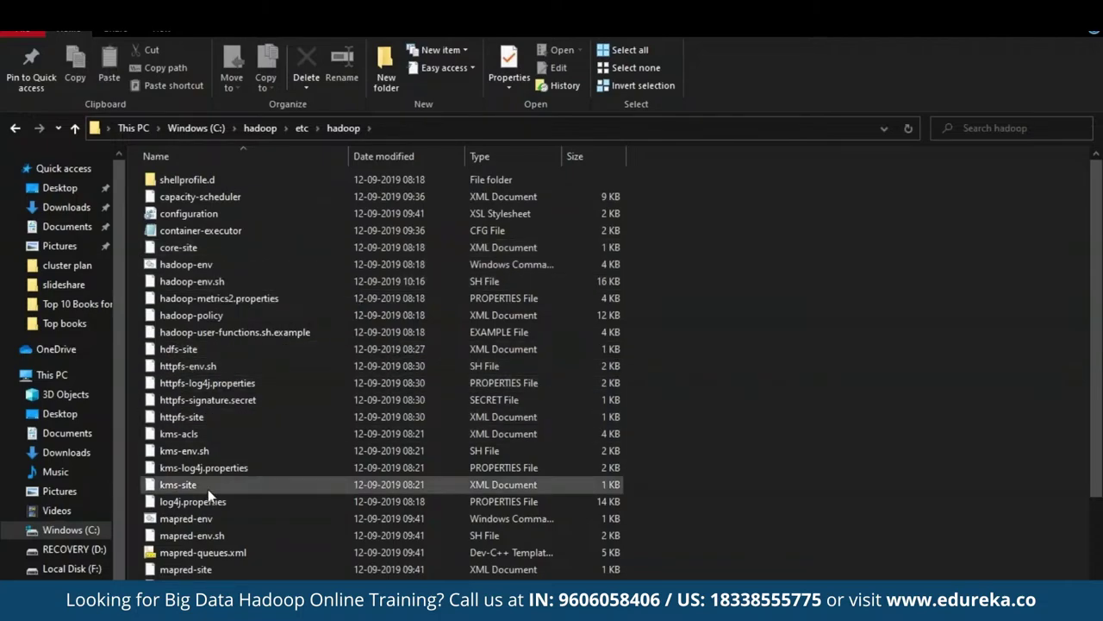
{"action": "scroll", "coordinate": [208, 489], "scroll_direction": "down", "scroll_amount": 1}
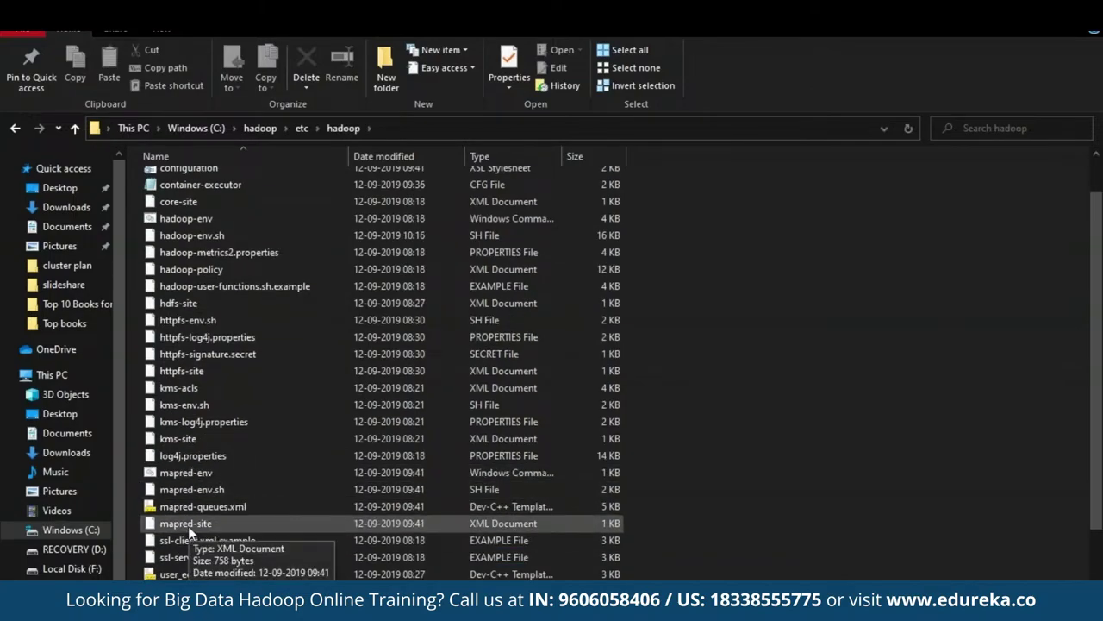
{"action": "scroll", "coordinate": [236, 557], "scroll_direction": "down", "scroll_amount": 1}
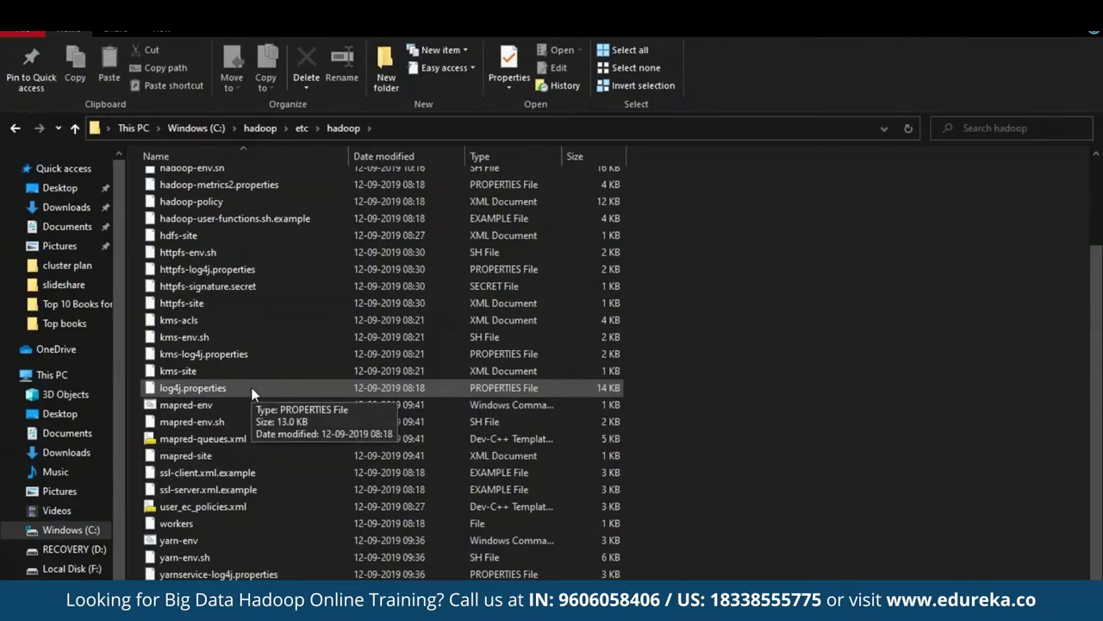
{"action": "scroll", "coordinate": [251, 389], "scroll_direction": "up", "scroll_amount": 2}
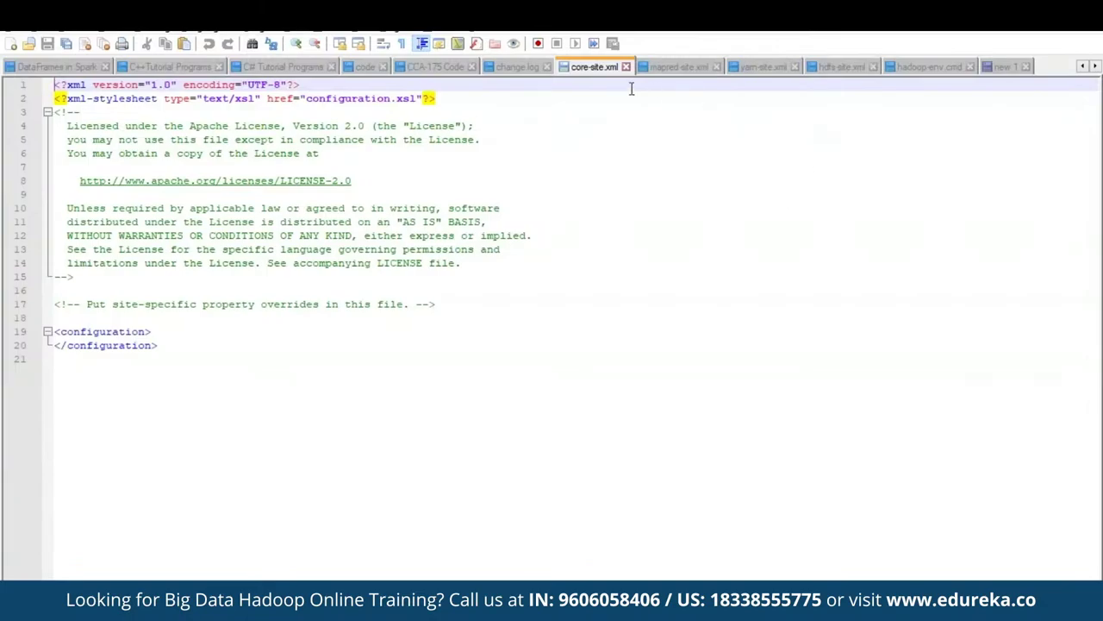
Step: Review mapred-site.xml, yarn-site.xml, hdfs-site.xml and the JAVA_HOME line of hadoop-env.cmd in Notepad++
{"action": "left_click", "coordinate": [668, 67]}
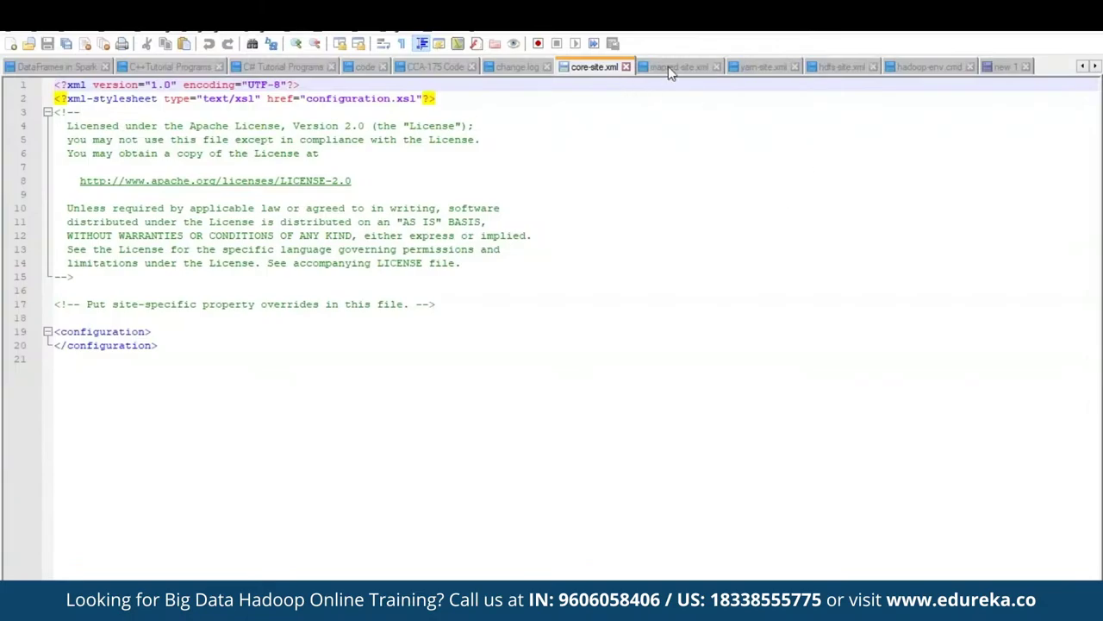
{"action": "left_click", "coordinate": [758, 67]}
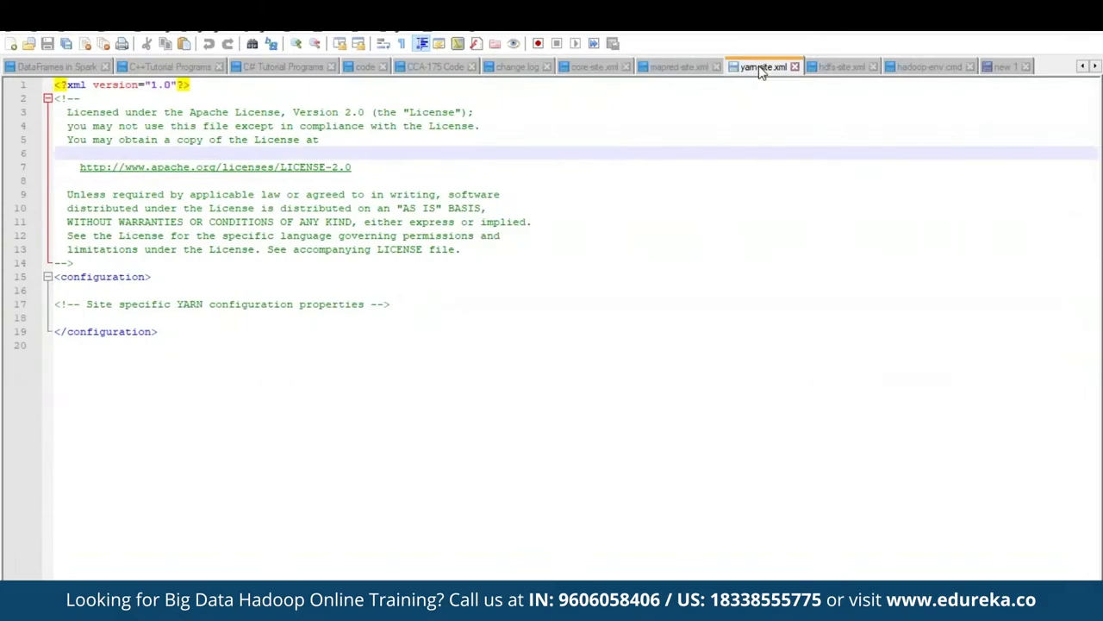
{"action": "left_click", "coordinate": [840, 69]}
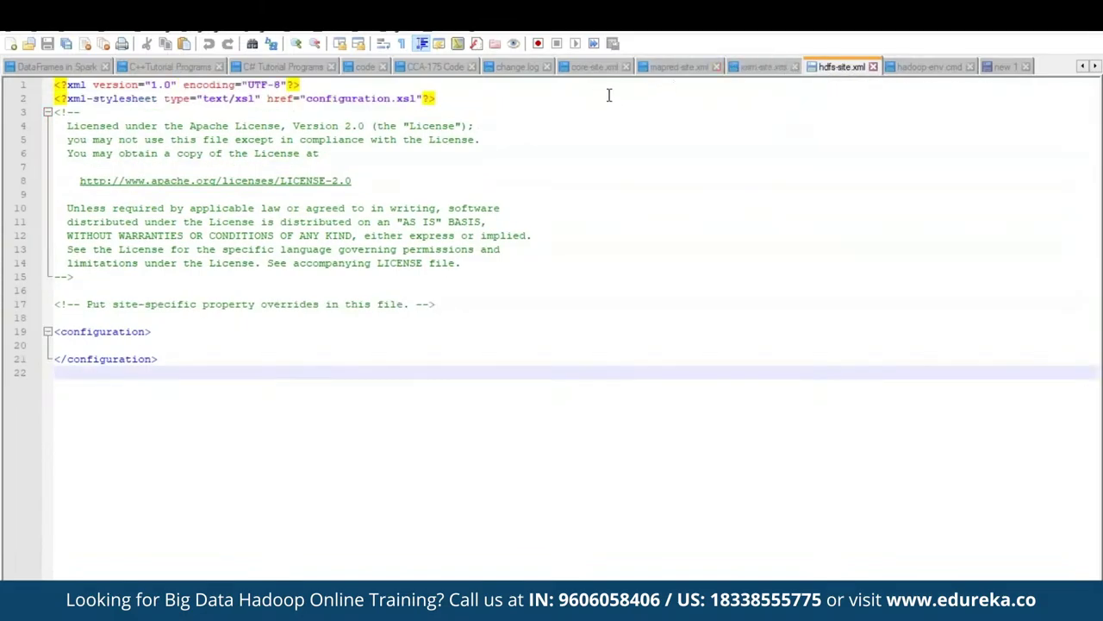
{"action": "left_click", "coordinate": [922, 69]}
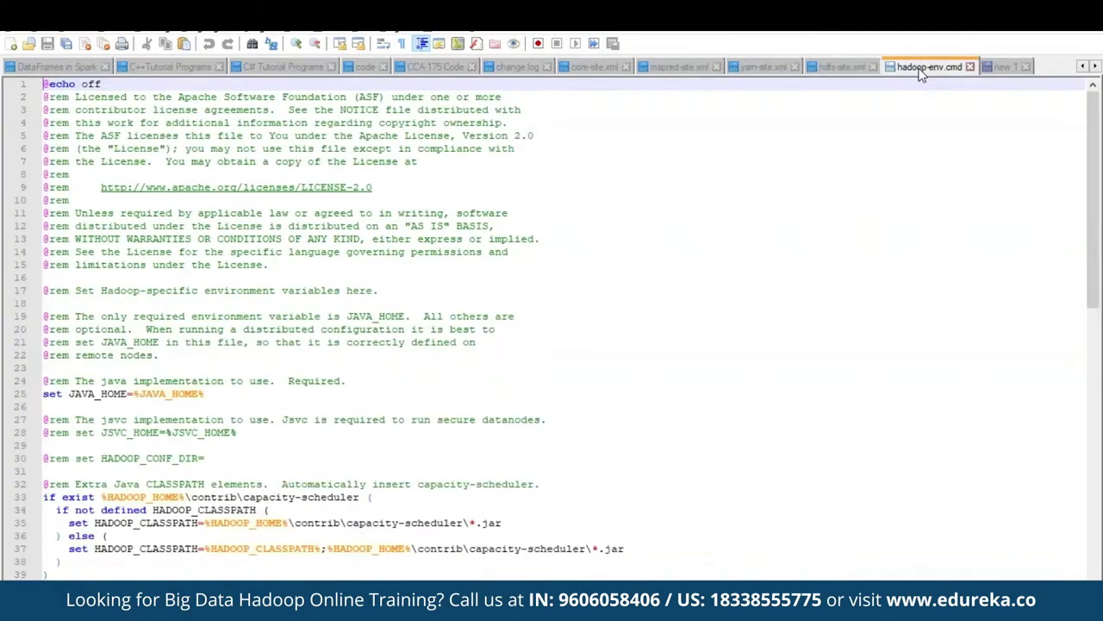
{"action": "left_click_drag", "start_coordinate": [203, 393], "coordinate": [141, 393]}
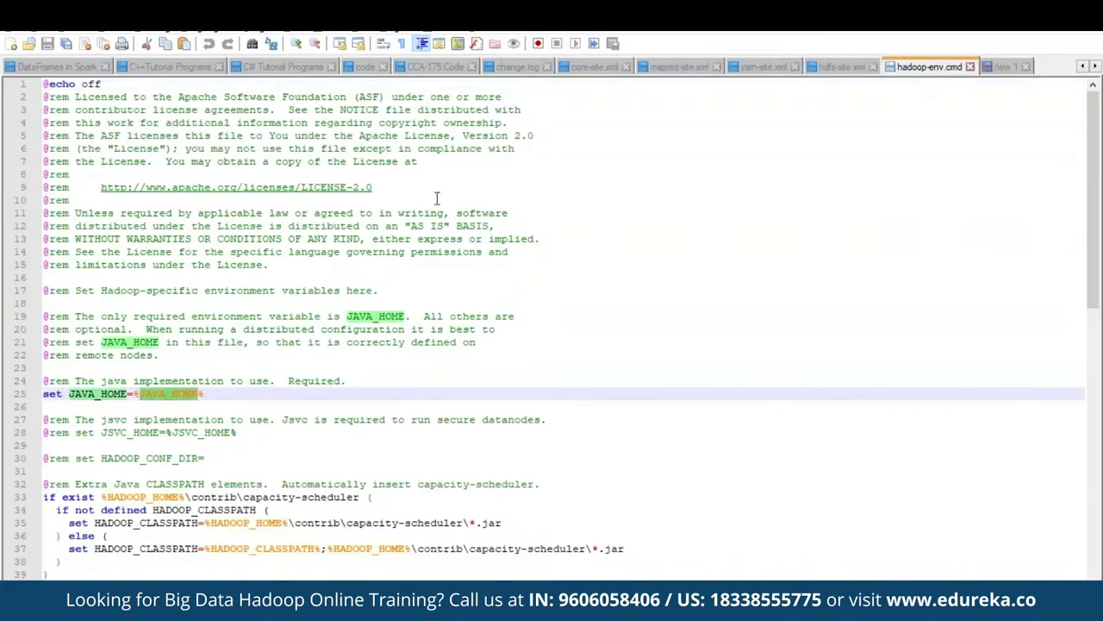
Step: Add a property named fs.defaultFS with value hdfs://localhost:9000 inside the configuration element of core-site.xml and save the file
{"action": "left_click", "coordinate": [584, 73]}
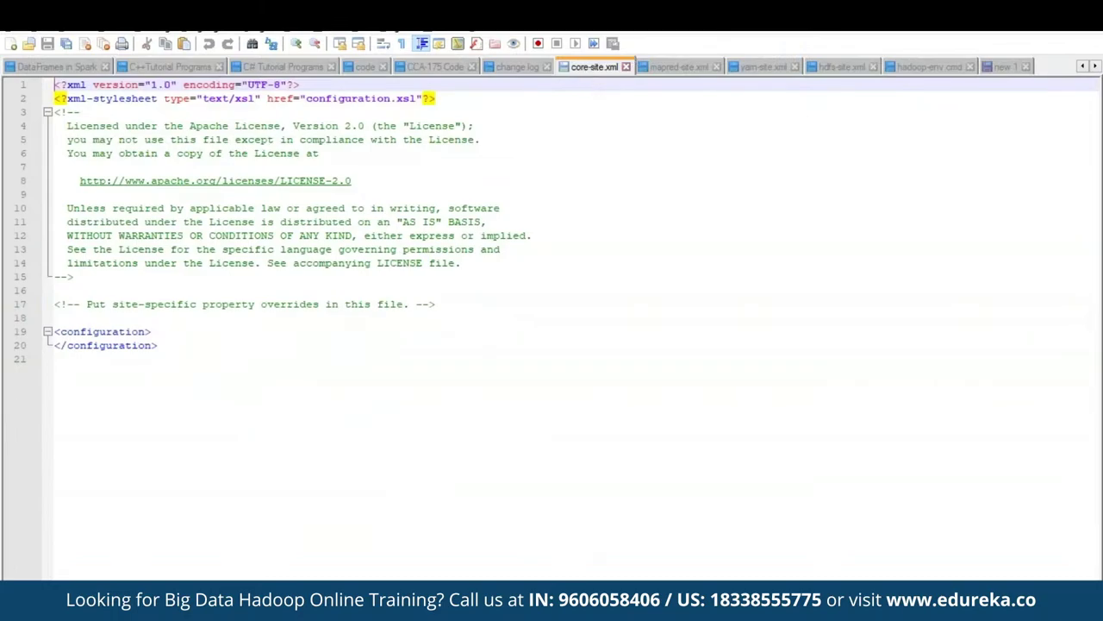
{"action": "left_click", "coordinate": [207, 332]}
{"action": "type", "text": "<property>         <name>fs.defaultFS</name>         <value>hdfs://localhost:9000</value>     </property>"}
{"action": "left_click", "coordinate": [207, 402]}
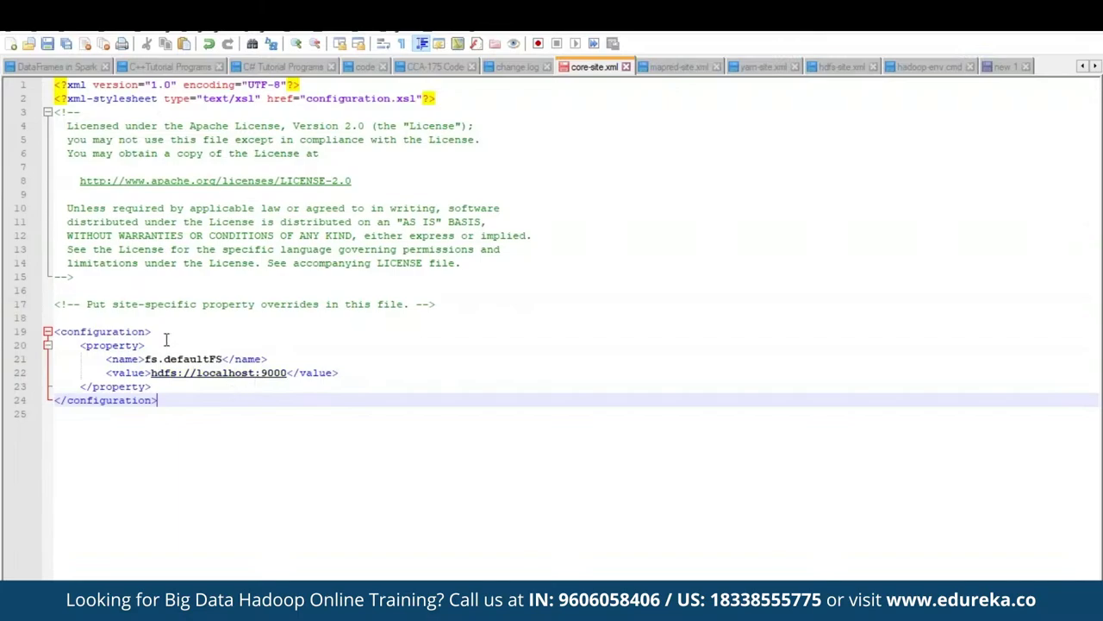
{"action": "left_click", "coordinate": [47, 44]}
Step: Add a property named mapreduce.framework.name with value yarn inside the configuration element of mapred-site.xml and save the file
{"action": "left_click", "coordinate": [671, 67]}
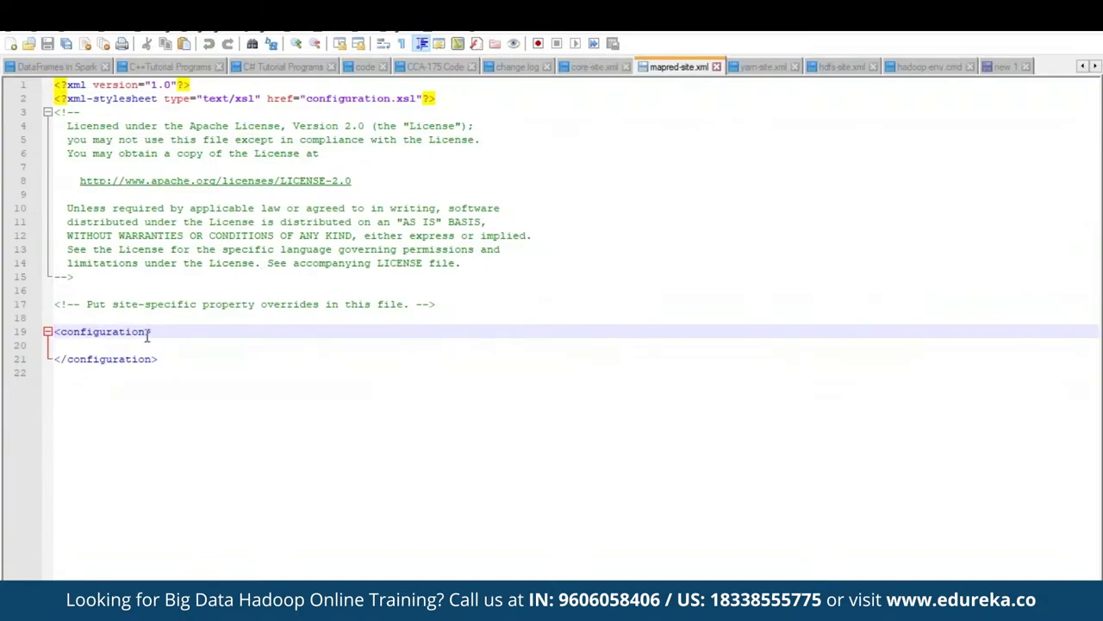
{"action": "left_click", "coordinate": [106, 345]}
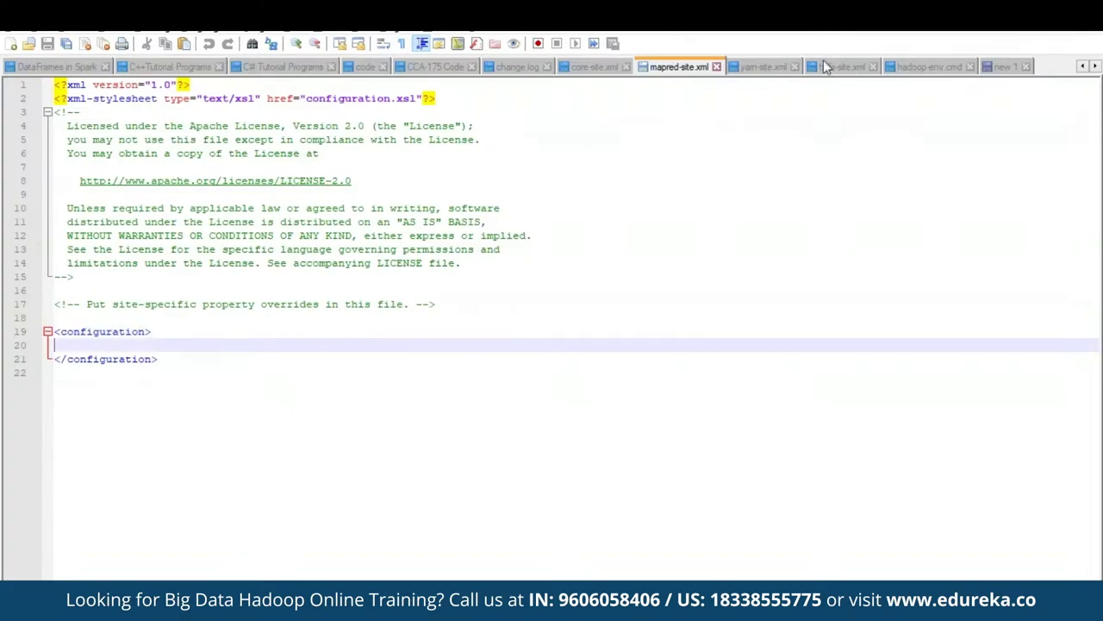
{"action": "type", "text": "<property>         <name>mapreduce.framework.name</name>         <value>yarn</value>     </property>"}
{"action": "left_click", "coordinate": [245, 459]}
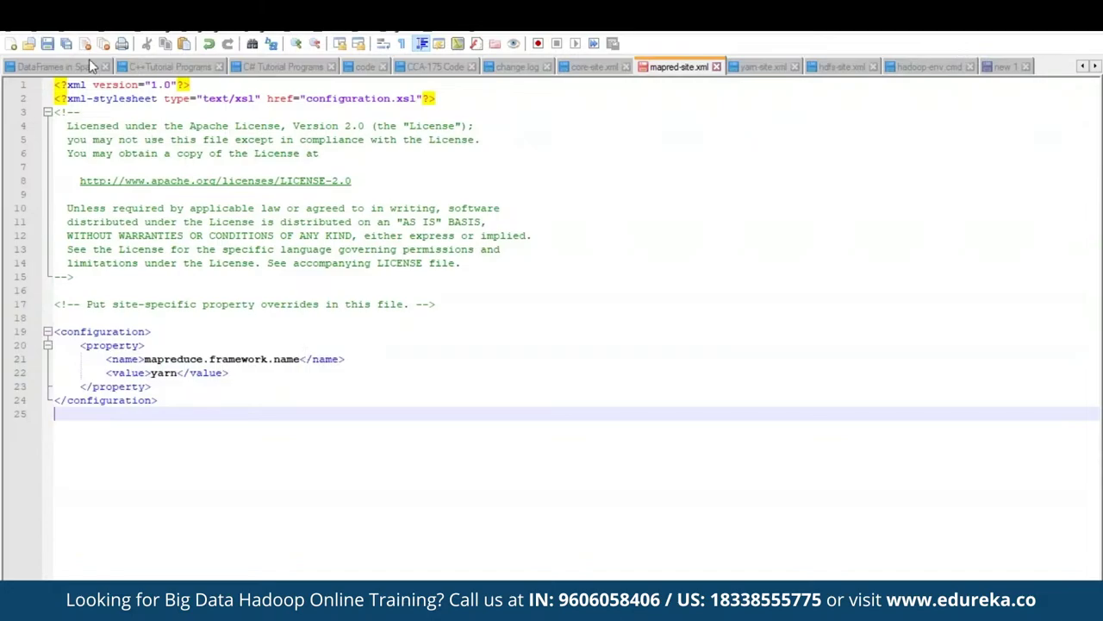
{"action": "left_click", "coordinate": [49, 44]}
Step: Fill yarn-site.xml's configuration with yarn.nodemanager.aux-services set to mapreduce_shuffle and yarn.nodemanager.auxservices.mapreduce.shuffle.class set to org.apache.hadoop.mapred.ShuffleHandler
{"action": "left_click", "coordinate": [760, 68]}
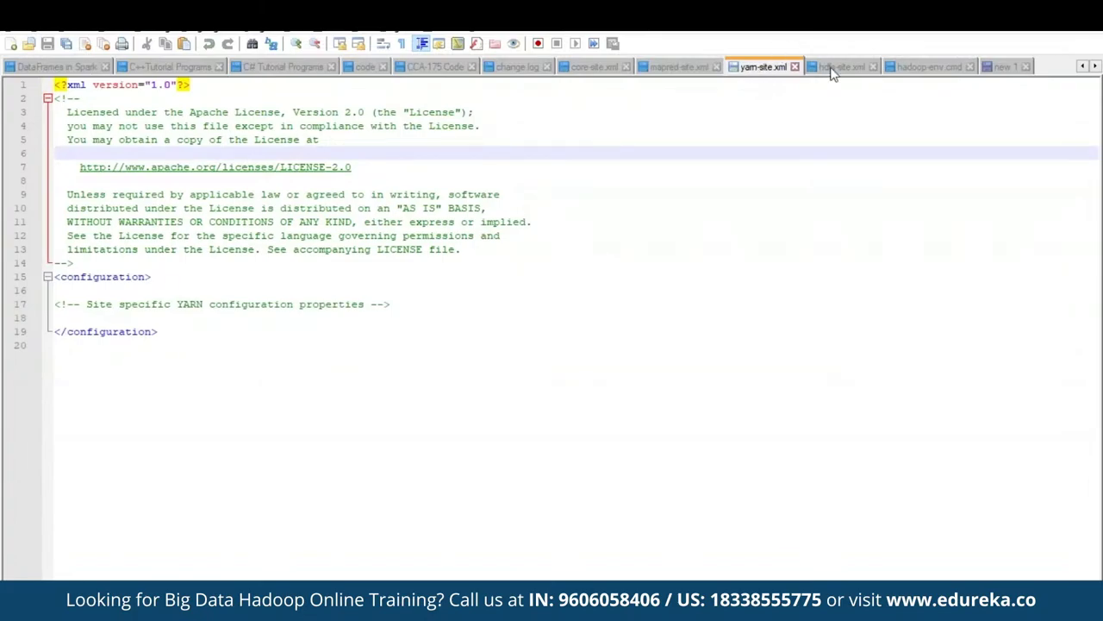
{"action": "type", "text": "<property> <name>yarn.nodemanager.aux-services</name> <value>mapreduce_shuffle</value> </property> <property> <name>yarn.nodemanager.auxservices.mapreduce.shuffle.class</name> <value>org.apache.hadoop.mapred.ShuffleHandler</value> </property>"}
{"action": "mouse_move", "coordinate": [54, 331]}
{"action": "left_mouse_down"}
{"action": "mouse_move", "coordinate": [54, 290]}
{"action": "mouse_move", "coordinate": [171, 417]}
{"action": "left_mouse_up"}
{"action": "key", "text": "Delete"}
{"action": "type", "text": "<configuration>     <property>         <name>yarn.nodemanager.aux-services</name>         <value>mapreduce_shuffle</value>     </property>     <property>         <name>yarn.nodemanager.auxservices.mapreduce.shuffle.class</name>         <value>org.apache.hadoop.mapred.ShuffleHandler</value>     </property> </configuration>"}
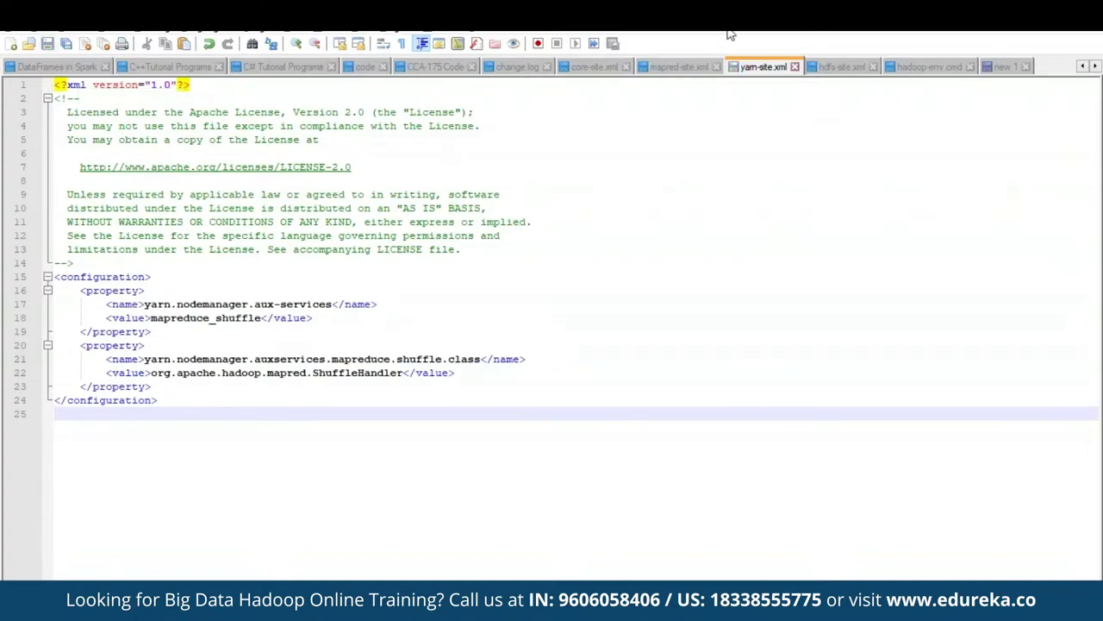
Step: Bring up hdfs-site.xml, switch to File Explorer and create a folder named data in C:\hadoop
{"action": "left_click", "coordinate": [832, 69]}
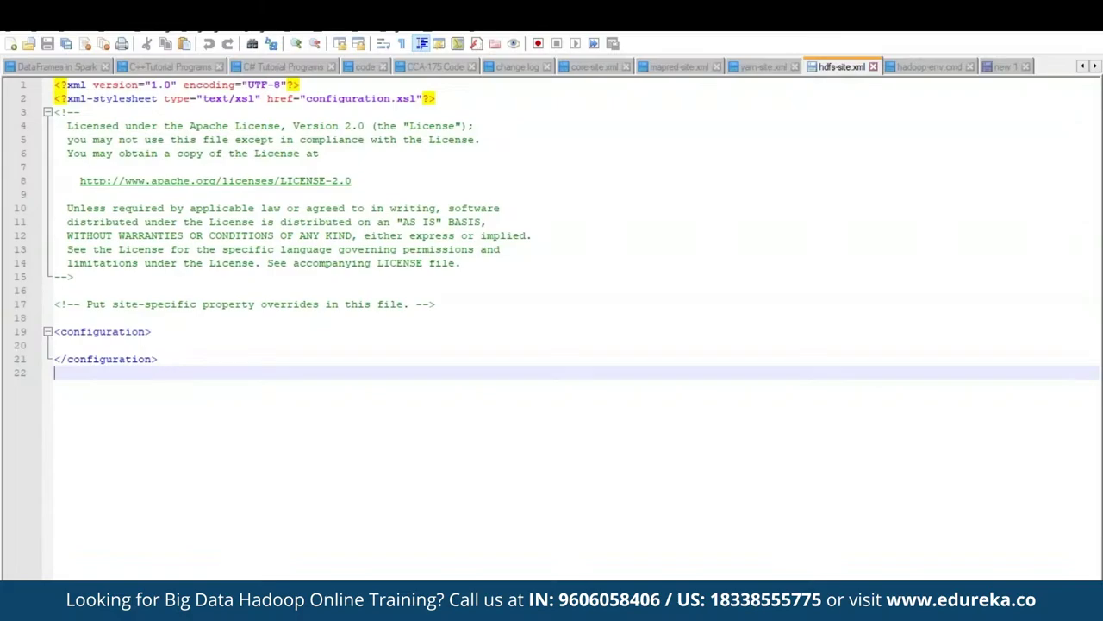
{"action": "key", "text": "alt+Tab"}
{"action": "left_click", "coordinate": [267, 127]}
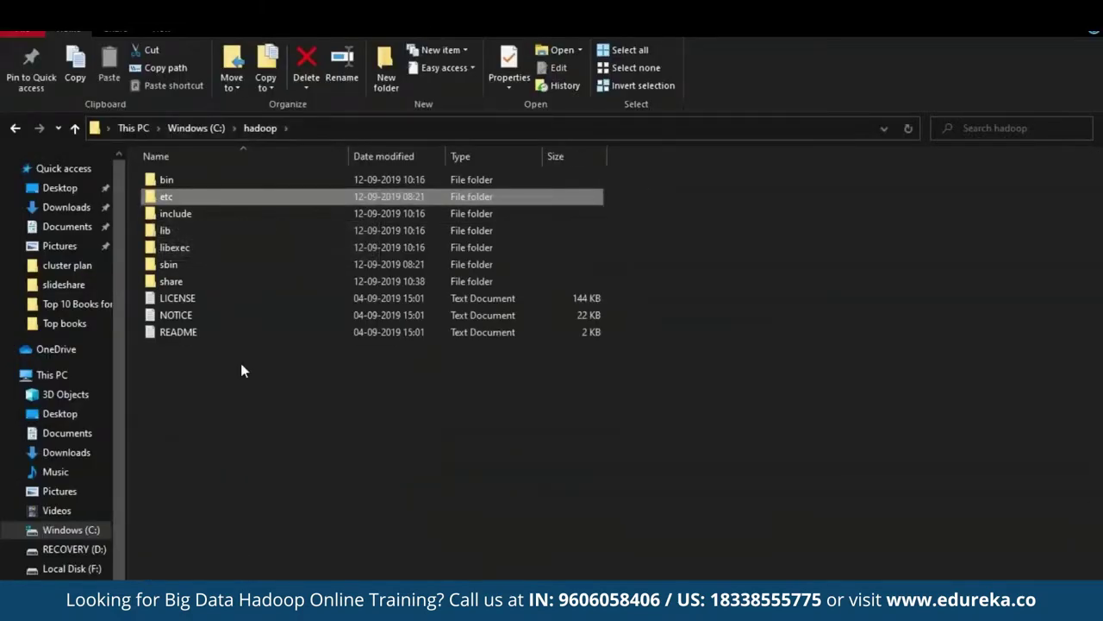
{"action": "left_click", "coordinate": [204, 128]}
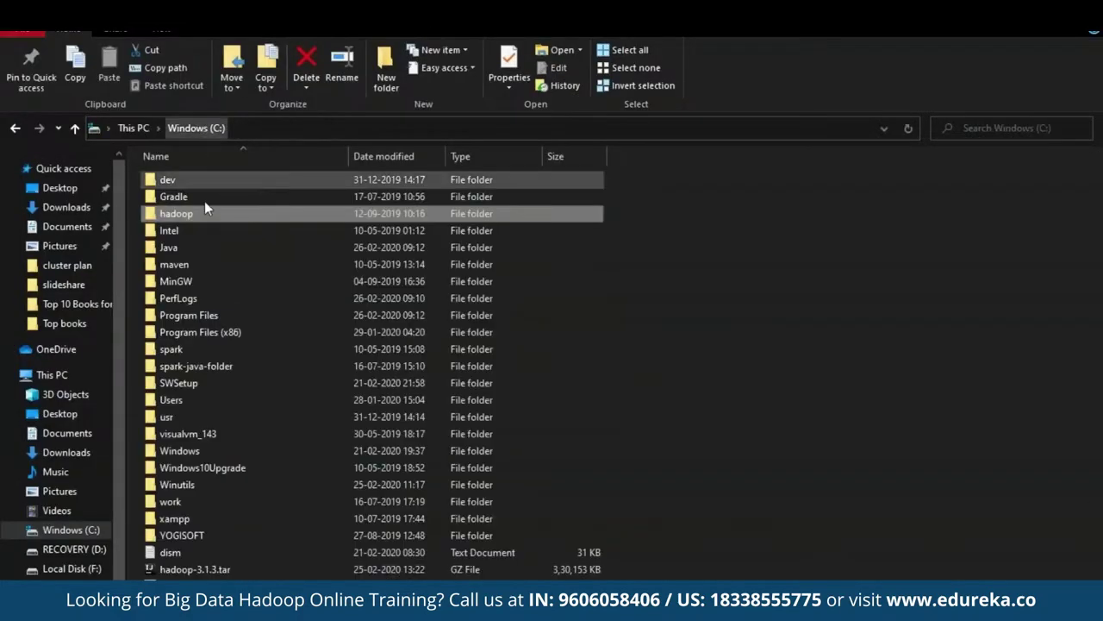
{"action": "double_click", "coordinate": [204, 214]}
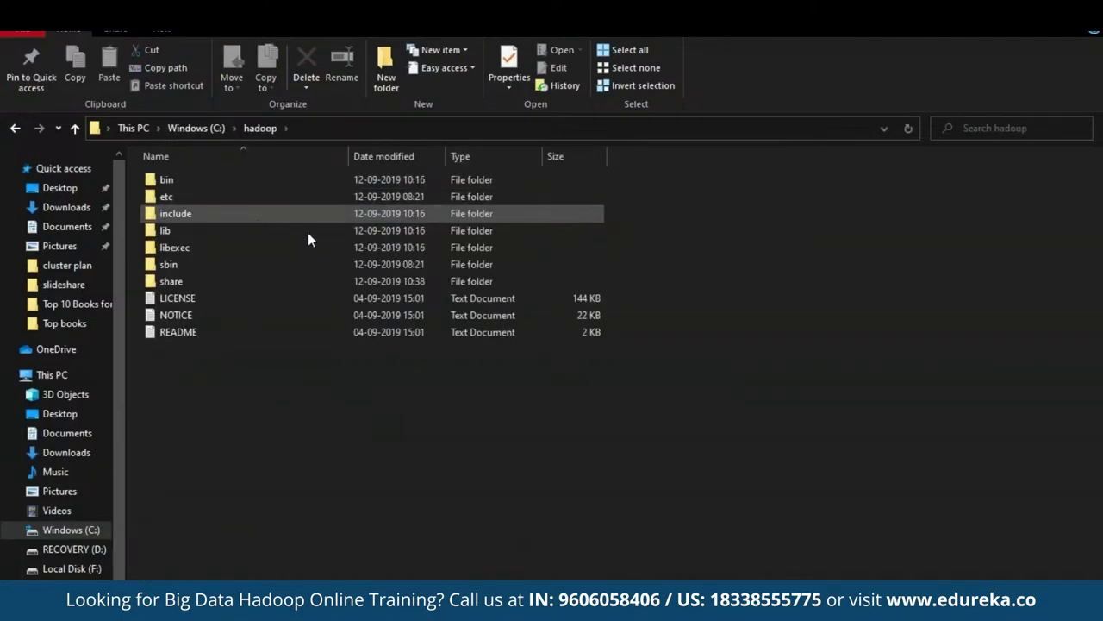
{"action": "right_click", "coordinate": [315, 420]}
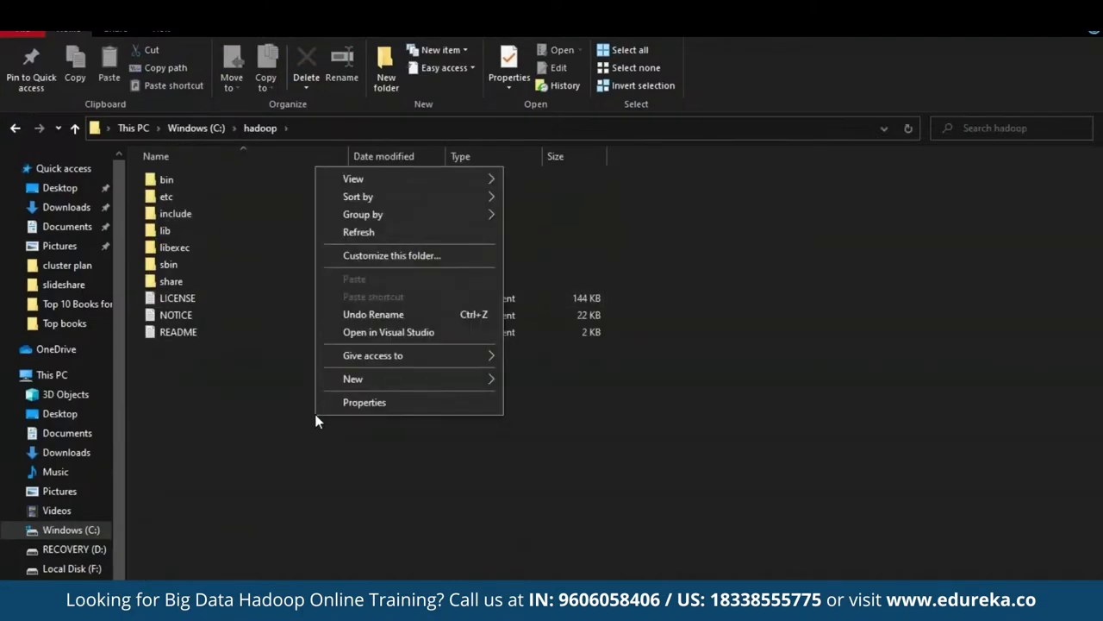
{"action": "mouse_move", "coordinate": [353, 380]}
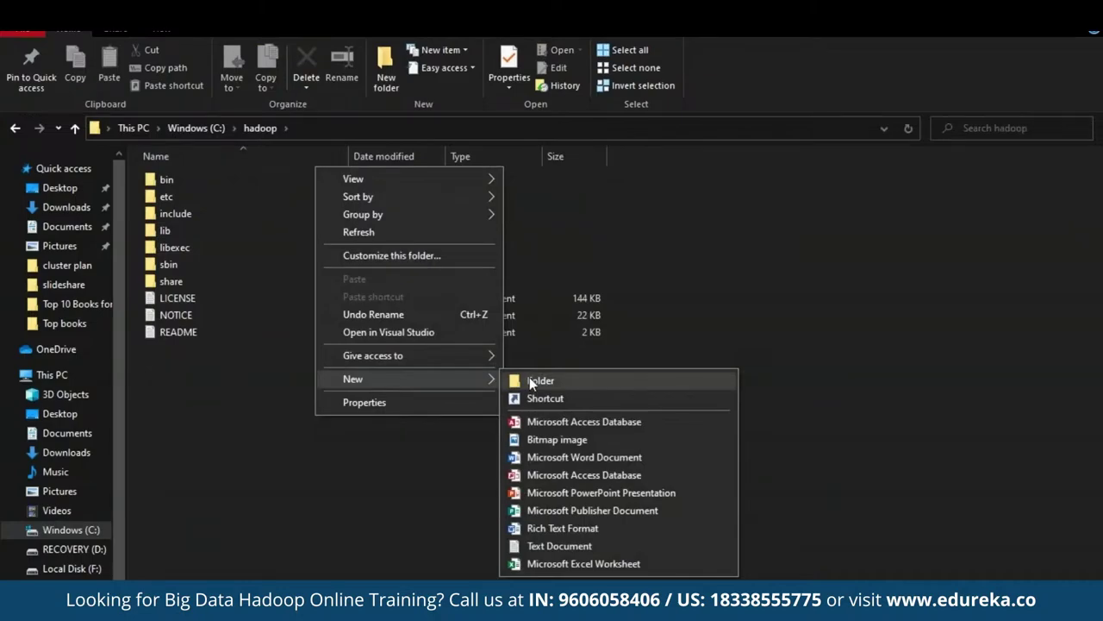
{"action": "left_click", "coordinate": [530, 379]}
{"action": "type", "text": "data"}
{"action": "key", "text": "Return"}
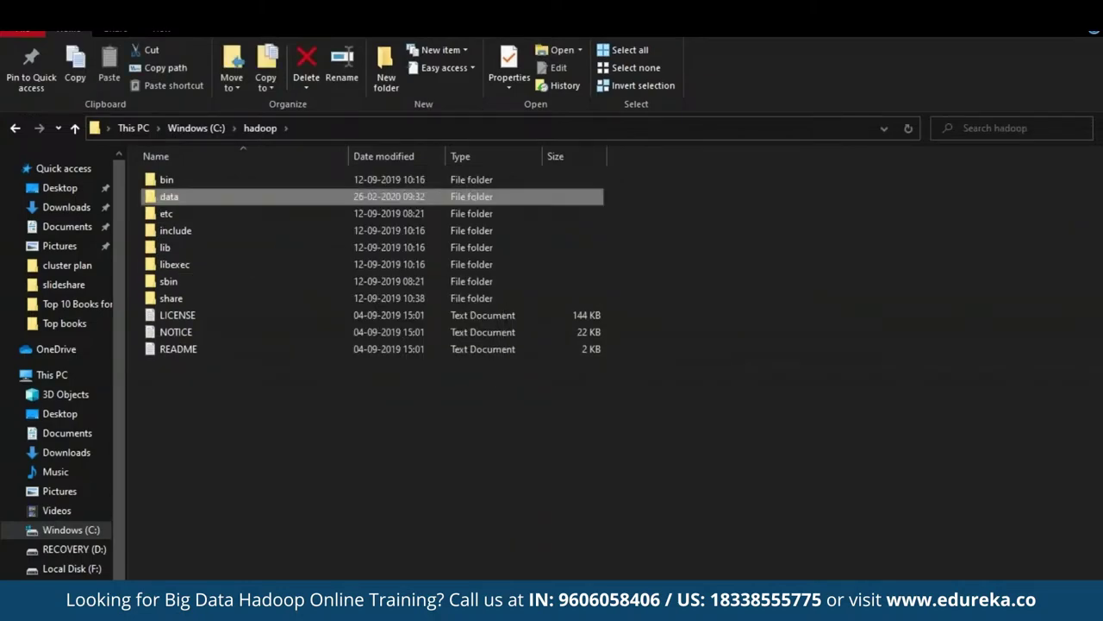
Step: Create two folders named namenode and datanode inside C:\hadoop\data
{"action": "double_click", "coordinate": [474, 196]}
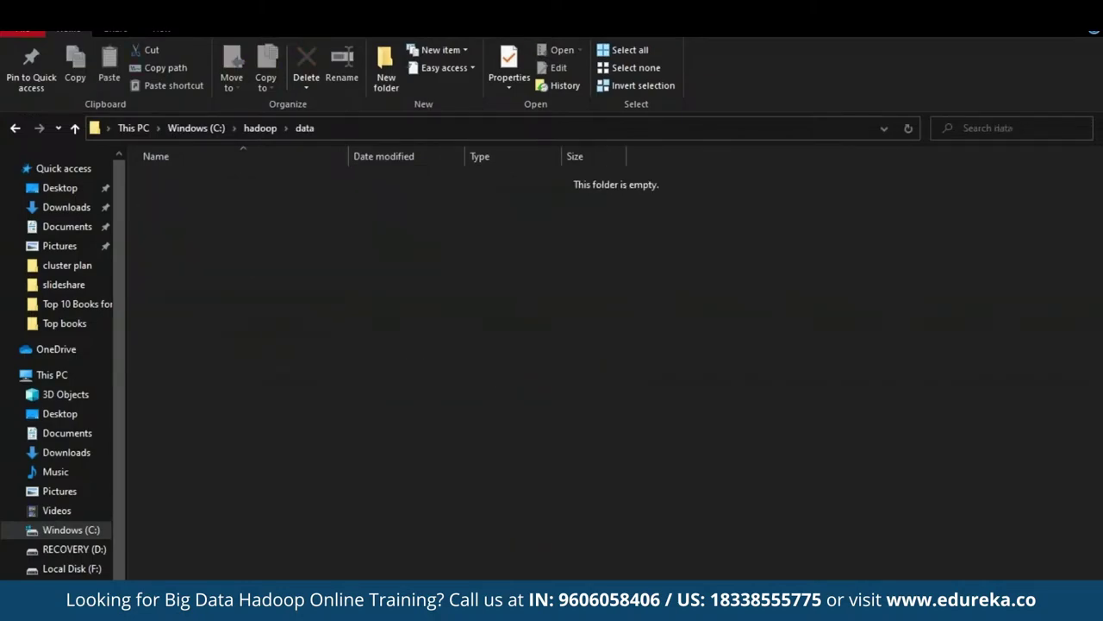
{"action": "right_click", "coordinate": [532, 372]}
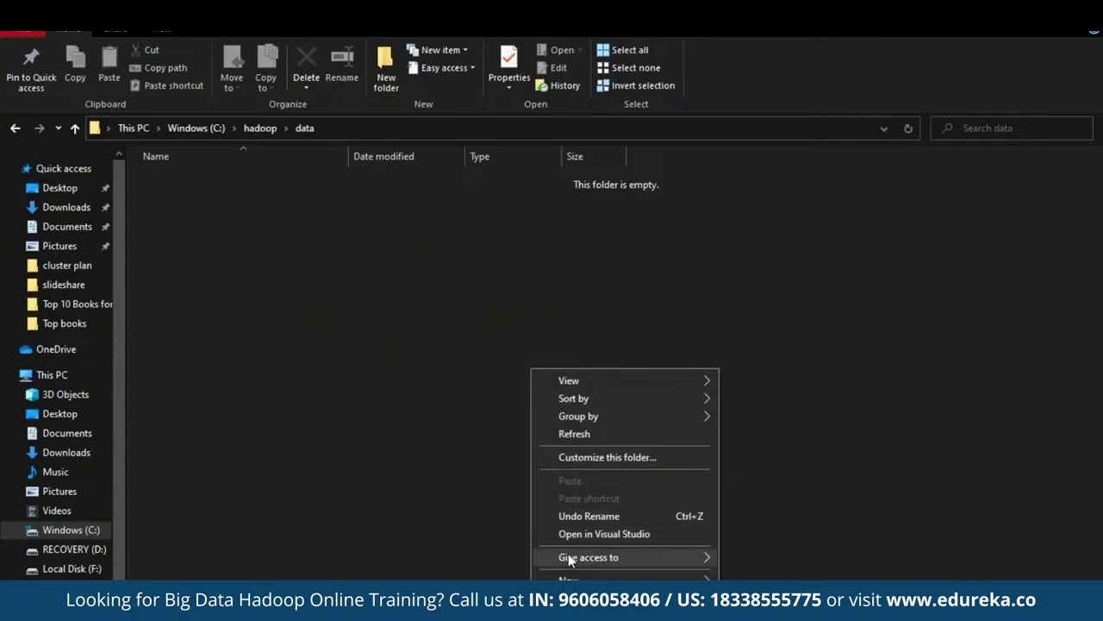
{"action": "mouse_move", "coordinate": [568, 554]}
{"action": "mouse_move", "coordinate": [569, 578]}
{"action": "left_click", "coordinate": [741, 460]}
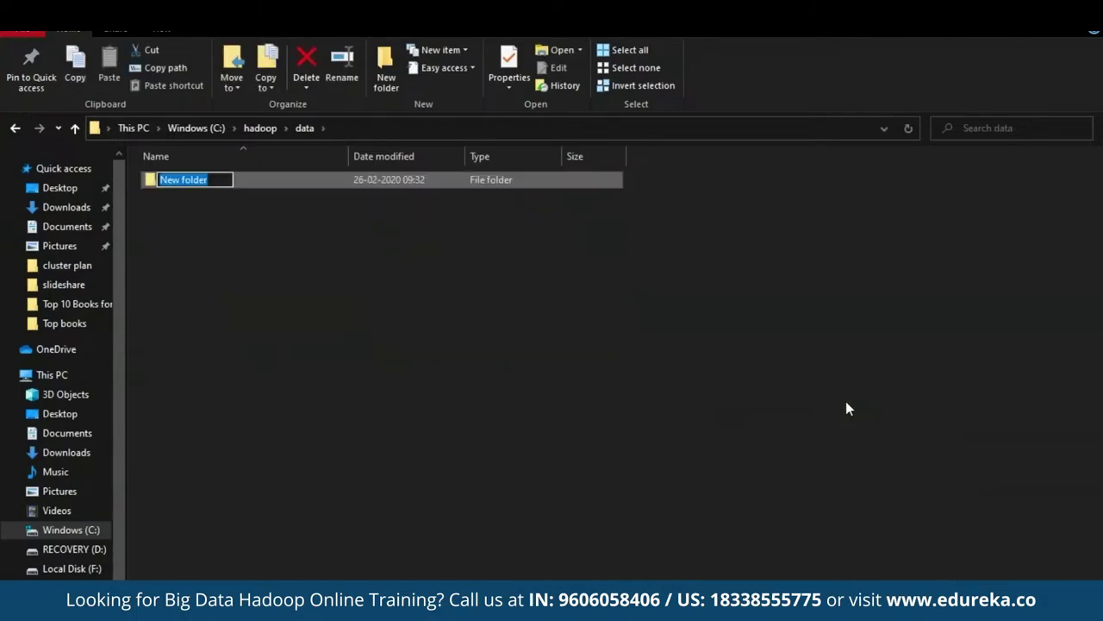
{"action": "type", "text": "namenode"}
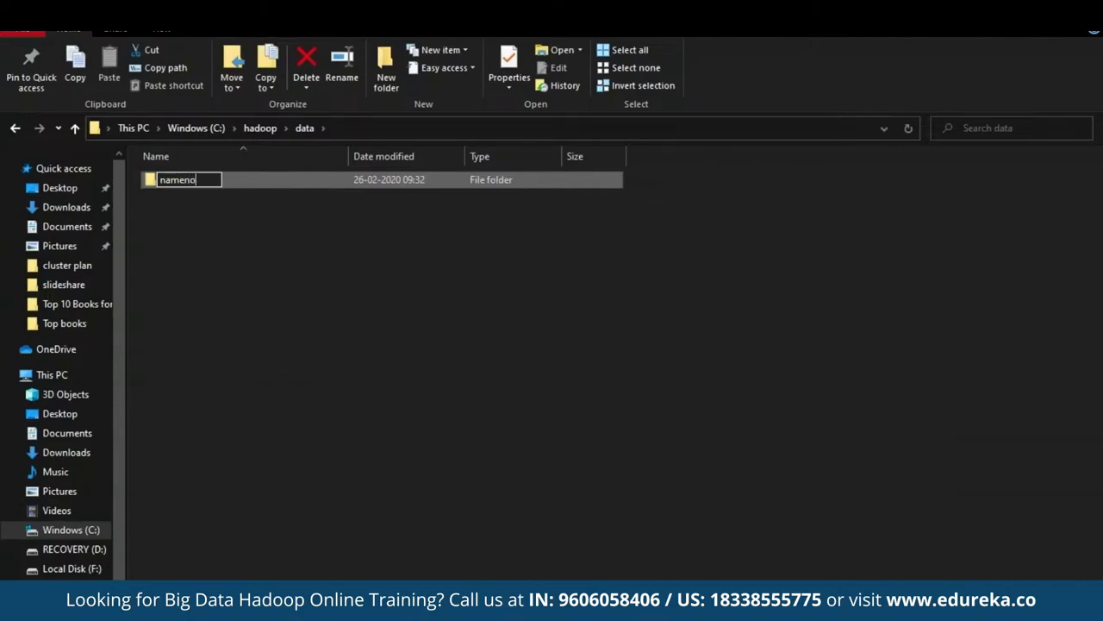
{"action": "right_click", "coordinate": [535, 286]}
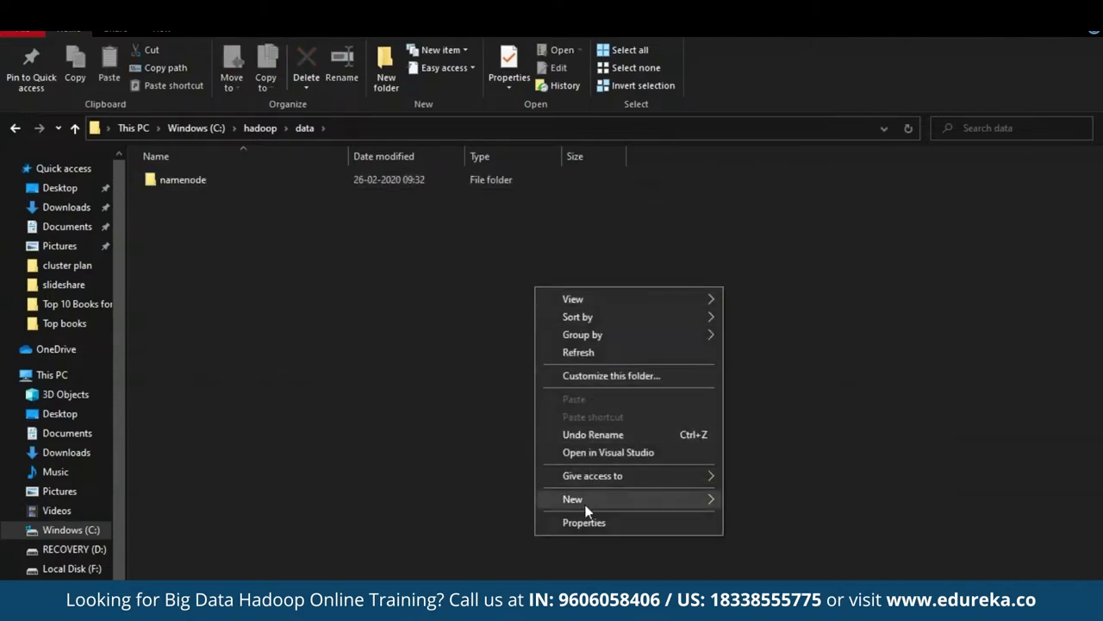
{"action": "mouse_move", "coordinate": [585, 511]}
{"action": "left_click", "coordinate": [846, 314]}
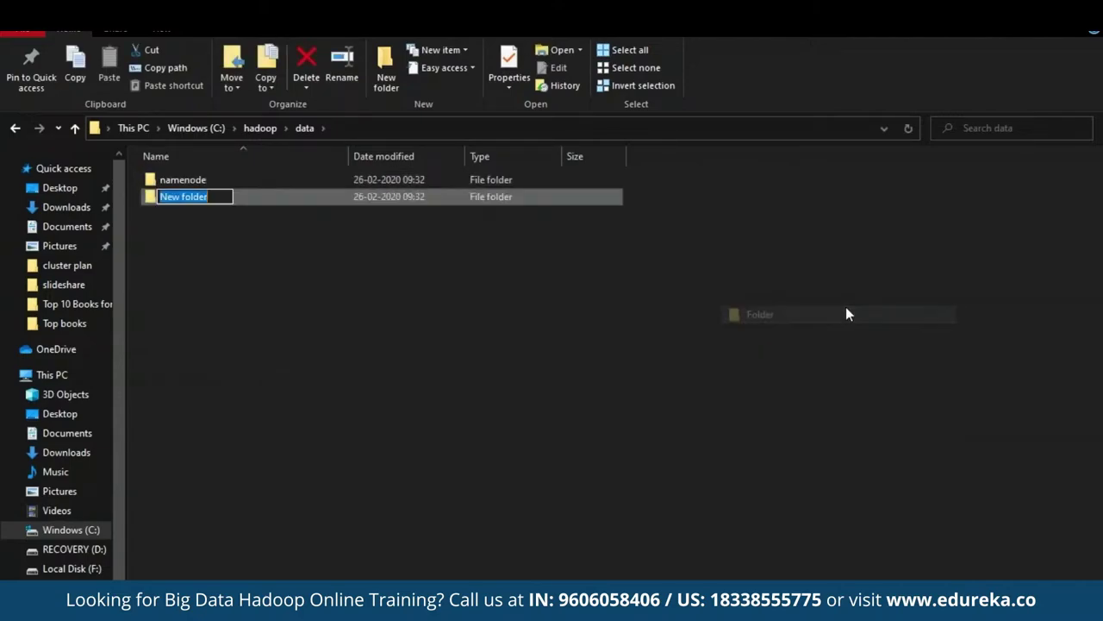
{"action": "type", "text": "datanode"}
{"action": "key", "text": "Return"}
Step: Check the full paths of the datanode and namenode folders in File Explorer
{"action": "double_click", "coordinate": [449, 179]}
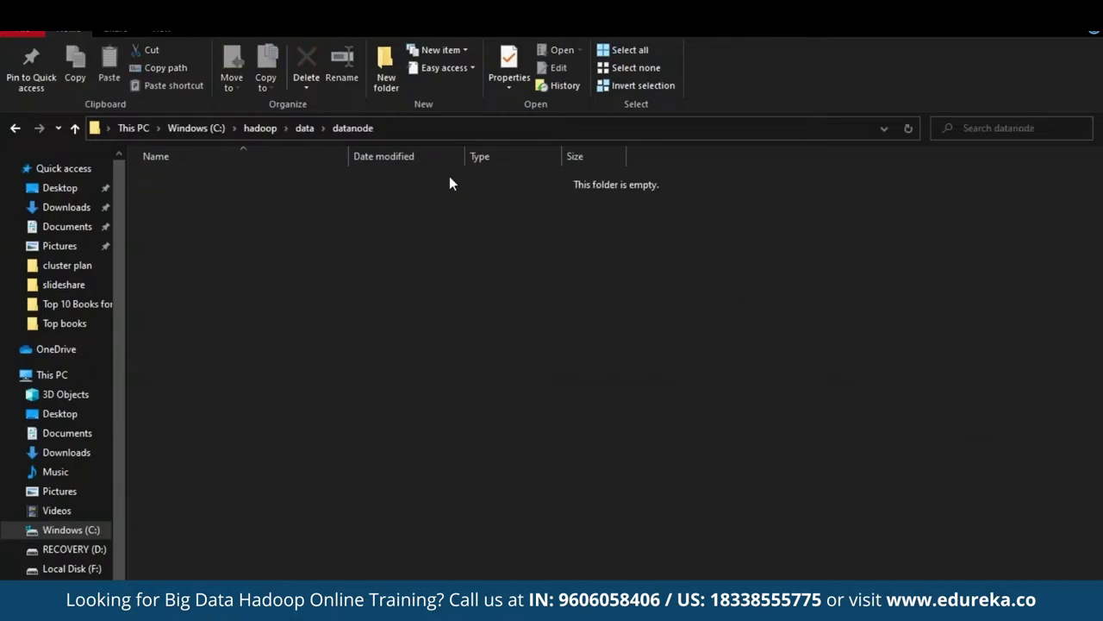
{"action": "left_click", "coordinate": [438, 128]}
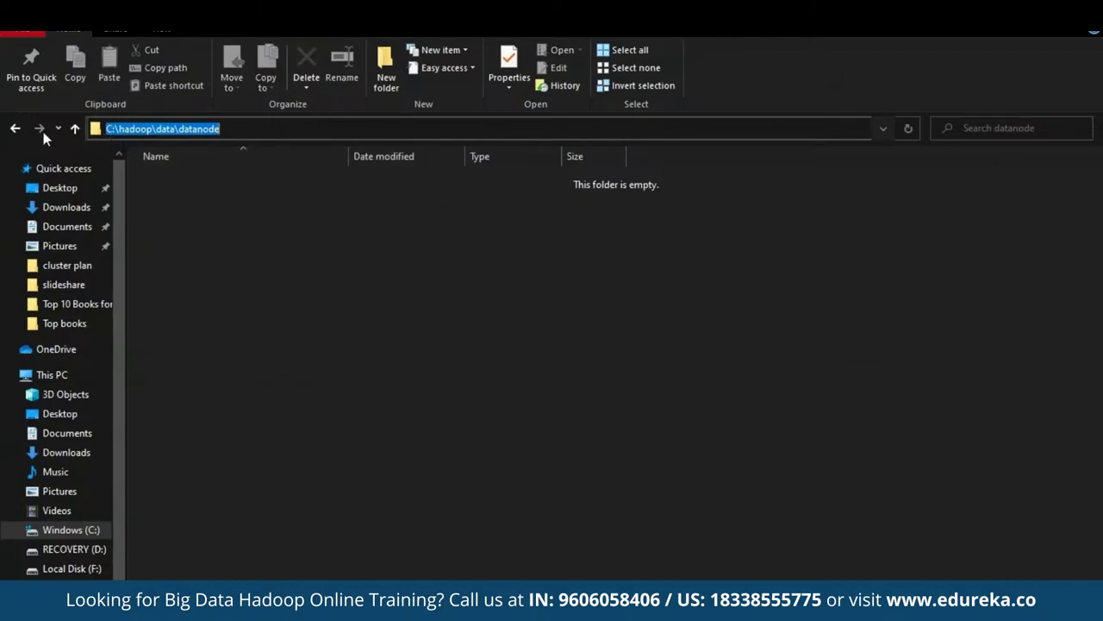
{"action": "left_click", "coordinate": [14, 127]}
{"action": "double_click", "coordinate": [244, 192]}
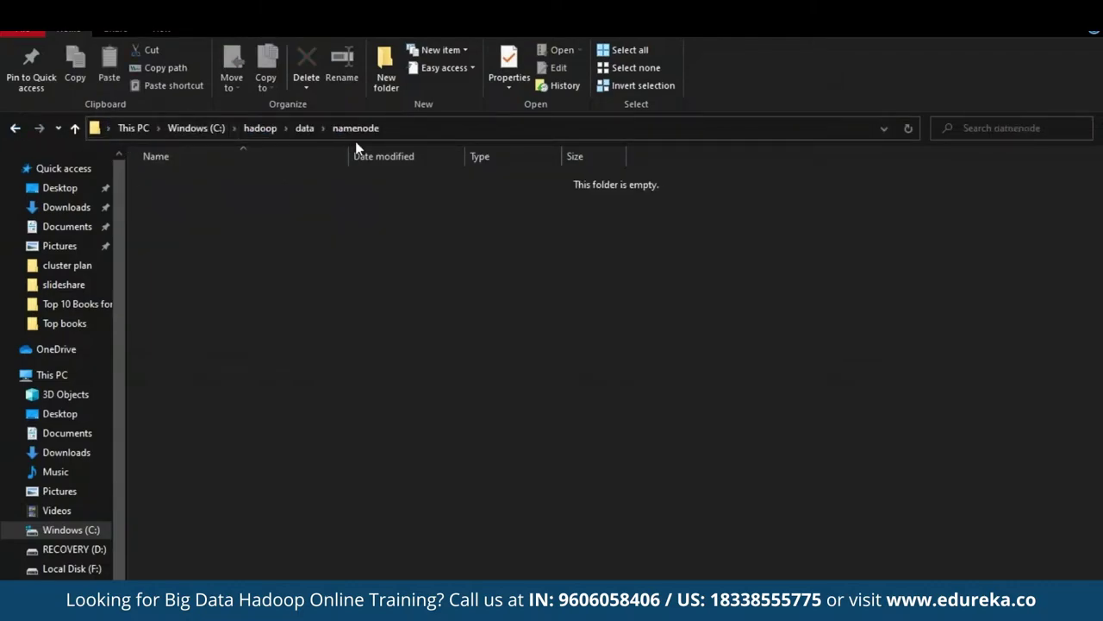
{"action": "left_click", "coordinate": [413, 134]}
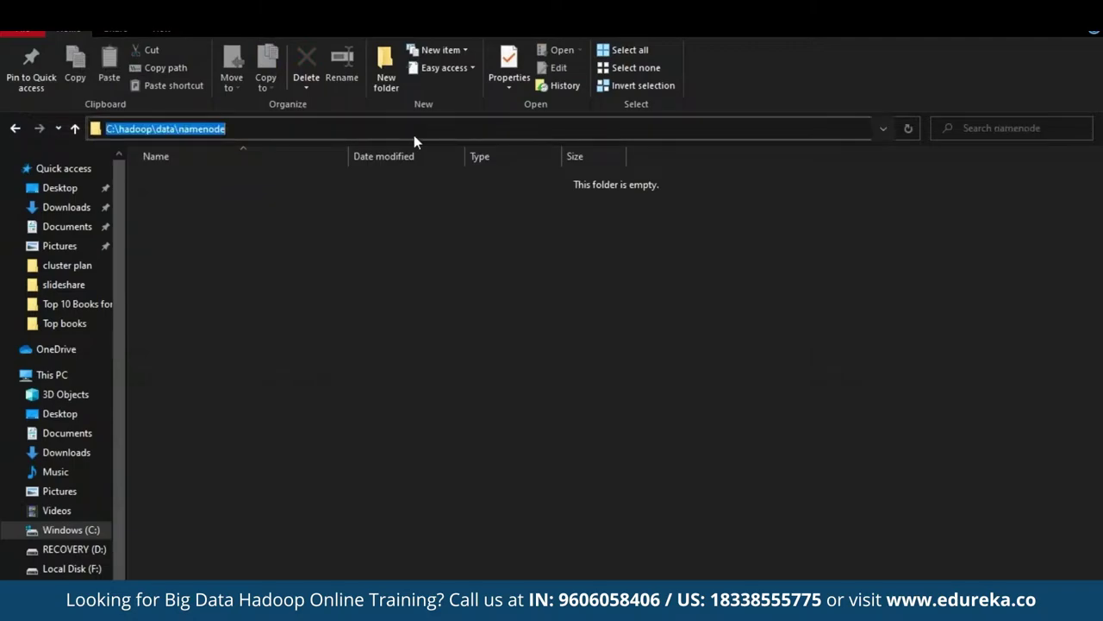
{"action": "left_click", "coordinate": [14, 129]}
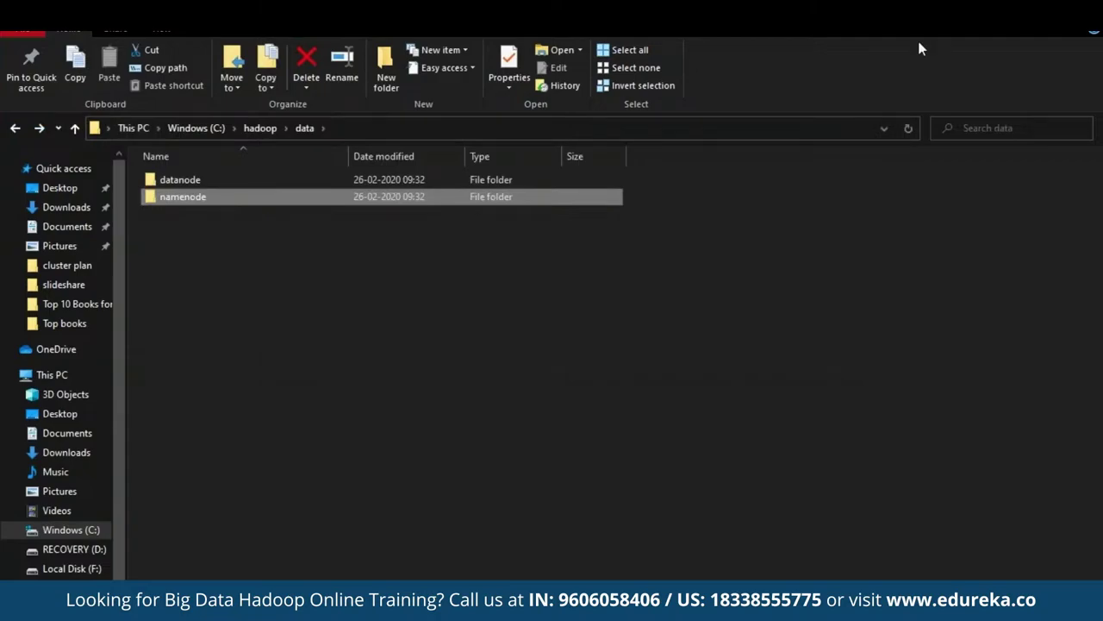
Step: In Notepad++, add dfs.replication with value 1, dfs.namenode.name.dir as C:\hadoop-2.8.0\data\namenode and dfs.datanode.data.dir as C:\hadoop-2.8.0\data\datanode to hdfs-site.xml
{"action": "key", "text": "alt+Tab"}
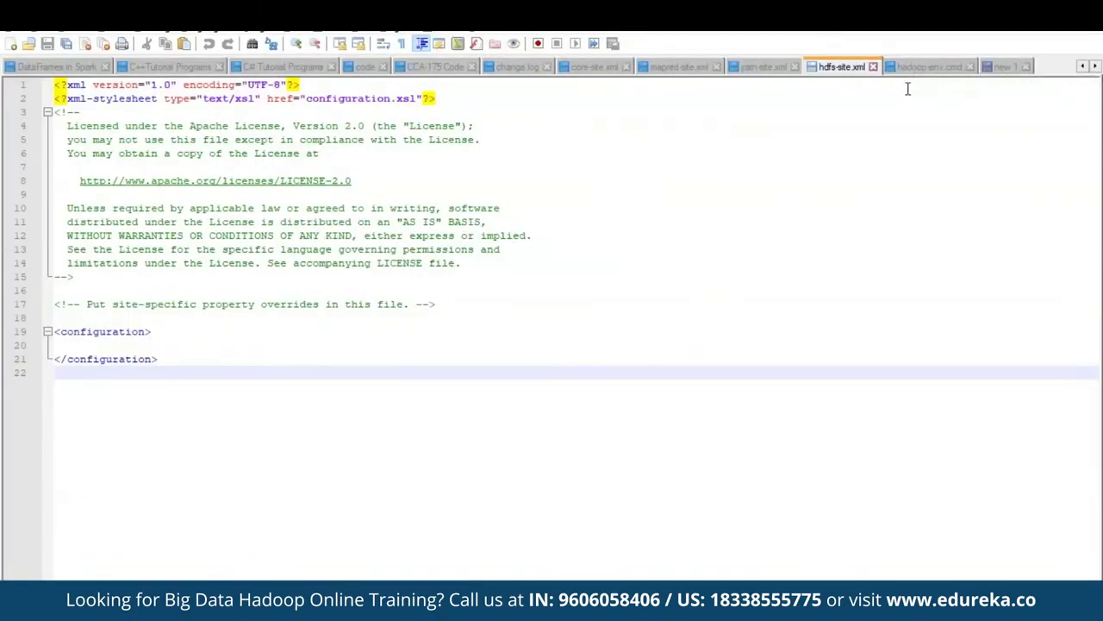
{"action": "left_click", "coordinate": [60, 345]}
{"action": "type", "text": "<property> <name>dfs.replication</name> <value>1</value> </property> <property> <name>dfs.namenode.name.dir</name> <value>C:\\hadoop-2.8.0\\data\\namenode</value> </property> <property> <name>dfs.datanode.data.dir</name> <value>C:\\hadoop-2.8.0\\data\\datanode</value> </property>"}
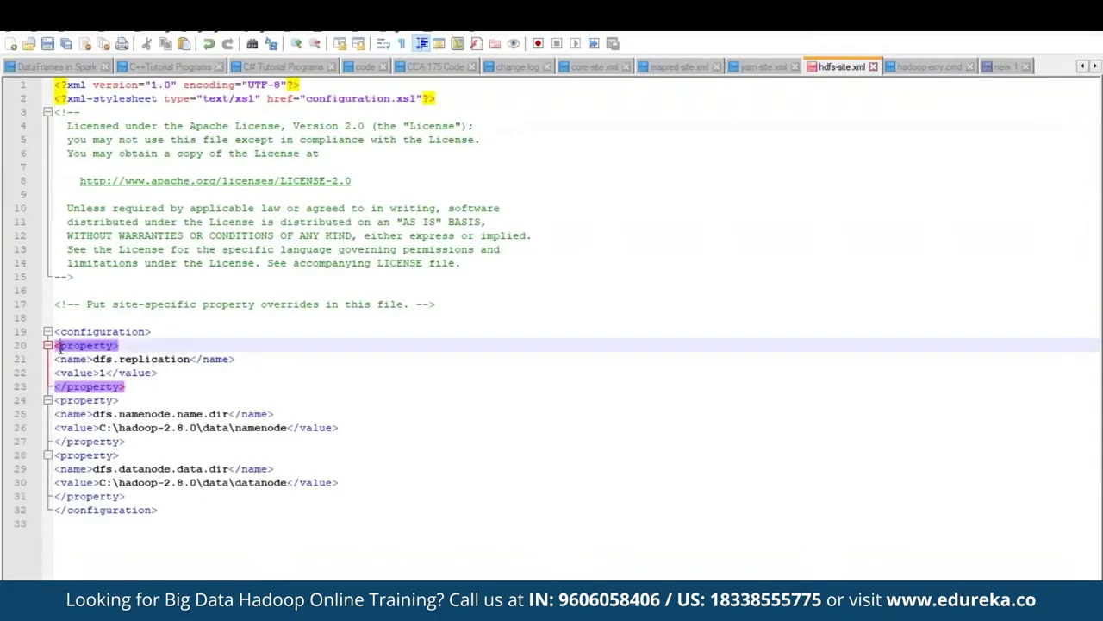
Step: Indent the three property blocks in hdfs-site.xml one level and their name and value lines two levels
{"action": "key", "text": "Tab"}
{"action": "key", "text": "Down"}
{"action": "key", "text": "Tab"}
{"action": "key", "text": "Tab"}
{"action": "key", "text": "Down"}
{"action": "key", "text": "Tab"}
{"action": "key", "text": "Tab"}
{"action": "key", "text": "Down"}
{"action": "key", "text": "Tab"}
{"action": "key", "text": "Down"}
{"action": "key", "text": "Tab"}
{"action": "key", "text": "Down"}
{"action": "key", "text": "Tab"}
{"action": "key", "text": "Tab"}
{"action": "key", "text": "Down"}
{"action": "key", "text": "Tab"}
{"action": "key", "text": "Tab"}
{"action": "key", "text": "Down"}
{"action": "key", "text": "Tab"}
{"action": "key", "text": "Down"}
{"action": "key", "text": "Tab"}
{"action": "key", "text": "Down"}
{"action": "key", "text": "Tab"}
{"action": "key", "text": "Tab"}
{"action": "key", "text": "Down"}
{"action": "key", "text": "Tab"}
{"action": "key", "text": "Tab"}
{"action": "key", "text": "Down"}
{"action": "key", "text": "Tab"}
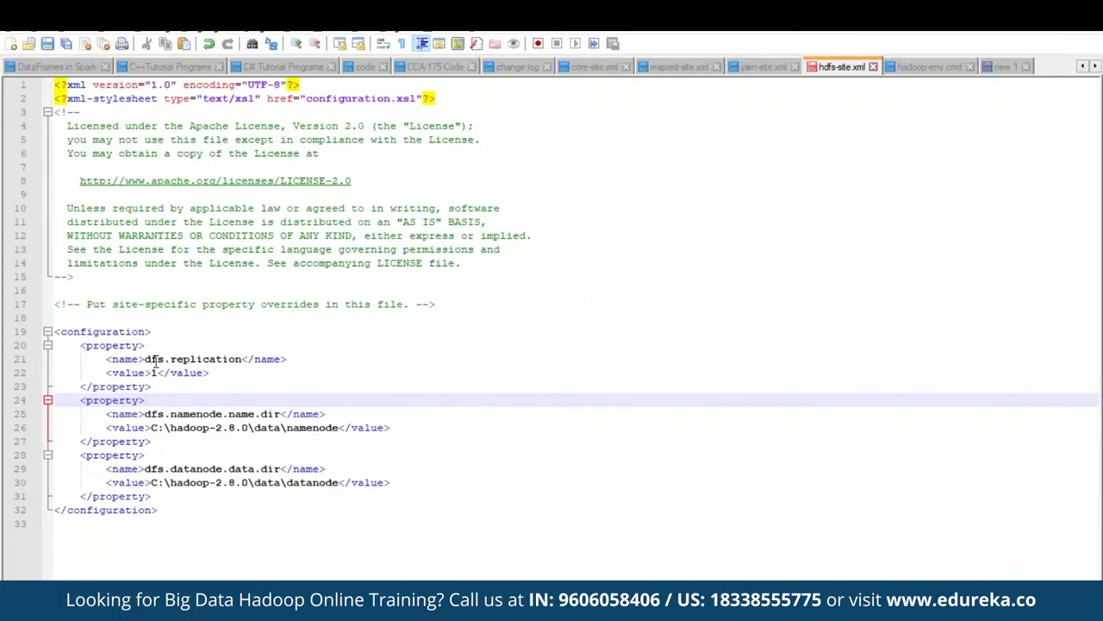
Step: Change the hdfs-site.xml directories to C:\hadoop\data\namenode and C:\hadoop\data\datanode and save the file
{"action": "left_click", "coordinate": [157, 373]}
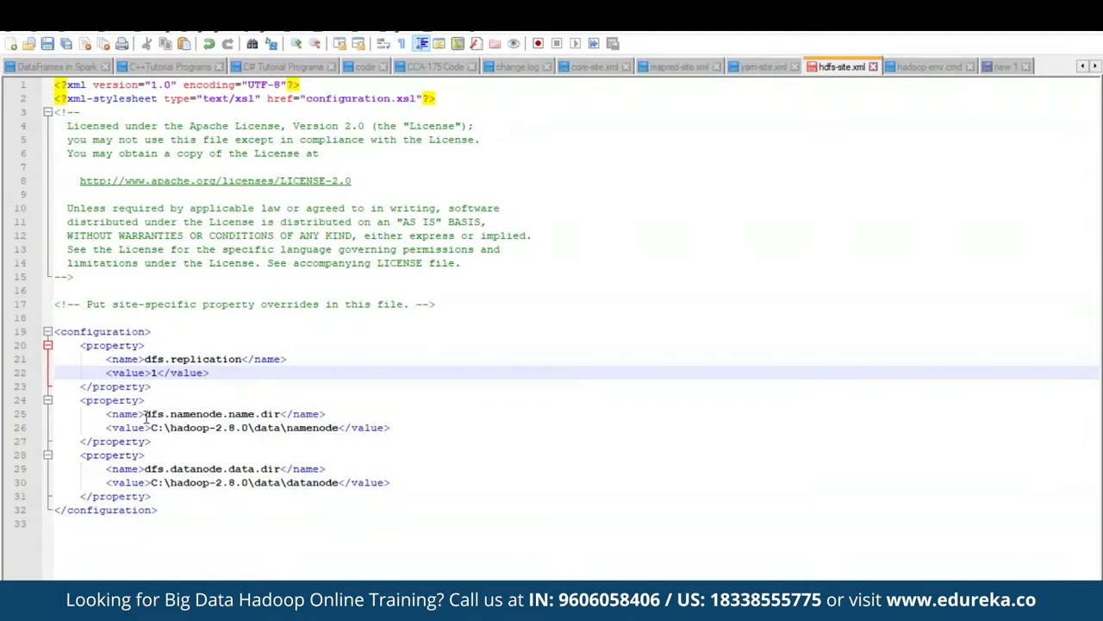
{"action": "left_click_drag", "start_coordinate": [154, 422], "coordinate": [331, 434]}
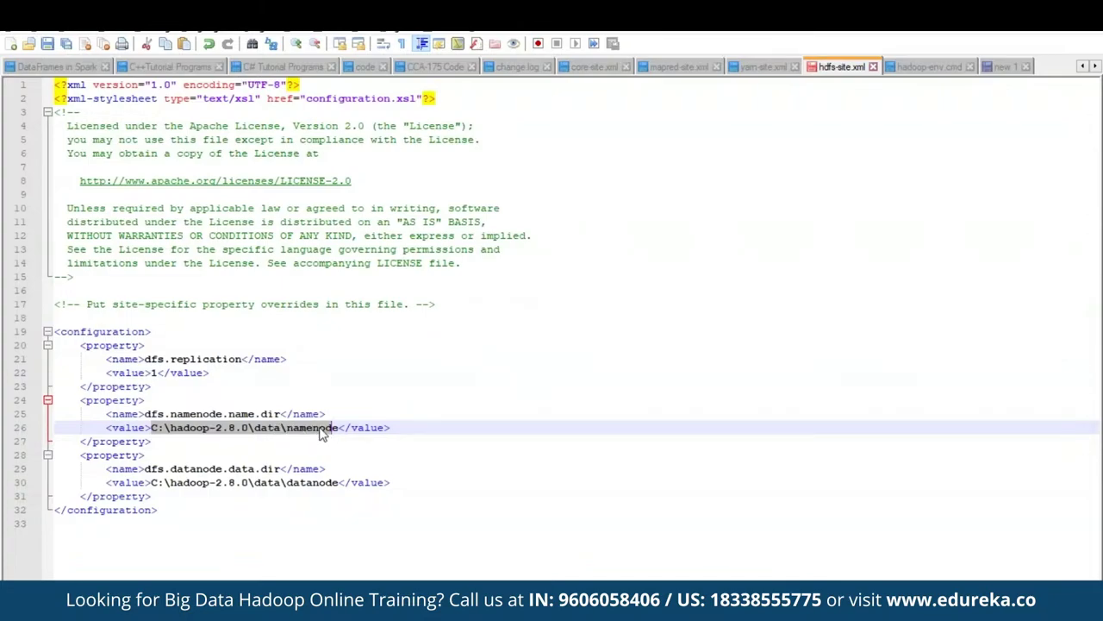
{"action": "left_click", "coordinate": [248, 482]}
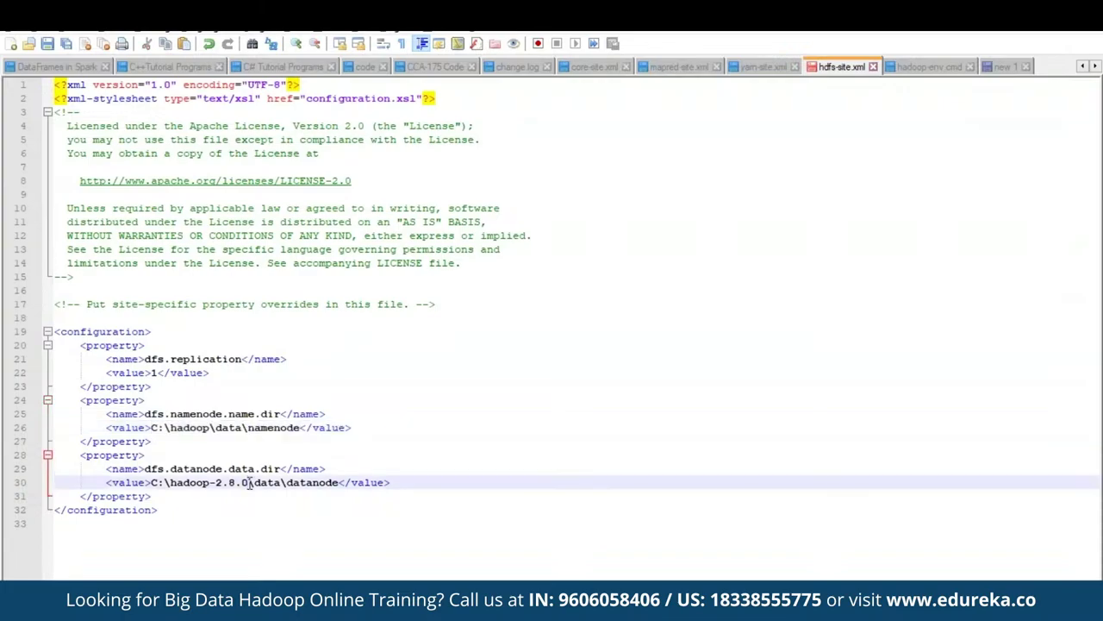
{"action": "key", "text": "BackSpace"}
{"action": "key", "text": "BackSpace"}
{"action": "key", "text": "BackSpace"}
{"action": "key", "text": "BackSpace"}
{"action": "key", "text": "BackSpace"}
{"action": "key", "text": "BackSpace"}
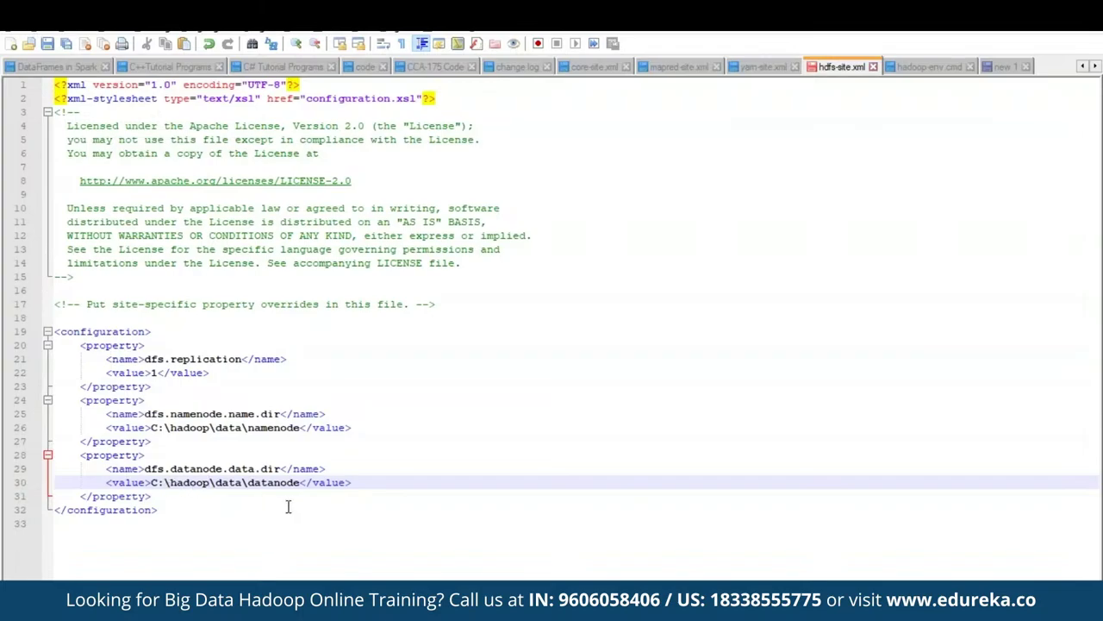
{"action": "left_click", "coordinate": [249, 520]}
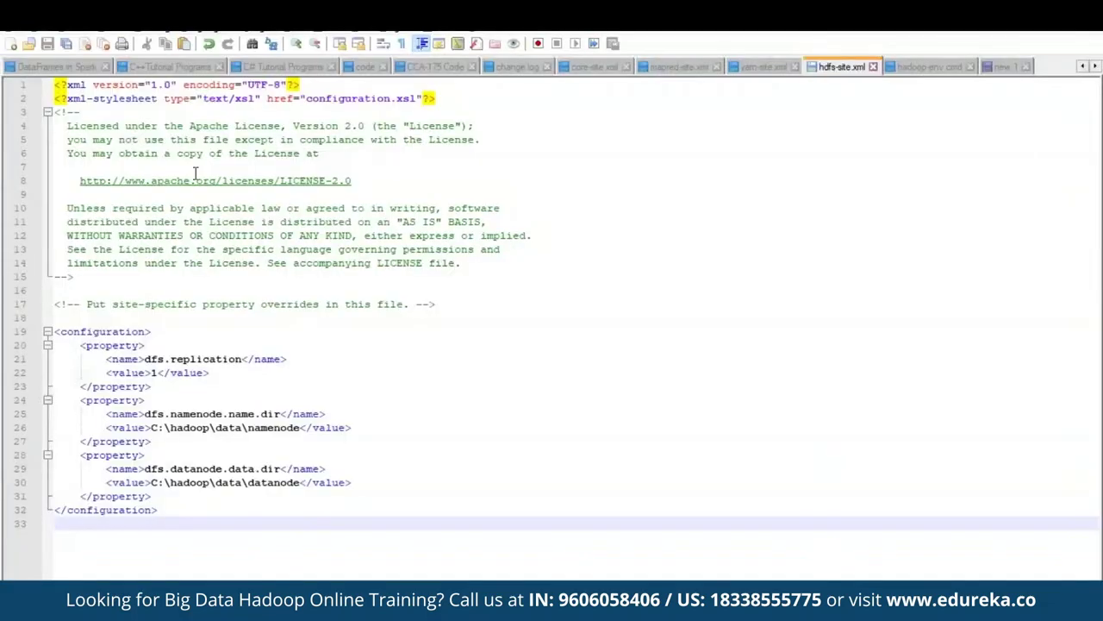
Step: Remove the %JAVA_HOME% value from the set JAVA_HOME line in hadoop-env.cmd
{"action": "left_click", "coordinate": [927, 67]}
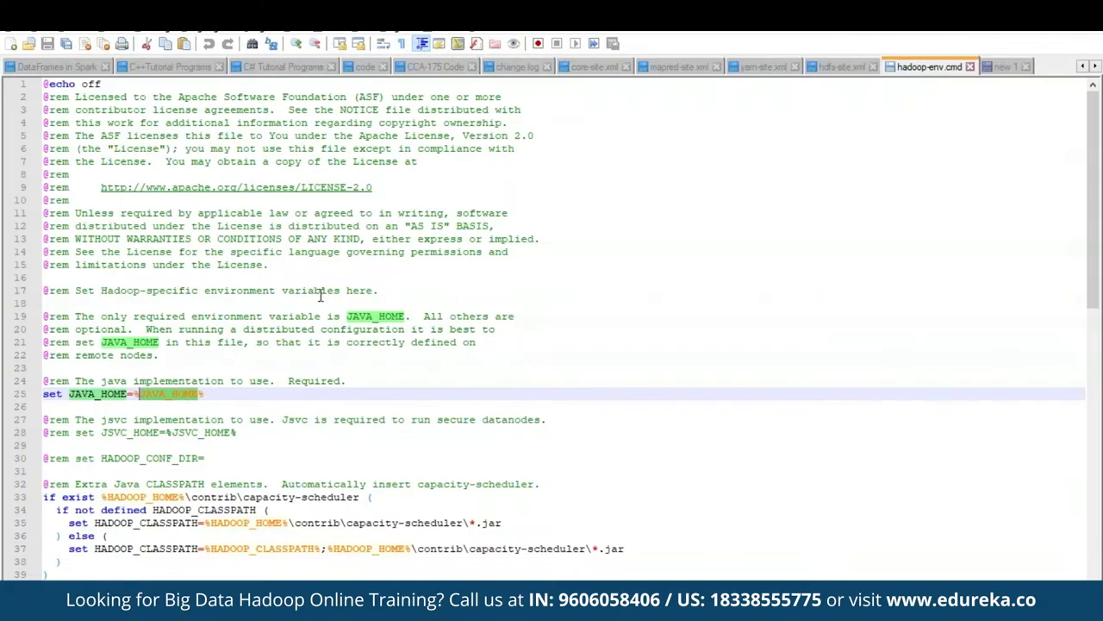
{"action": "left_click", "coordinate": [205, 393]}
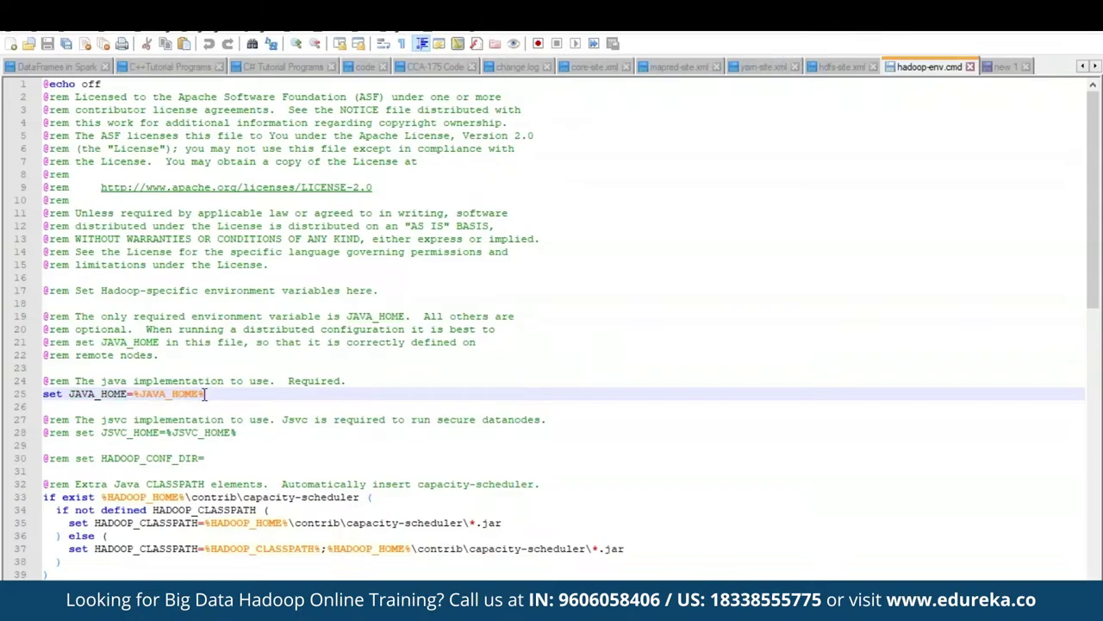
{"action": "key", "text": "BackSpace"}
{"action": "key", "text": "BackSpace"}
{"action": "key", "text": "BackSpace"}
{"action": "key", "text": "BackSpace"}
{"action": "key", "text": "BackSpace"}
{"action": "key", "text": "BackSpace"}
{"action": "key", "text": "BackSpace"}
{"action": "key", "text": "BackSpace"}
{"action": "key", "text": "BackSpace"}
{"action": "key", "text": "BackSpace"}
{"action": "key", "text": "BackSpace"}
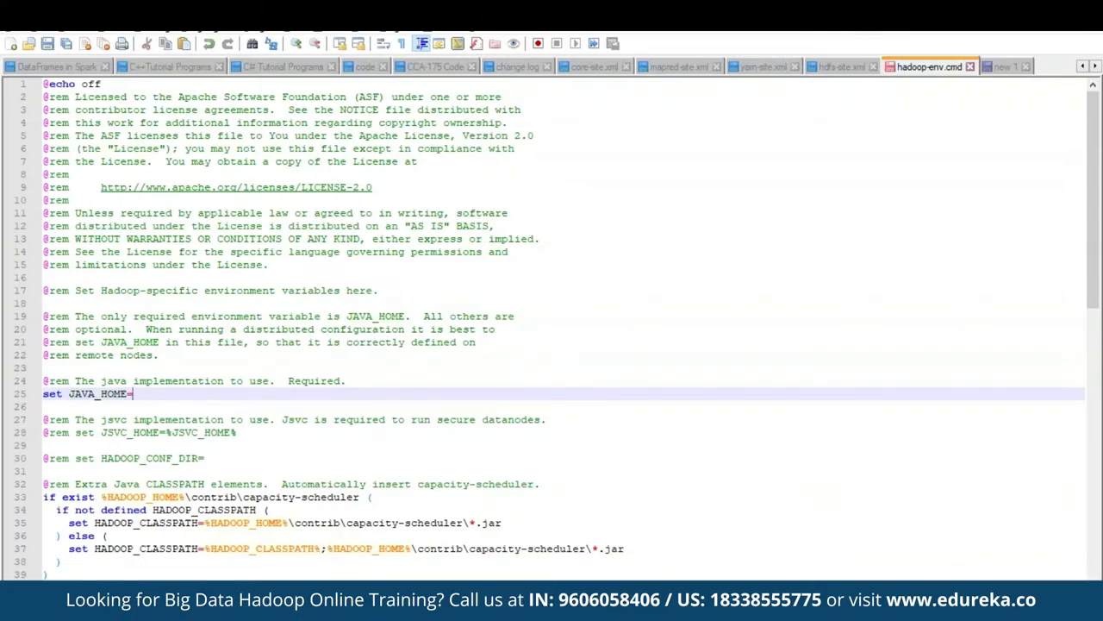
Step: Open the environment variables from Windows Settings by searching for "env" and get the JAVA_HOME path
{"action": "key", "text": "super"}
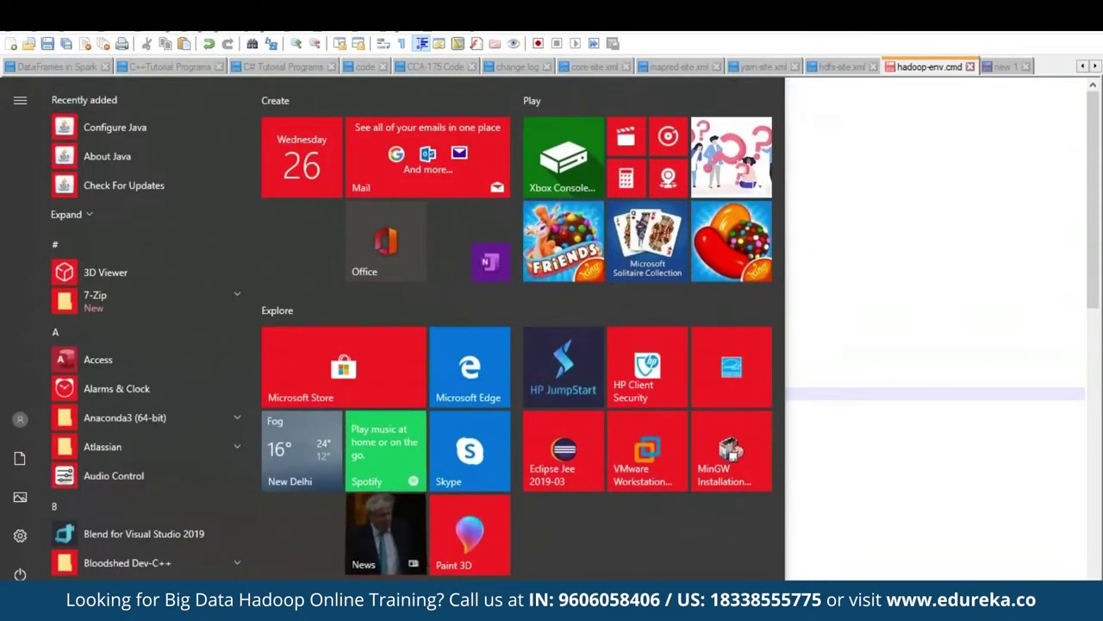
{"action": "left_click", "coordinate": [20, 536]}
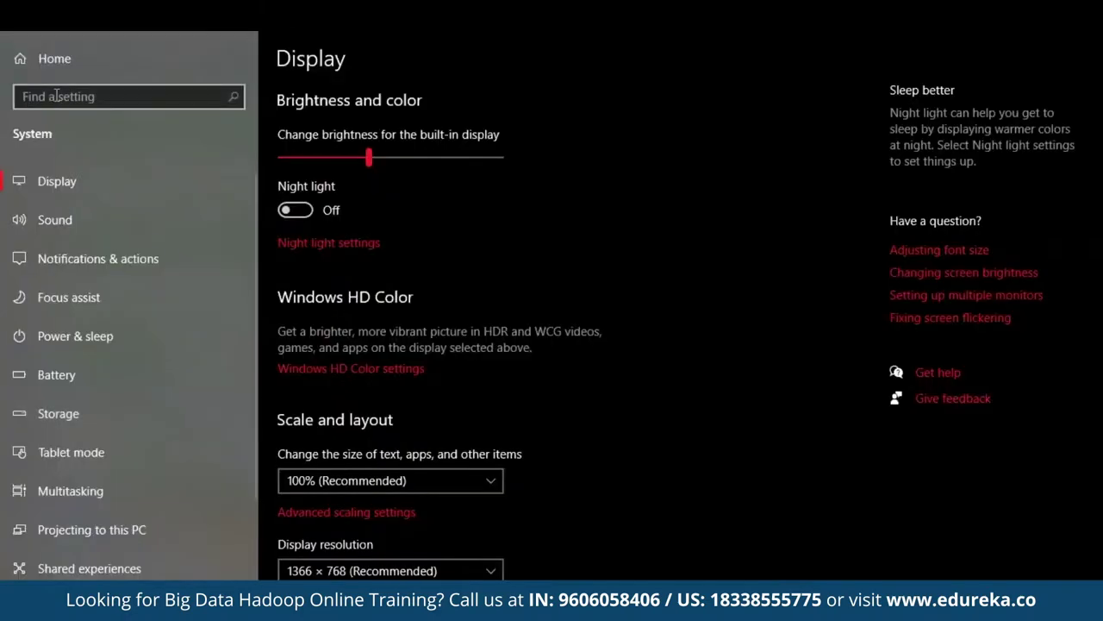
{"action": "left_click", "coordinate": [52, 91]}
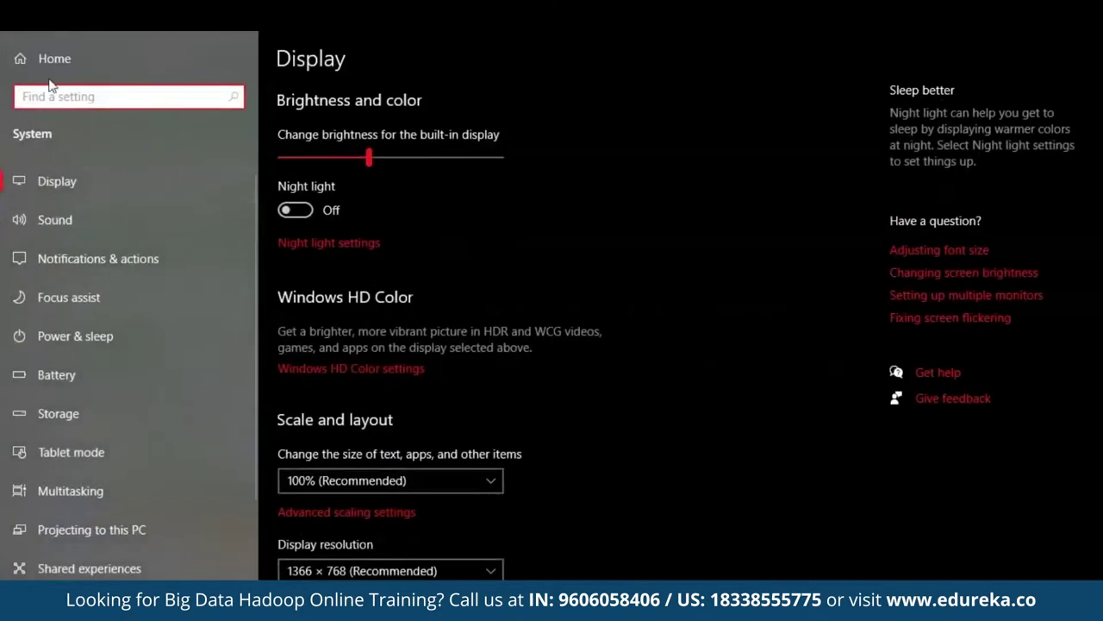
{"action": "type", "text": "env"}
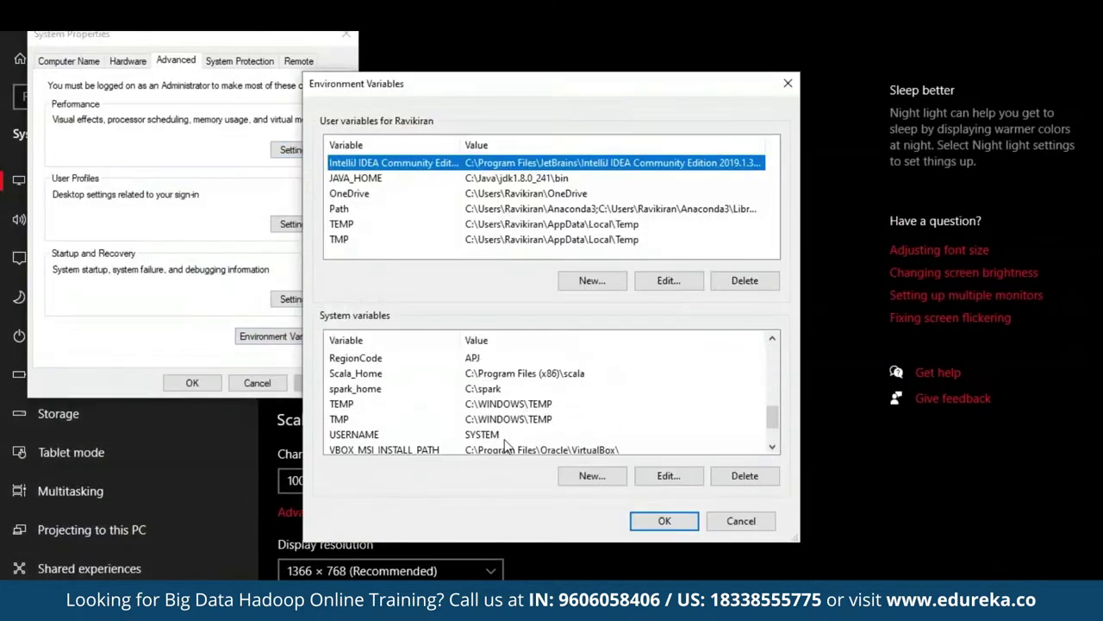
{"action": "scroll", "coordinate": [507, 414], "scroll_direction": "up", "scroll_amount": 3}
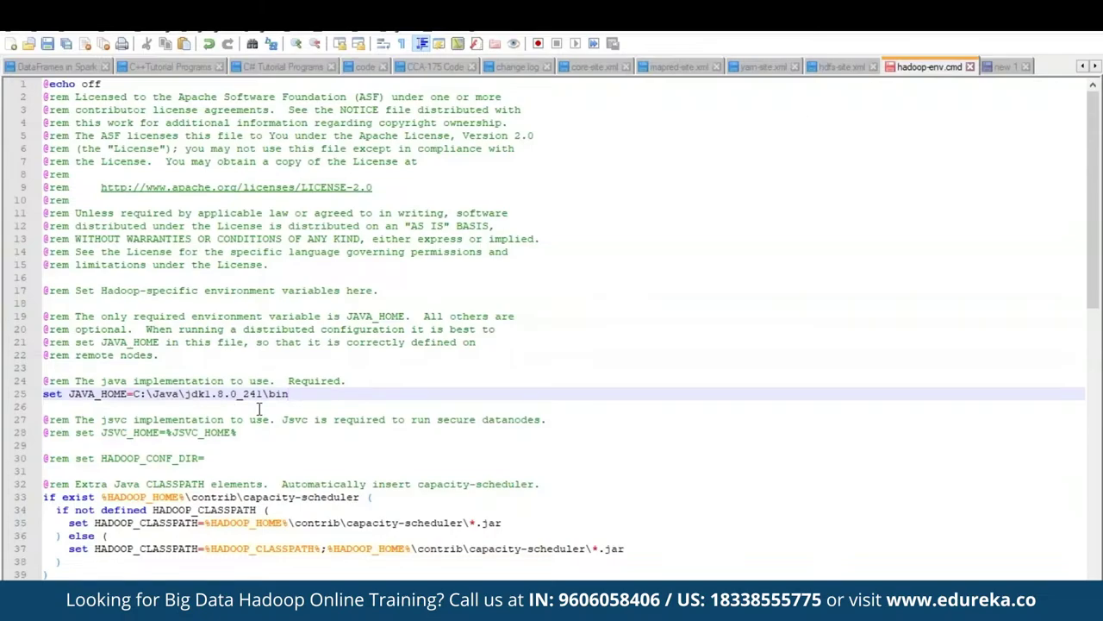
Step: In Notepad++, shorten the JAVA_HOME path in hadoop-env.cmd to C:\Java\jdk1.8.0_241 and save the file
{"action": "key", "text": "BackSpace"}
{"action": "key", "text": "BackSpace"}
{"action": "key", "text": "BackSpace"}
{"action": "key", "text": "BackSpace"}
{"action": "left_click", "coordinate": [47, 44]}
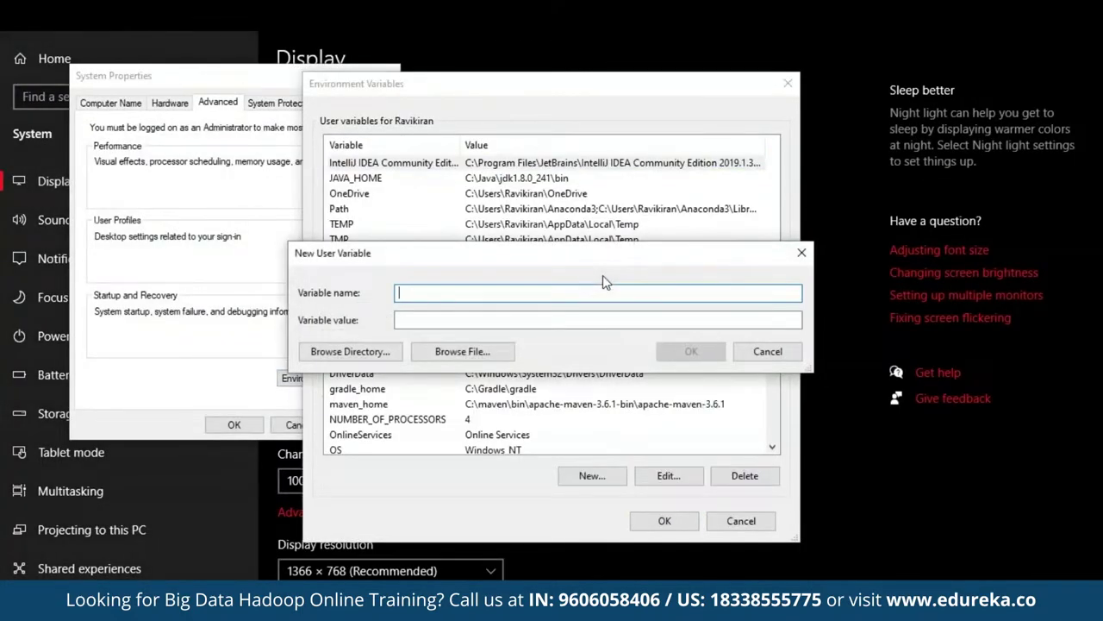
Step: In the Windows environment variables, create the user variable HADOOP_HOME with the value C:\hadoop\bin
{"action": "type", "text": "HADOOP_HOME"}
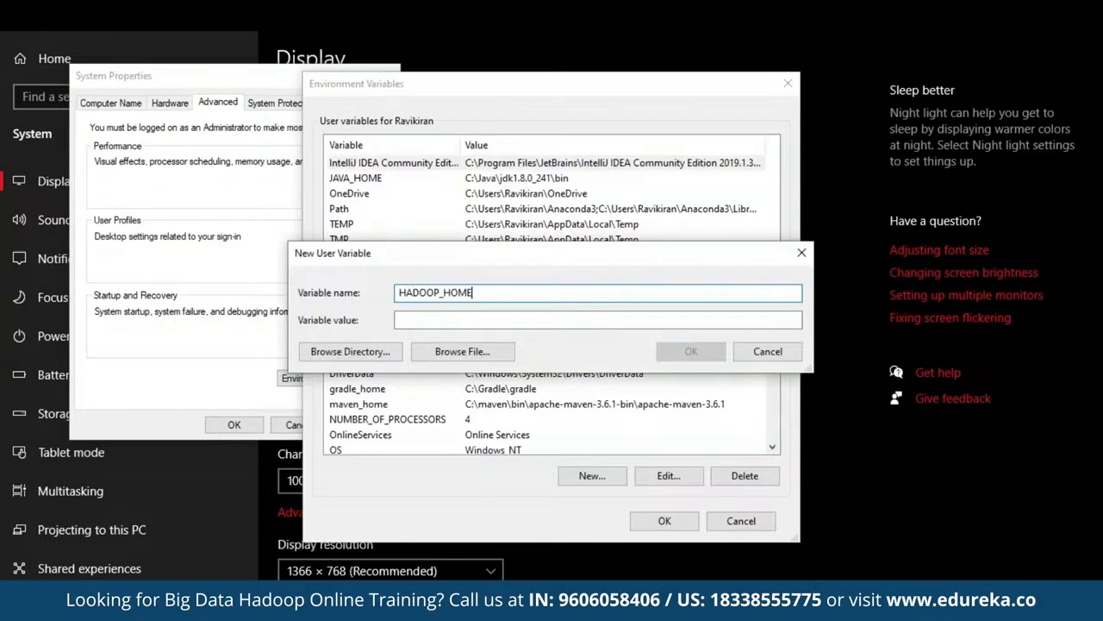
{"action": "left_click", "coordinate": [579, 317]}
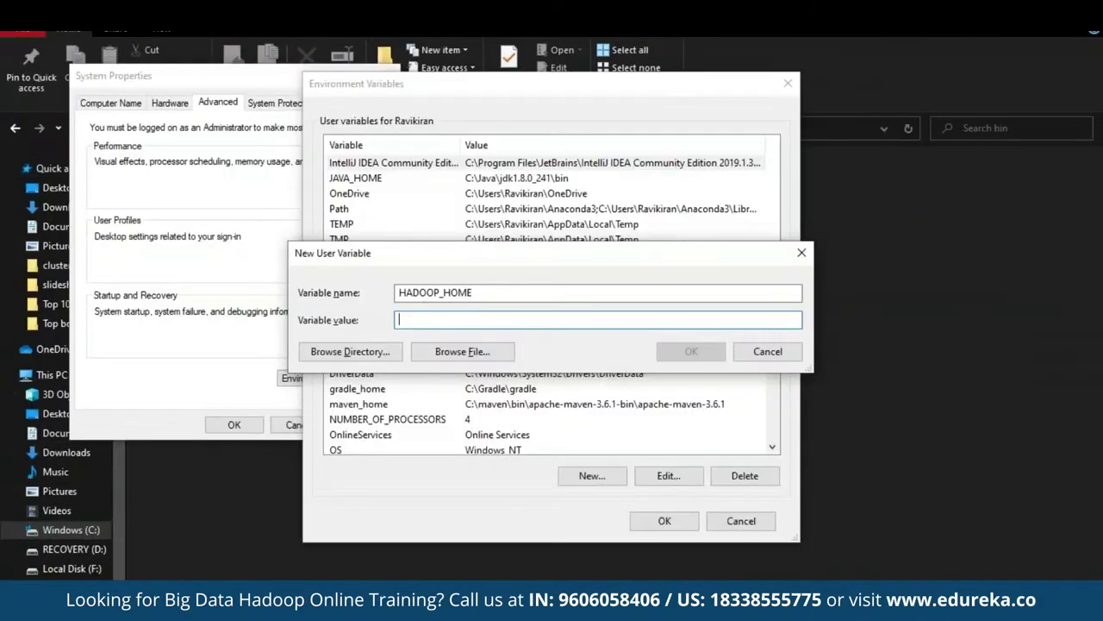
{"action": "type", "text": "C:\\hadoop\\bin"}
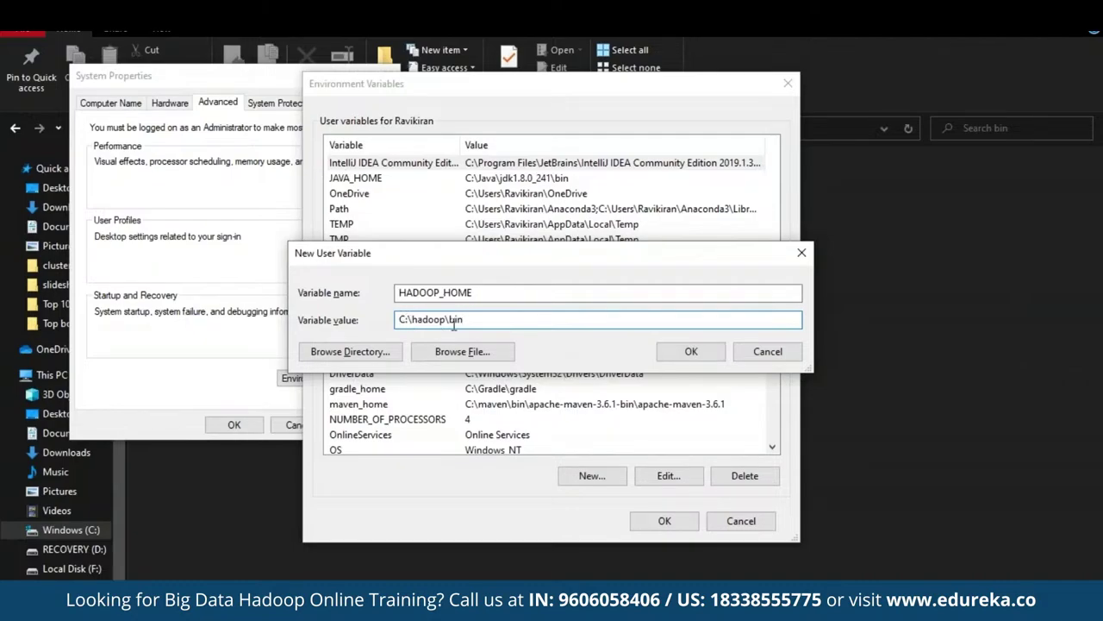
{"action": "left_click", "coordinate": [674, 353]}
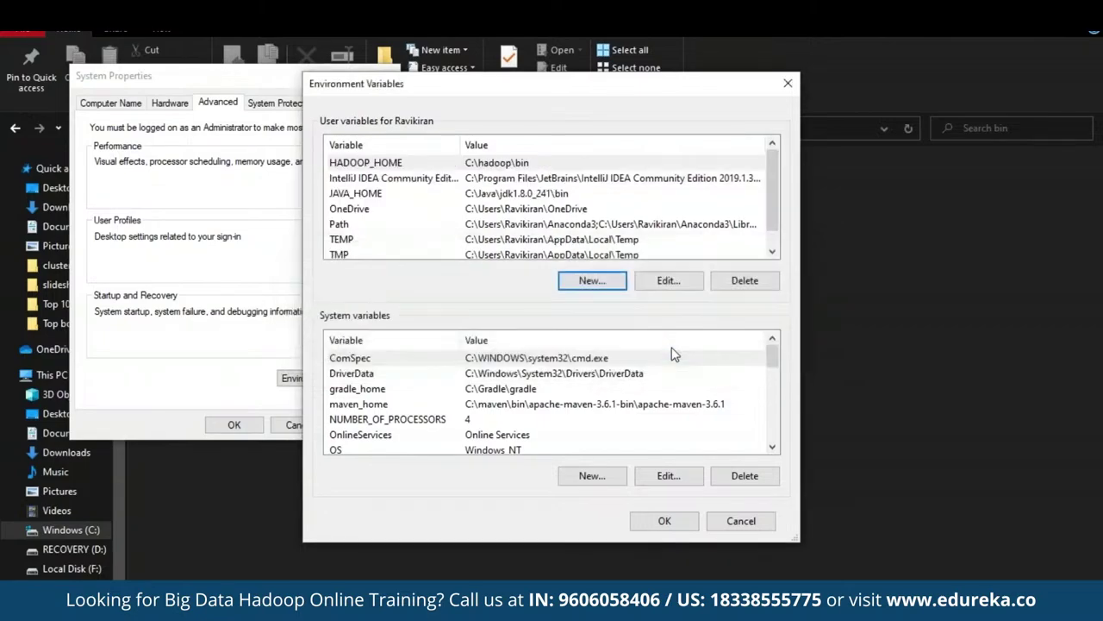
Step: Add C:\hadoop\bin as a new entry in the system Path variable
{"action": "scroll", "coordinate": [568, 427], "scroll_direction": "down", "scroll_amount": 3}
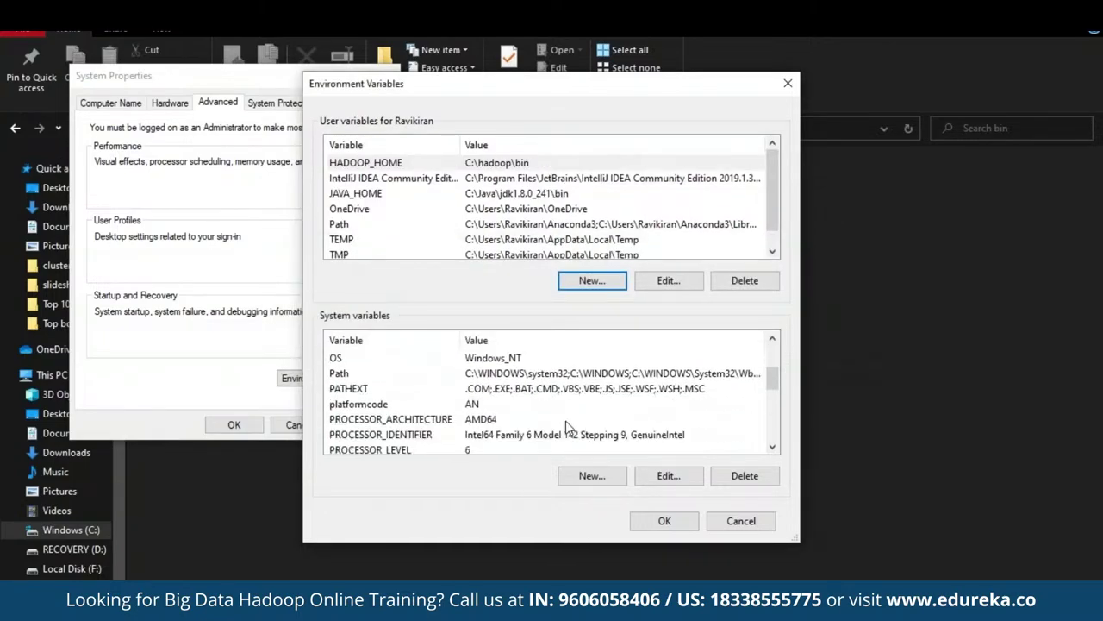
{"action": "scroll", "coordinate": [564, 424], "scroll_direction": "up", "scroll_amount": 3}
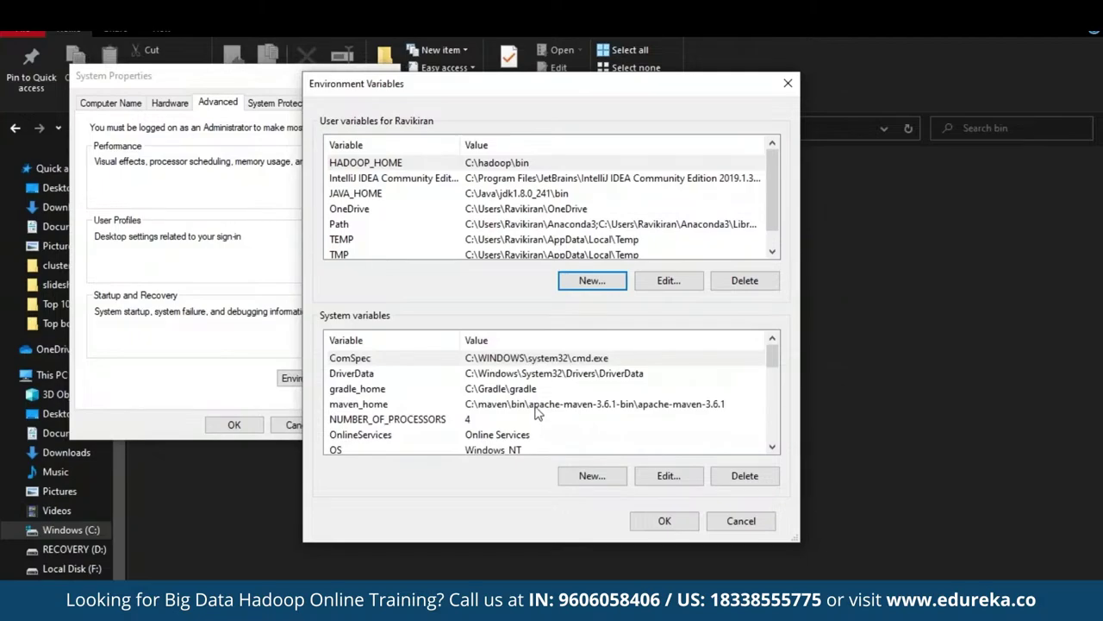
{"action": "scroll", "coordinate": [517, 405], "scroll_direction": "down", "scroll_amount": 2}
{"action": "double_click", "coordinate": [487, 399]}
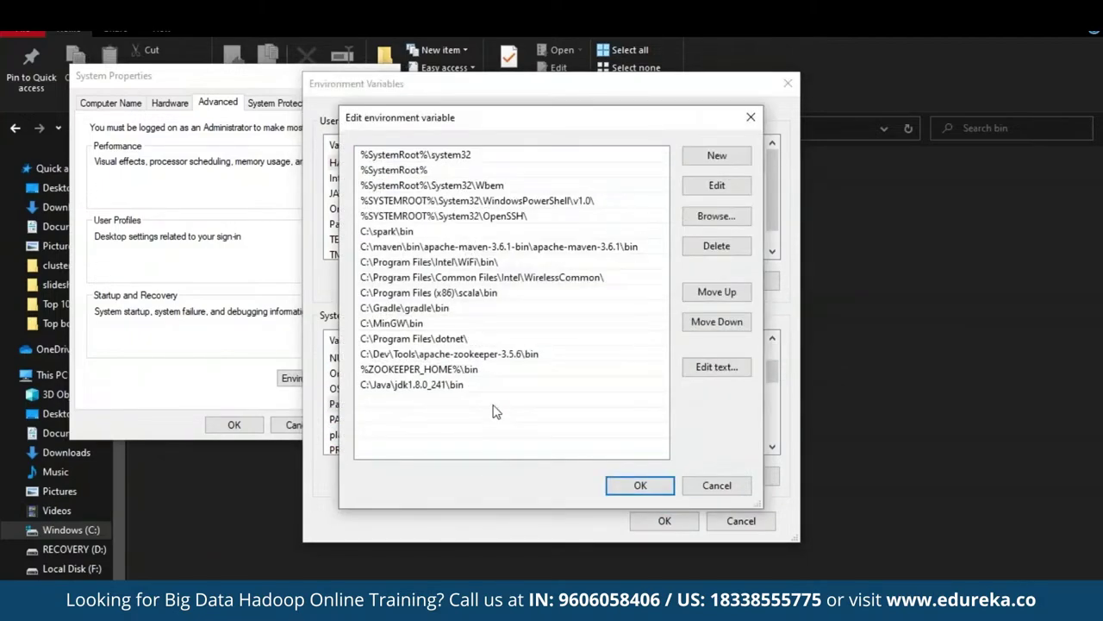
{"action": "left_click", "coordinate": [720, 158]}
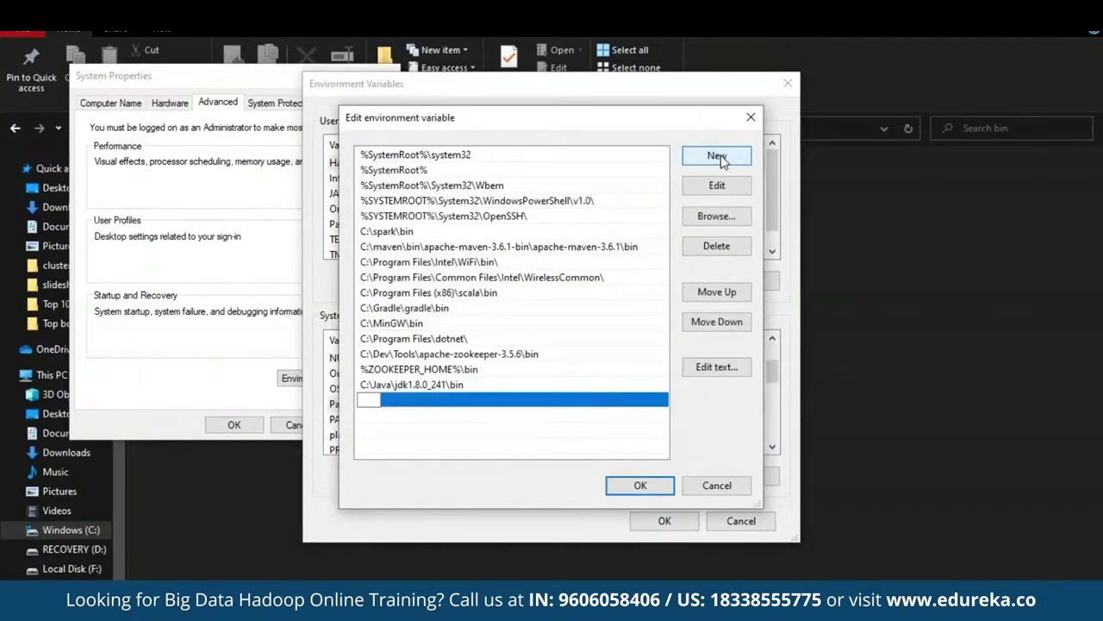
{"action": "type", "text": "C:\\hadoop\\bin"}
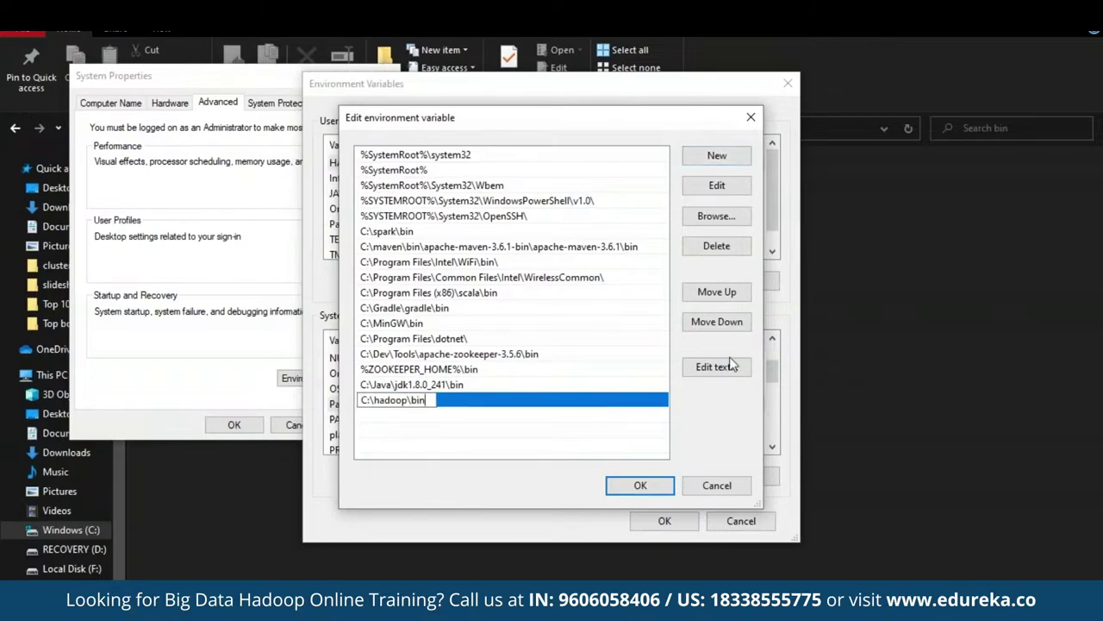
Step: Copy the sbin folder's path from File Explorer, add C:\hadoop\sbin to the system Path, and accept all environment variable changes
{"action": "left_click", "coordinate": [709, 160]}
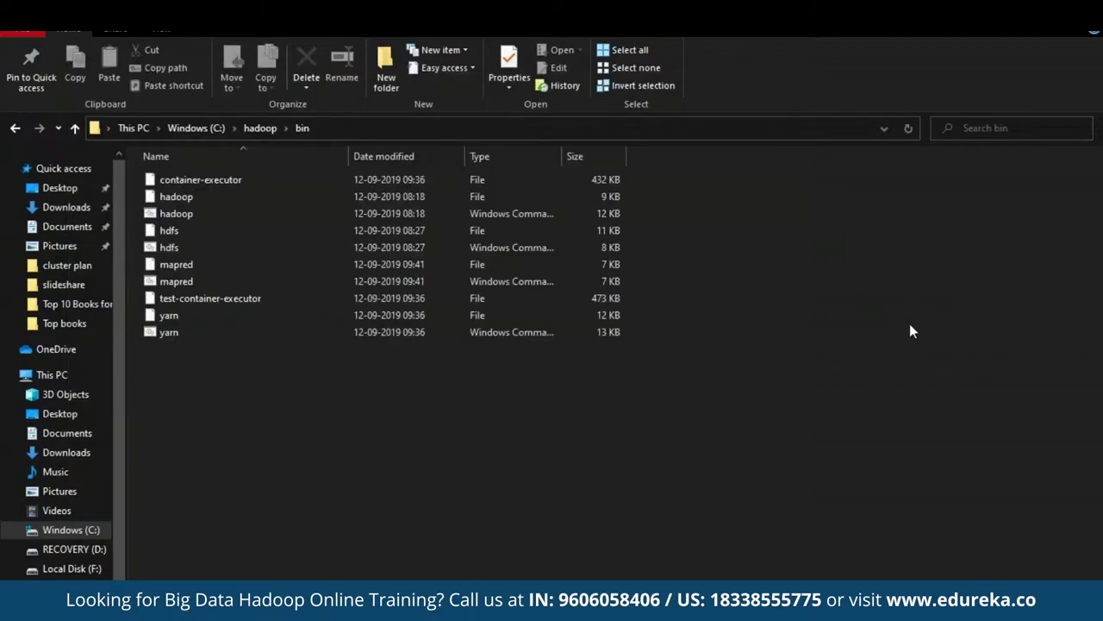
{"action": "left_click", "coordinate": [266, 128]}
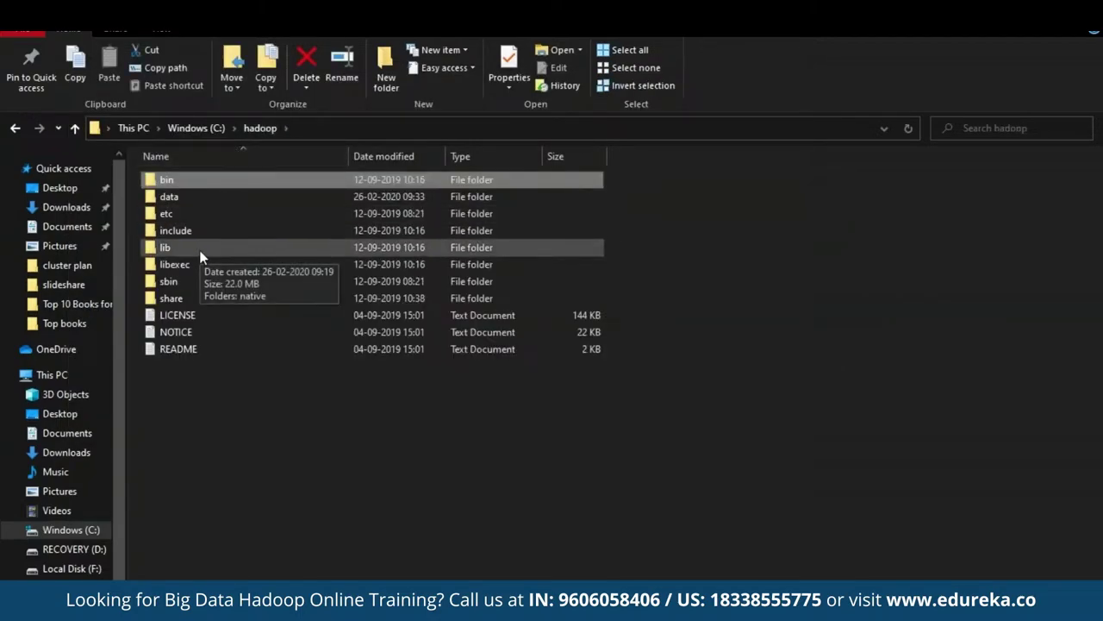
{"action": "double_click", "coordinate": [184, 283]}
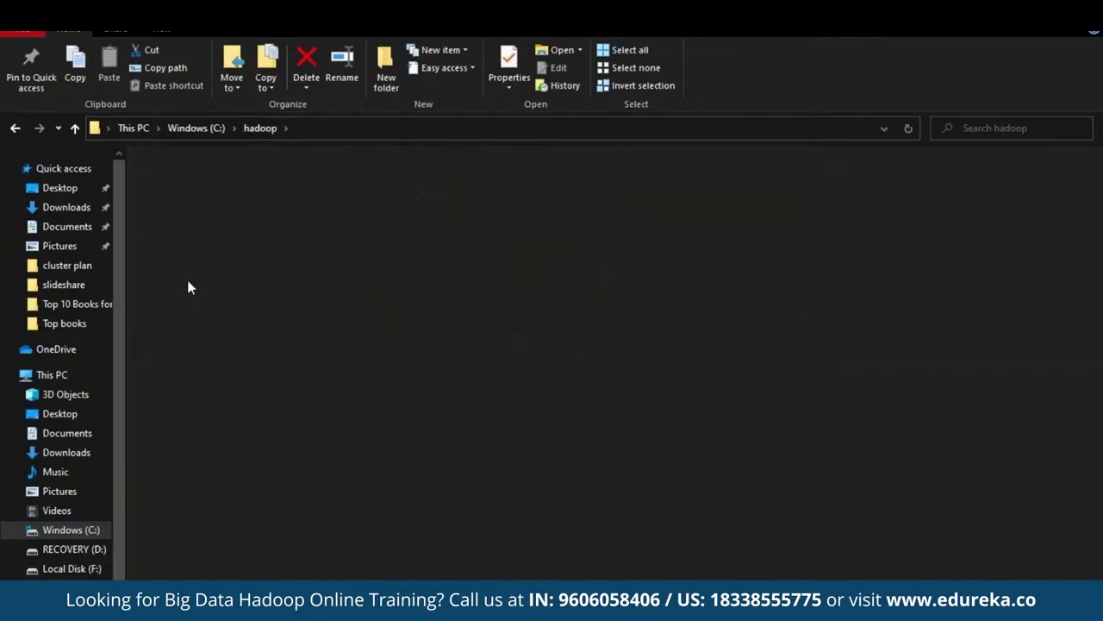
{"action": "left_click", "coordinate": [371, 128]}
{"action": "key", "text": "ctrl+c"}
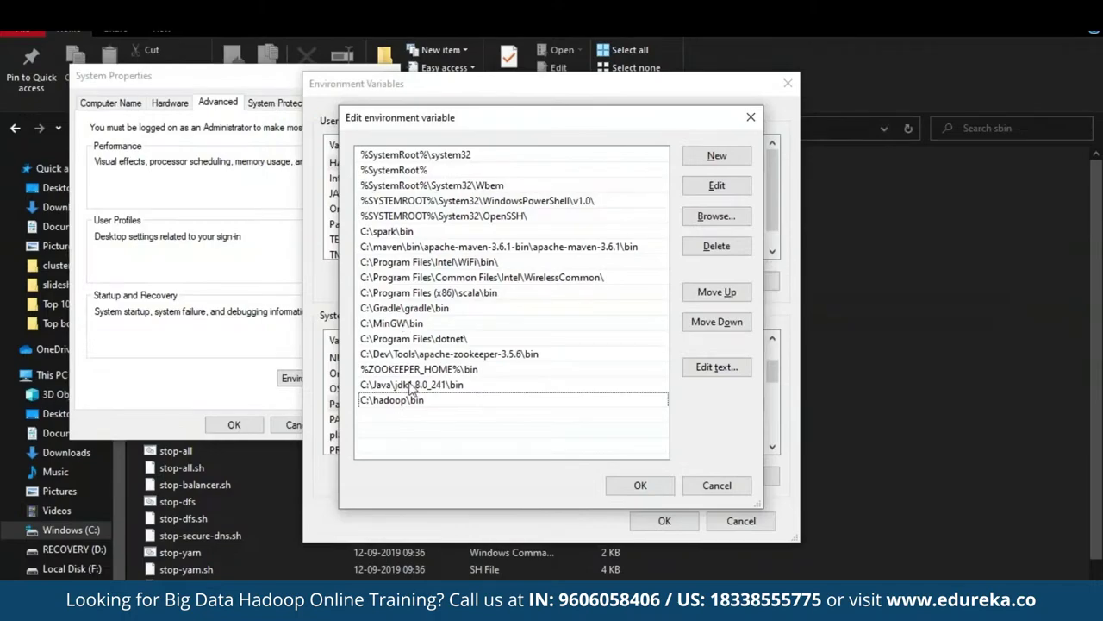
{"action": "left_click", "coordinate": [724, 155]}
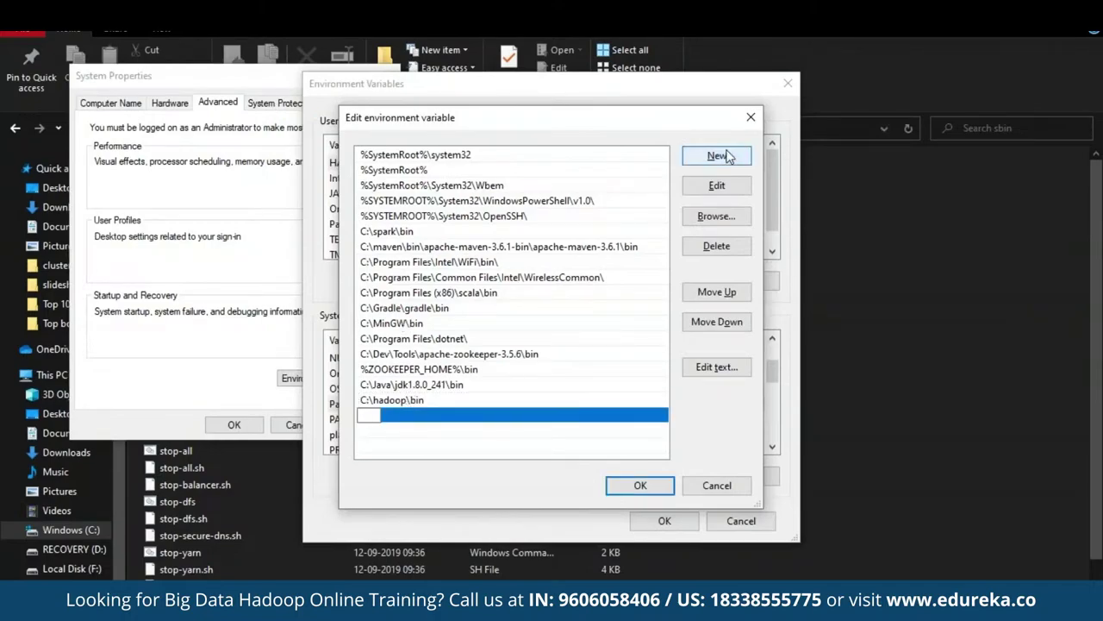
{"action": "key", "text": "ctrl+v"}
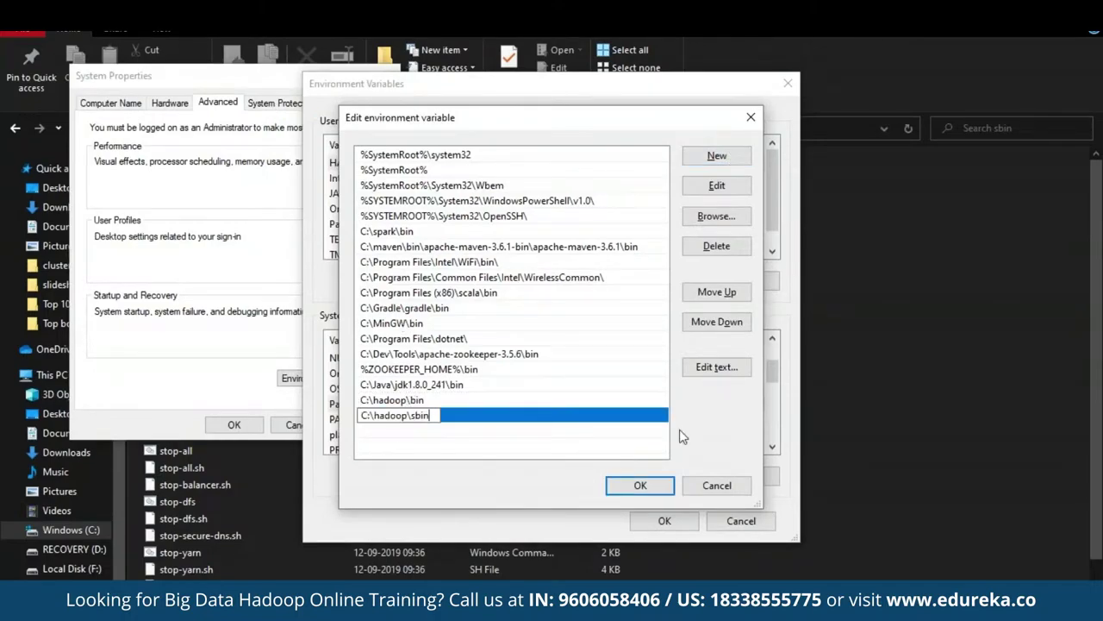
{"action": "left_click", "coordinate": [638, 485]}
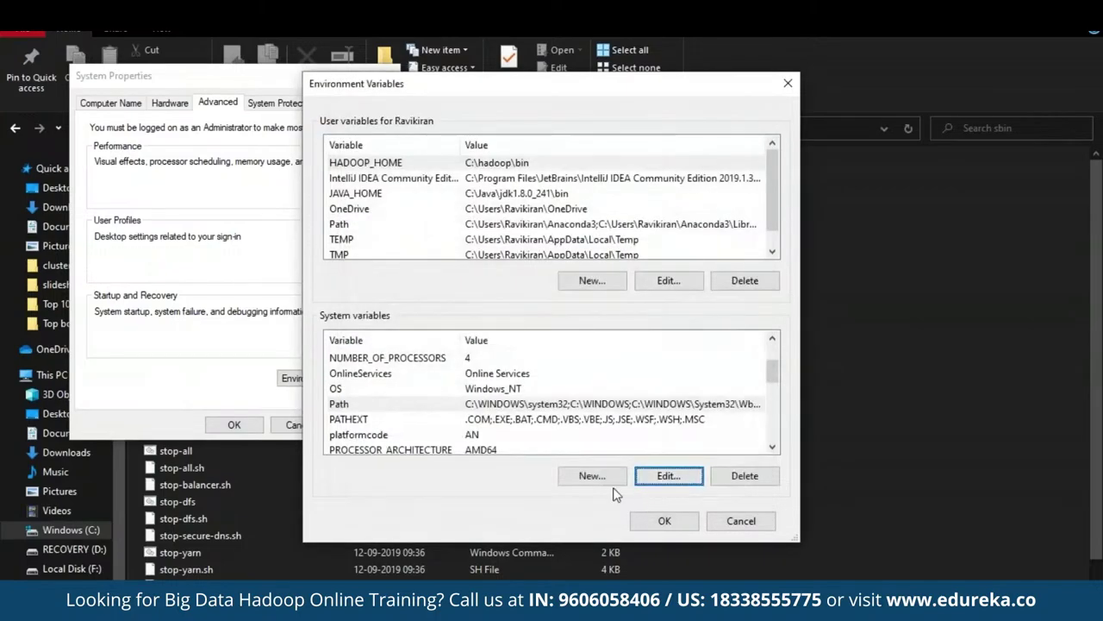
{"action": "left_click", "coordinate": [659, 522]}
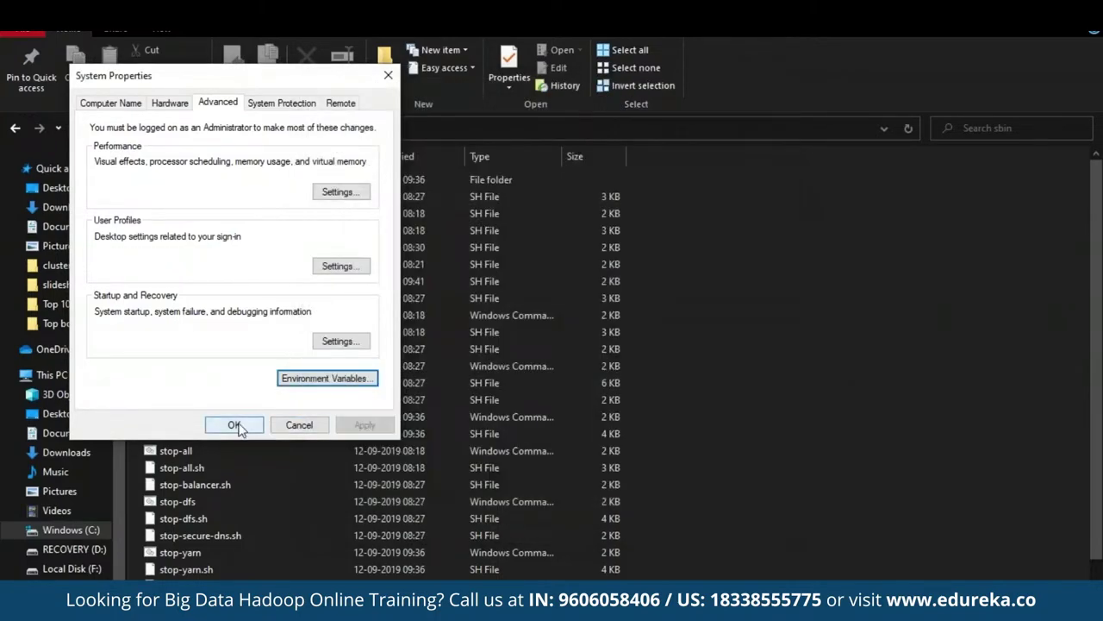
{"action": "left_click", "coordinate": [235, 425]}
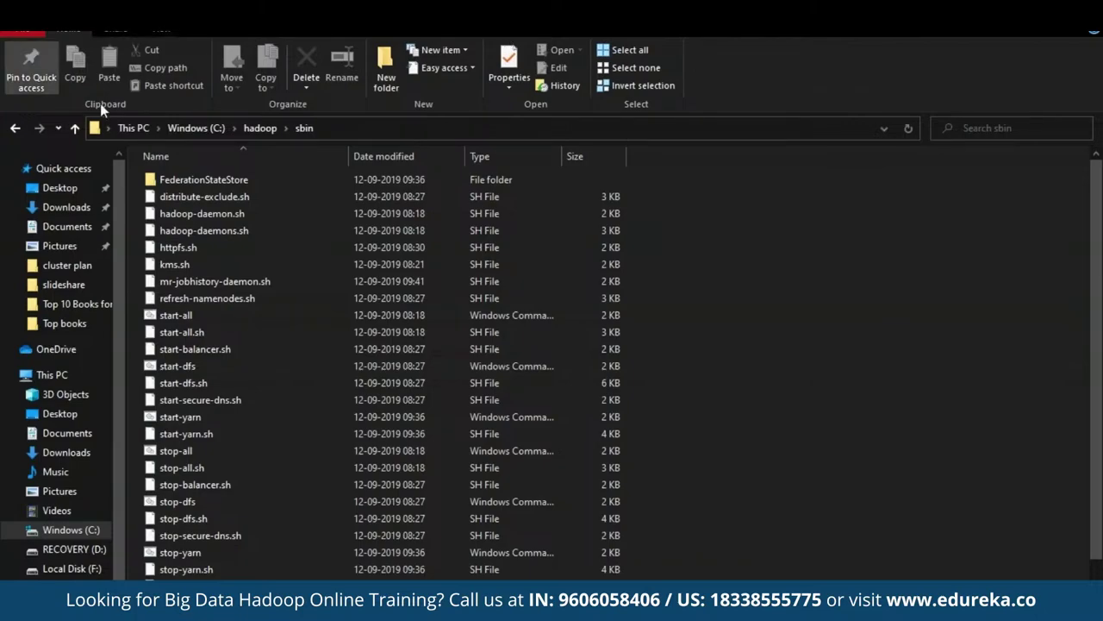
Step: Check the files in the C:\hadoop\bin folder and return to the hadoop folder
{"action": "left_click", "coordinate": [249, 130]}
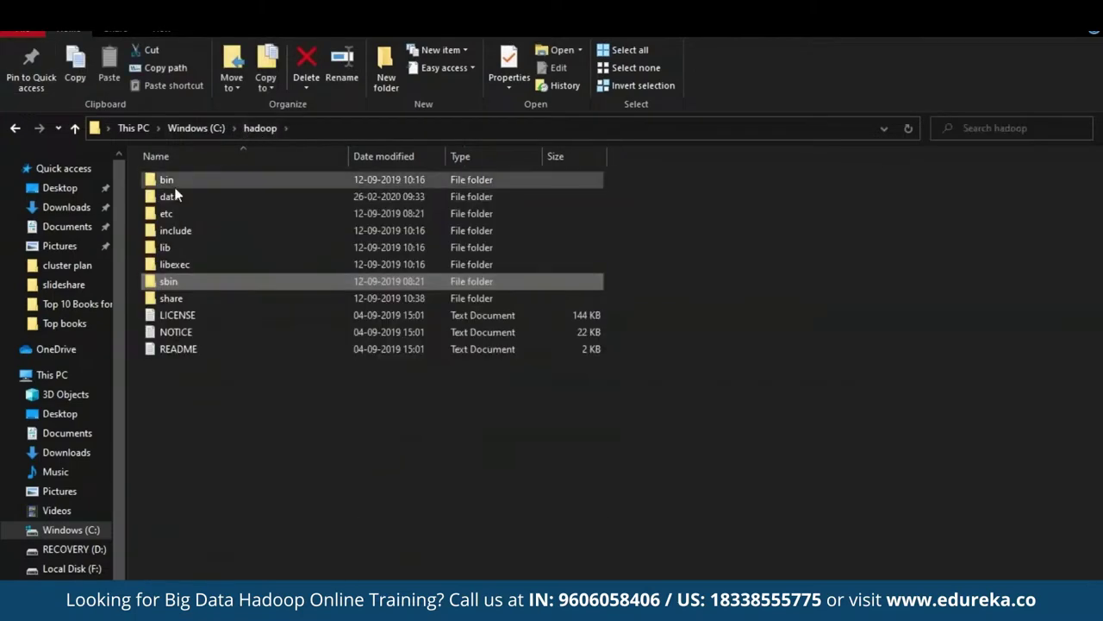
{"action": "double_click", "coordinate": [173, 182]}
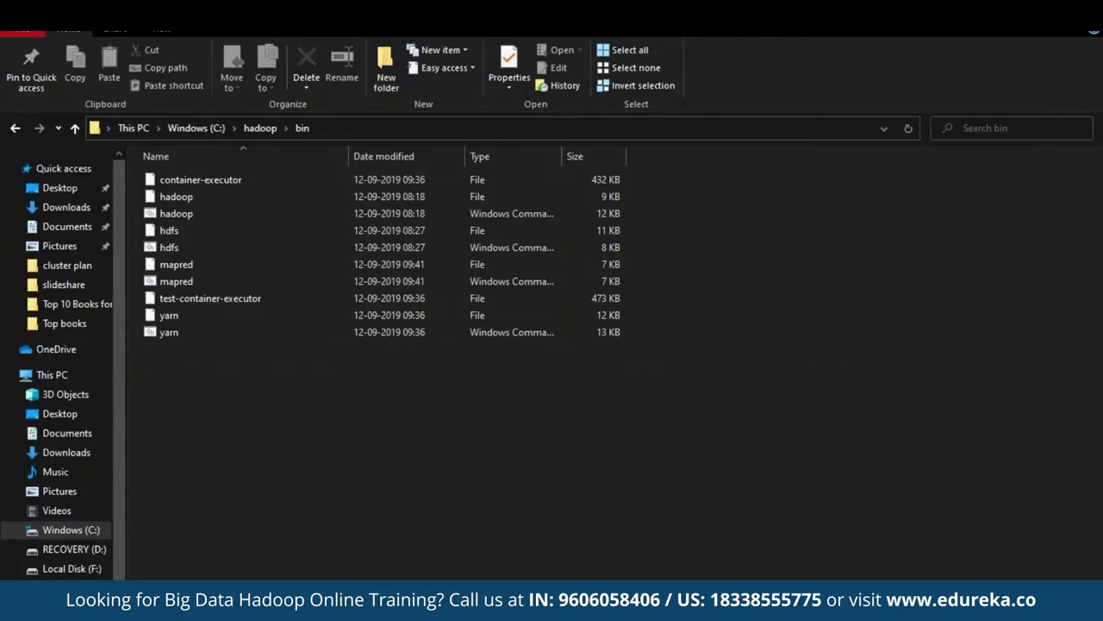
{"action": "key", "text": "alt+Up"}
Step: Extract HadoopConfiguration-FIXbin (1).rar with 7-Zip into its own subfolder of C:\hadoop and go to the extracted HadoopConfiguration-FIXbin folder
{"action": "left_click", "coordinate": [395, 371]}
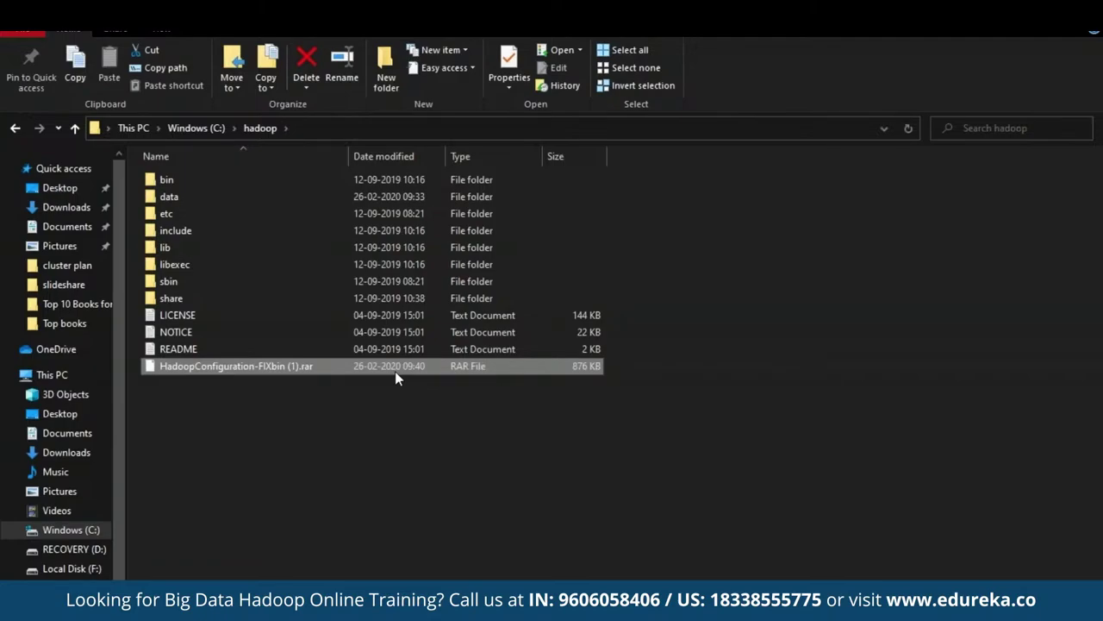
{"action": "right_click", "coordinate": [394, 360]}
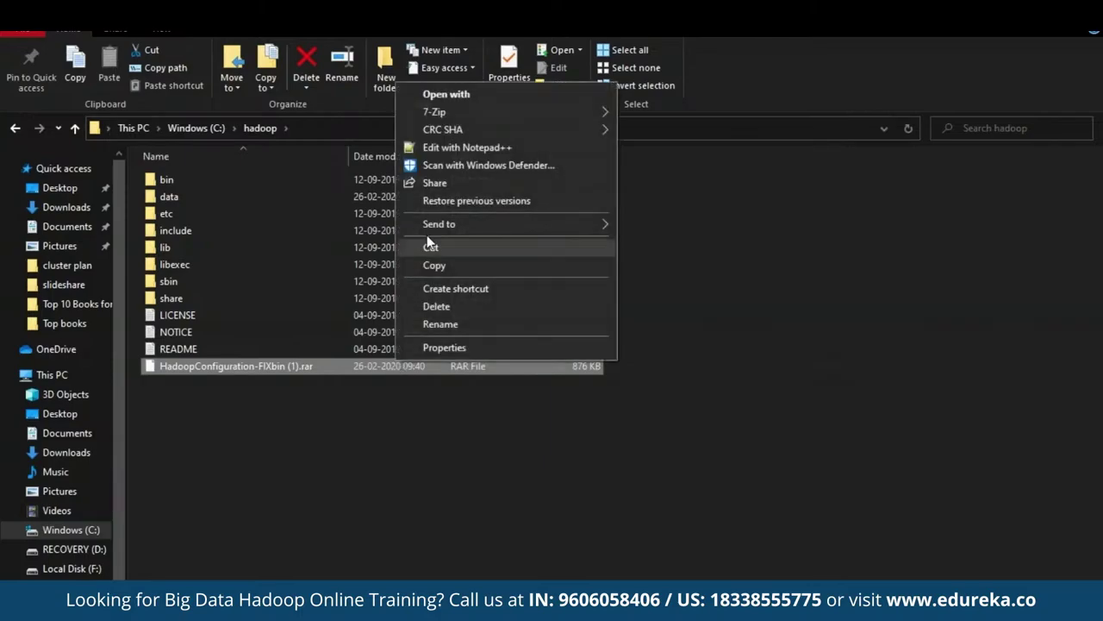
{"action": "mouse_move", "coordinate": [457, 121]}
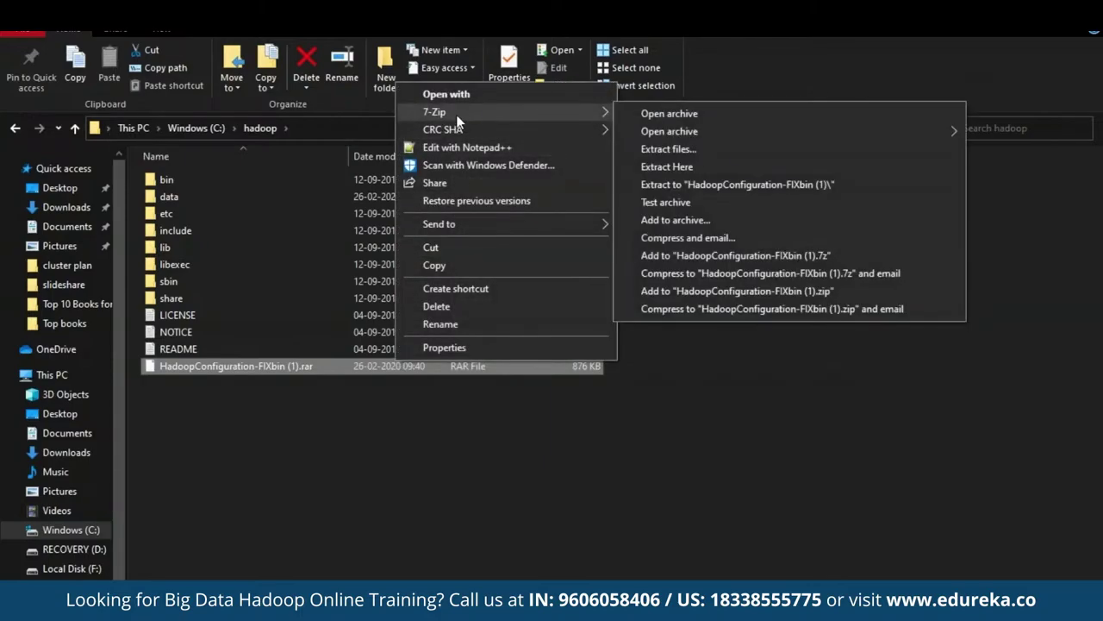
{"action": "left_click", "coordinate": [683, 148]}
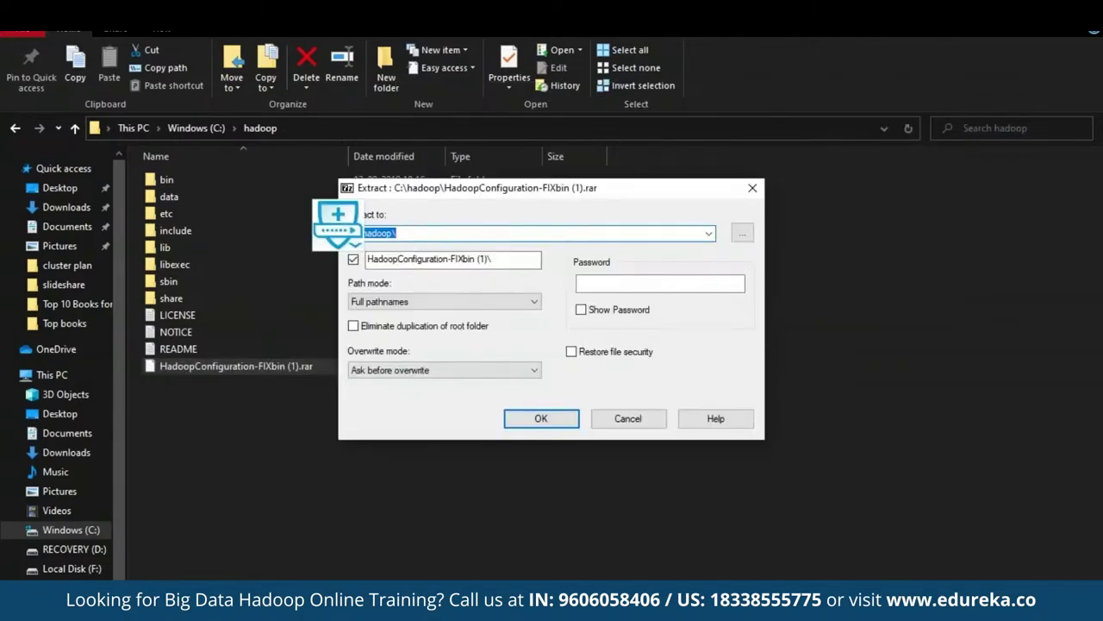
{"action": "left_click", "coordinate": [541, 418]}
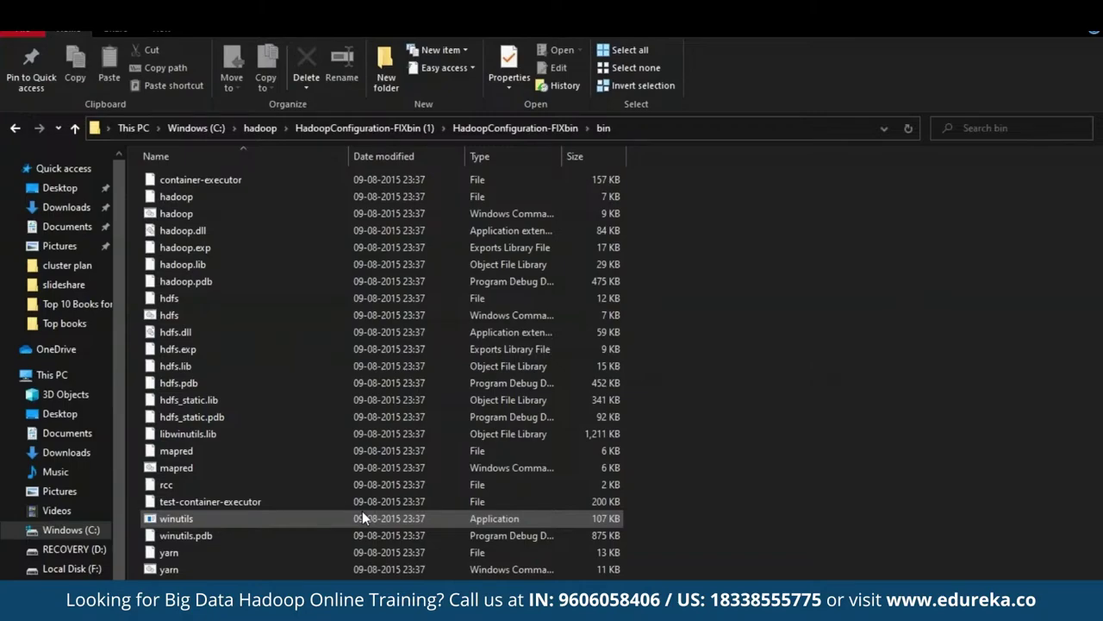
{"action": "left_click", "coordinate": [495, 138]}
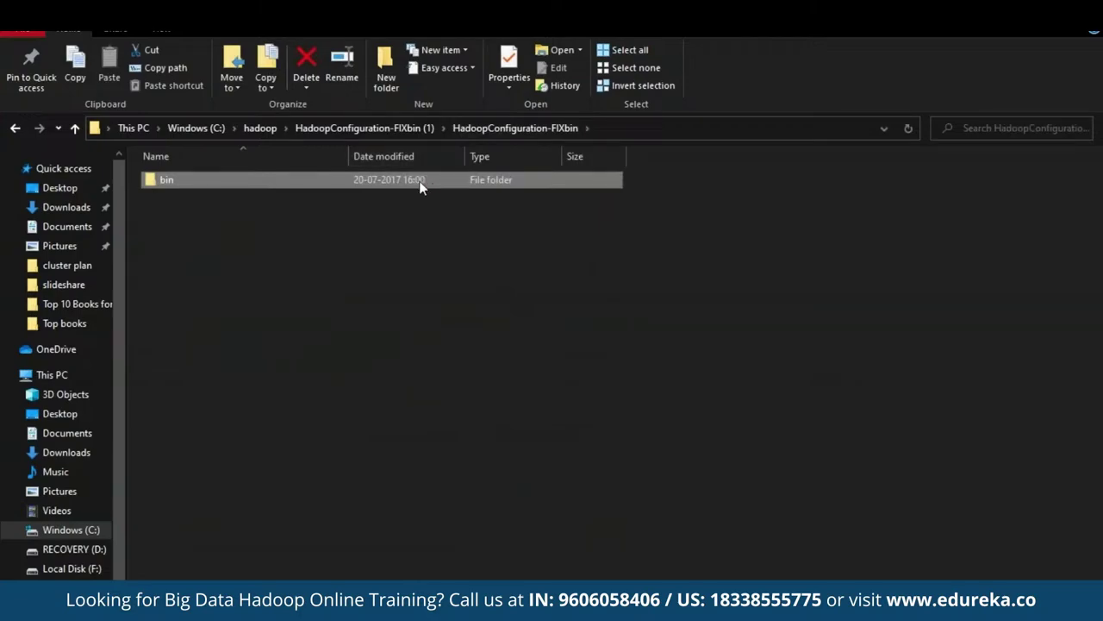
Step: Permanently delete the original bin folder from C:\hadoop and put the extracted fixed bin folder in its place
{"action": "left_click", "coordinate": [259, 128]}
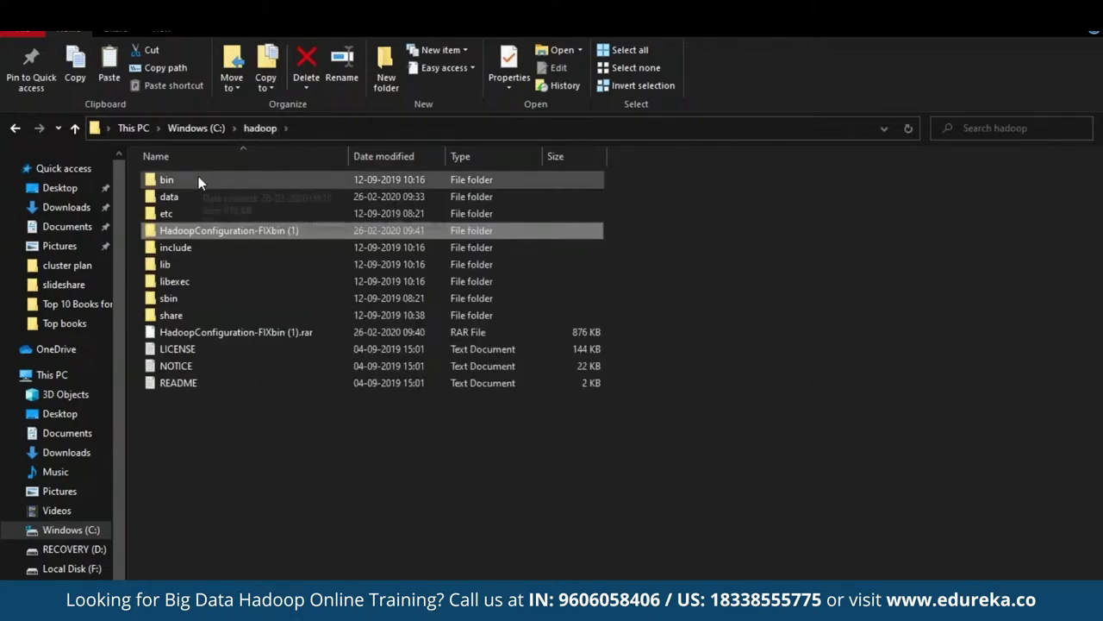
{"action": "left_click", "coordinate": [198, 180]}
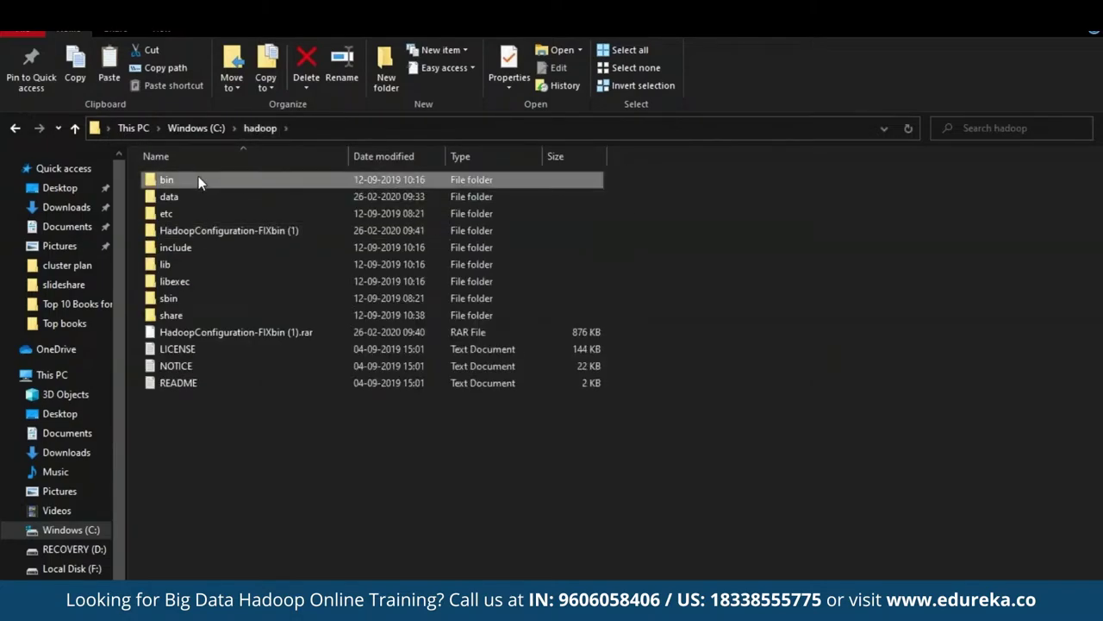
{"action": "key", "text": "shift+Delete"}
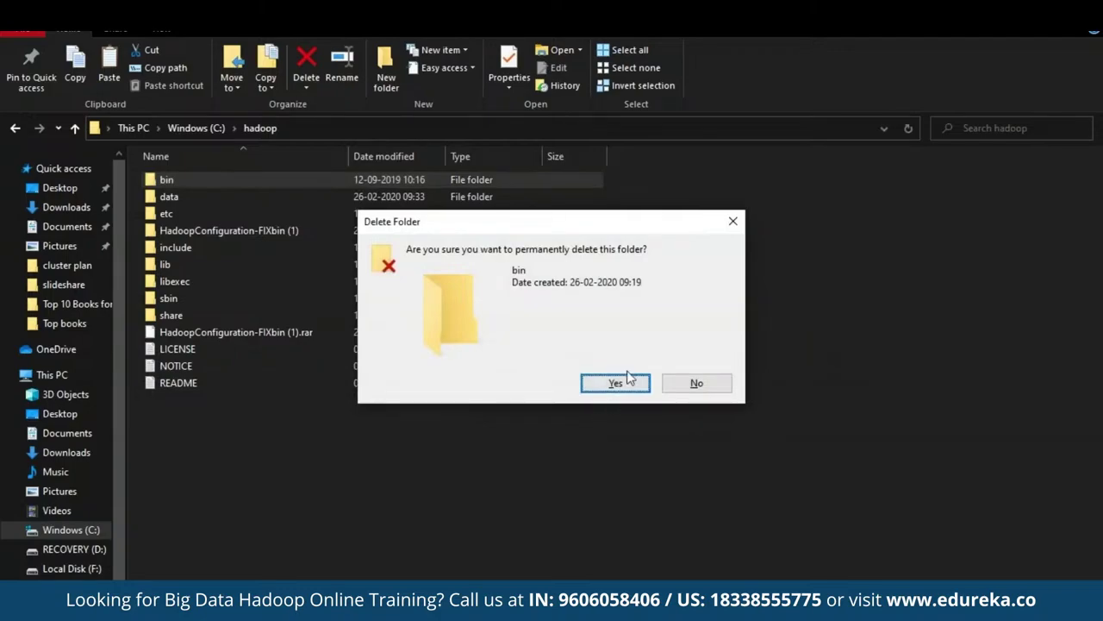
{"action": "left_click", "coordinate": [621, 384]}
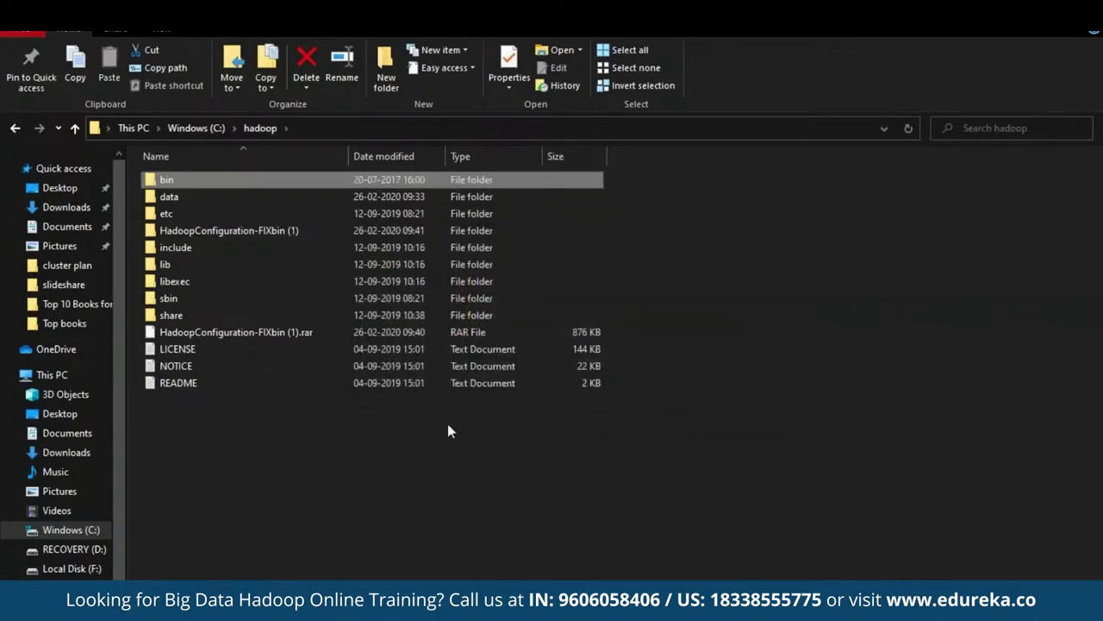
Step: Permanently delete the HadoopConfiguration-FIXbin (1) archive and its extracted folder, and check the files in the new bin folder
{"action": "left_click", "coordinate": [311, 333]}
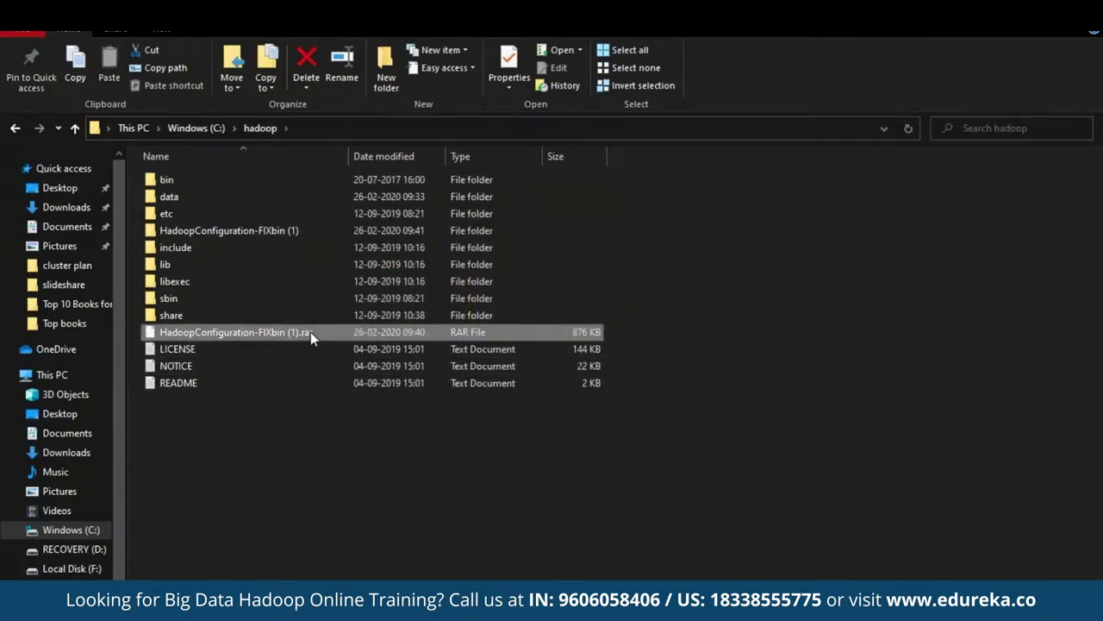
{"action": "key", "text": "shift+Delete"}
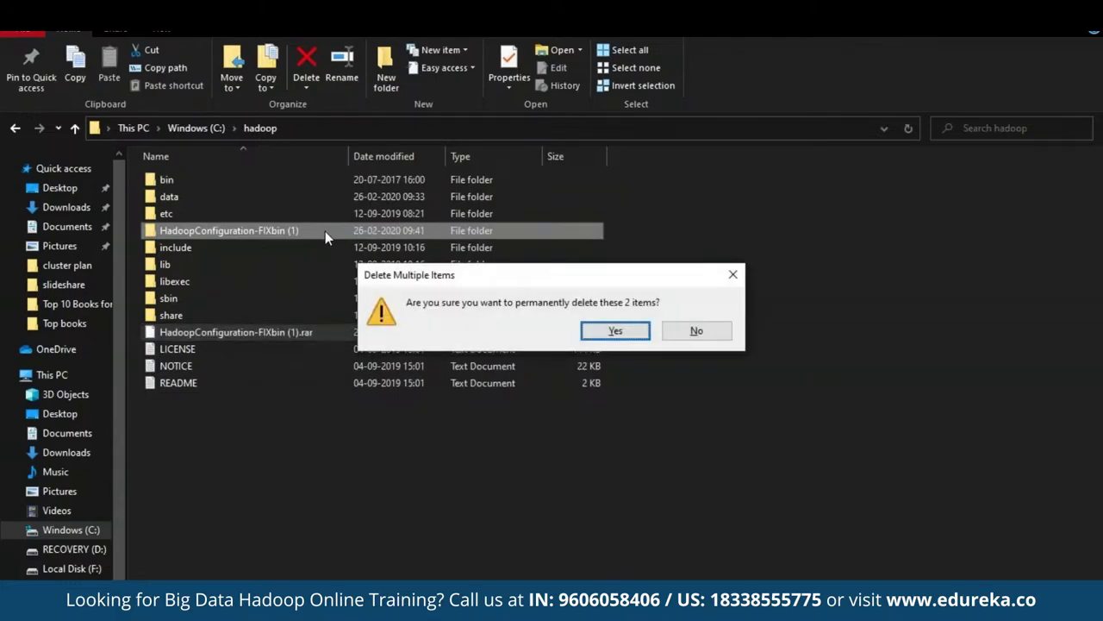
{"action": "key", "text": "Return"}
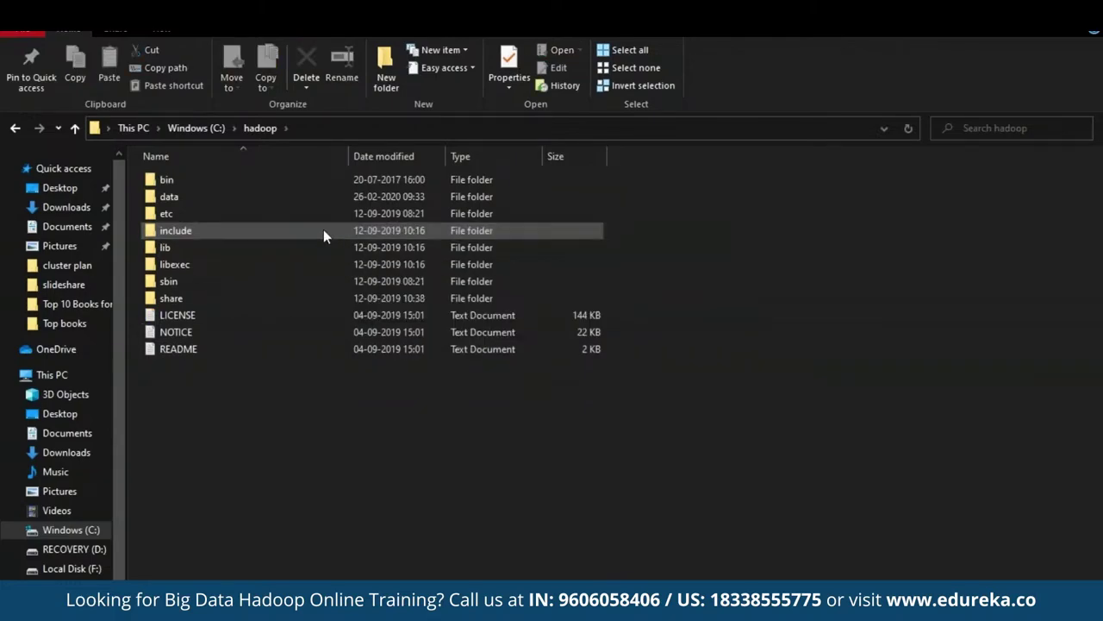
{"action": "double_click", "coordinate": [307, 179]}
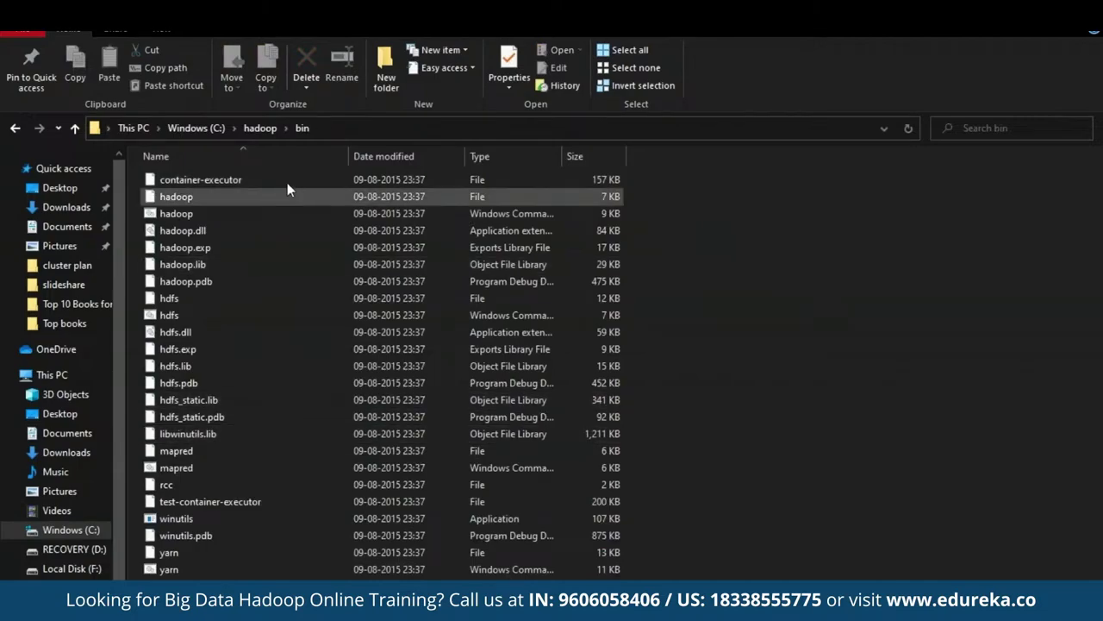
{"action": "left_click", "coordinate": [263, 127]}
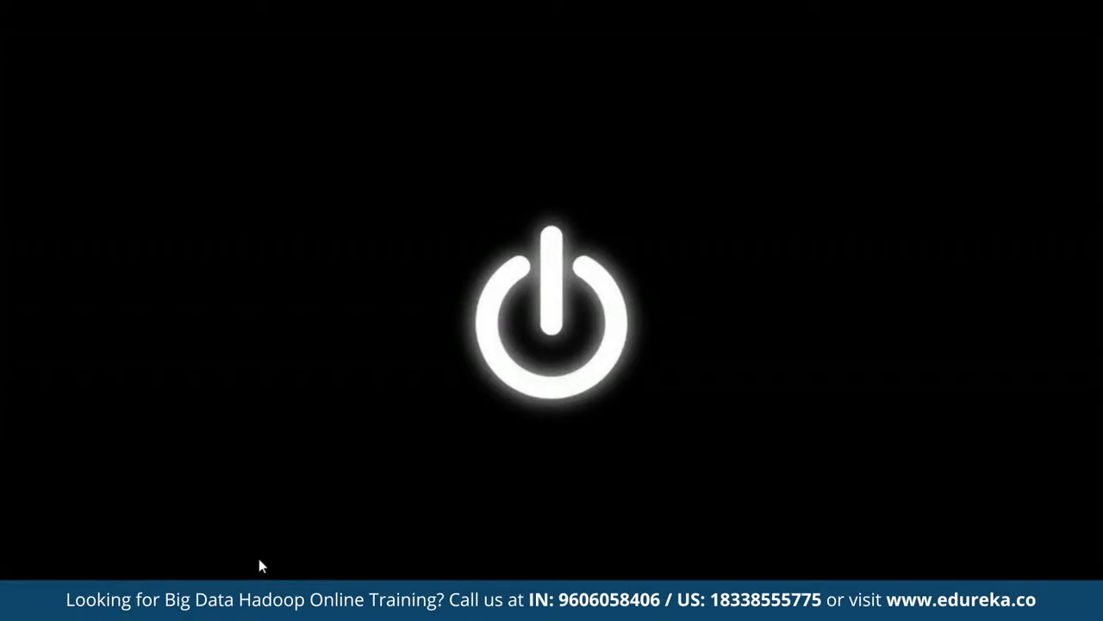
Step: Run hdfs namenode -format in a Command Prompt window and highlight the Starting NameNode message in its output
{"action": "type", "text": "ha"}
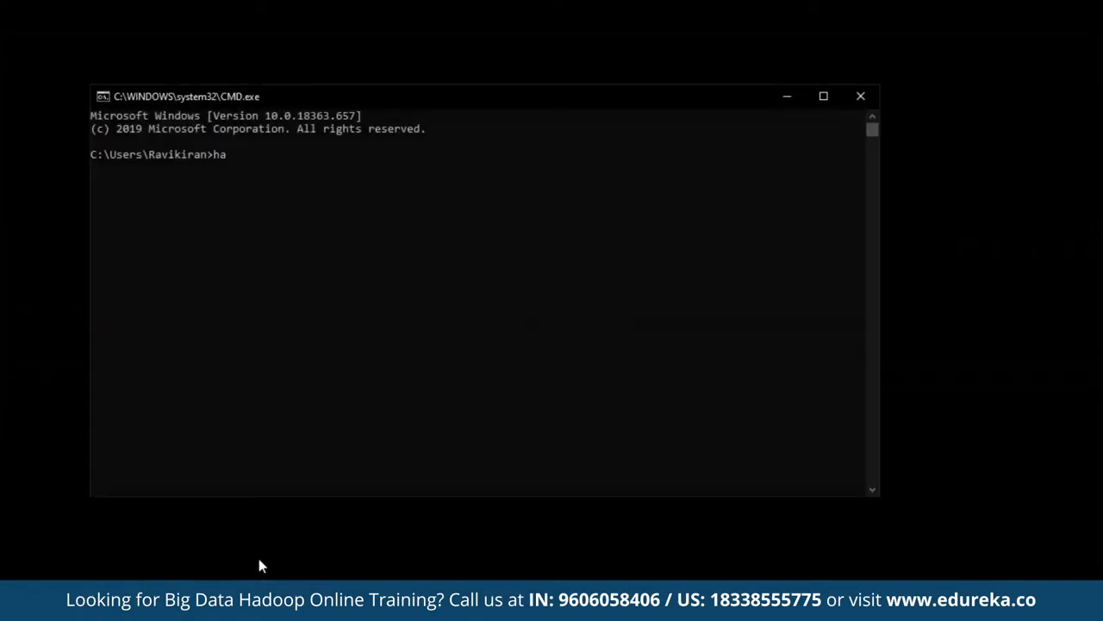
{"action": "key", "text": "BackSpace"}
{"action": "type", "text": "dfs namenode -format"}
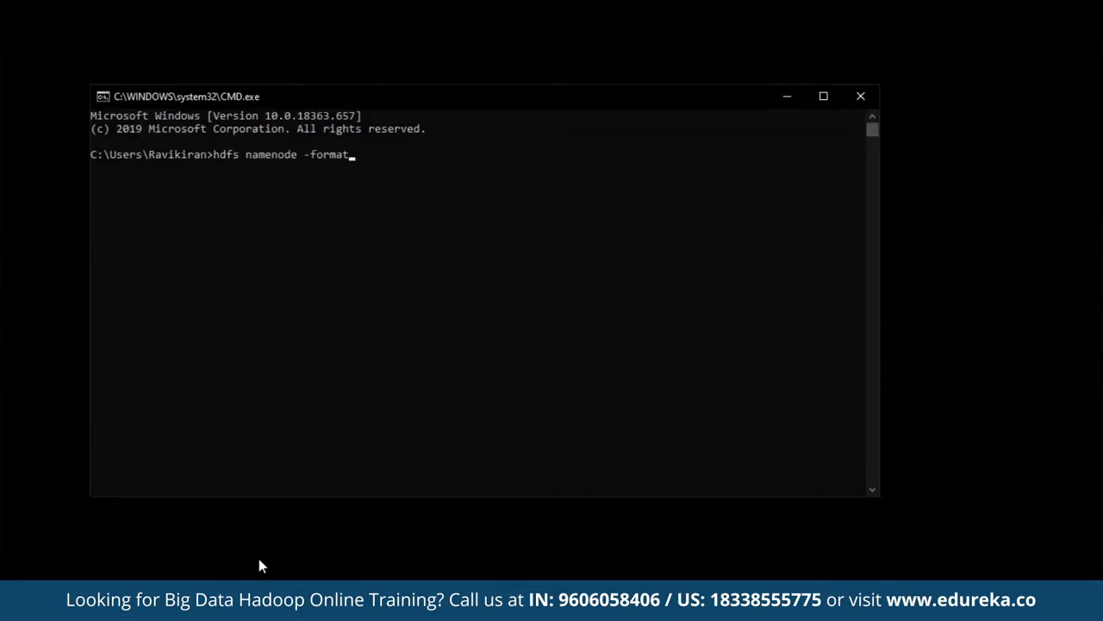
{"action": "key", "text": "Return"}
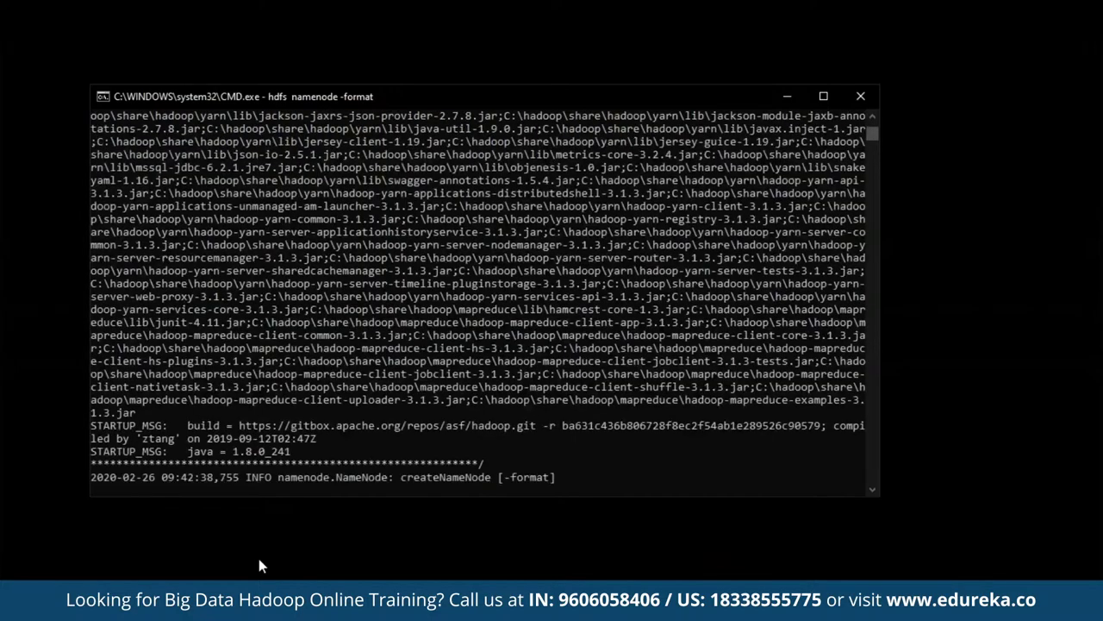
{"action": "scroll", "coordinate": [483, 302], "scroll_direction": "up", "scroll_amount": 15}
{"action": "left_click_drag", "start_coordinate": [295, 193], "coordinate": [175, 197]}
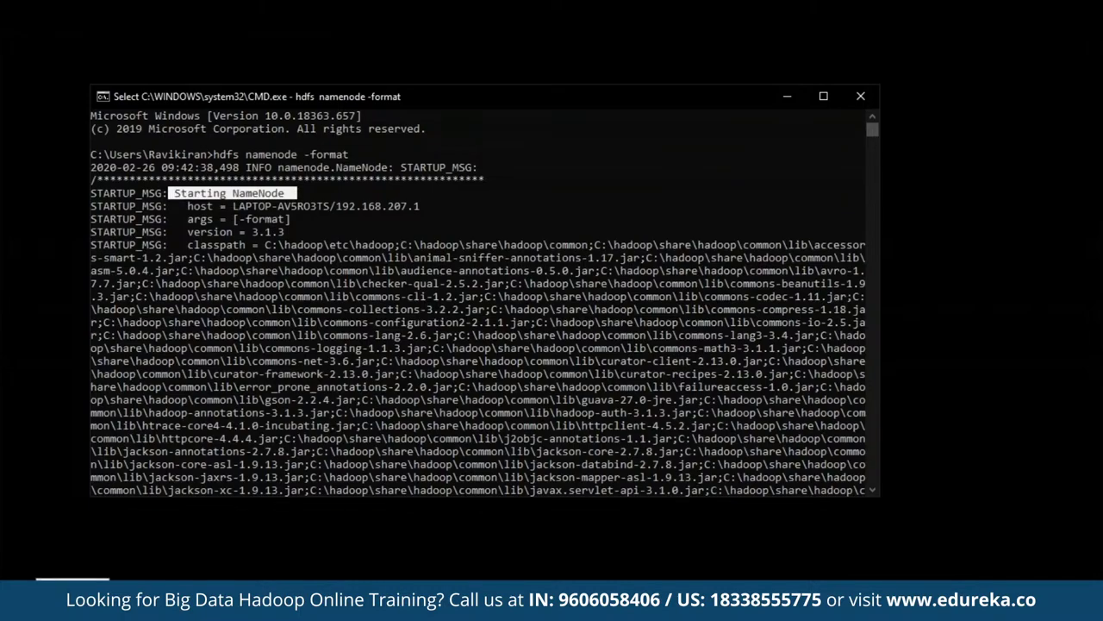
Step: Open a second Command Prompt window and change its working directory to C:\hadoop\sbin
{"action": "key", "text": "super+r"}
{"action": "key", "text": "Return"}
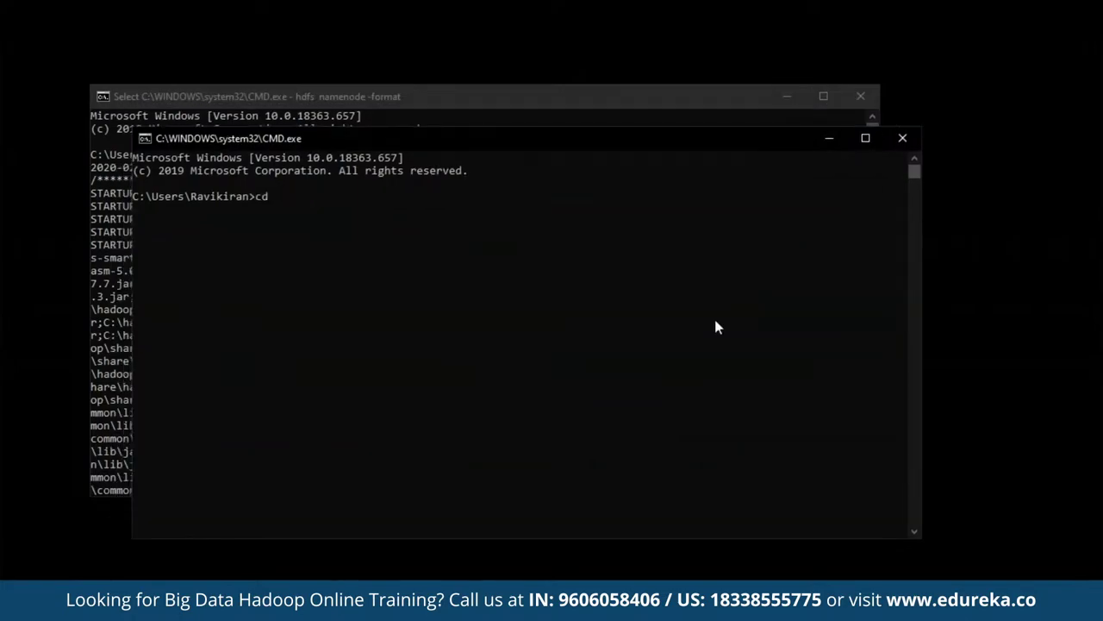
{"action": "type", "text": "hadoop"}
{"action": "key", "text": "Return"}
{"action": "type", "text": "cd"}
{"action": "key", "text": "Return"}
{"action": "type", "text": "cd \\hadoop"}
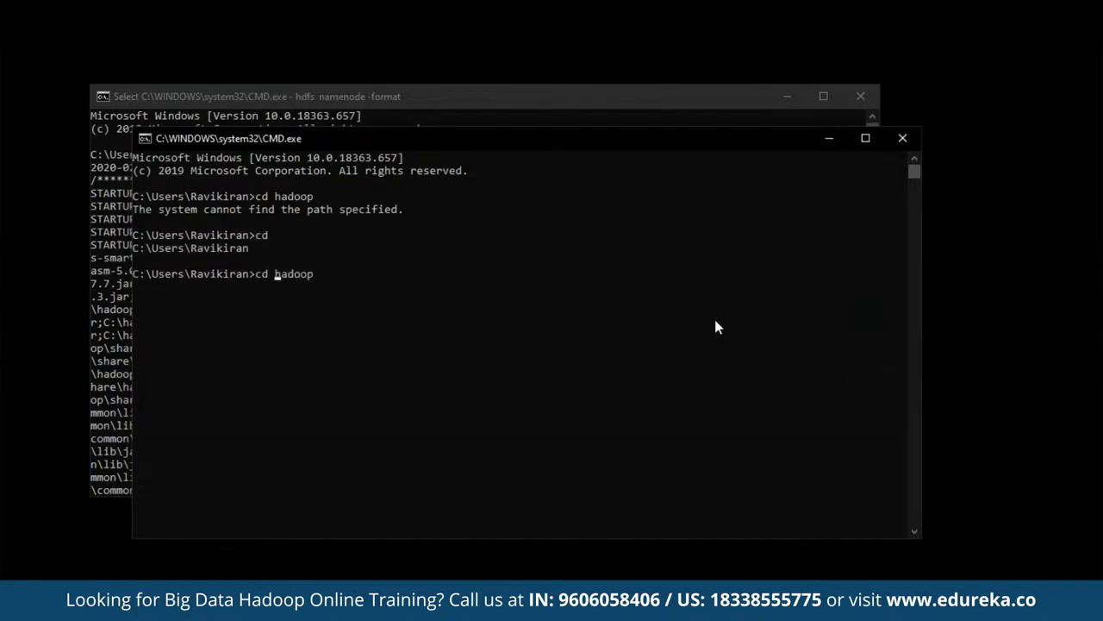
{"action": "key", "text": "Return"}
{"action": "type", "text": "cd \\sbin"}
{"action": "key", "text": "Return"}
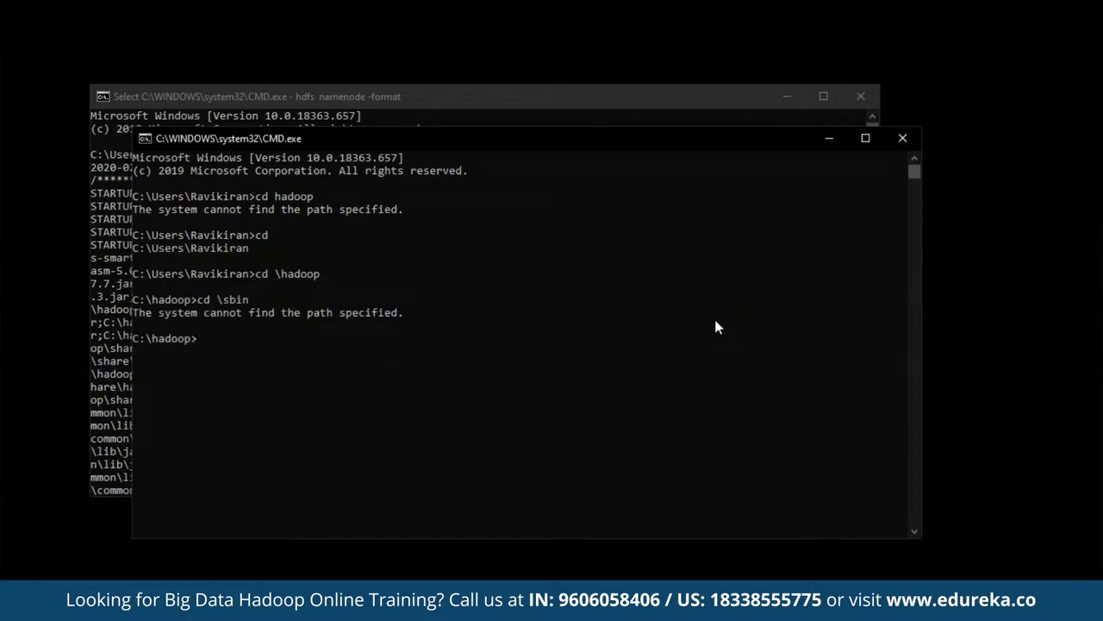
{"action": "type", "text": "cd sbin"}
{"action": "key", "text": "Return"}
Step: Start all Hadoop daemons with start-all.cmd and minimize the YARN nodemanager window
{"action": "type", "text": "start"}
{"action": "left_click", "coordinate": [445, 390]}
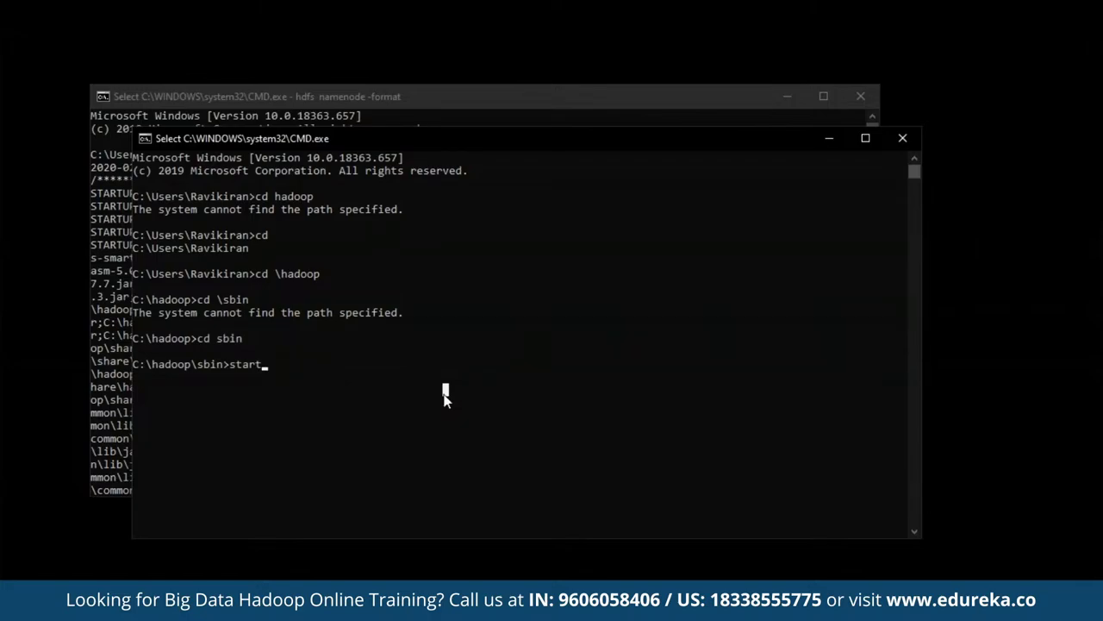
{"action": "type", "text": "-all."}
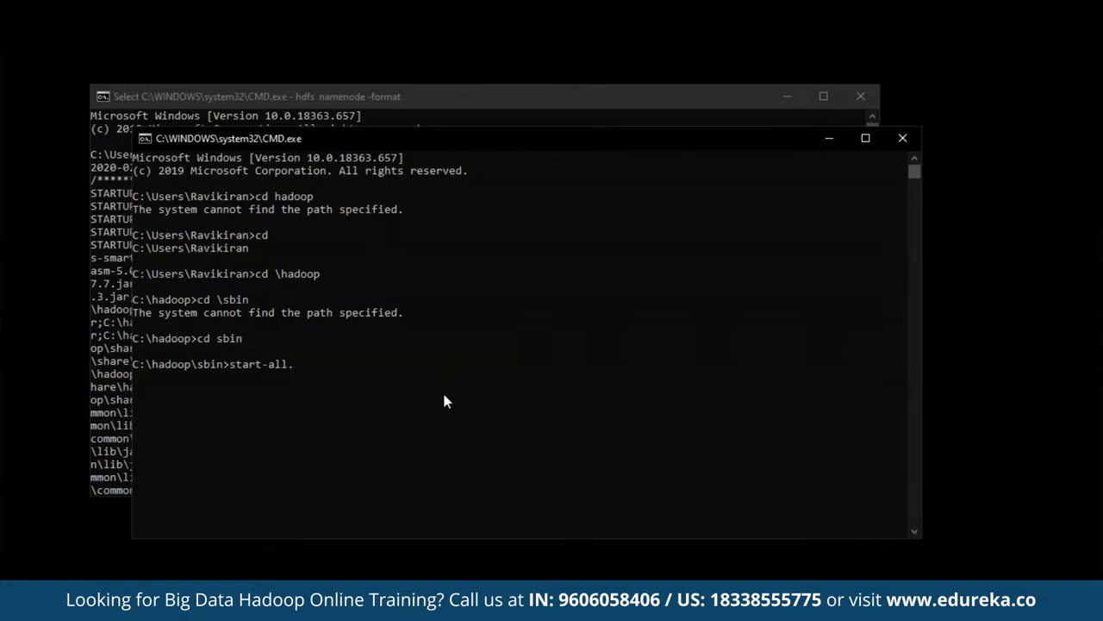
{"action": "type", "text": "cmd"}
{"action": "key", "text": "Return"}
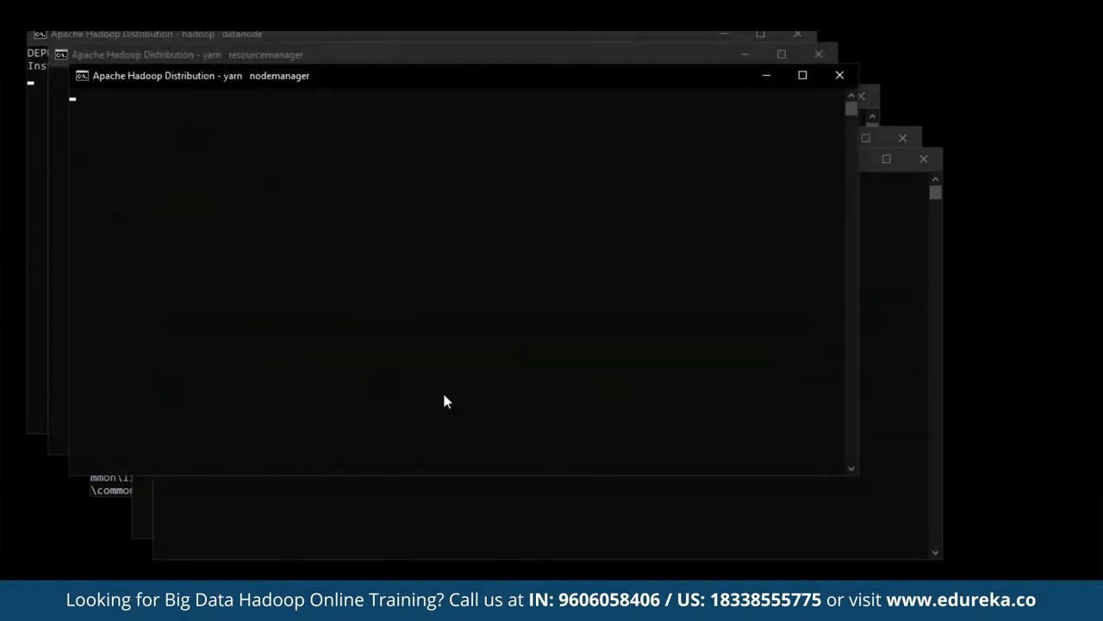
{"action": "left_click", "coordinate": [767, 75]}
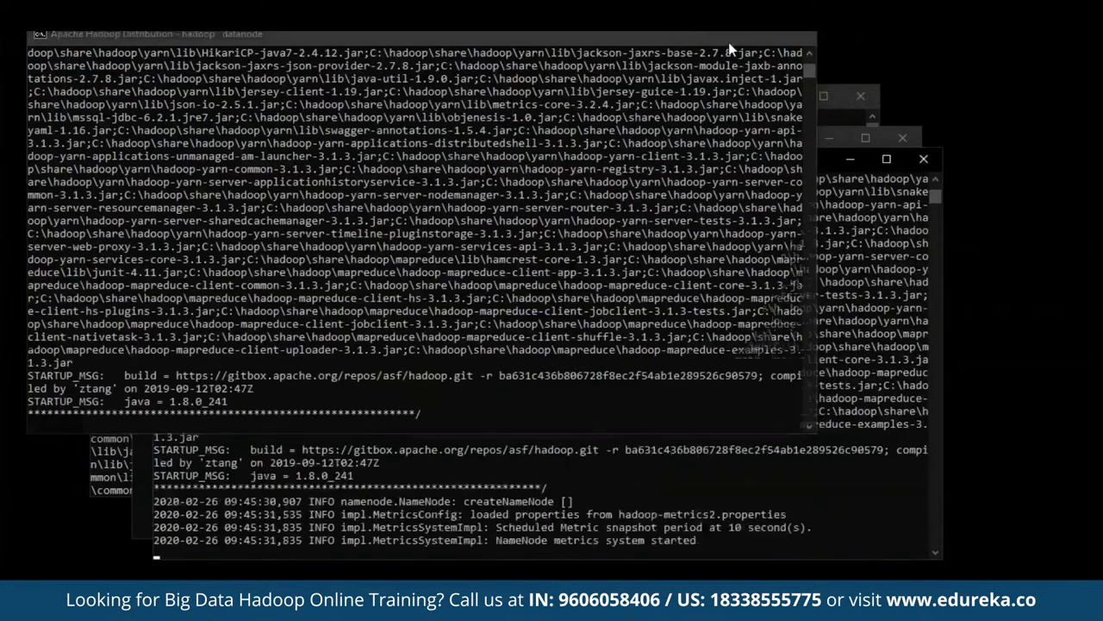
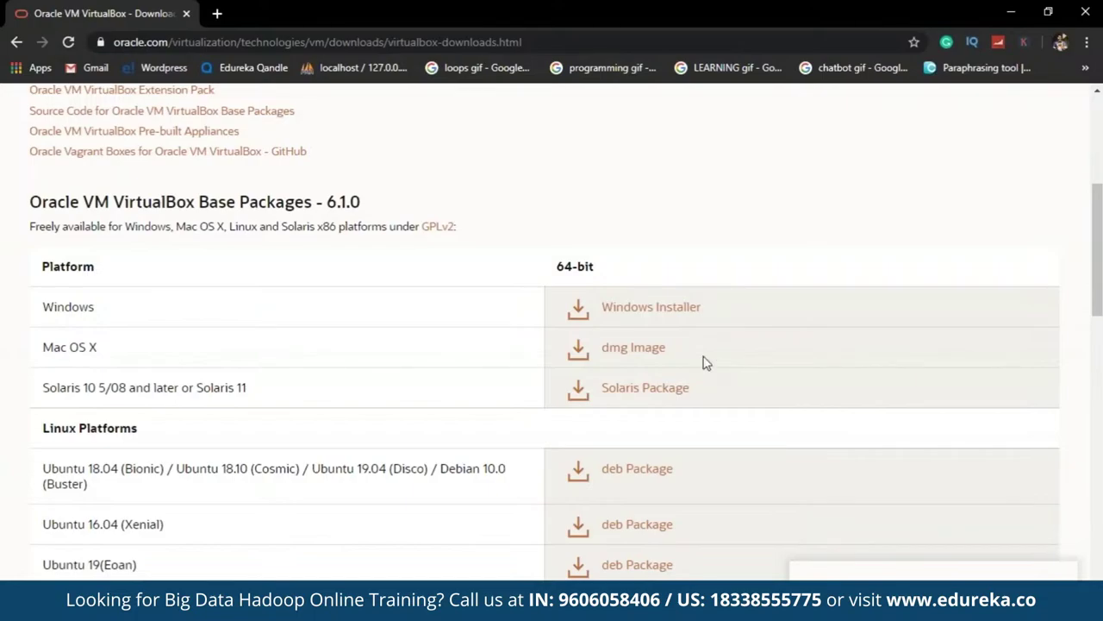
Step: In a new Chrome tab, search for cloudera download for virtualbox and open the Download QuickStarts for CDH 5.13 page
{"action": "key", "text": "ctrl+t"}
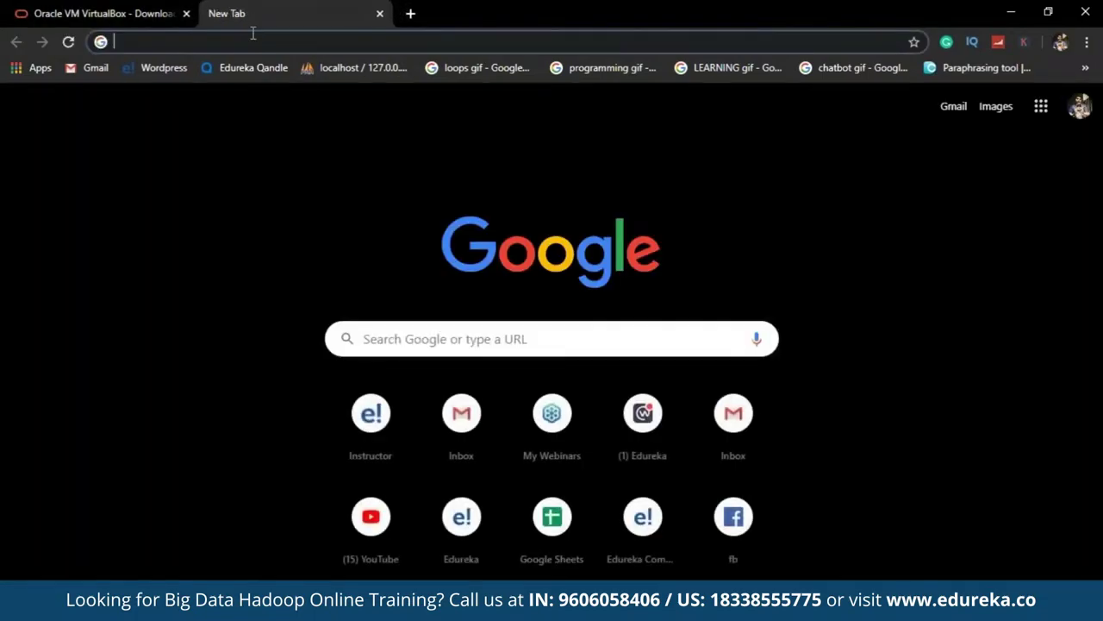
{"action": "type", "text": "cl"}
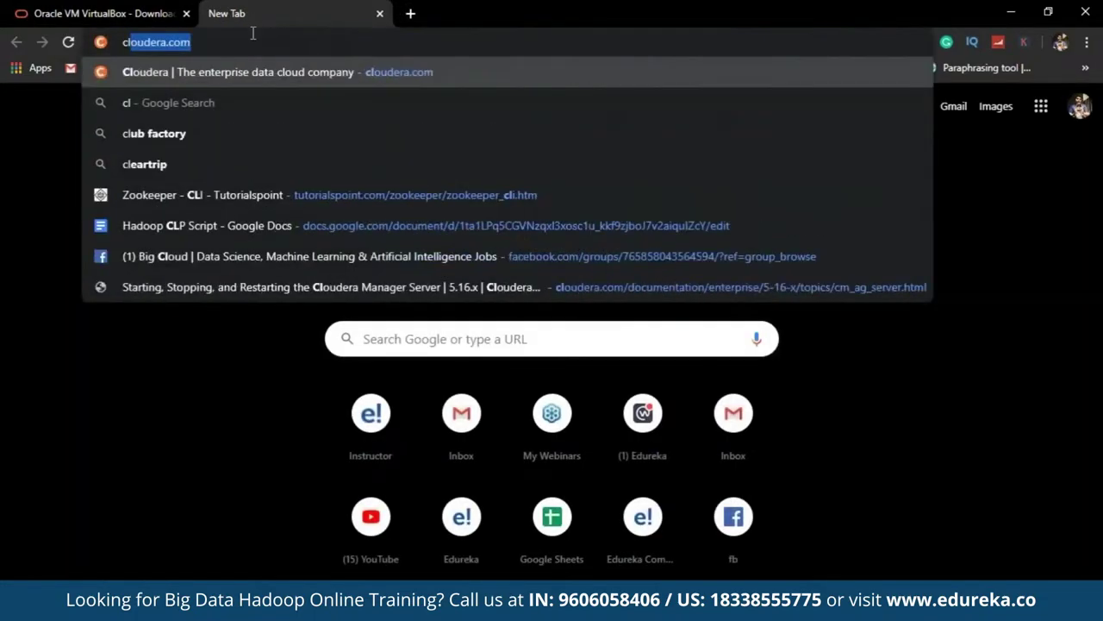
{"action": "type", "text": "ouera "}
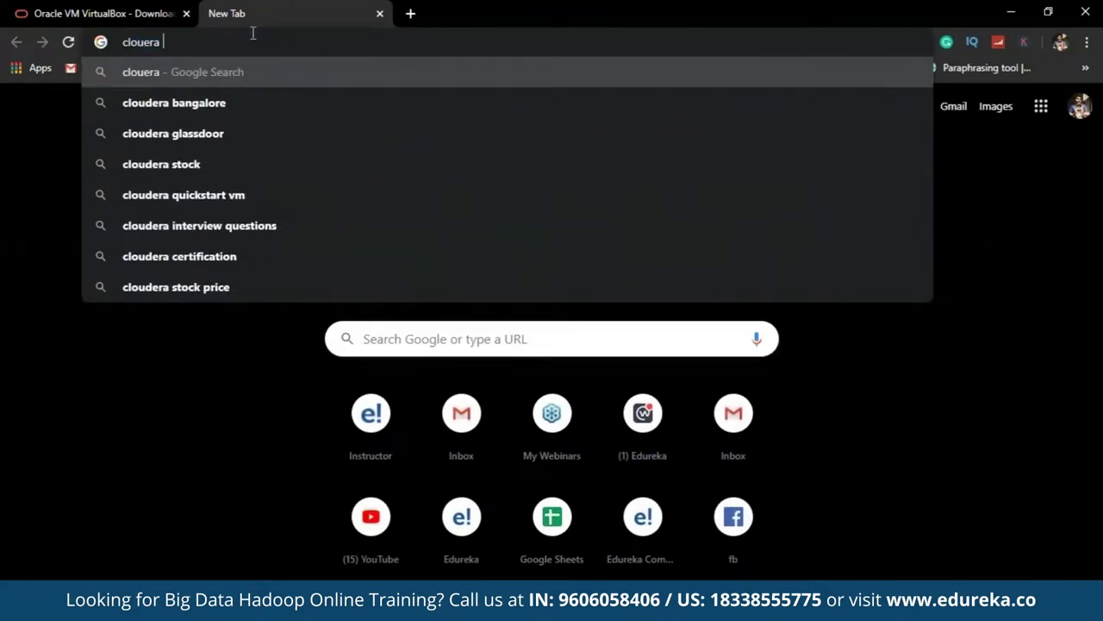
{"action": "type", "text": "douwnload"}
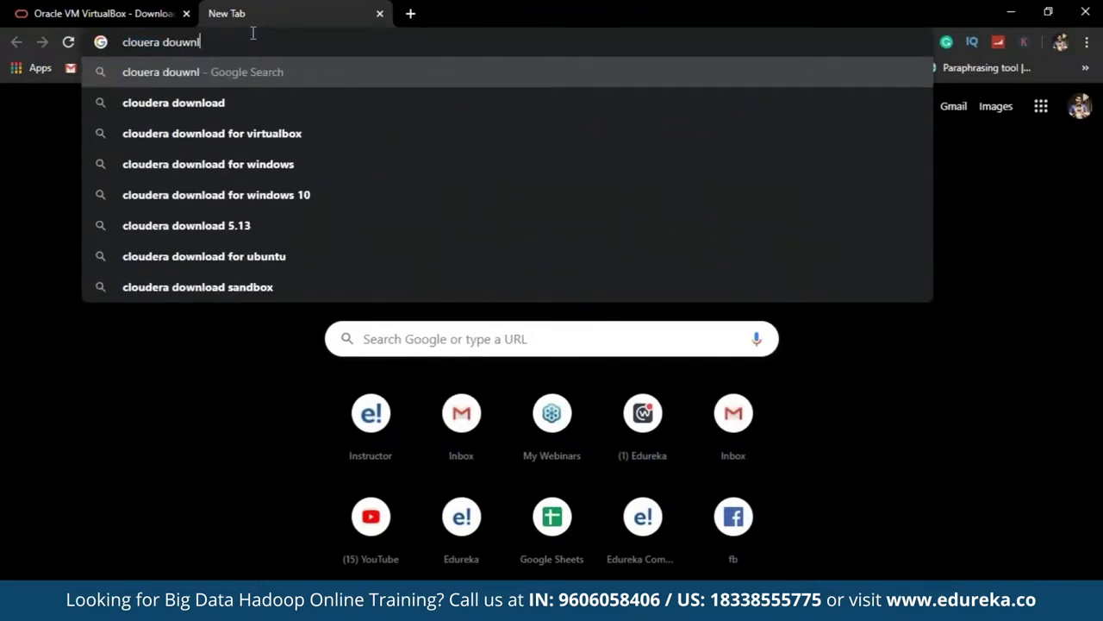
{"action": "left_click", "coordinate": [251, 133]}
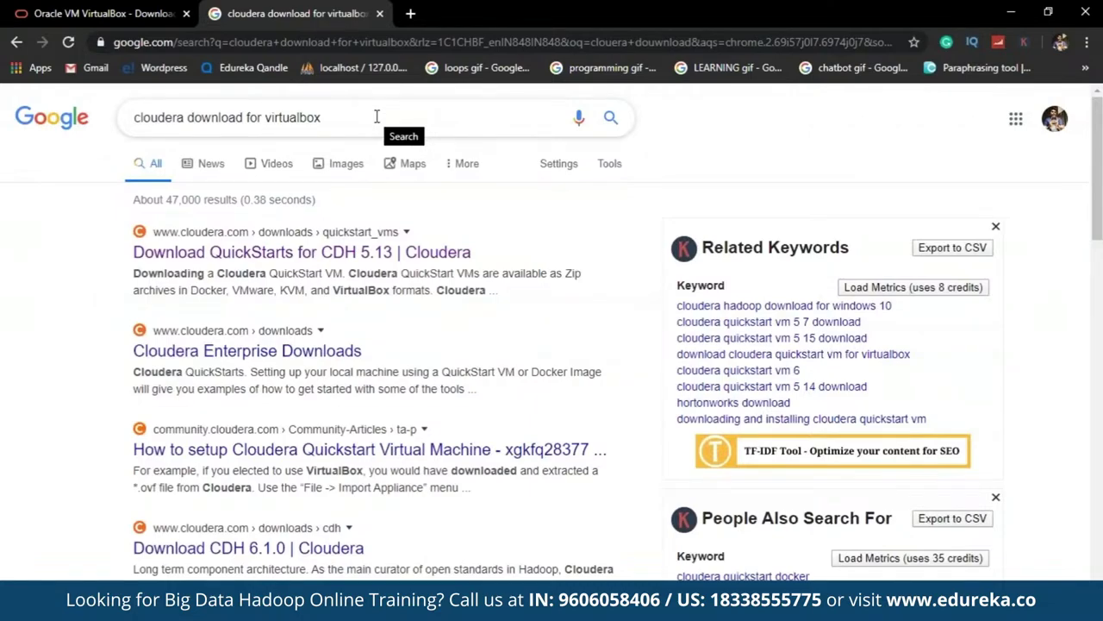
{"action": "left_click", "coordinate": [335, 239]}
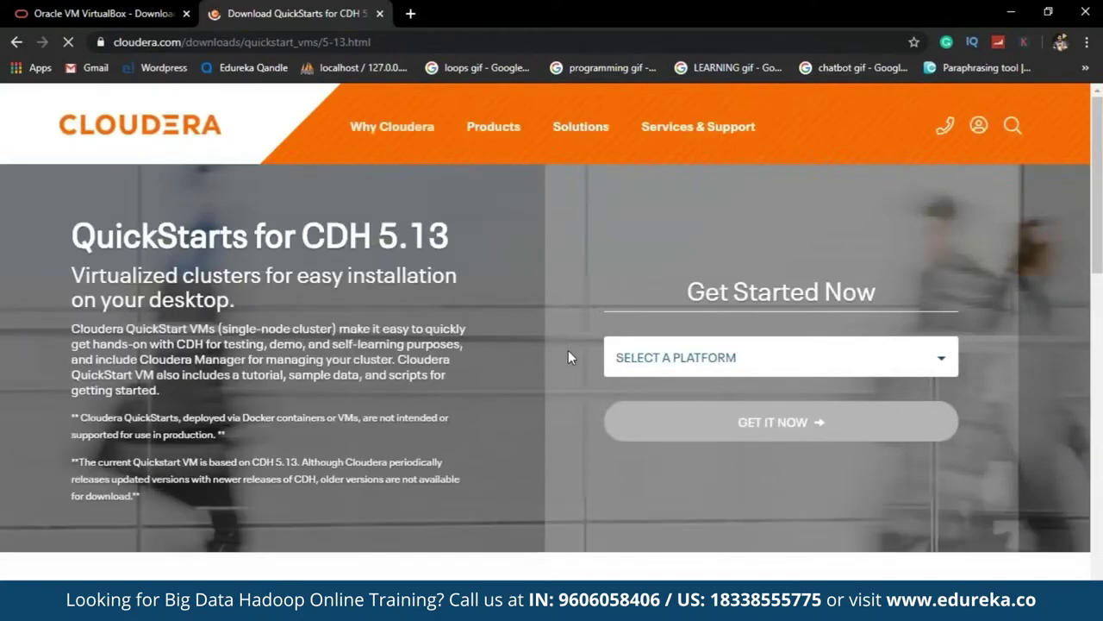
Step: Choose Virtual Box as the QuickStart platform and request the download
{"action": "left_click", "coordinate": [735, 368]}
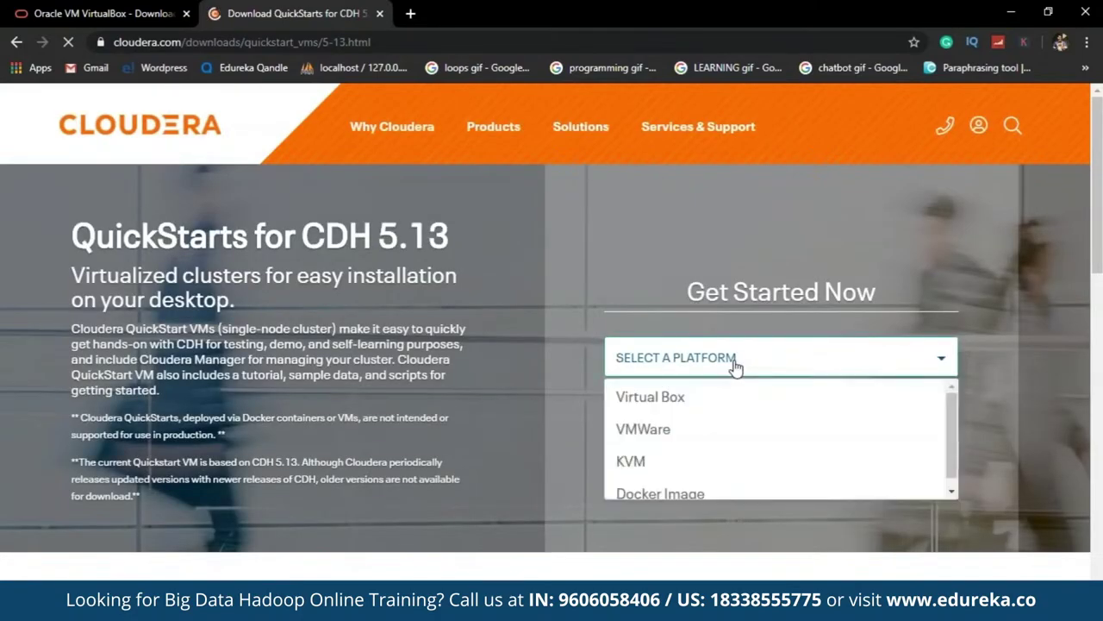
{"action": "left_click", "coordinate": [681, 411]}
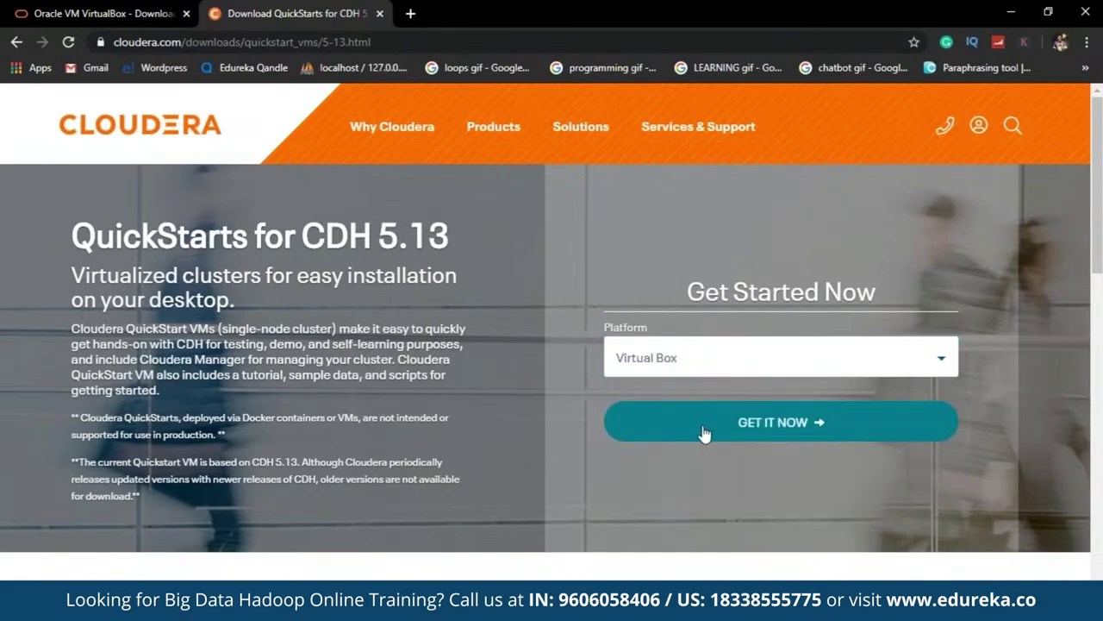
{"action": "left_click", "coordinate": [703, 433]}
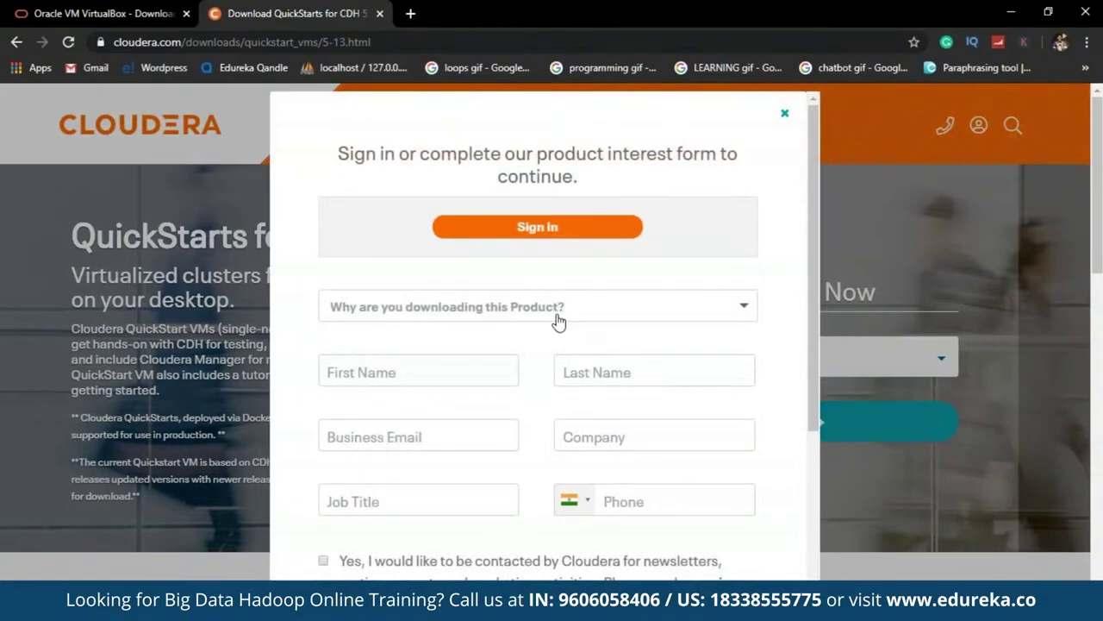
Step: Look through the download reasons in the product interest form and tick its newsletter, partner-sharing and product-contact consent options
{"action": "left_click", "coordinate": [558, 323]}
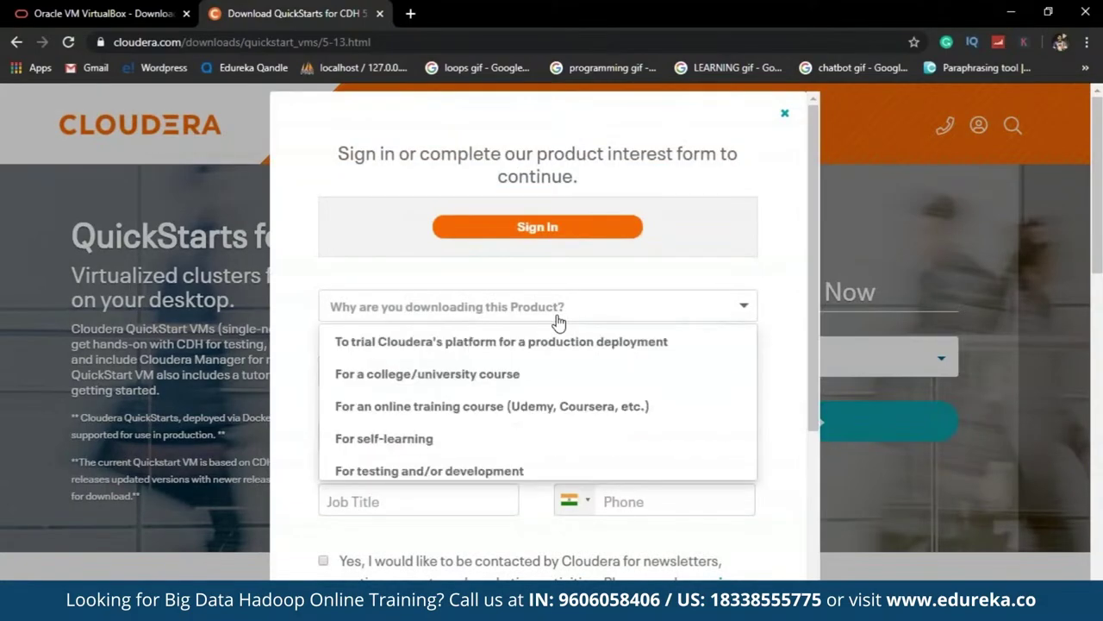
{"action": "left_click", "coordinate": [780, 384]}
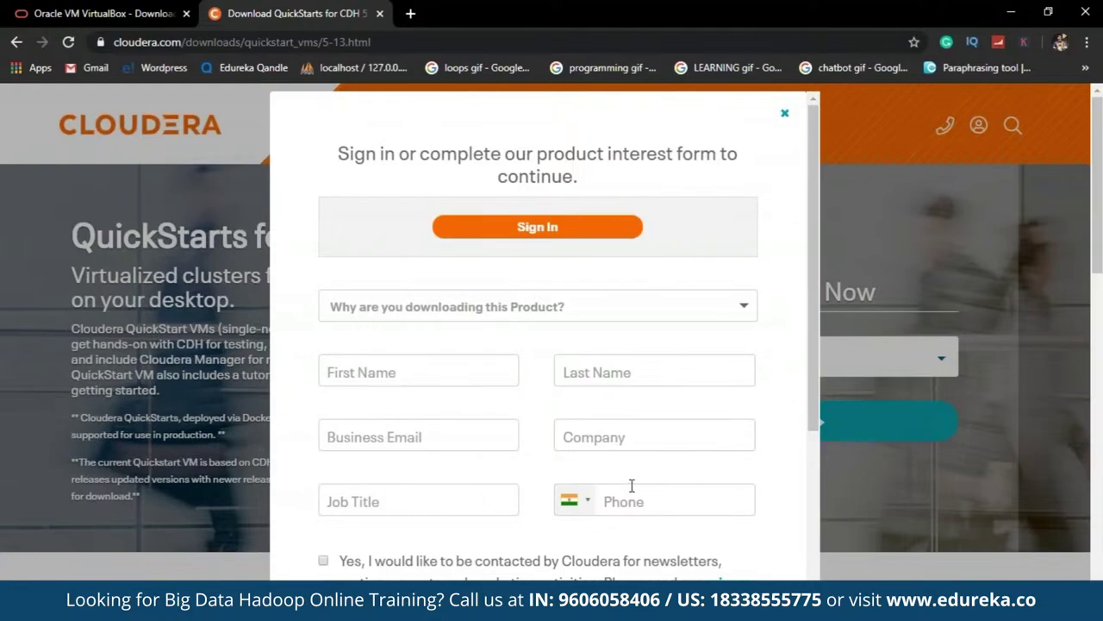
{"action": "scroll", "coordinate": [631, 485], "scroll_direction": "down", "scroll_amount": 3}
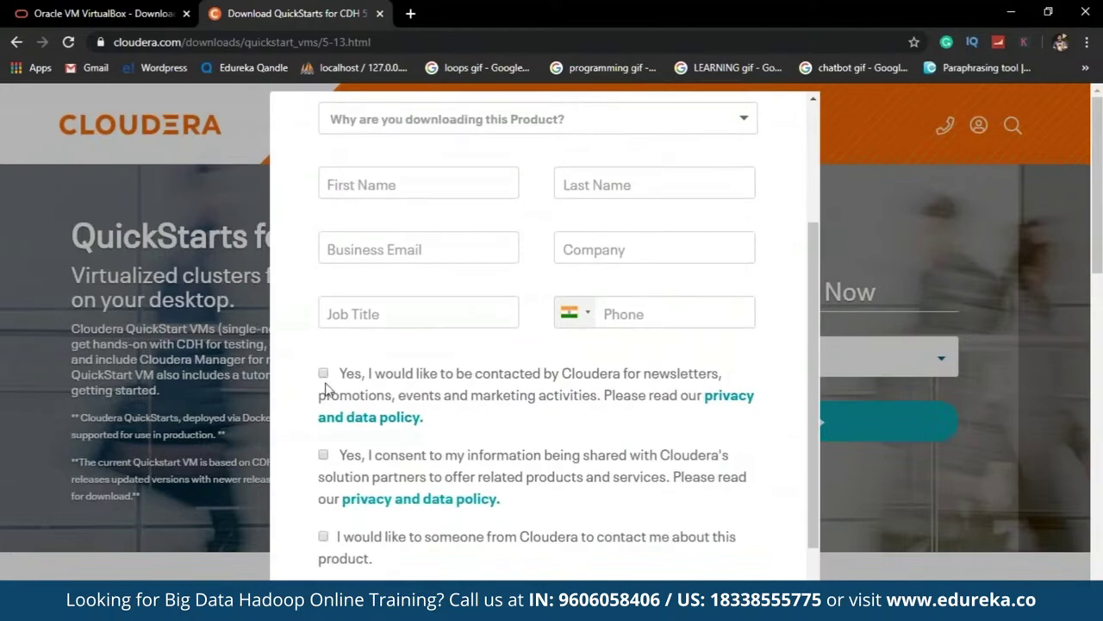
{"action": "scroll", "coordinate": [327, 388], "scroll_direction": "down", "scroll_amount": 1}
{"action": "left_click", "coordinate": [323, 312]}
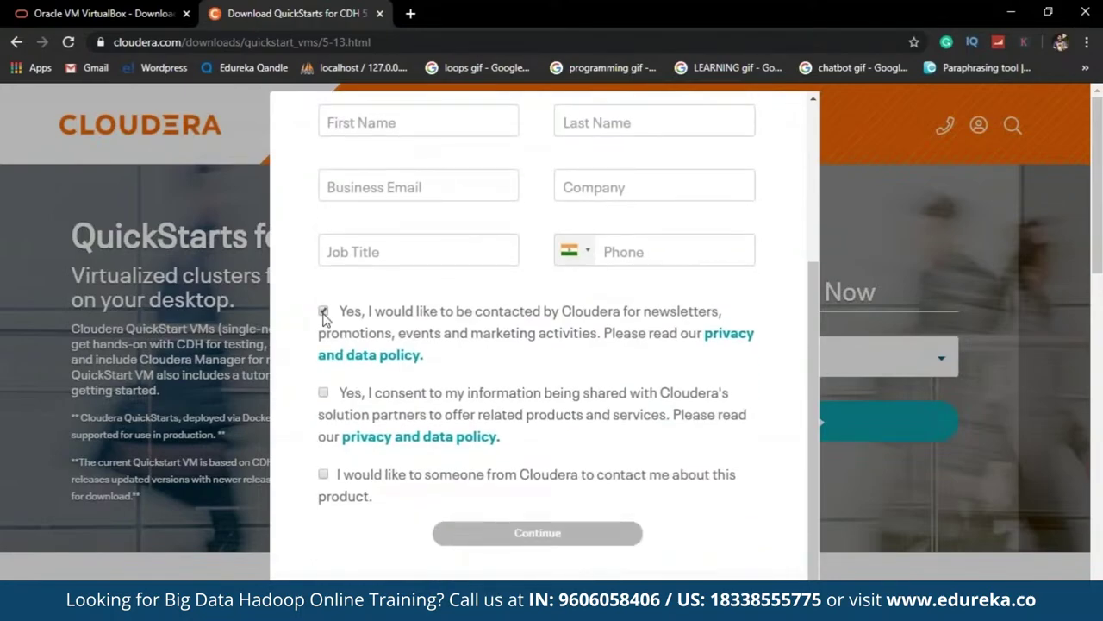
{"action": "left_click", "coordinate": [324, 393]}
{"action": "left_click", "coordinate": [322, 475]}
{"action": "left_click", "coordinate": [895, 208]}
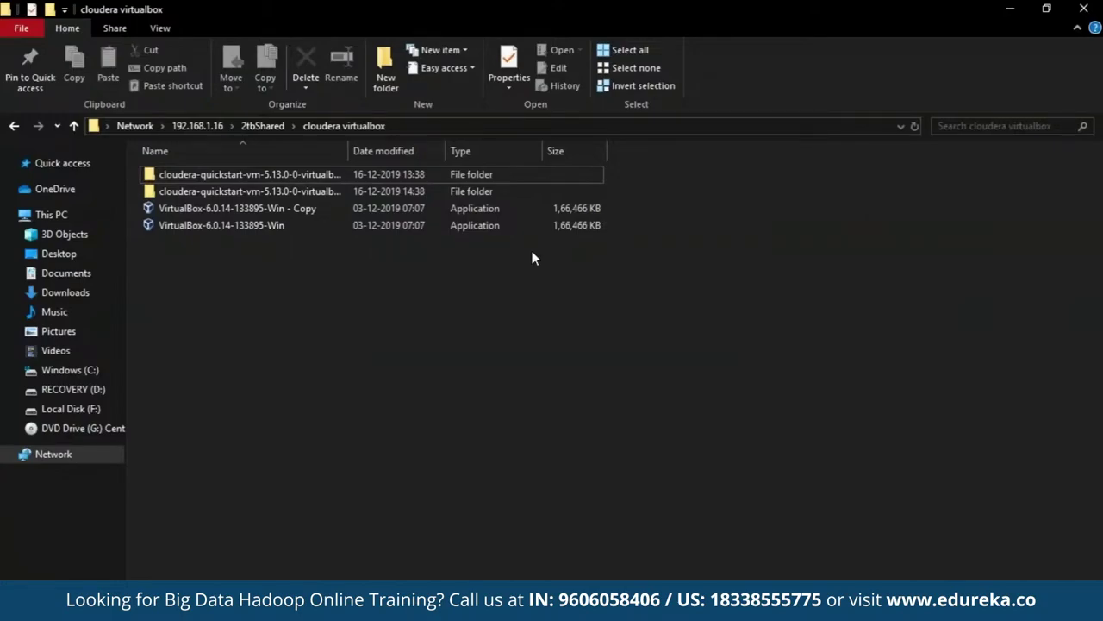
Step: Run the VirtualBox-6.0.14-133895-Win installer with its default features and shortcut options up to the install confirmation, and cancel the setup
{"action": "double_click", "coordinate": [517, 223]}
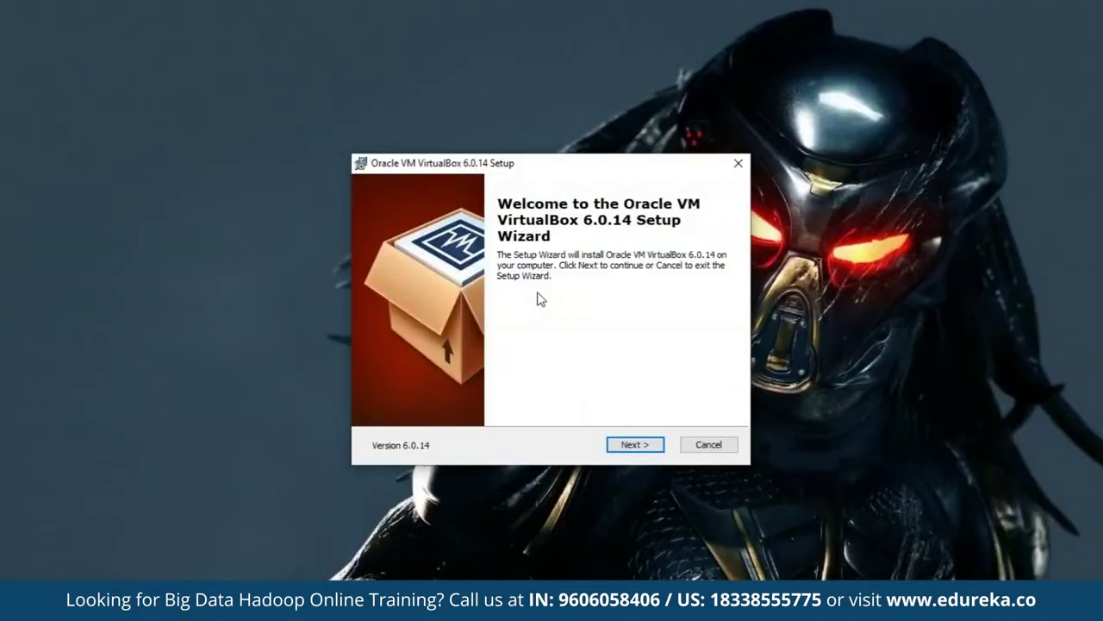
{"action": "left_click", "coordinate": [646, 452]}
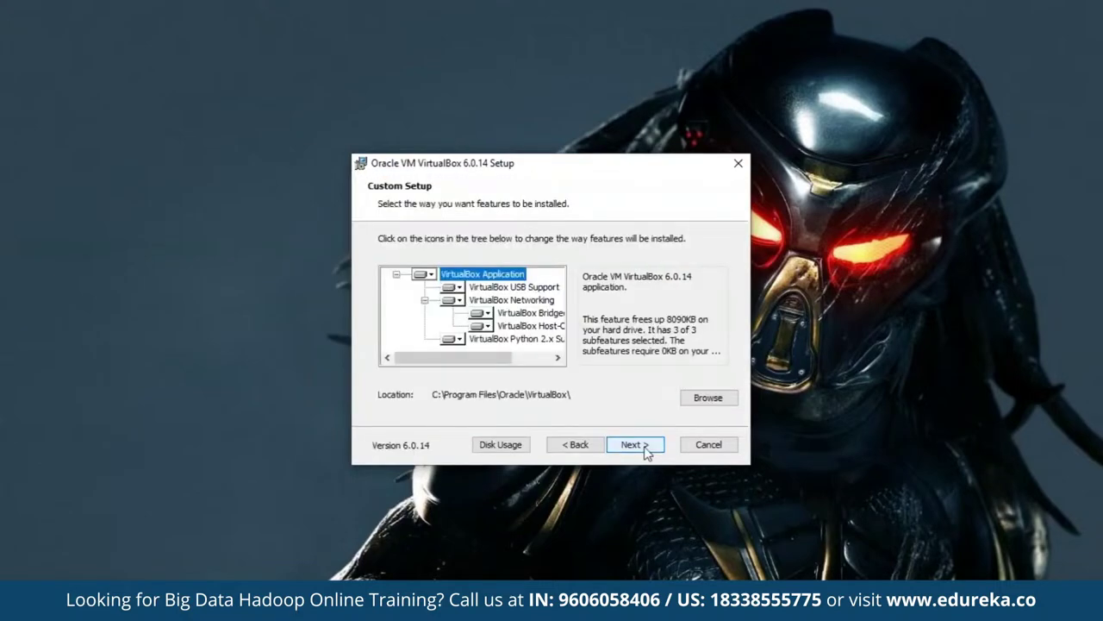
{"action": "left_click", "coordinate": [647, 452]}
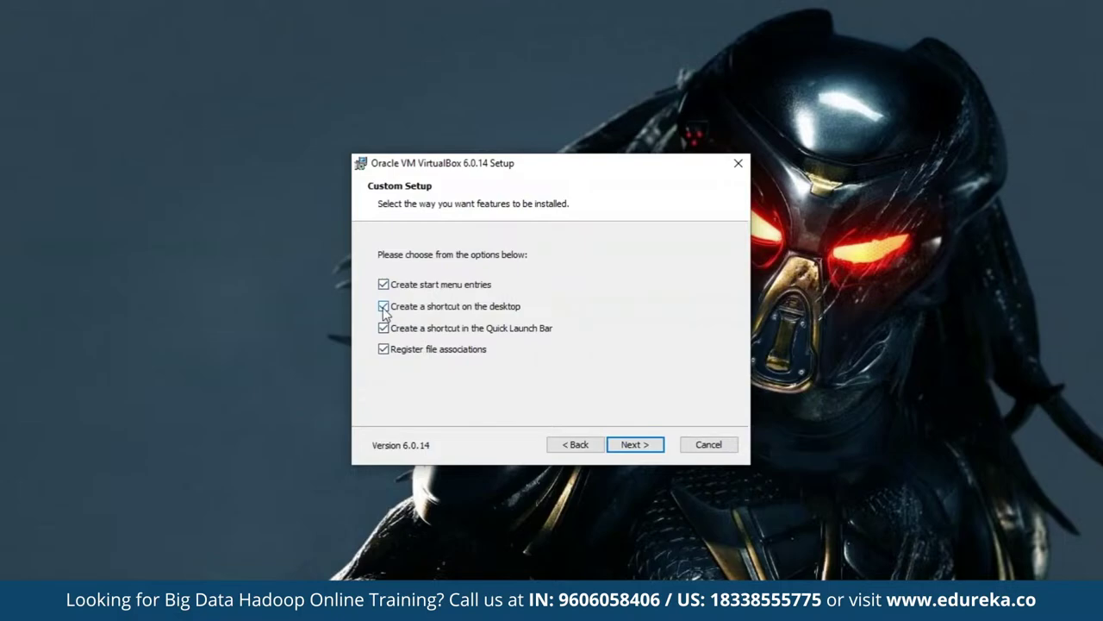
{"action": "left_click", "coordinate": [630, 446]}
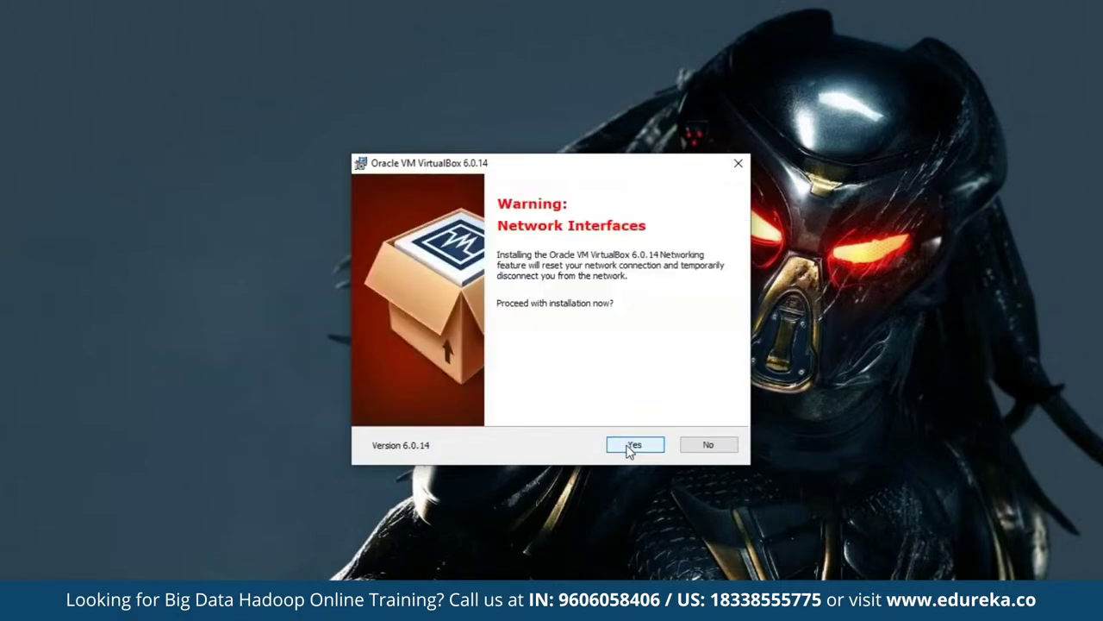
{"action": "left_click", "coordinate": [632, 448]}
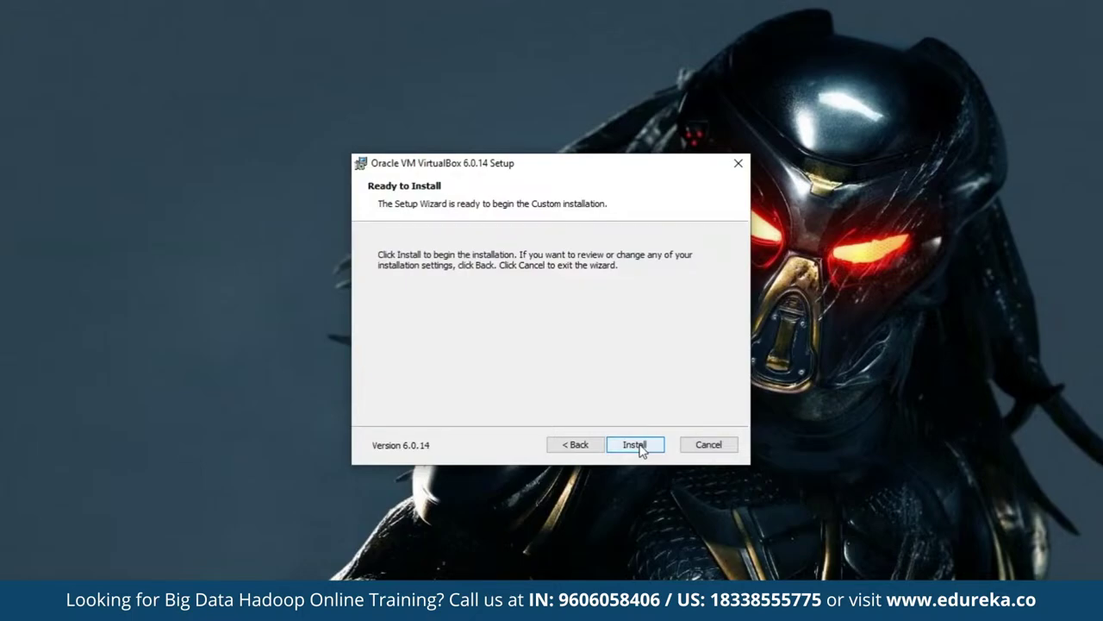
{"action": "left_click", "coordinate": [687, 447]}
{"action": "left_click", "coordinate": [502, 345]}
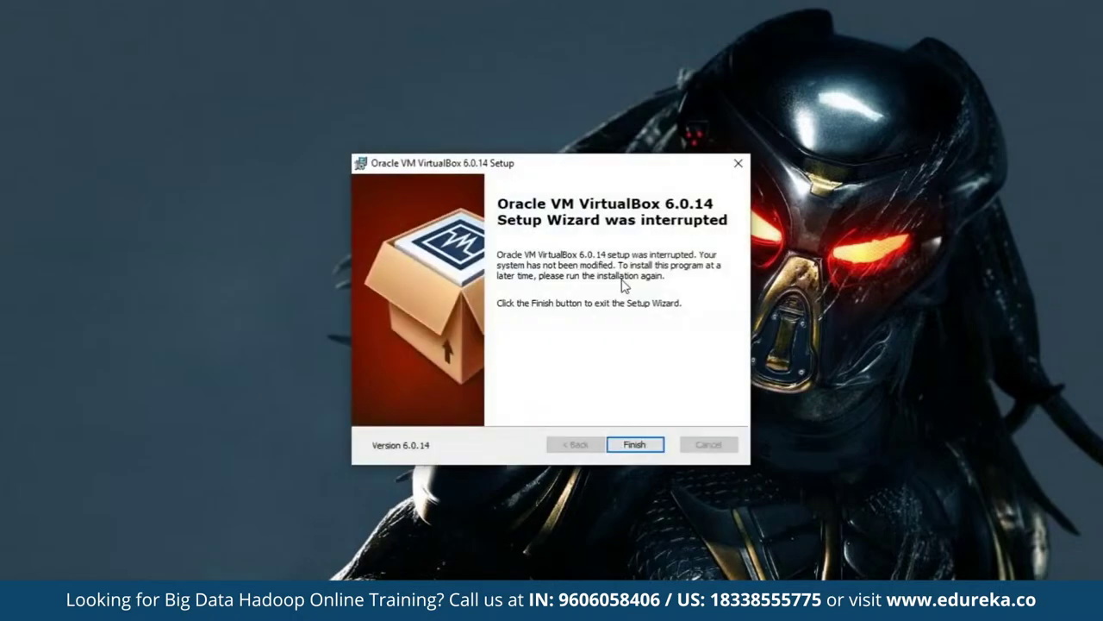
{"action": "left_click", "coordinate": [634, 445]}
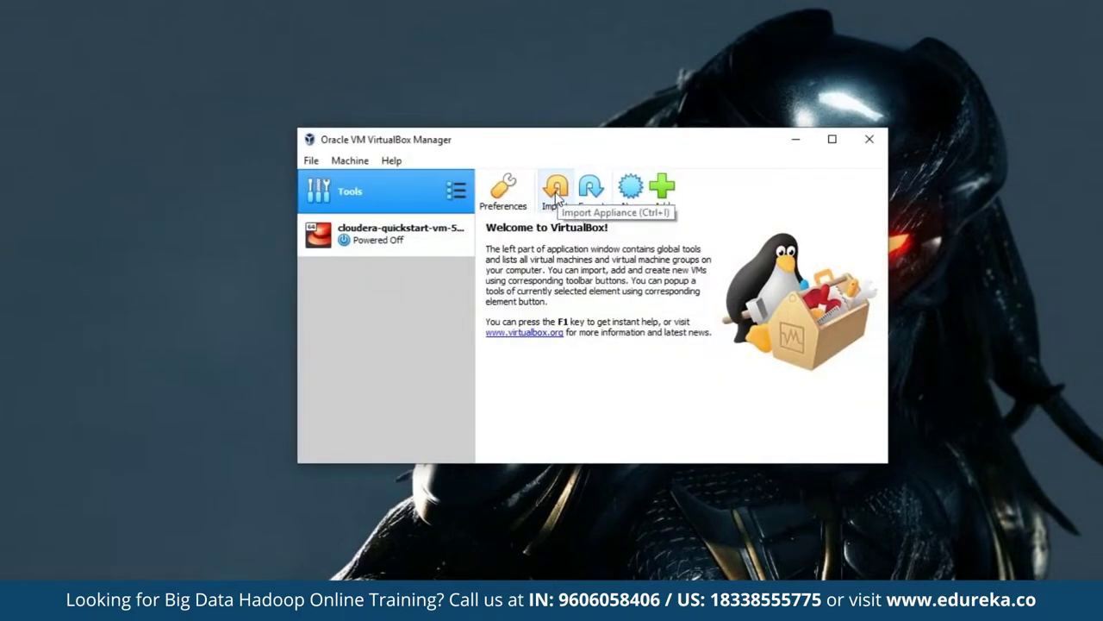
Step: Start an appliance import and choose the cloudera-quickstart-vm-5.13.0-0-virtualbox file from the CCA folder on drive F
{"action": "left_click", "coordinate": [556, 193]}
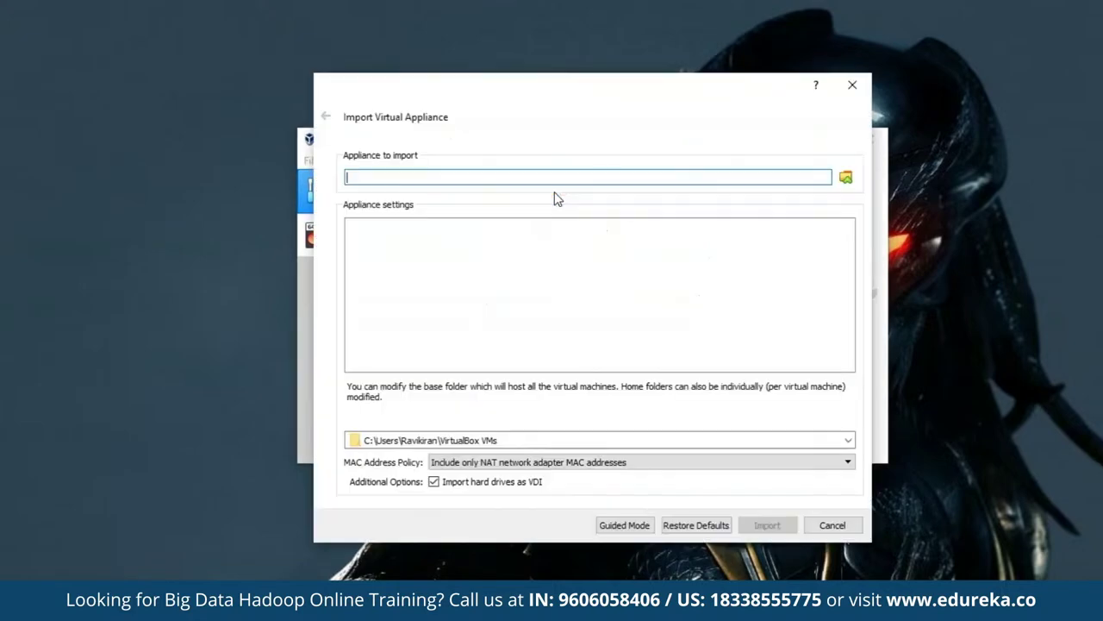
{"action": "left_click", "coordinate": [844, 178]}
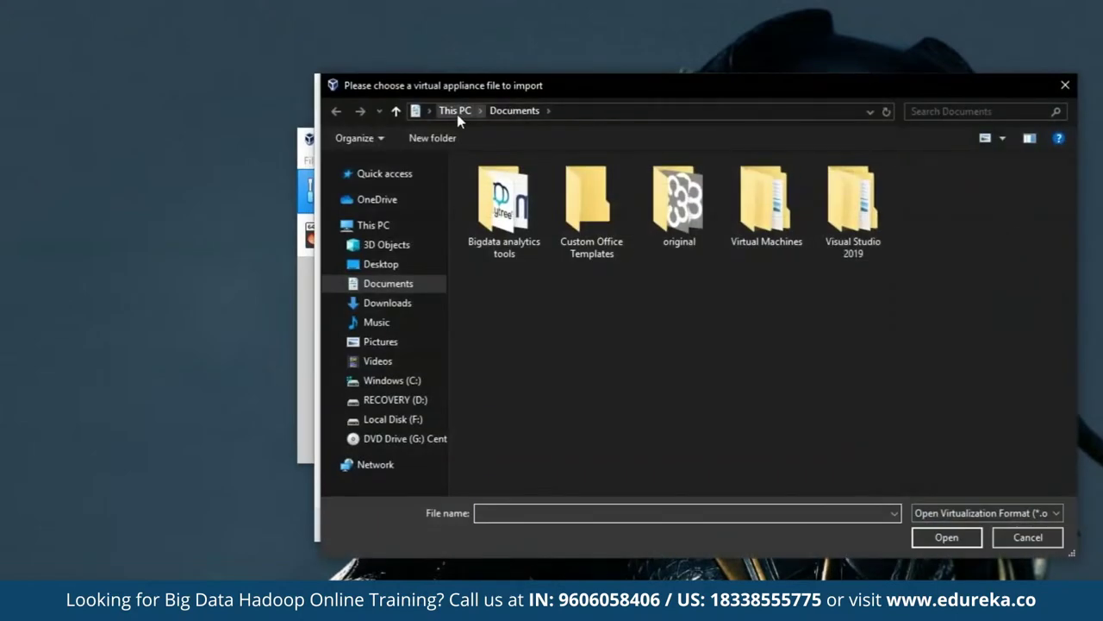
{"action": "left_click", "coordinate": [455, 112]}
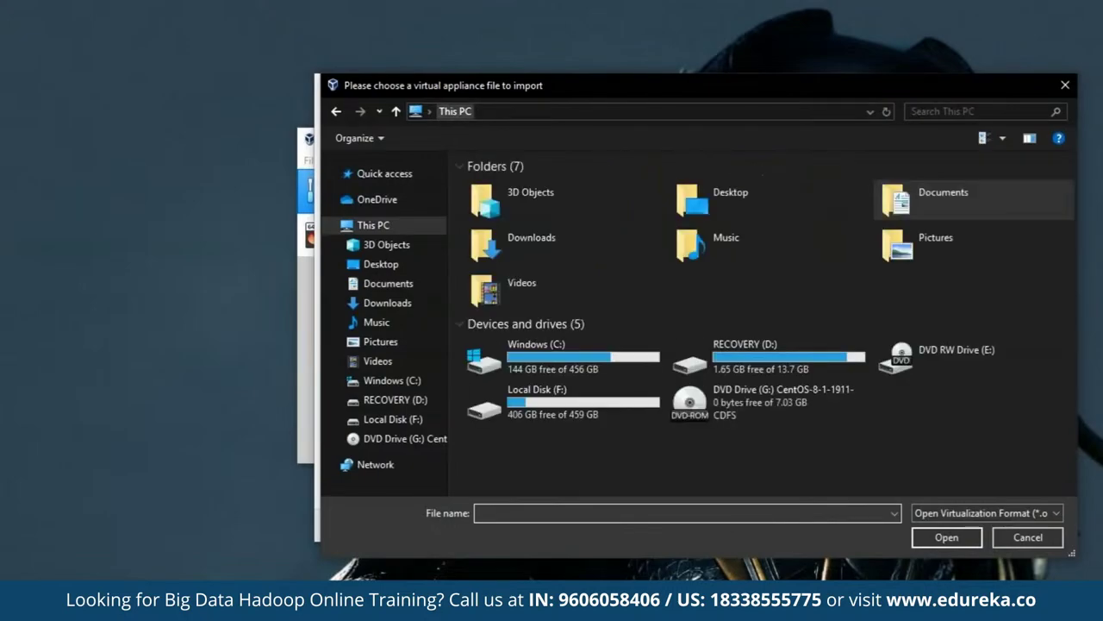
{"action": "double_click", "coordinate": [608, 405]}
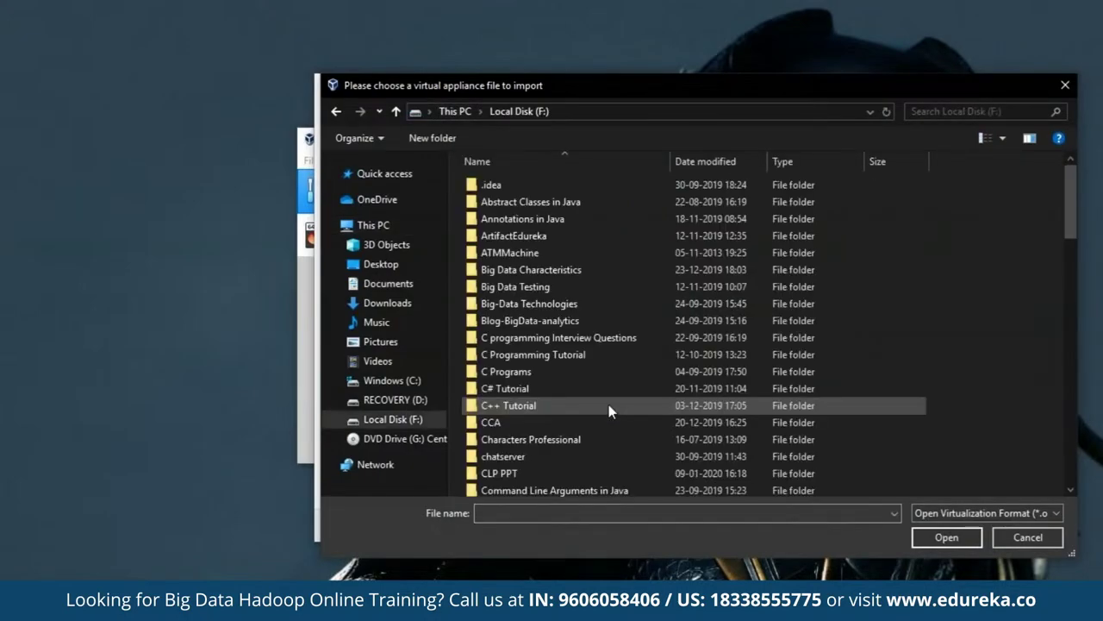
{"action": "double_click", "coordinate": [530, 419]}
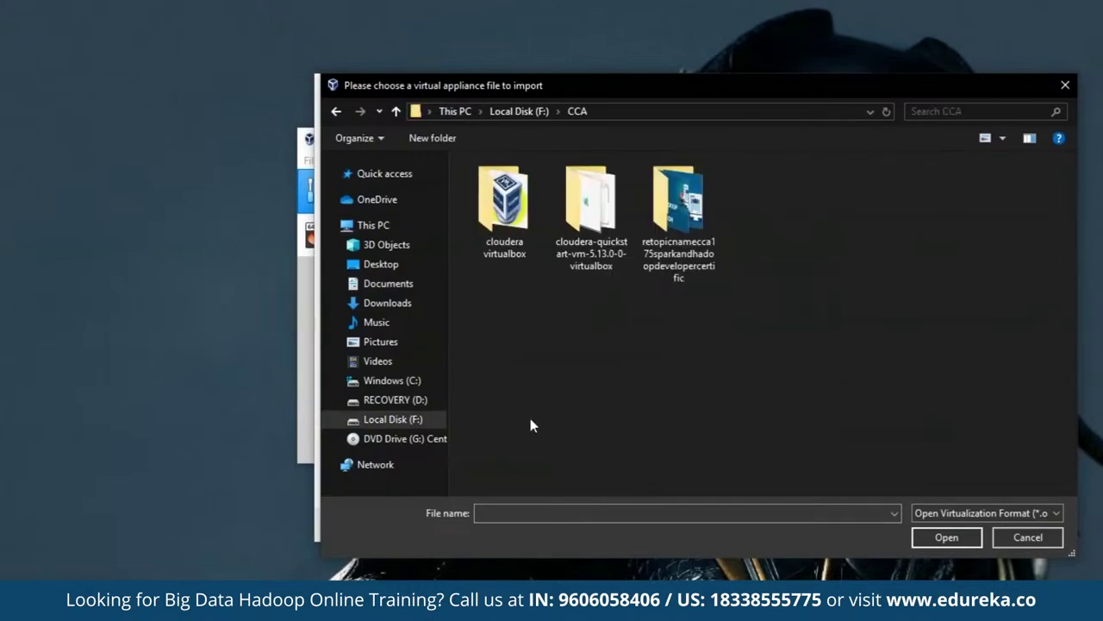
{"action": "double_click", "coordinate": [610, 263]}
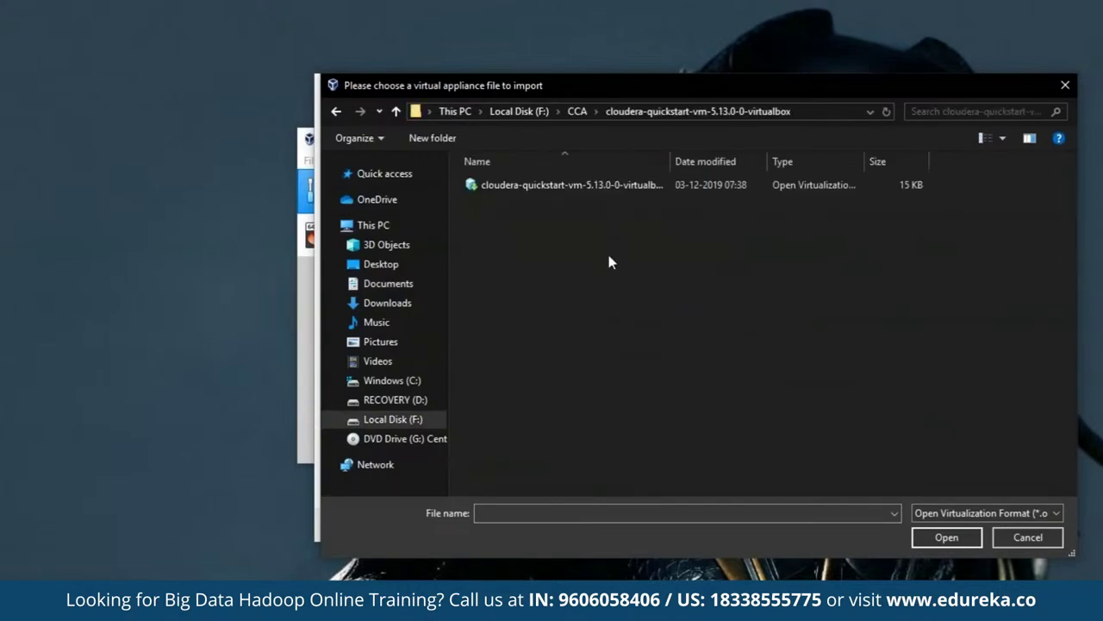
{"action": "left_click", "coordinate": [569, 189]}
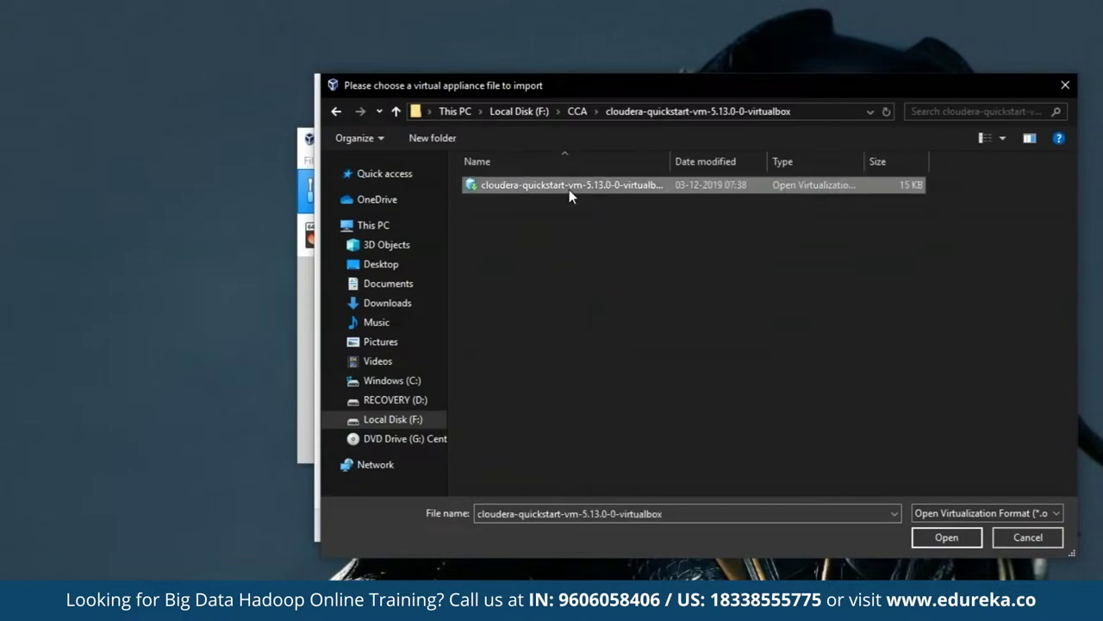
{"action": "left_click", "coordinate": [942, 537]}
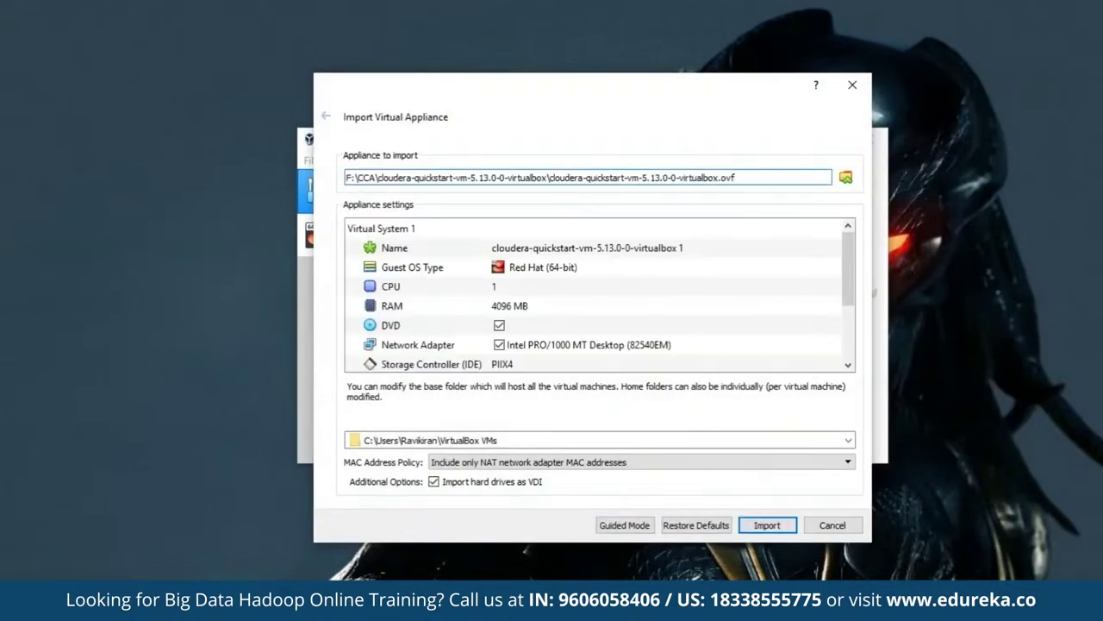
Step: Set the appliance's RAM to 9000 MB and import it into VirtualBox
{"action": "left_click", "coordinate": [536, 314]}
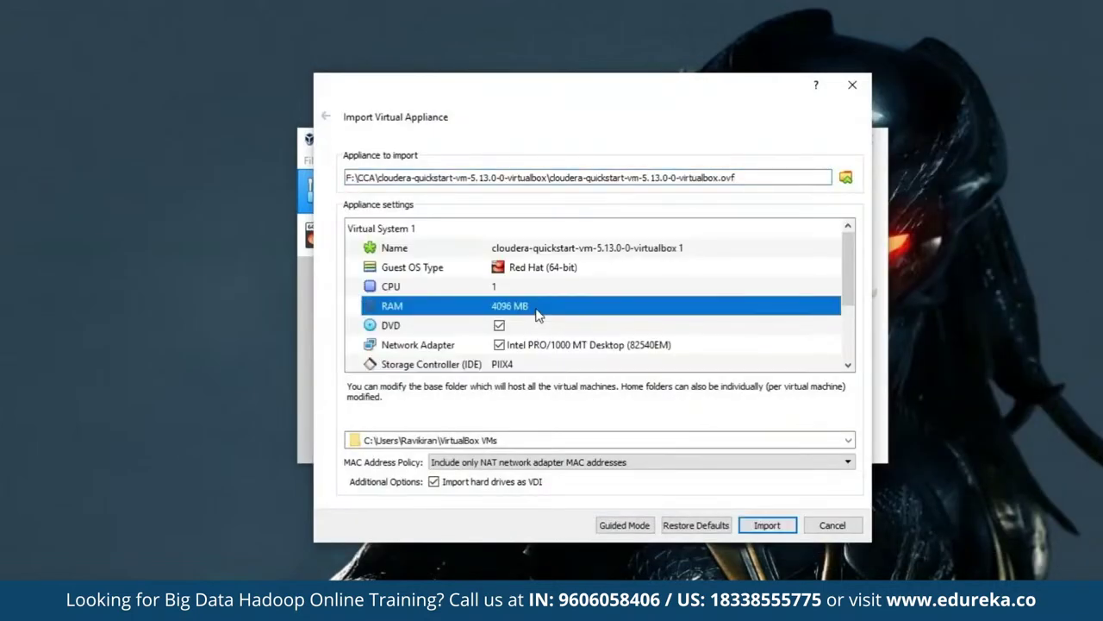
{"action": "left_click", "coordinate": [536, 315]}
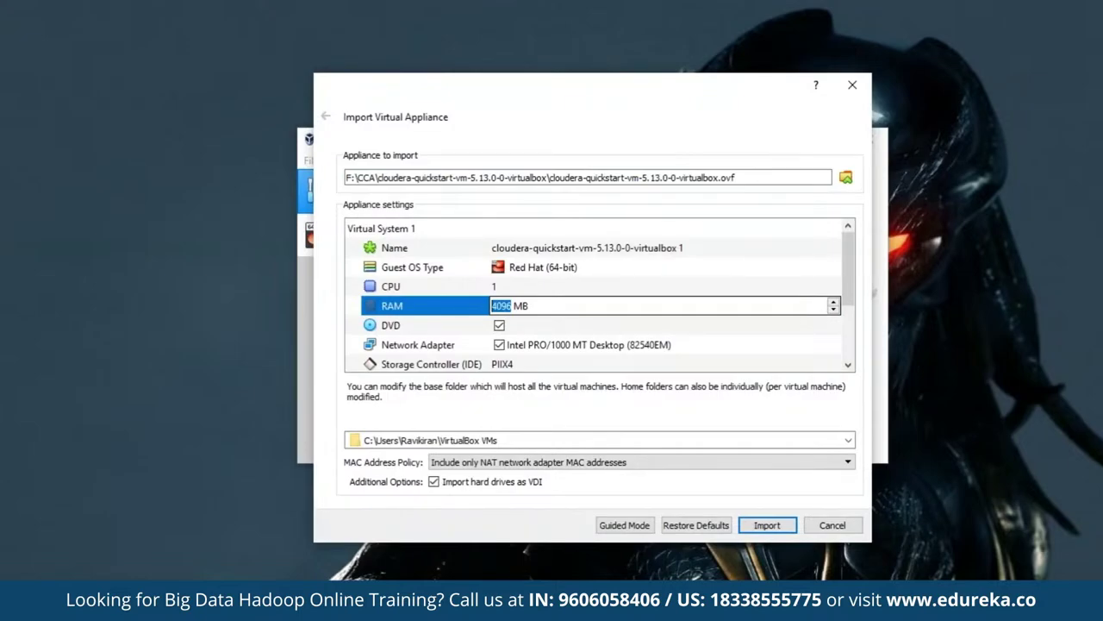
{"action": "type", "text": "9000"}
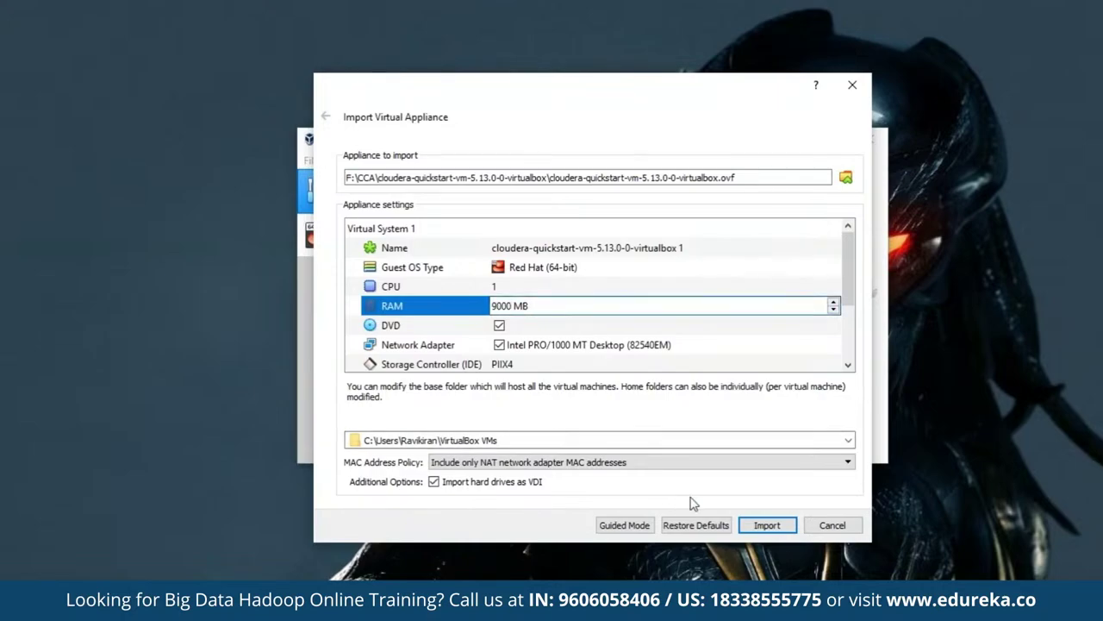
{"action": "left_click", "coordinate": [769, 527]}
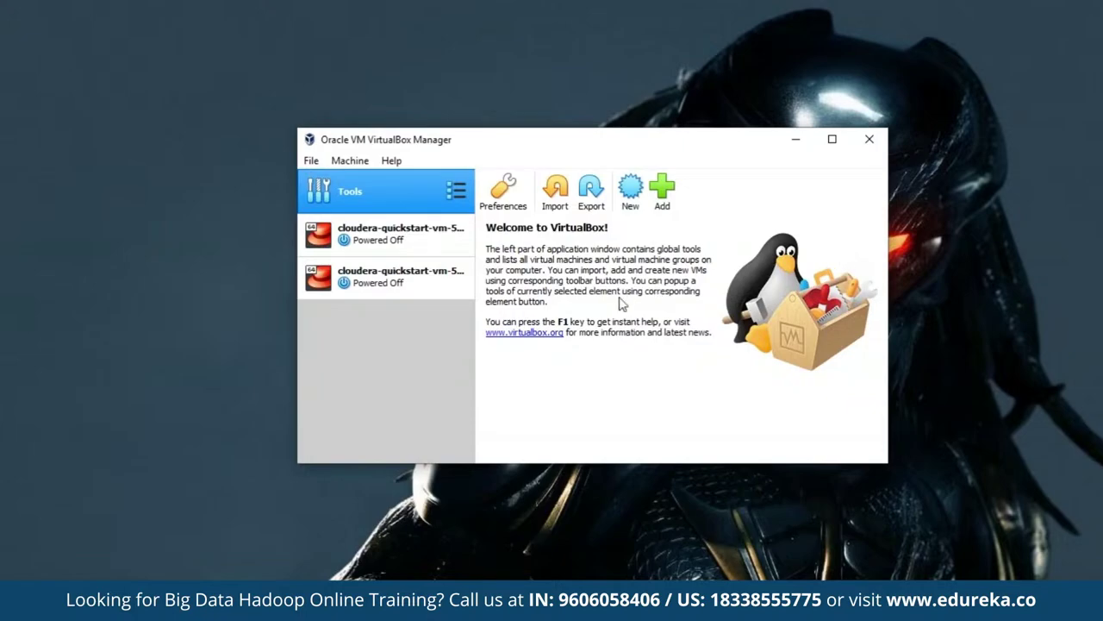
Step: Start the cloudera-quickstart-vm-5.13.0-0-virtualbox machine and open Oozie and Hue in separate Firefox tabs, closing the duplicate Oozie tab
{"action": "left_click", "coordinate": [422, 233]}
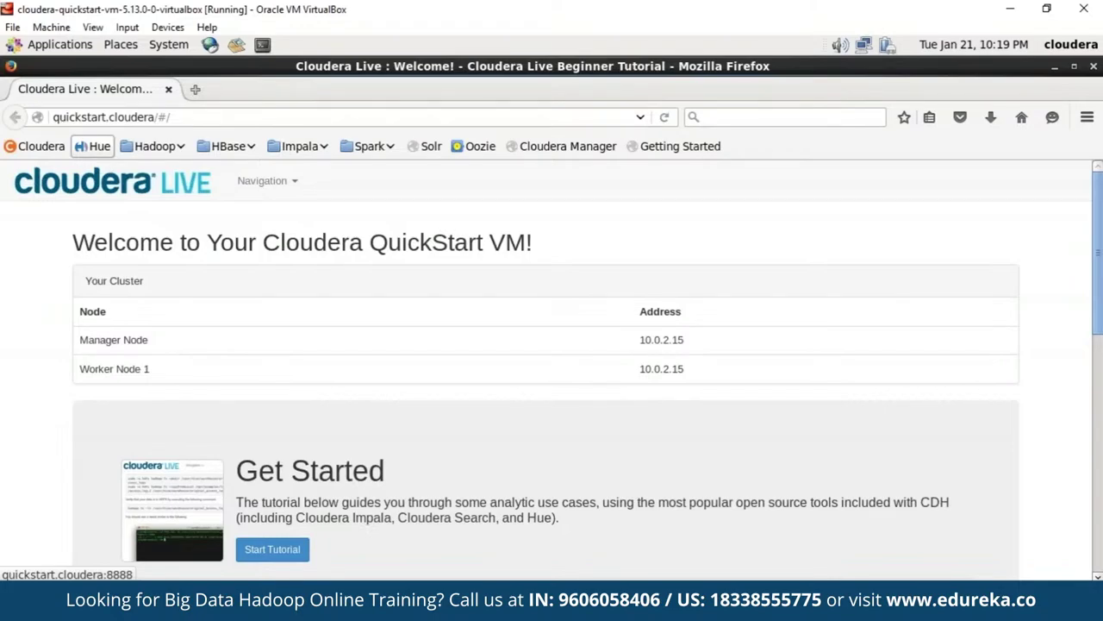
{"action": "left_click", "coordinate": [462, 148]}
{"action": "right_click", "coordinate": [463, 148]}
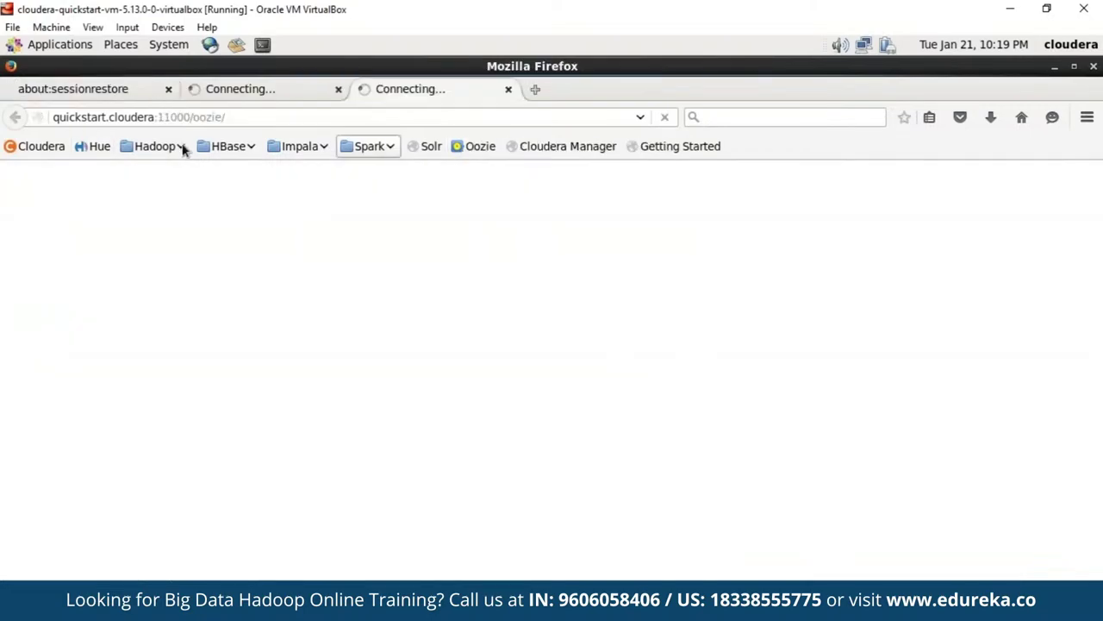
{"action": "left_click", "coordinate": [338, 89]}
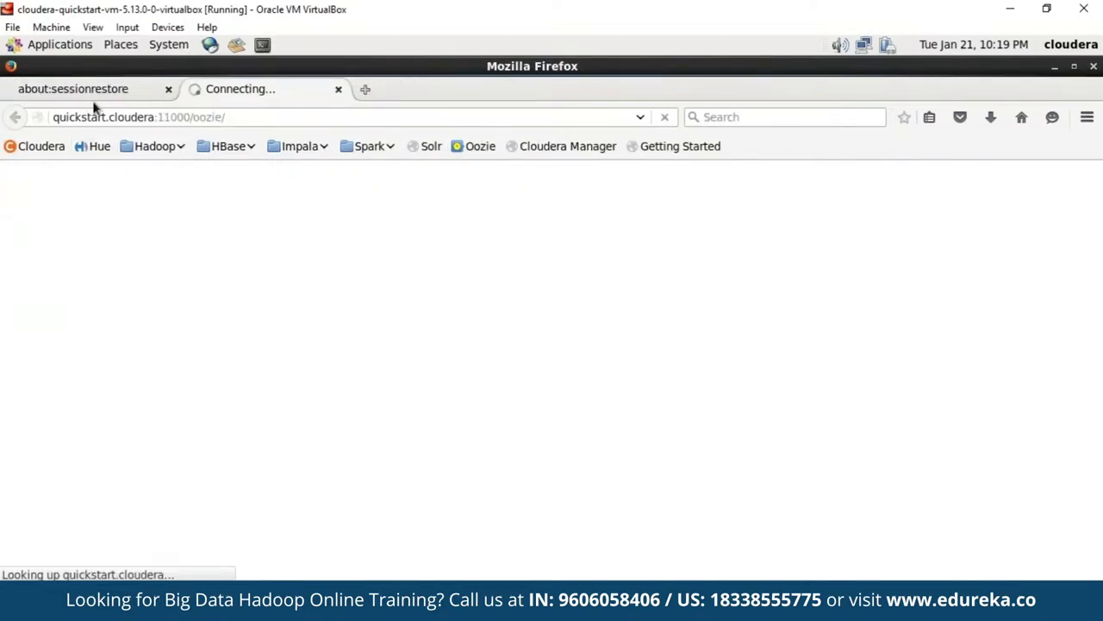
{"action": "left_click", "coordinate": [93, 97]}
{"action": "left_click", "coordinate": [97, 148]}
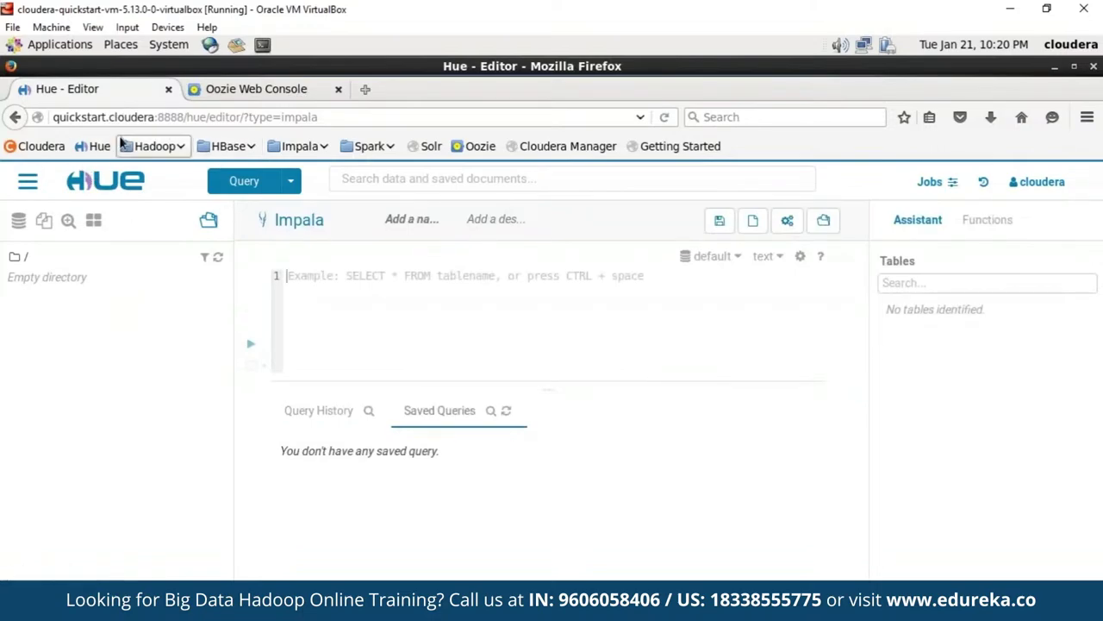
Step: Look through the workflow, coordinator and bundle job lists in the Oozie Web Console
{"action": "left_click", "coordinate": [221, 94]}
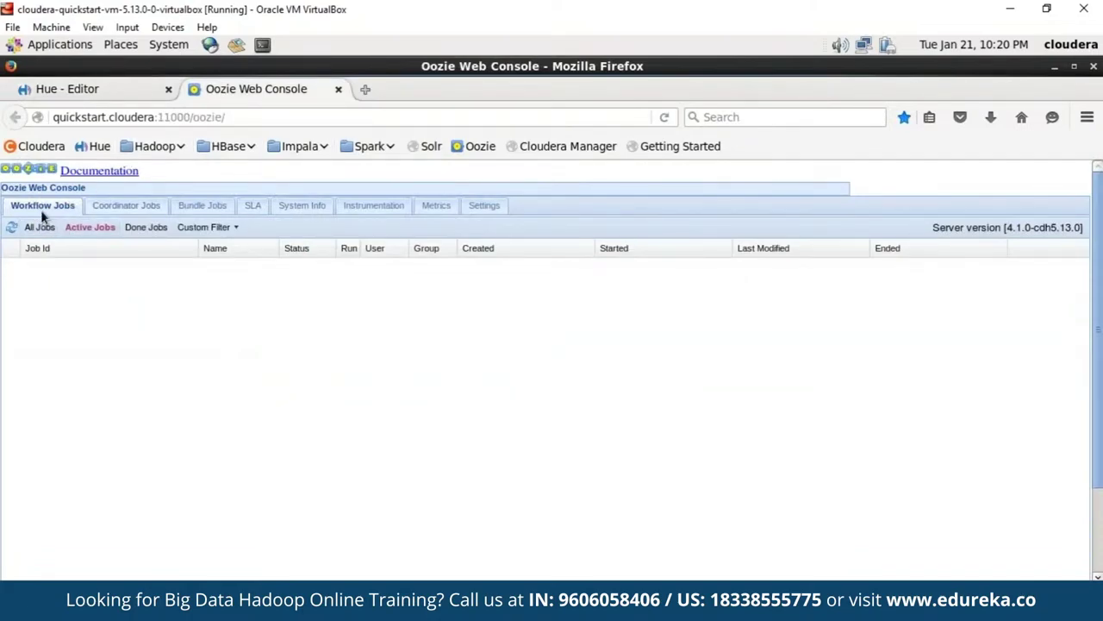
{"action": "left_click", "coordinate": [129, 207]}
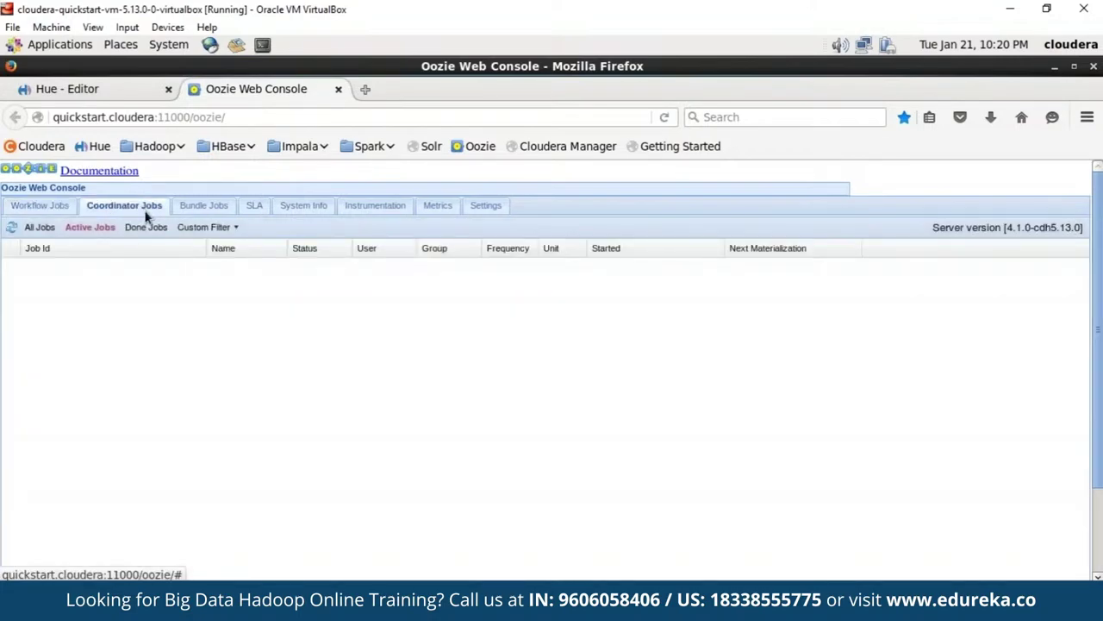
{"action": "left_click", "coordinate": [194, 208]}
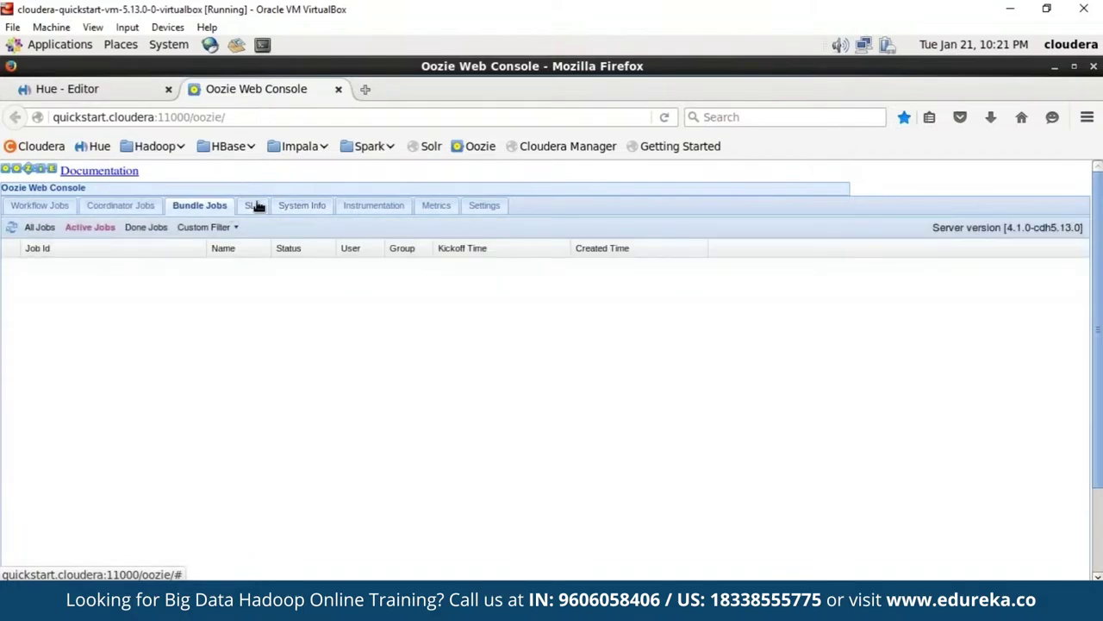